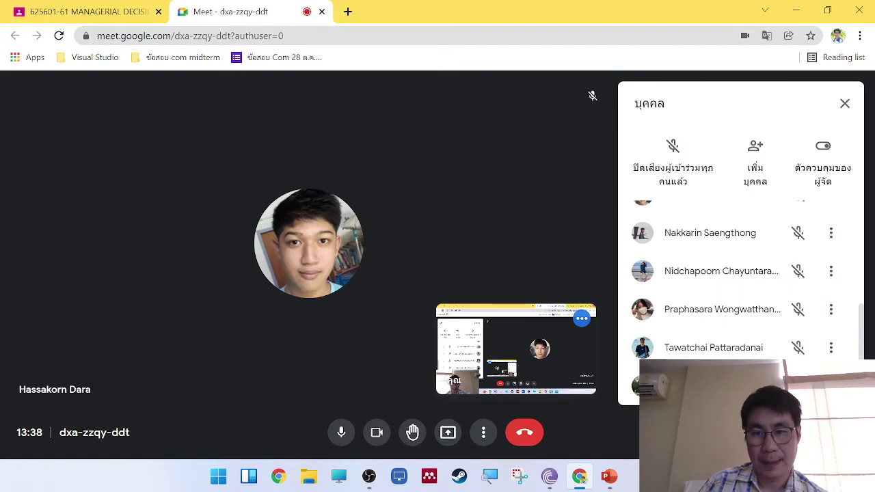
- Look through the participant list of the Google Meet call from start to end and close it
scroll(797, 274, up, 5)
scroll(795, 287, down, 5)
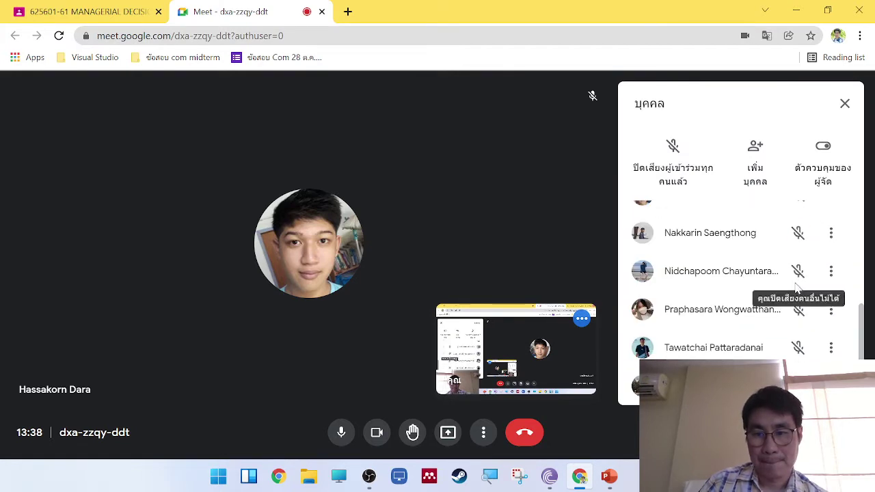
scroll(796, 287, up, 5)
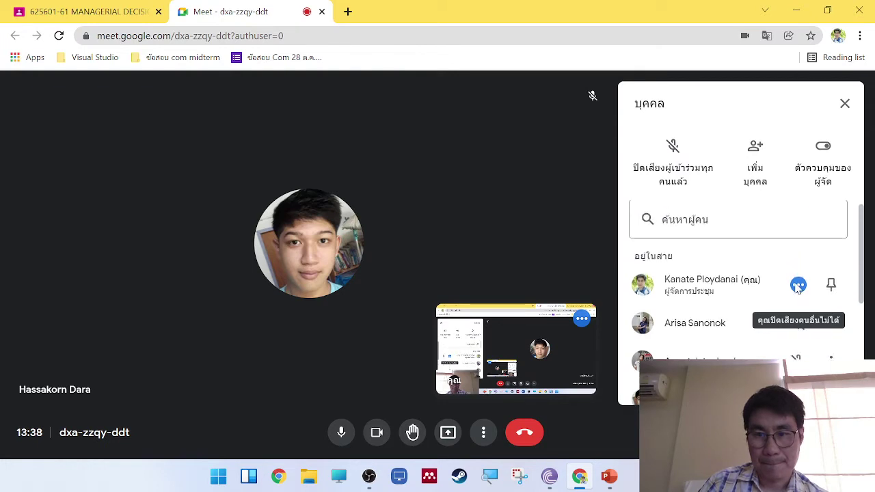
scroll(797, 288, down, 5)
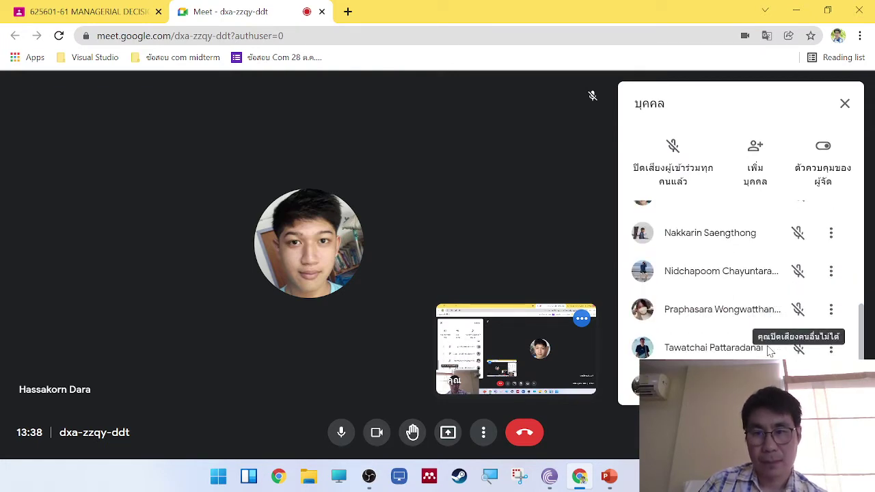
scroll(769, 351, up, 2)
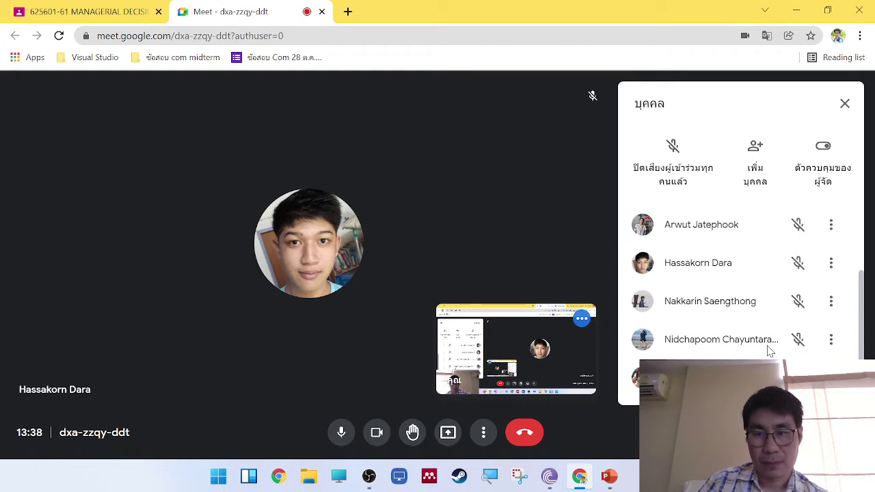
scroll(769, 351, up, 2)
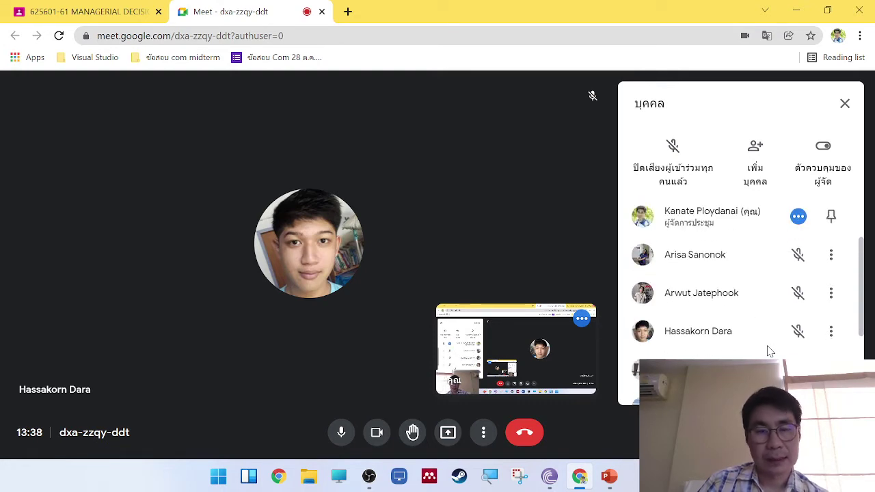
click(846, 108)
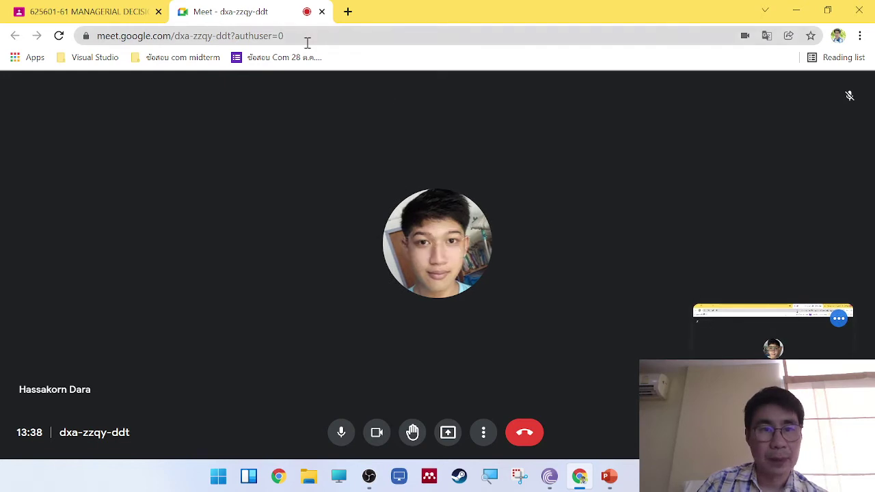
- Switch to PowerPoint and save the presentation MDM NY WB1.pptx
click(609, 477)
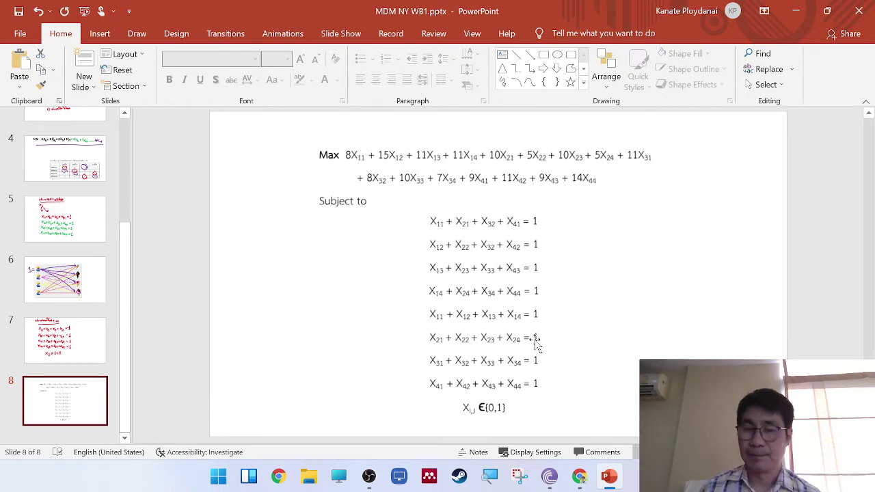
click(18, 11)
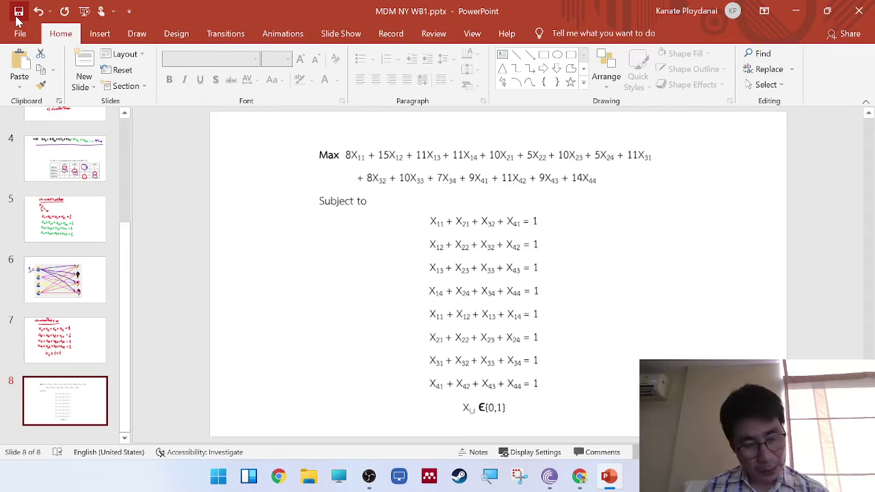
- Launch Excel, create a blank workbook and maximize its window
key(super)
text(ex)
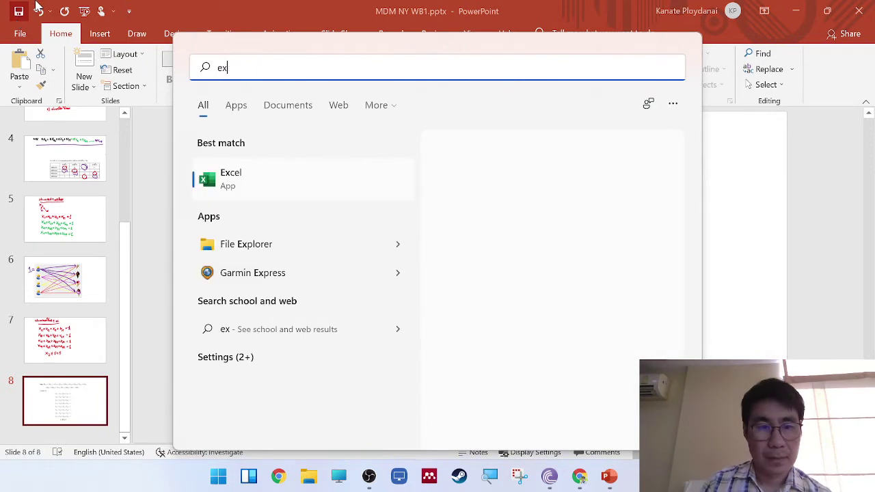
click(385, 178)
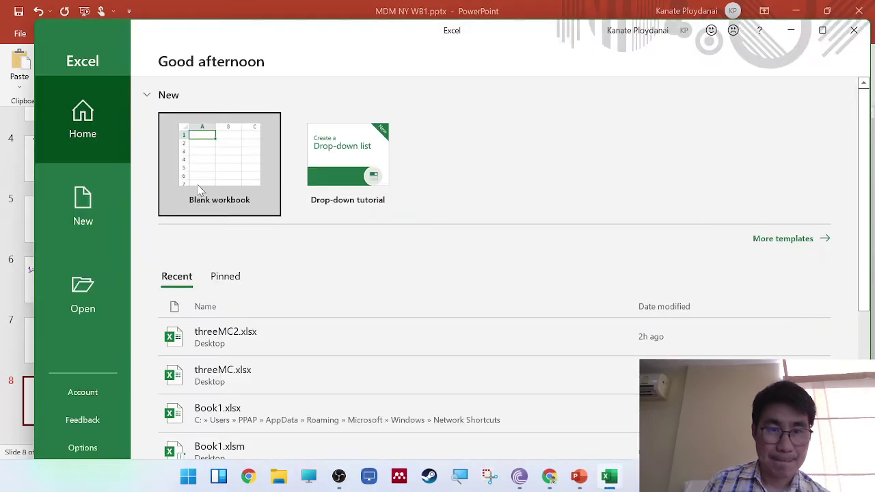
click(196, 183)
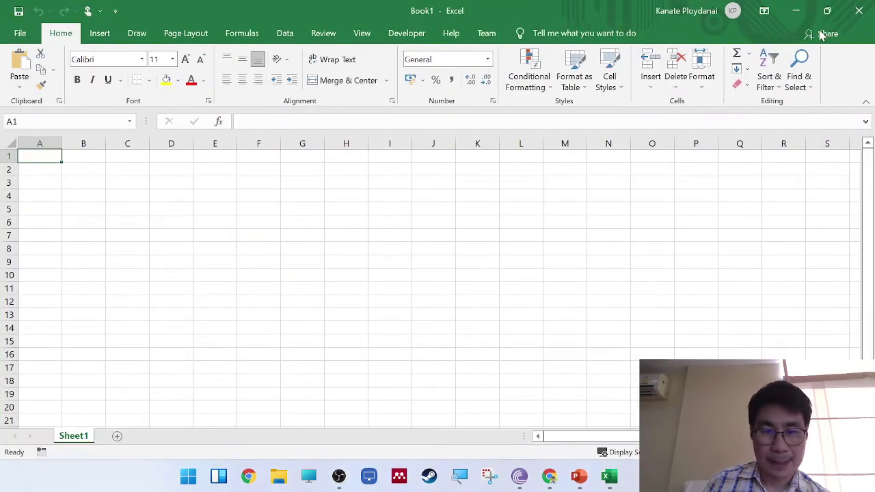
click(824, 29)
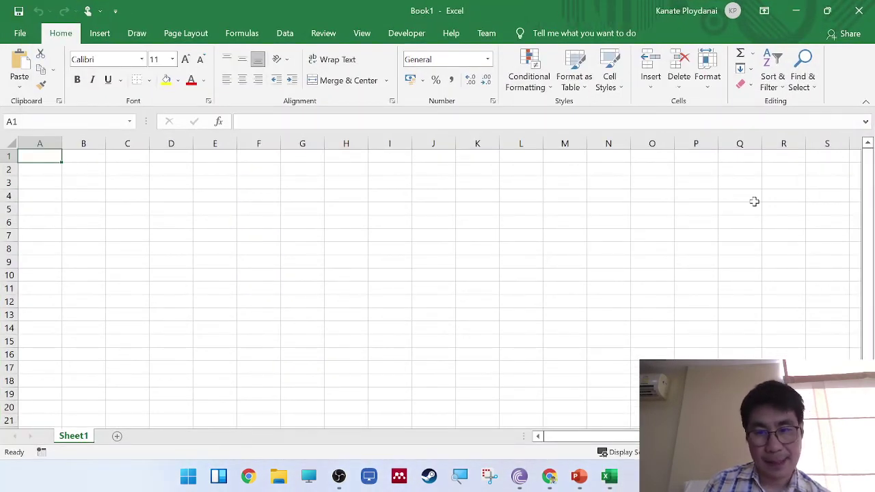
- Capture a screen snip of table 3-5 with its caption from 09_chapter3transport_v5.pdf in the Google Classroom browser page
click(581, 476)
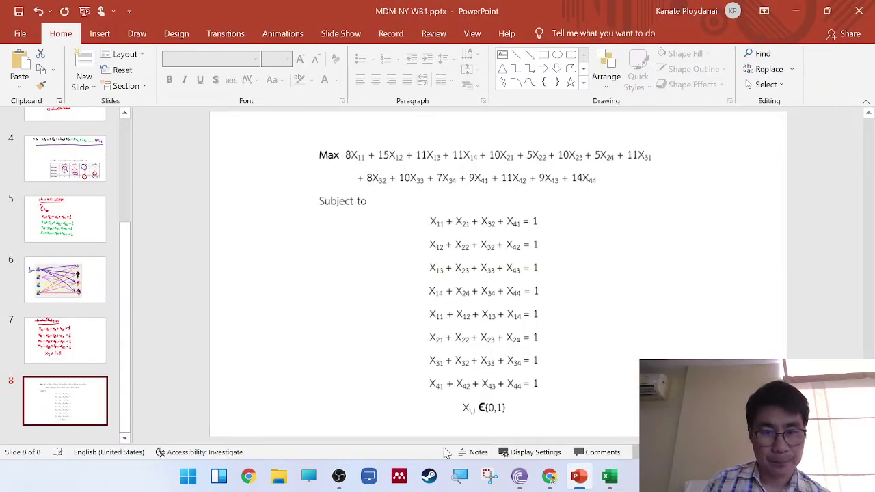
click(547, 479)
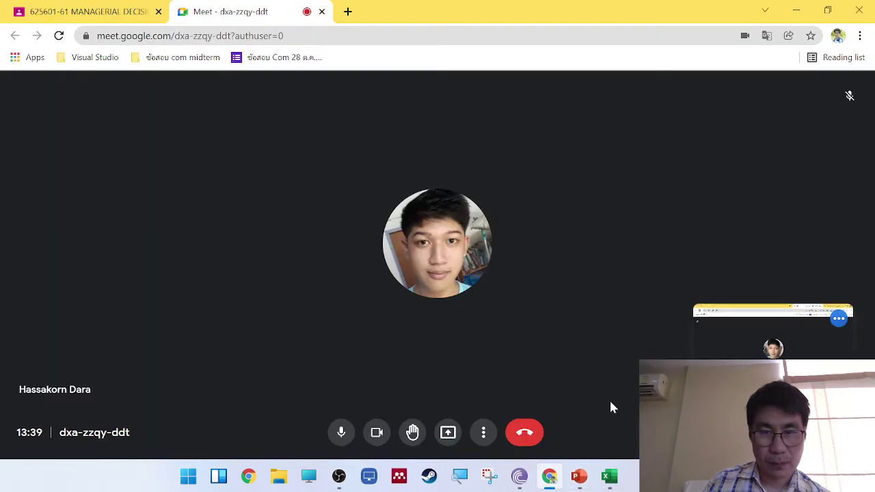
click(85, 9)
scroll(514, 296, down, 10)
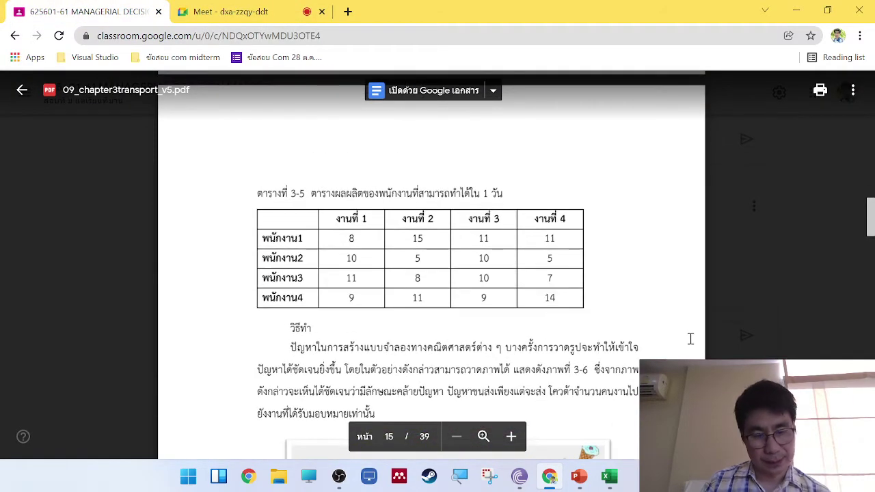
key(super+shift+s)
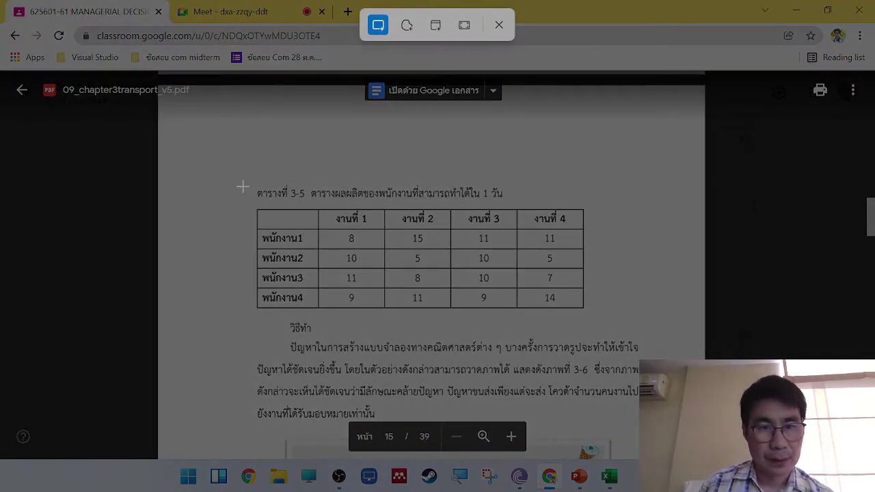
drag(243, 185, 604, 317)
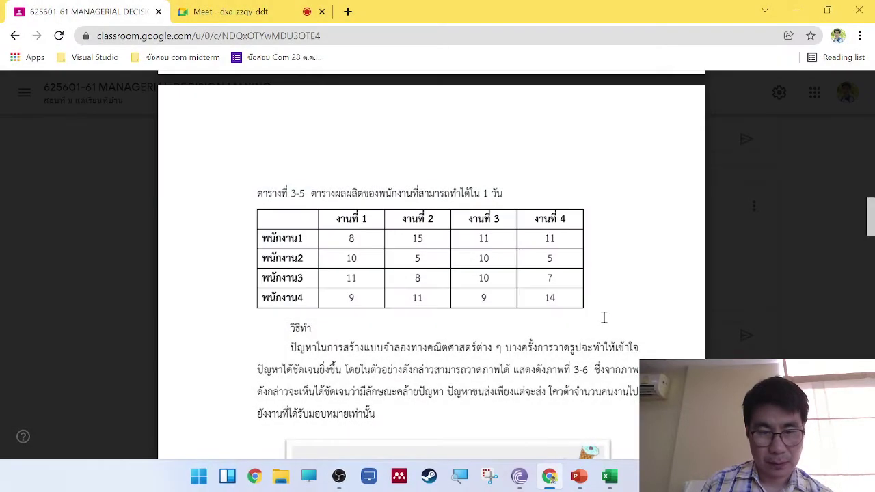
- Switch to the blank Excel workbook and paste the captured table picture at about cell I6
click(609, 476)
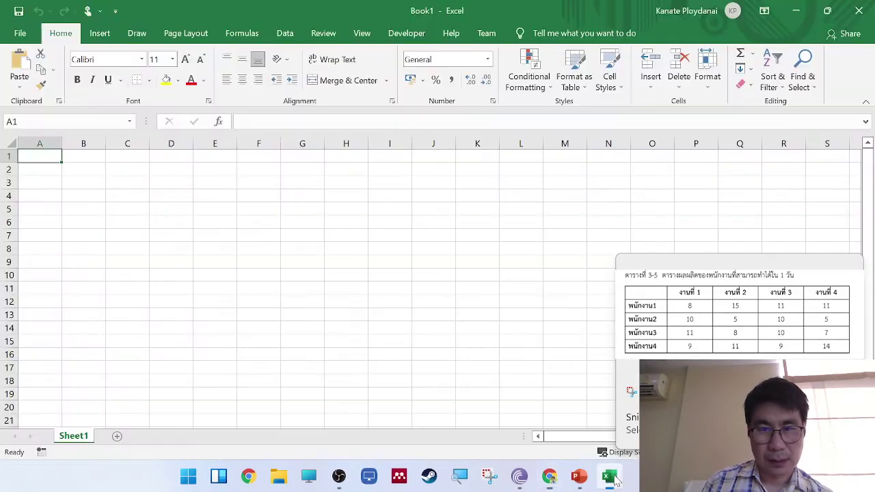
click(385, 226)
right_click(386, 226)
click(410, 220)
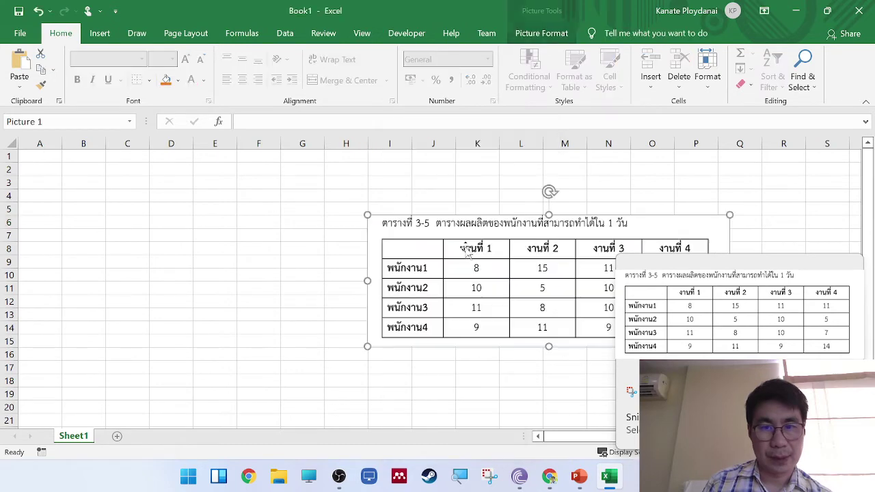
- Move the table picture to about cell K9 and scale it down to about 3.54 cm high by 9.68 cm wide
drag(559, 282, 584, 301)
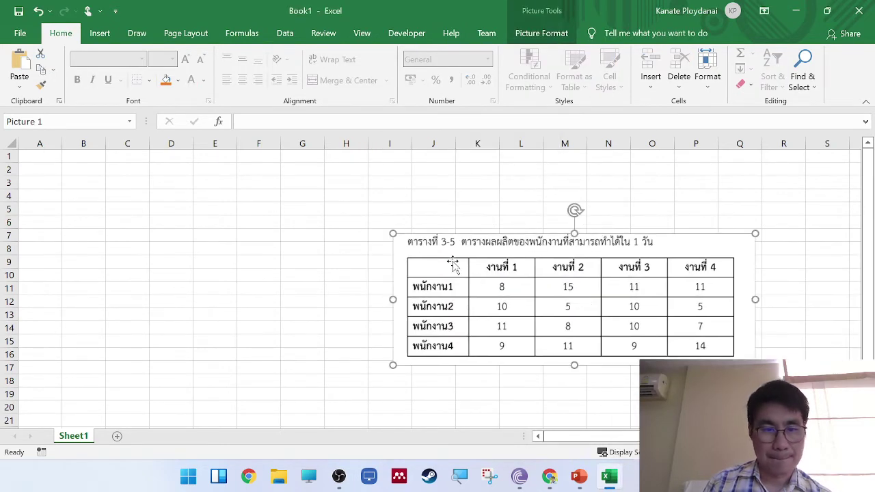
drag(393, 234, 436, 249)
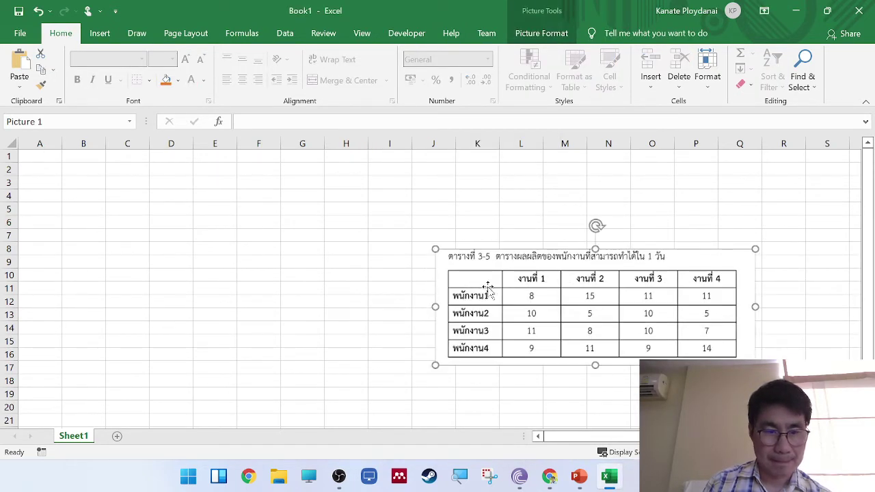
drag(484, 287, 504, 304)
click(94, 158)
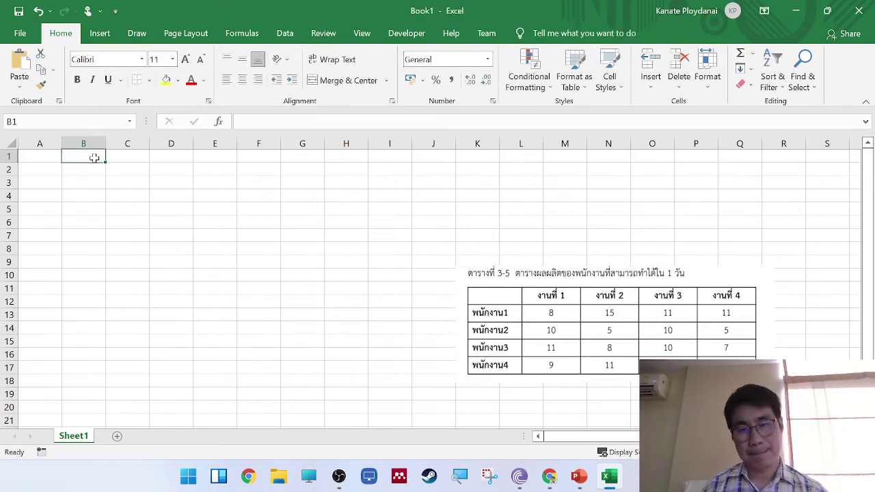
key(Down)
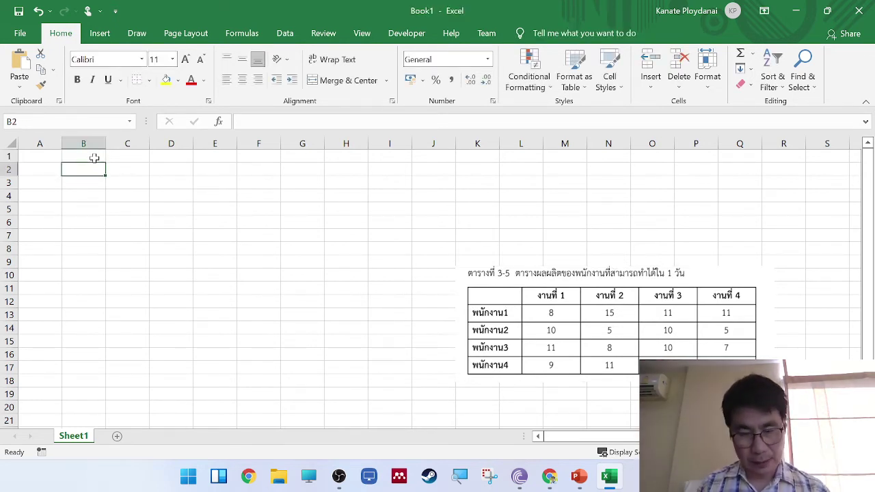
click(683, 292)
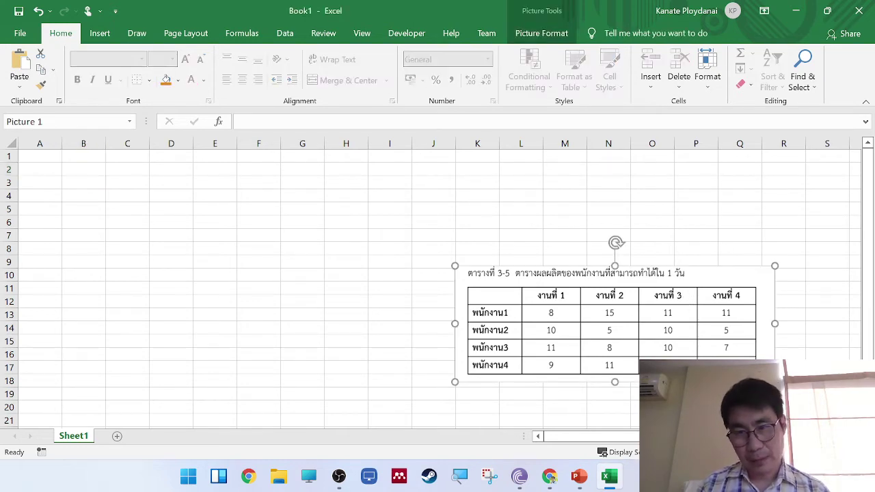
drag(775, 381, 704, 356)
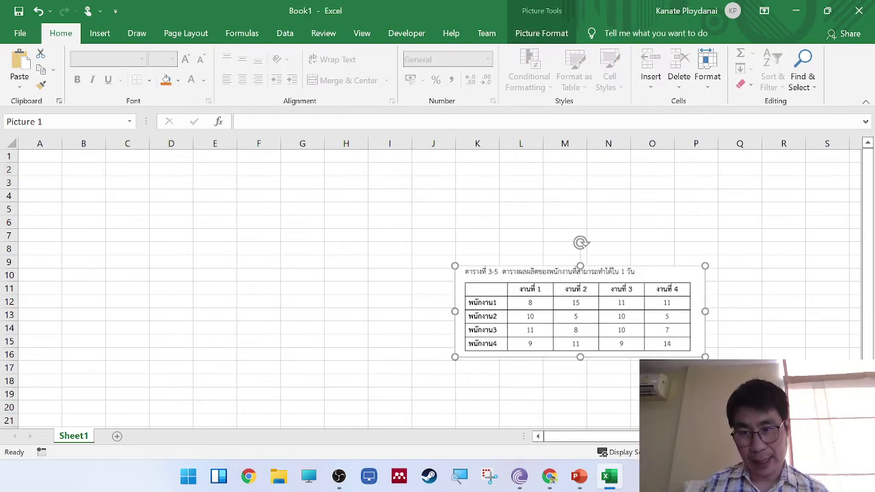
- Give the table picture a black double-frame style and place it around cells H8 to N16
scroll(719, 351, up, 3)
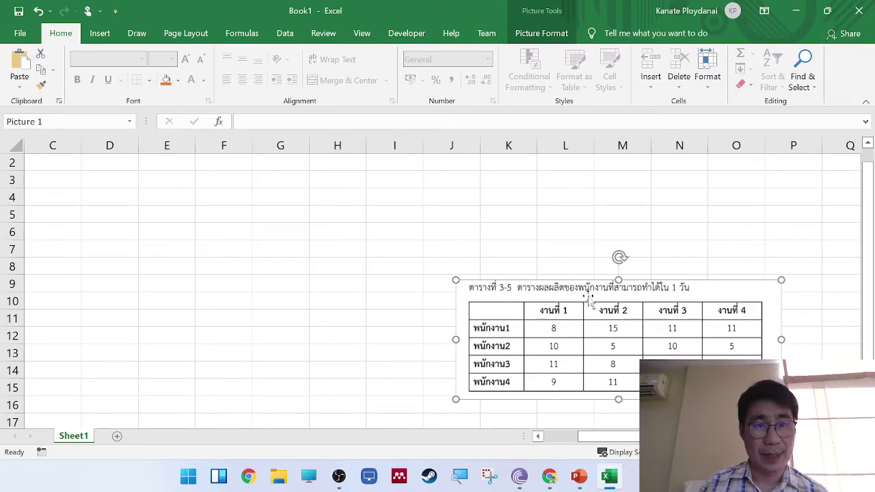
click(542, 32)
click(490, 83)
click(355, 95)
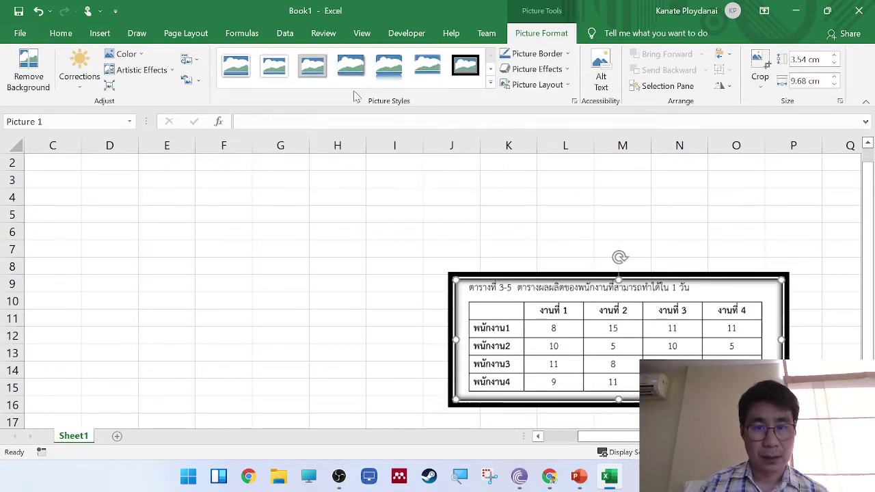
scroll(595, 436, left, 2)
drag(673, 362, 543, 360)
- Enter the label พนักงาน 1 in cell B3 and auto-fit the width of column B to it
click(130, 185)
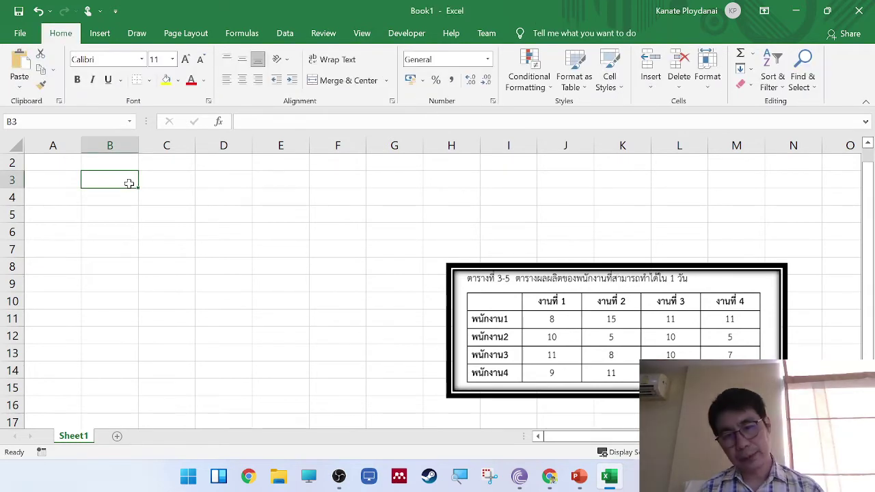
text(ro)
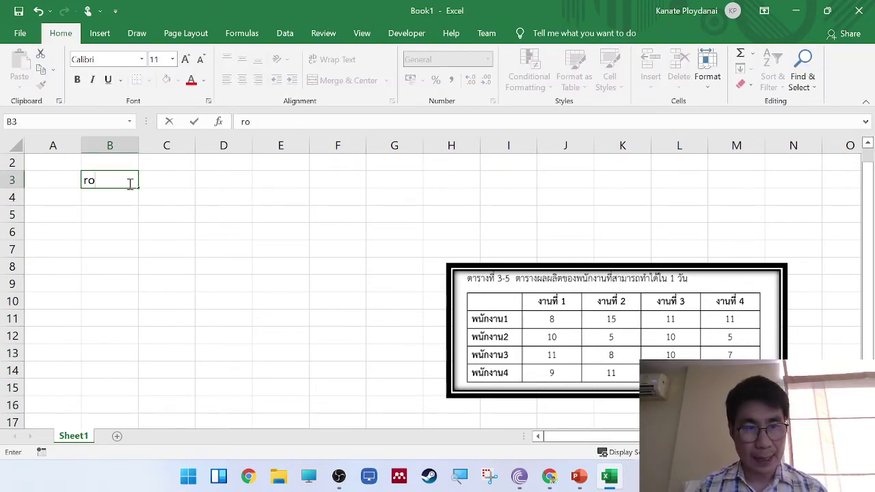
text(yพนักงาน)
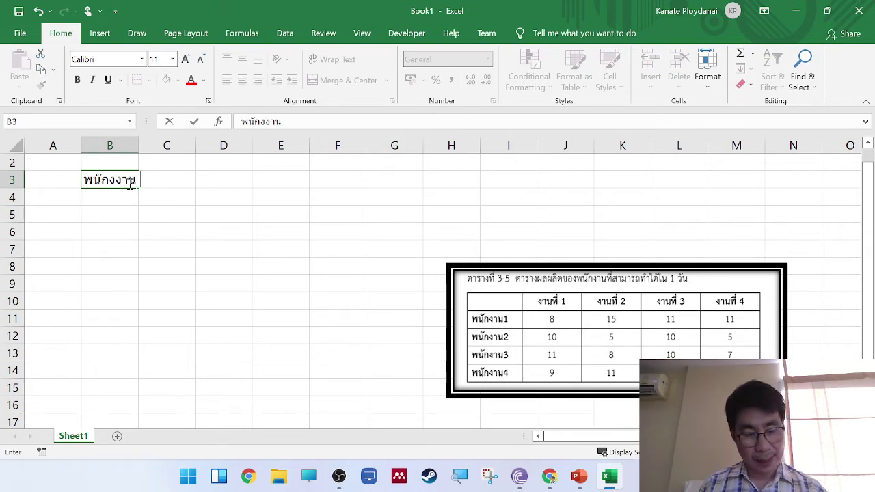
text( 1)
click(217, 203)
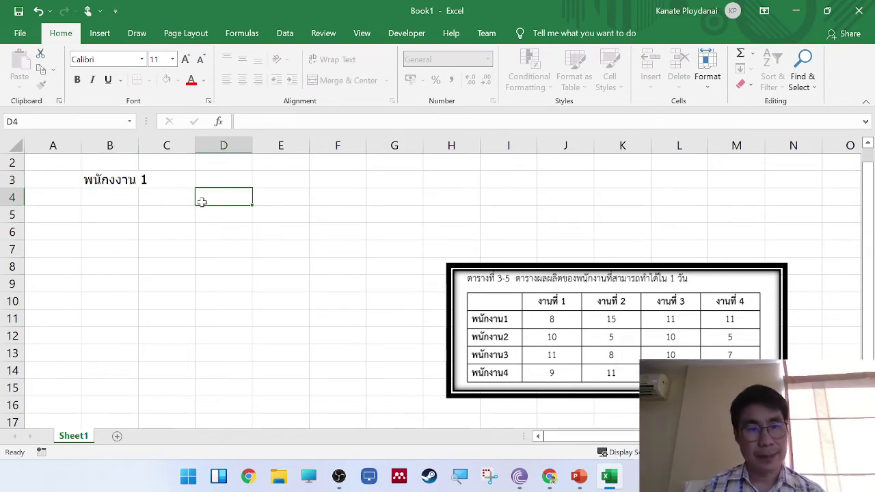
click(126, 175)
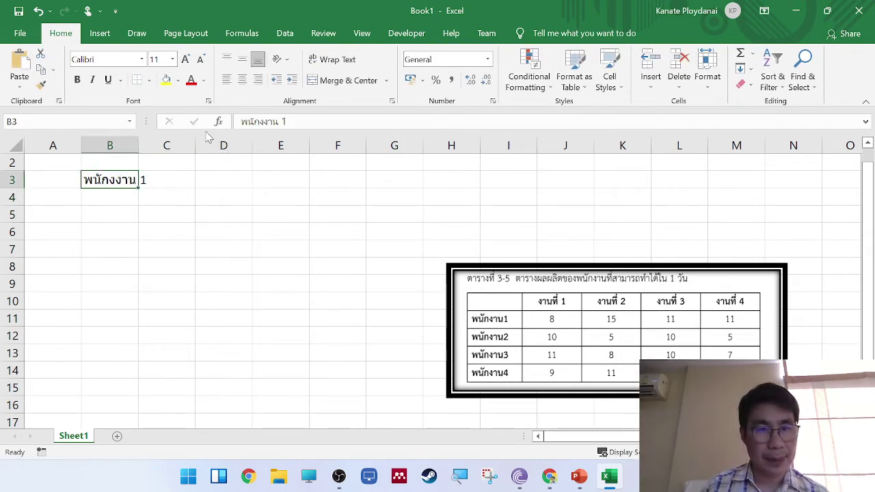
click(265, 123)
click(383, 248)
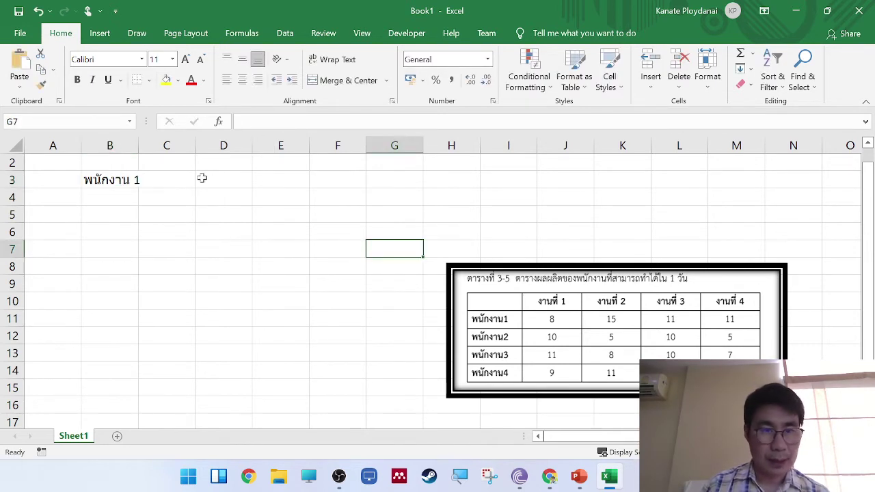
double_click(138, 151)
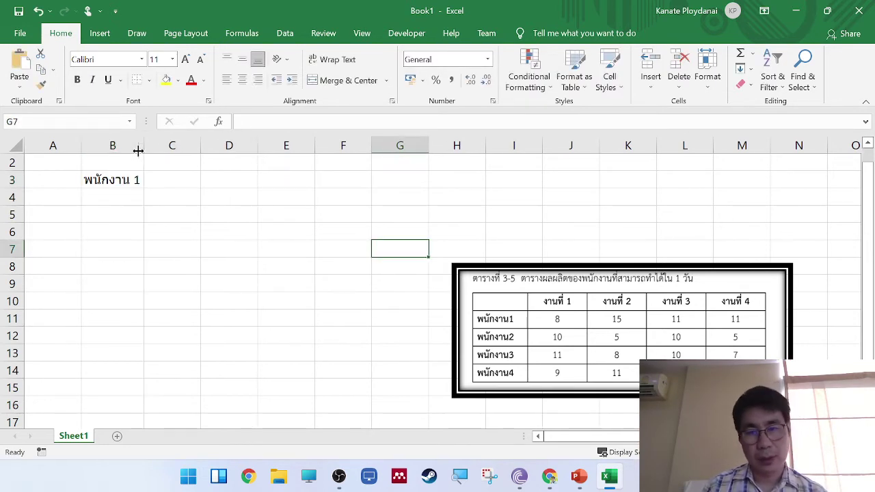
- Fill the worker labels down from B3 through พนักงาน 4 in cell B6
click(107, 182)
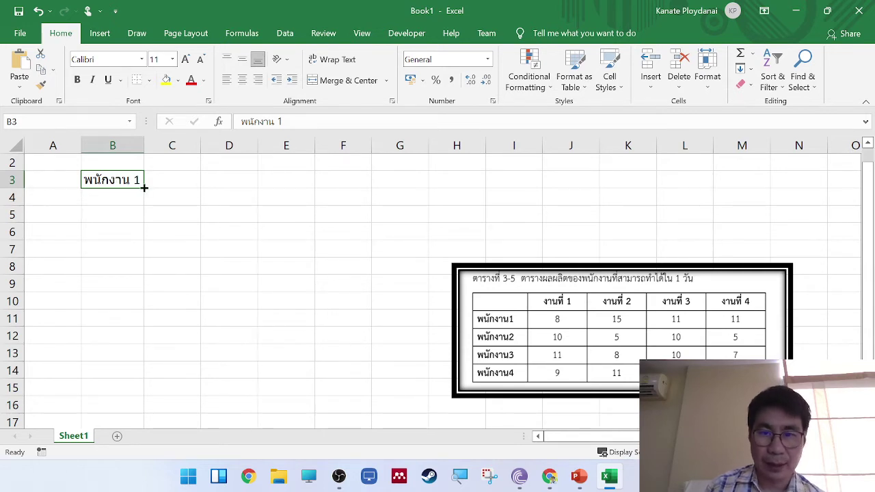
drag(143, 187, 141, 232)
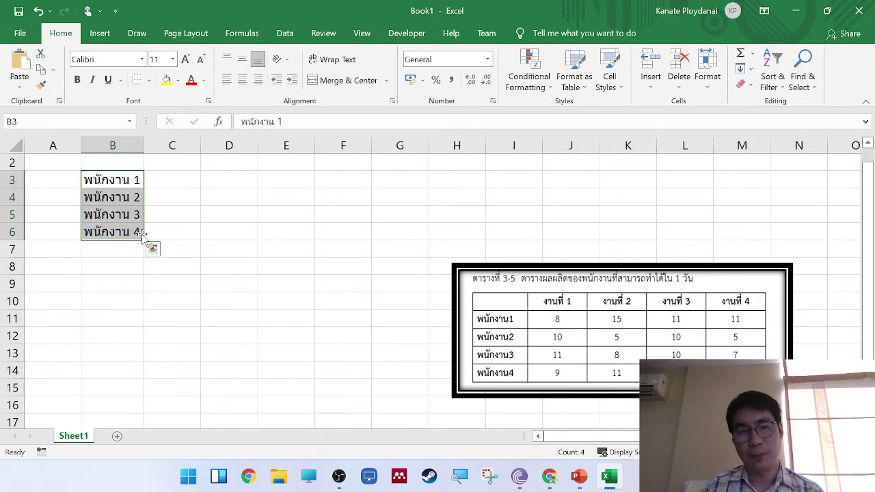
- Enter the header งานที่ 1 in cell C2 and fill the series across to งานที่ 4 in F2
click(182, 162)
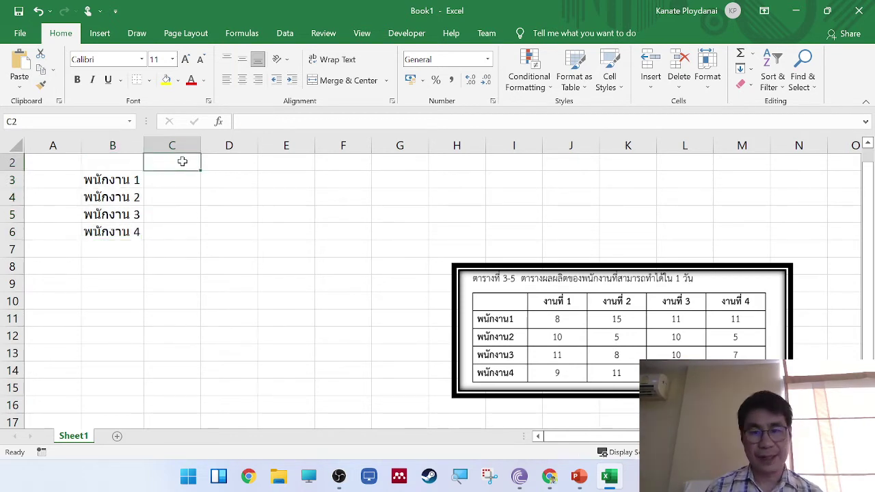
text(')
key(BackSpace)
key(BackSpace)
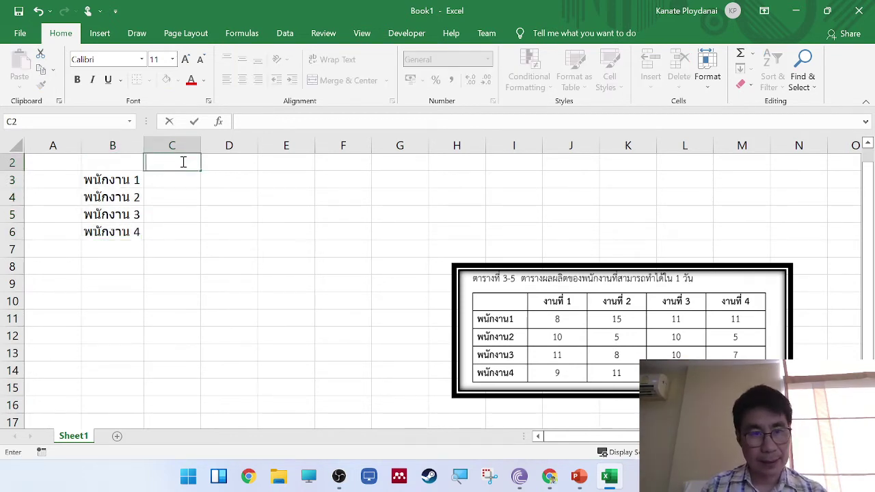
text(งานท)
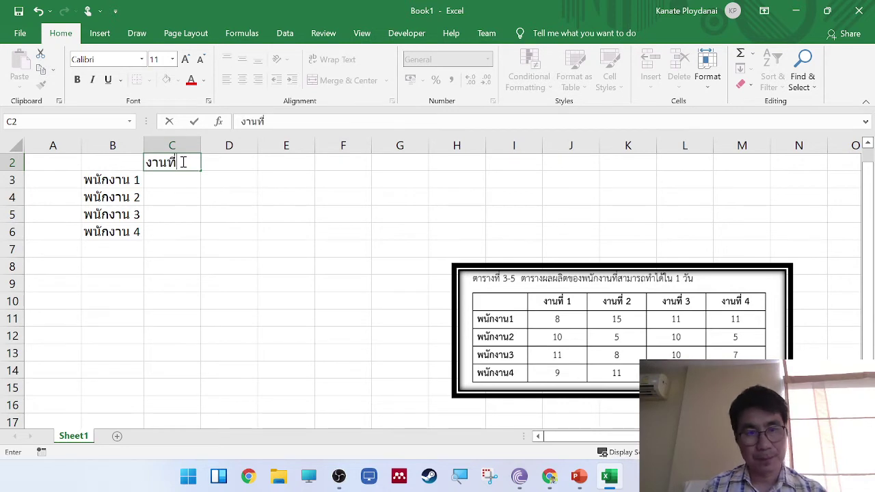
text(ี่ 1)
key(Tab)
key(Return)
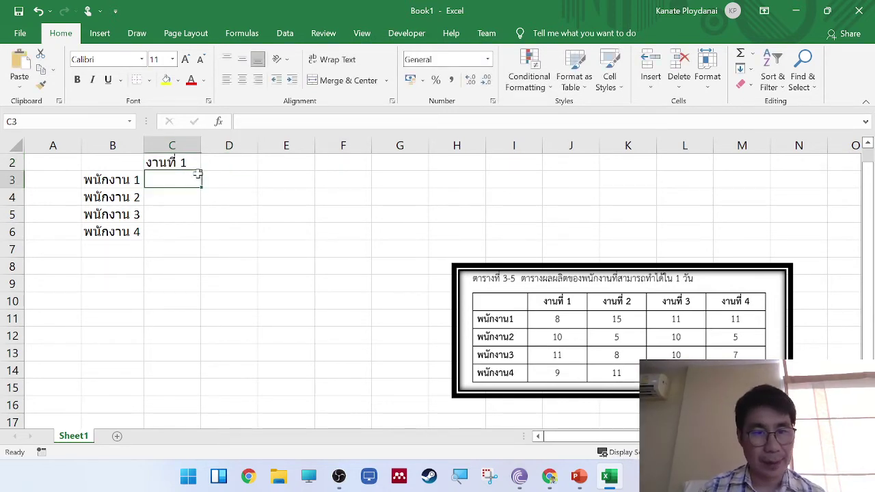
click(175, 161)
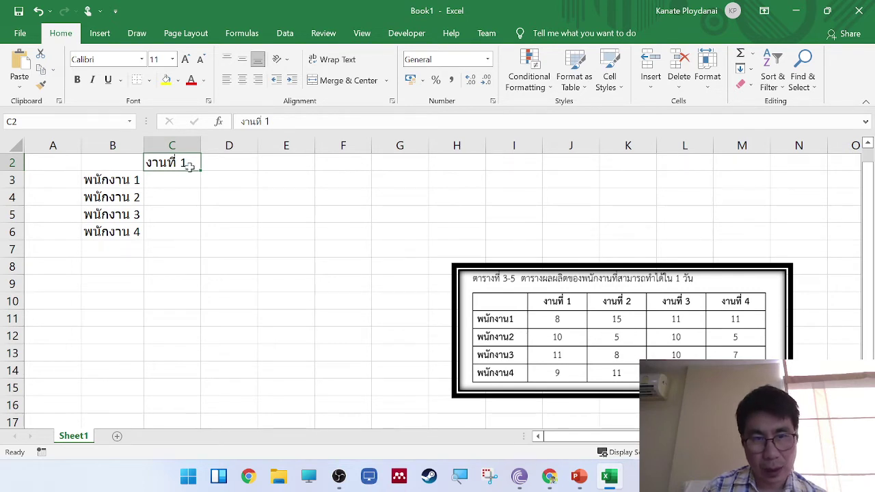
drag(198, 172, 345, 159)
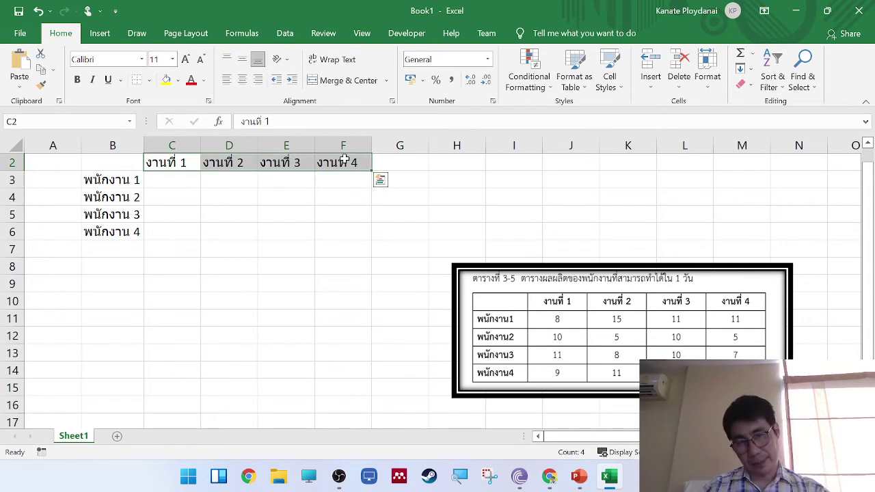
click(286, 265)
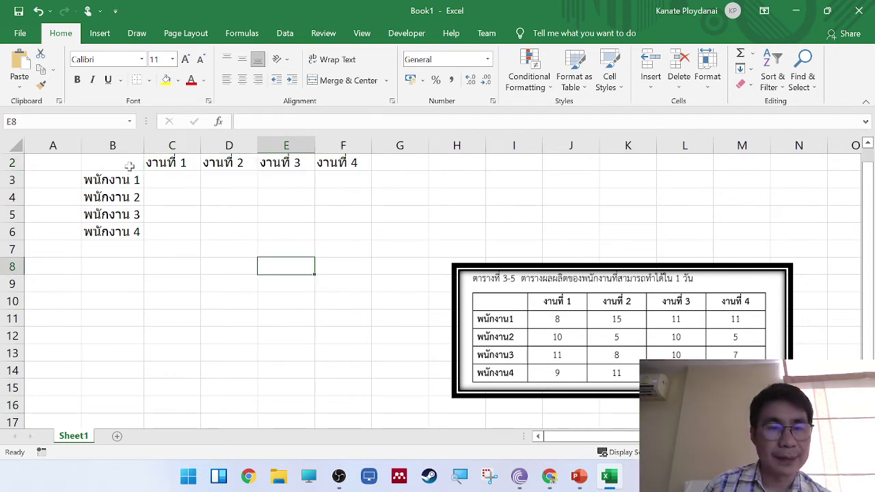
- Apply all borders to the table range B2:F6
drag(129, 166, 338, 230)
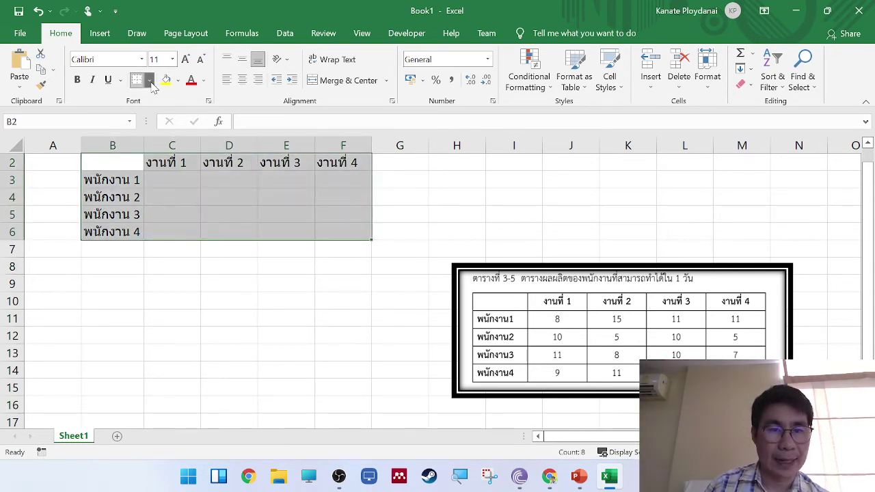
click(149, 81)
click(166, 214)
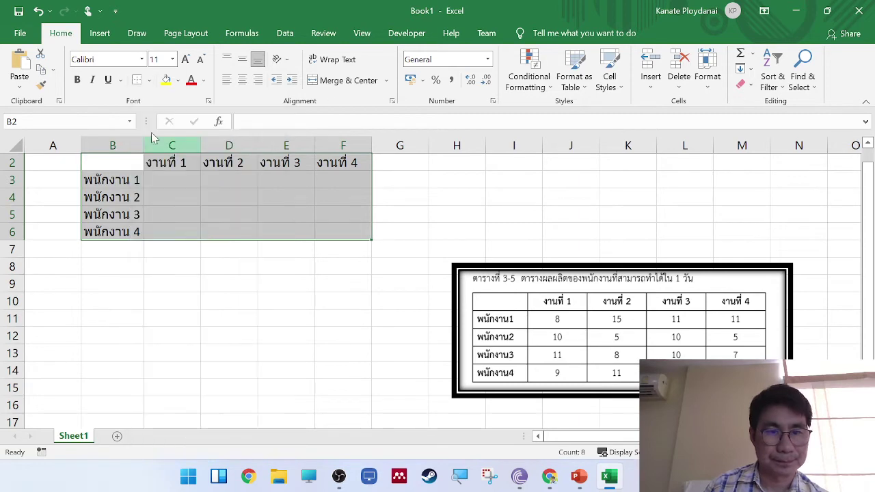
click(150, 81)
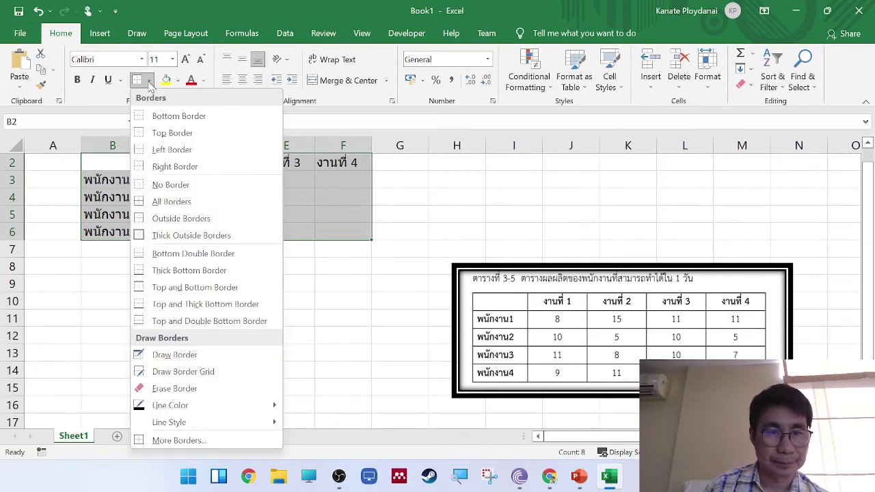
click(166, 203)
- Enter the output values 8, 15, 11 and 11 for พนักงาน 1 in cells C3 to F3
click(176, 182)
text(8)
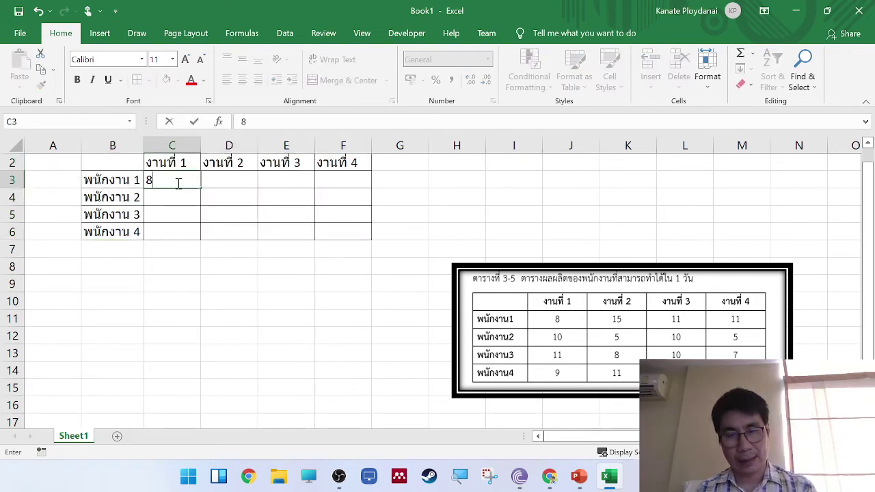
key(Tab)
text(15)
key(Tab)
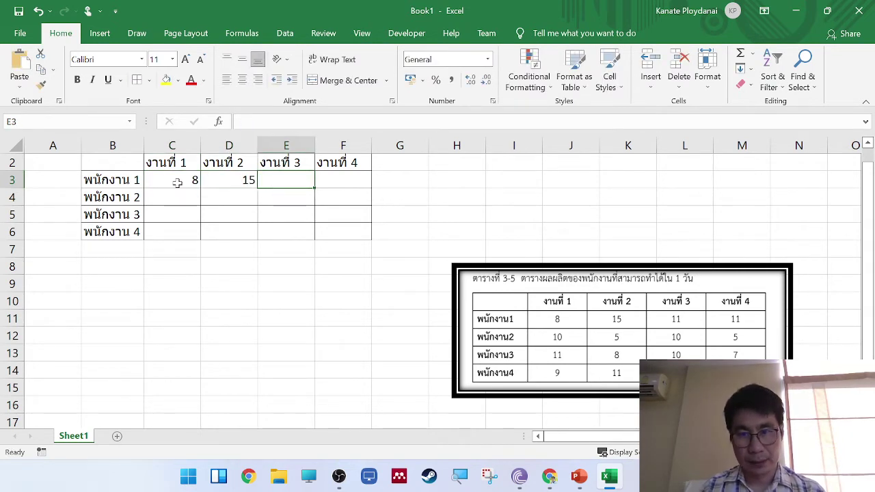
text(11)
key(Tab)
text(11)
key(Return)
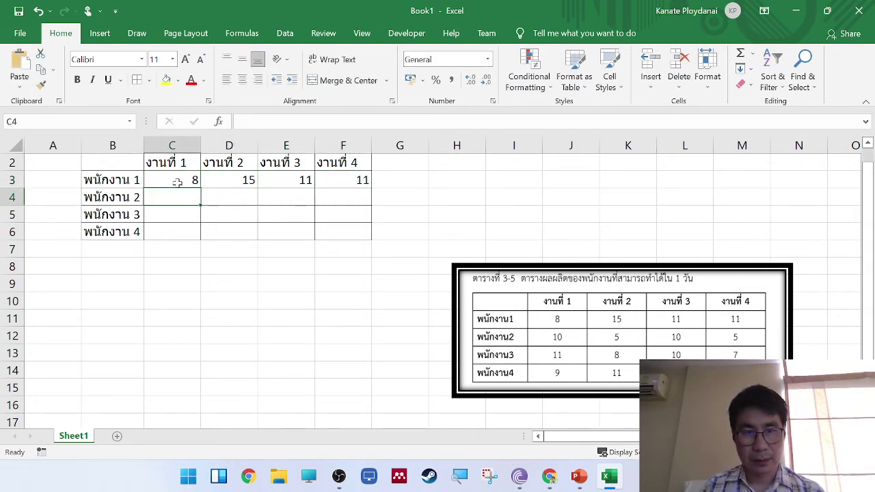
- Enter the output values 10, 5, 10 and 5 for พนักงาน 2 in cells C4 to F4
text(10)
key(Tab)
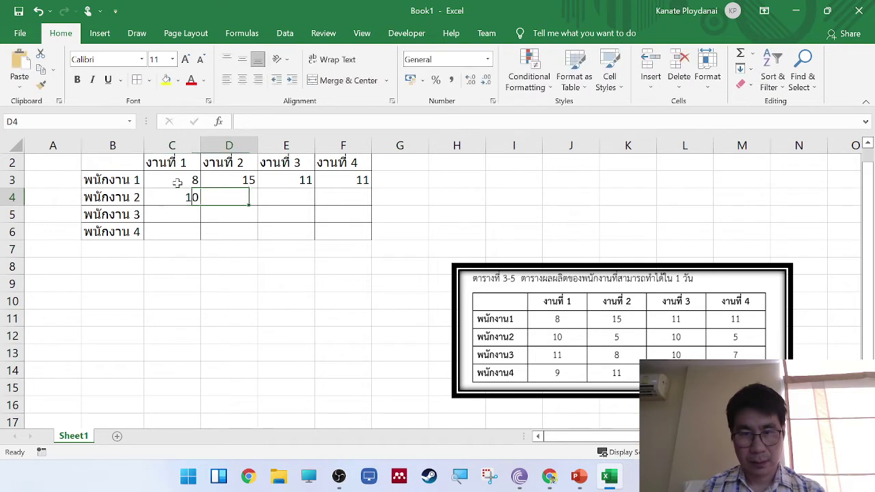
text(5)
key(Tab)
text(10)
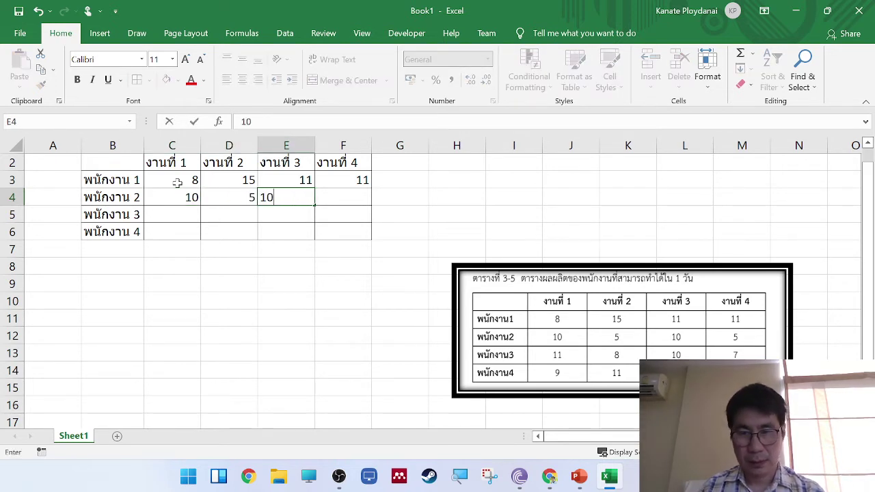
key(Tab)
text(5)
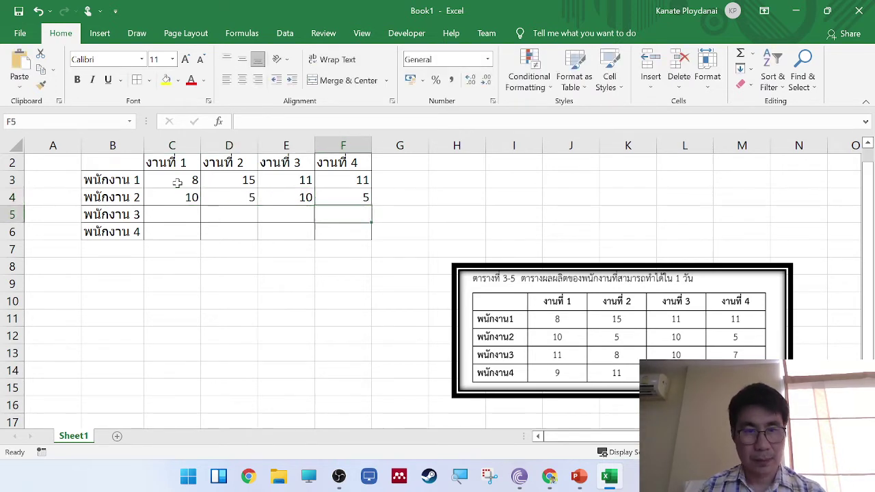
key(Return)
- Enter the output values 11, 8, 10 and 7 for พนักงาน 3 in cells C5 to F5
text(11)
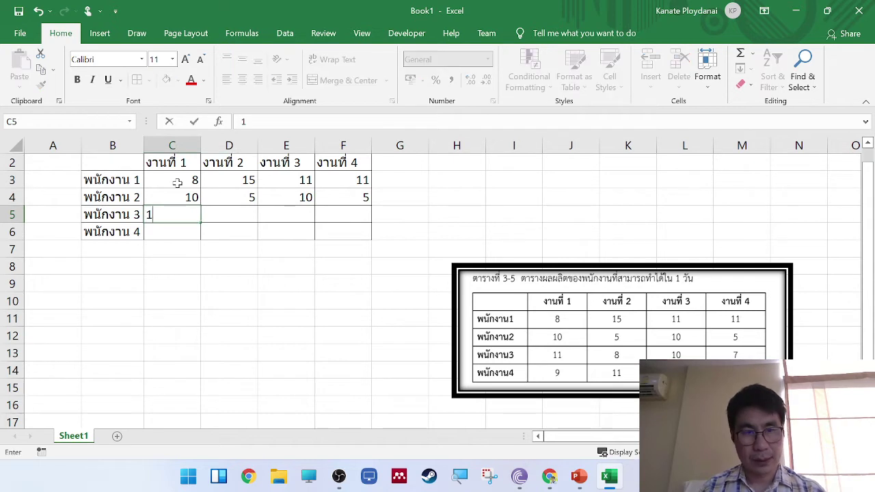
key(Tab)
text(8)
key(Tab)
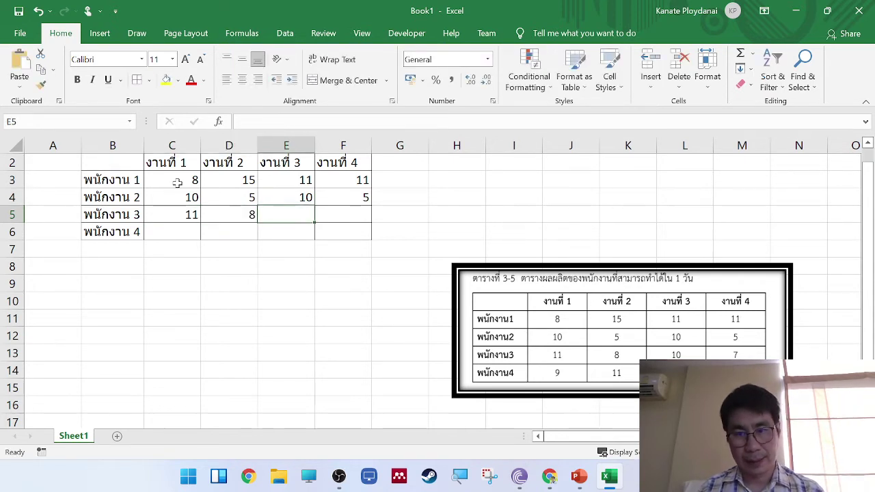
text(10)
key(Tab)
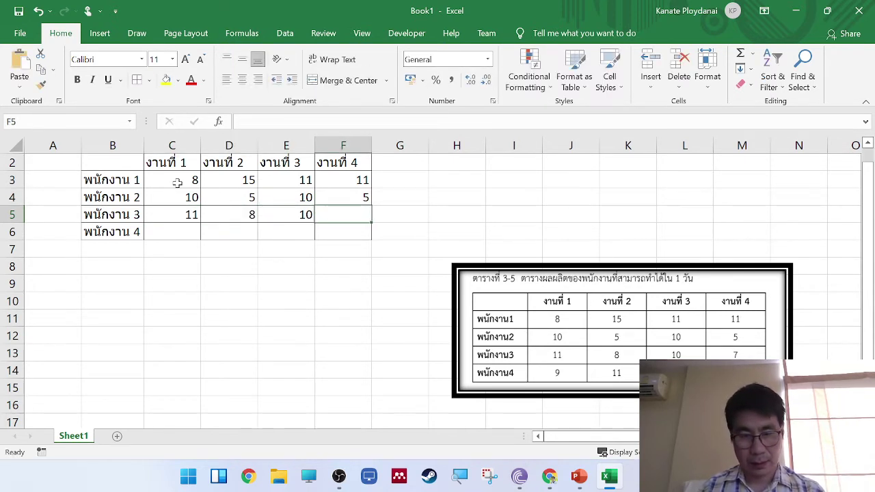
text(7)
key(Return)
- Enter the output values 9, 11, 9 and 14 for พนักงาน 4 in cells C6 to F6
key(Left)
key(Left)
key(Left)
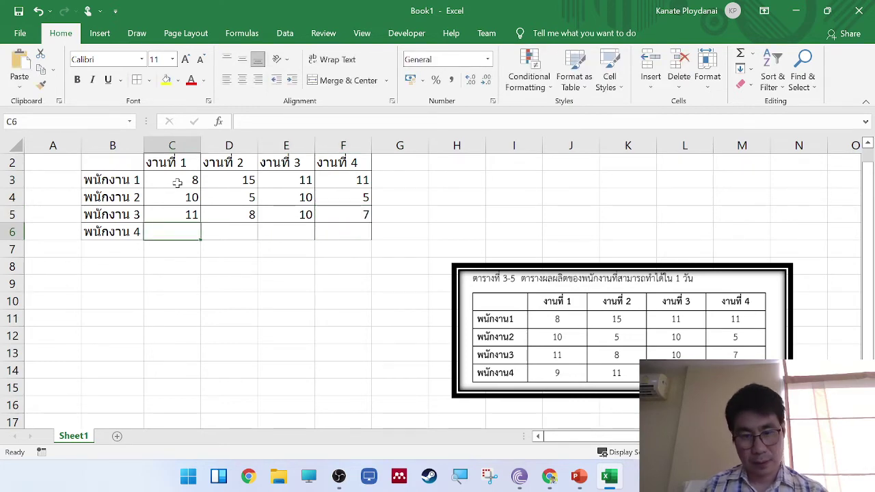
text(9)
key(Tab)
text(11)
key(Tab)
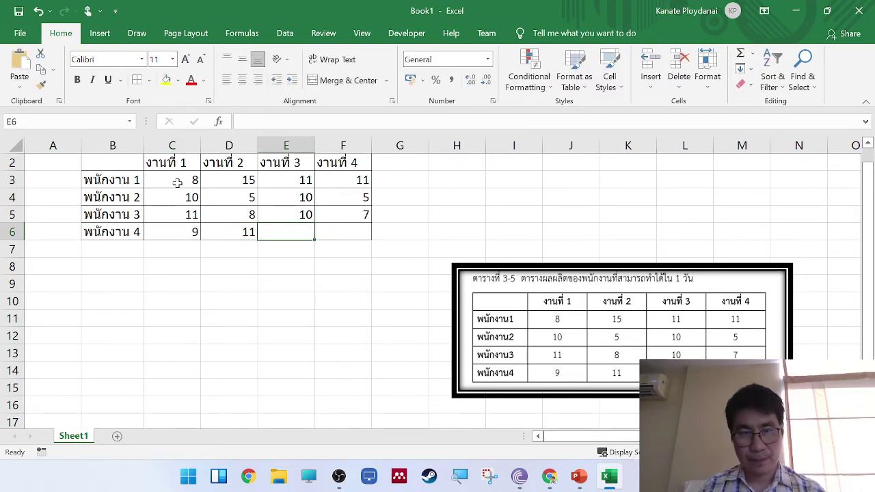
text(9)
key(Tab)
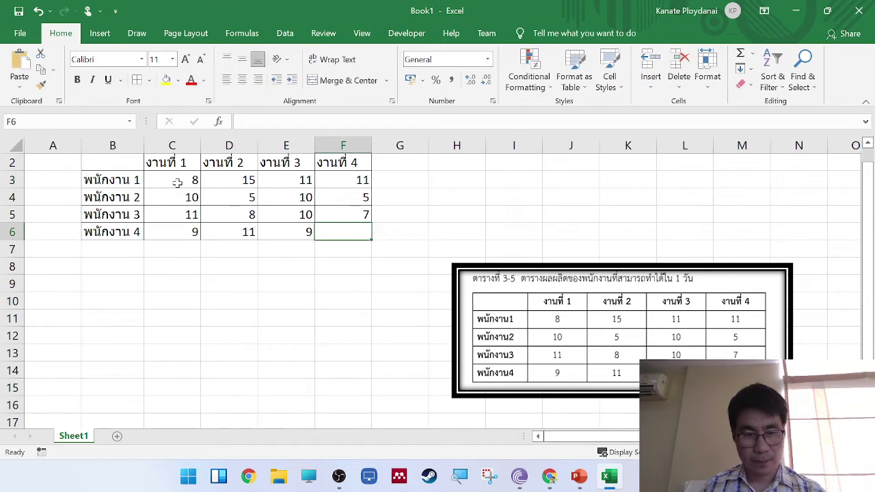
text(14)
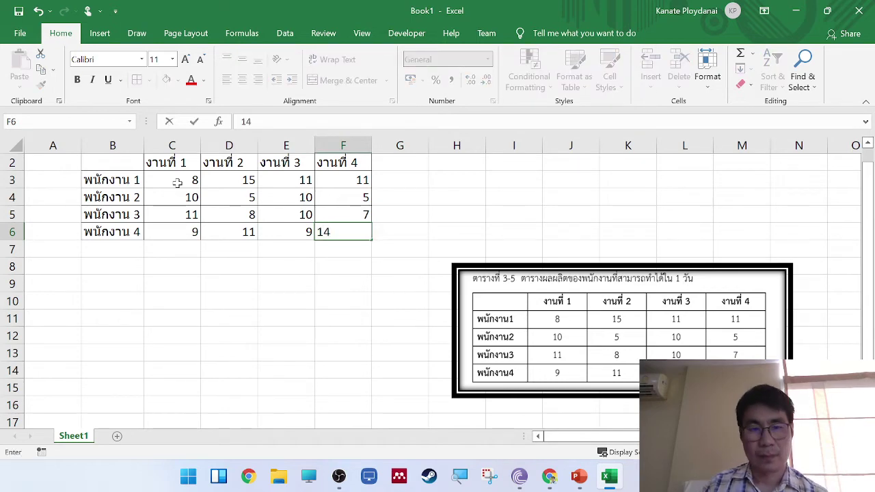
click(285, 268)
- Move the reference table picture up so it spans about rows 5 to 12
ctrl+scroll(438, 282, up, 1)
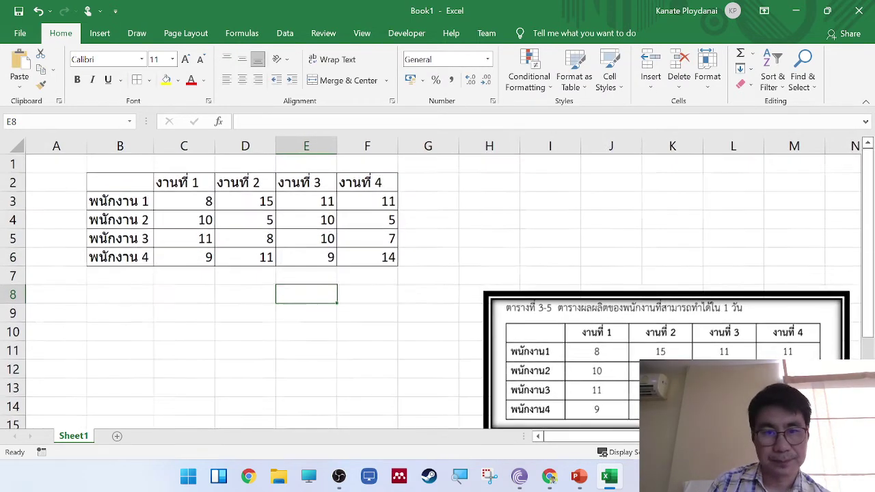
drag(647, 347, 646, 289)
- Fill the worker labels in B3:B6 and the job headers in C2:F2 with light grey
drag(138, 201, 140, 260)
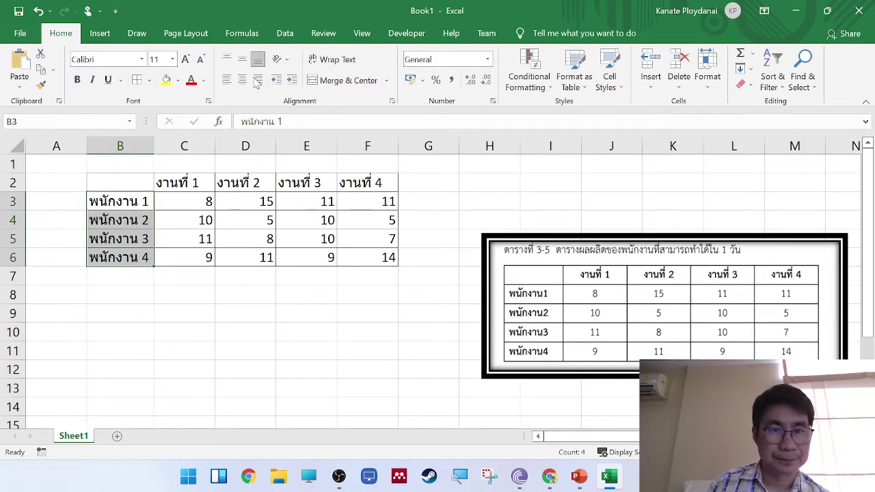
click(178, 80)
click(193, 127)
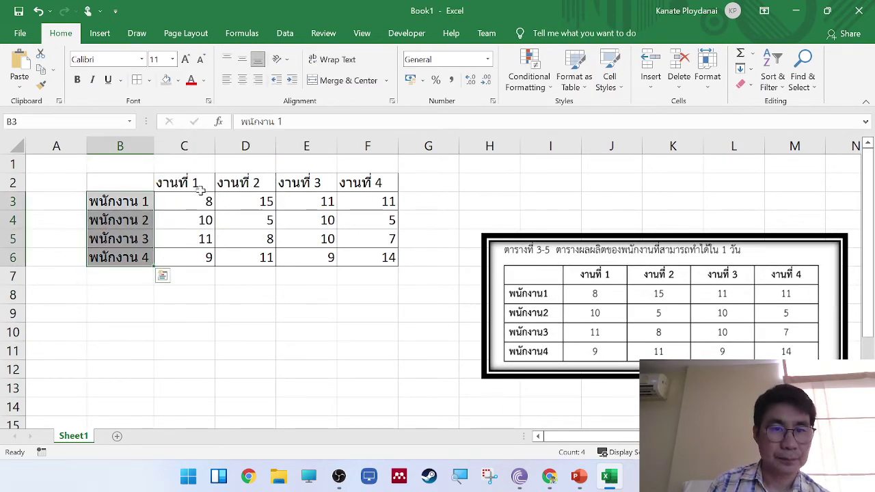
drag(193, 183, 372, 183)
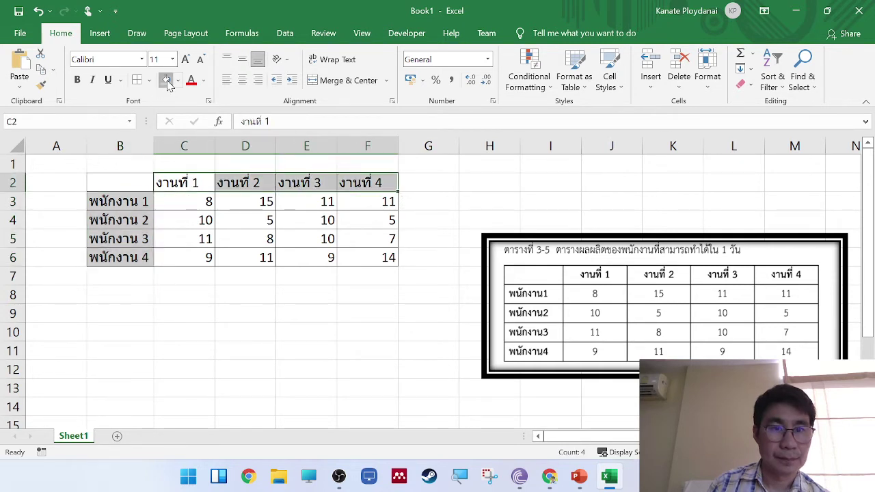
click(165, 80)
click(527, 221)
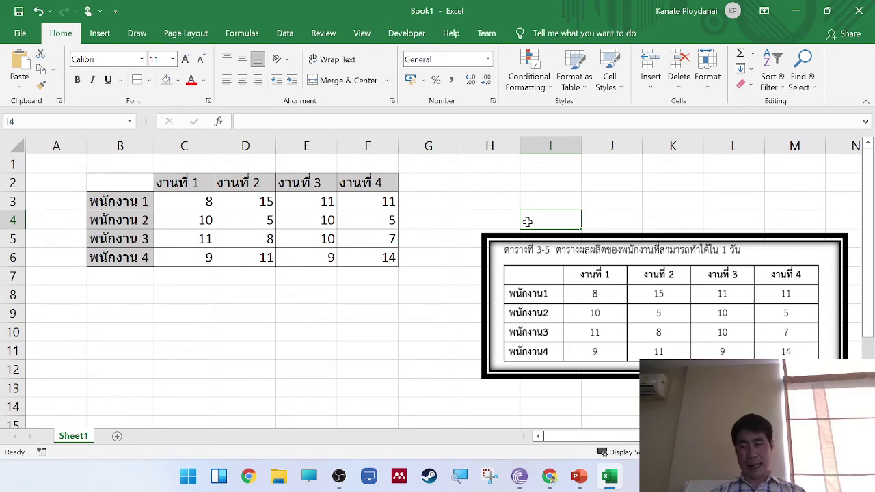
drag(199, 206, 368, 258)
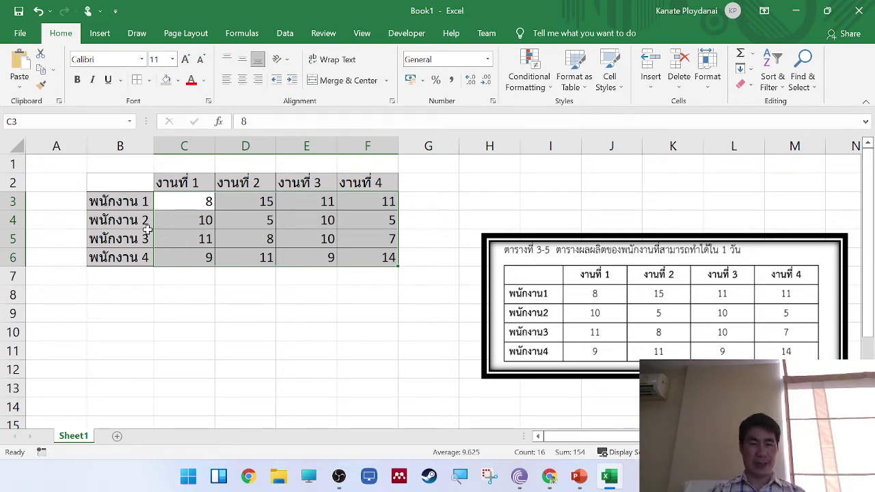
click(189, 201)
click(246, 201)
click(301, 206)
click(406, 224)
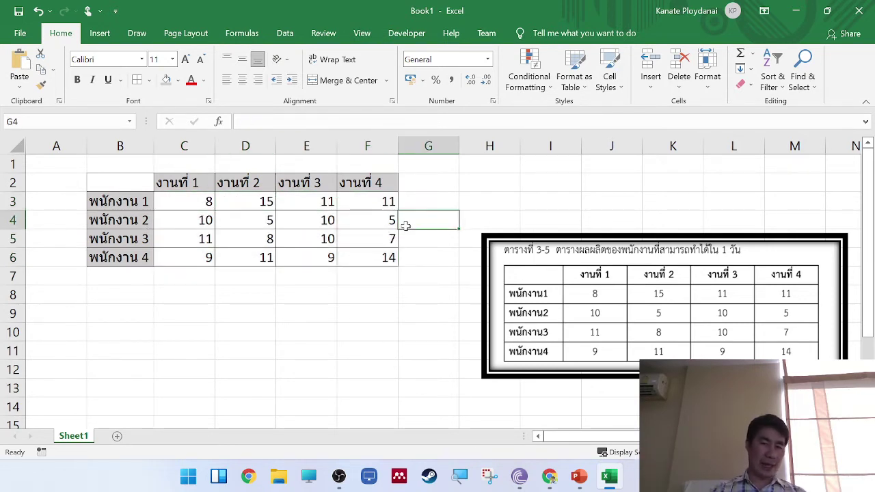
click(383, 236)
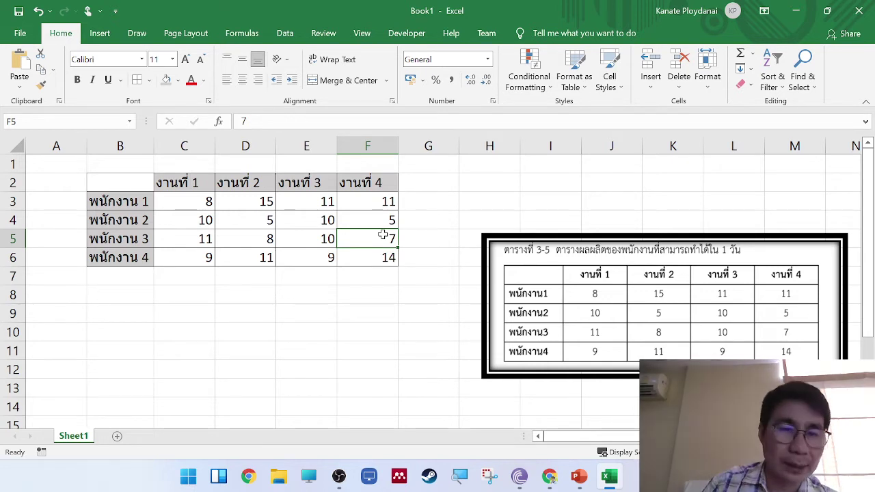
- Copy the complete worker-by-job table in B2:F6
click(155, 186)
drag(152, 189, 363, 239)
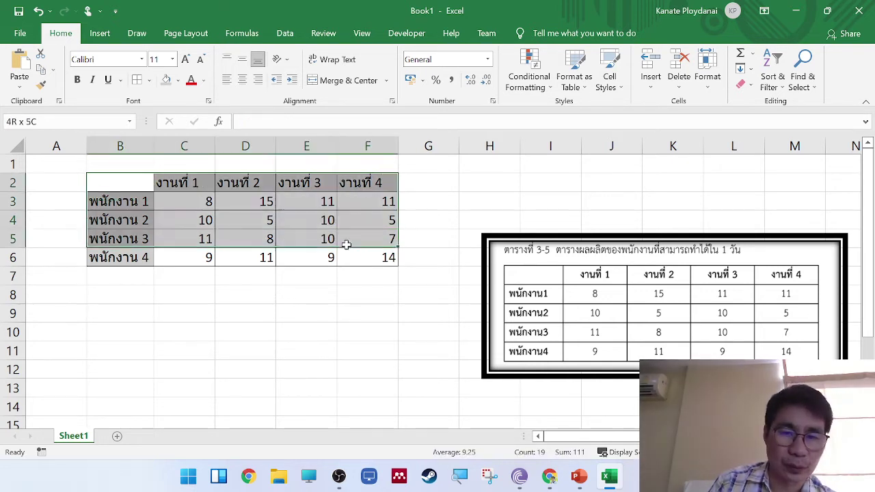
click(345, 258)
drag(149, 190, 363, 258)
right_click(364, 265)
click(394, 168)
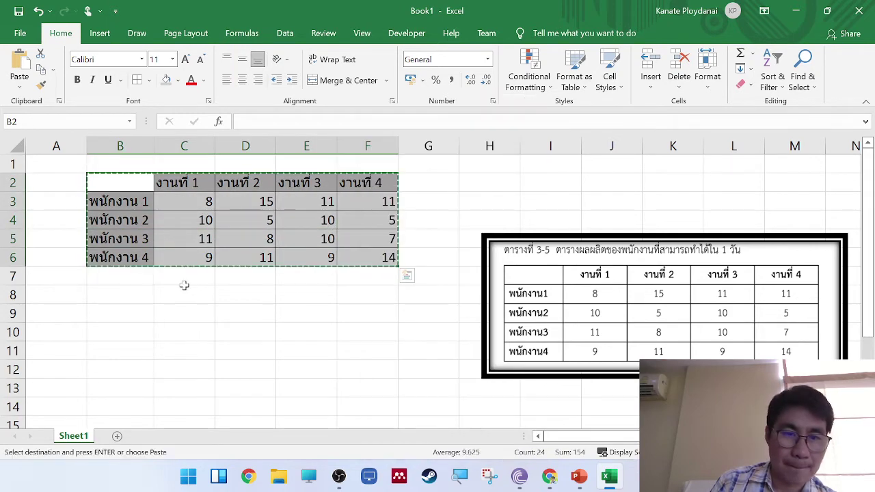
- Paste the copied worker-by-job table starting at B8 and remove the reference table picture
right_click(129, 299)
click(177, 221)
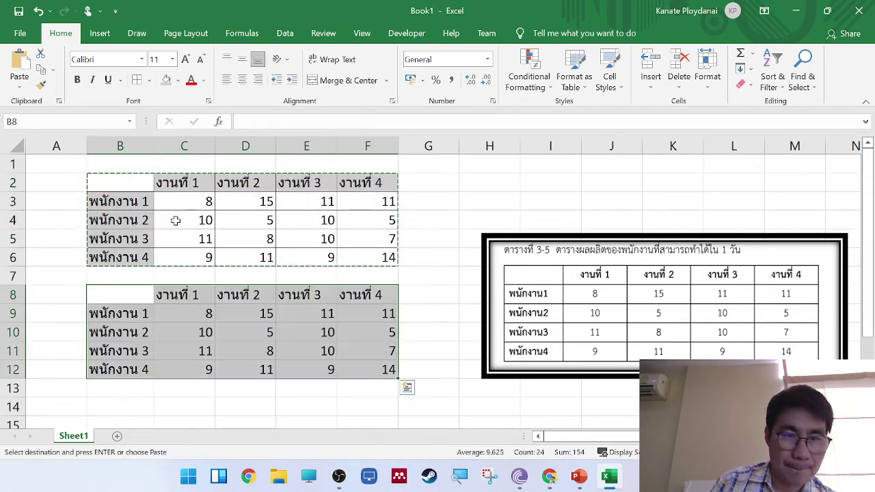
click(497, 282)
key(Delete)
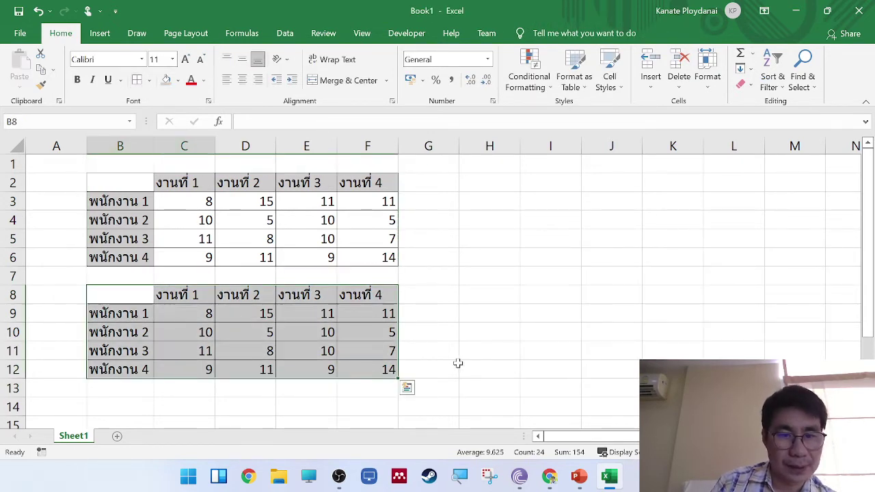
- Clear the output values from C9:F12 in the duplicated table
click(457, 363)
drag(209, 313, 347, 367)
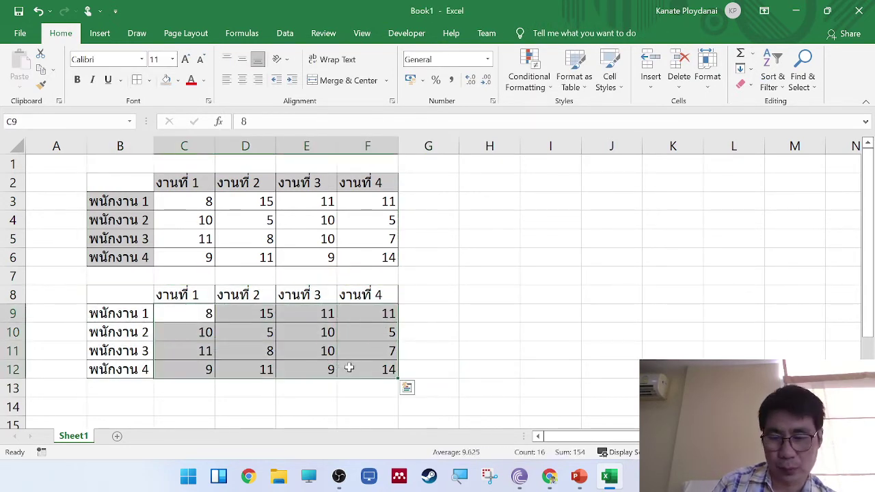
key(Delete)
click(403, 343)
- Fill the empty assignment cells C9:F12 with light green
drag(185, 314, 362, 372)
click(177, 80)
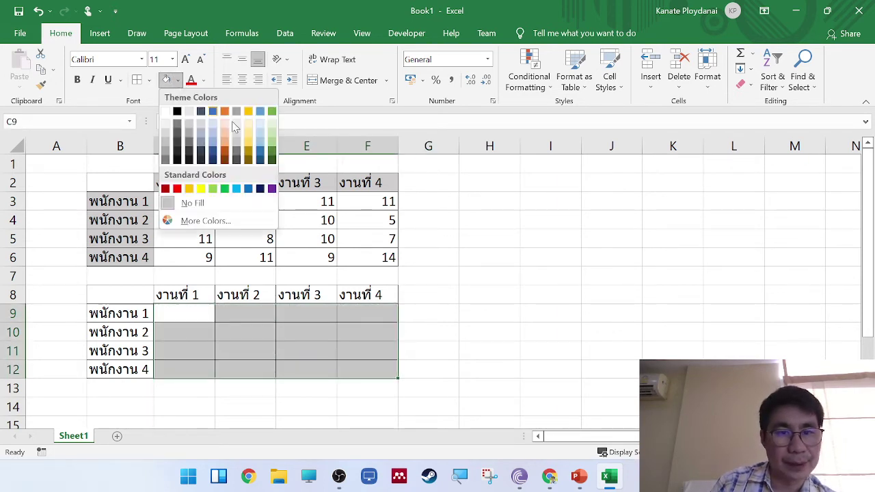
click(272, 126)
click(559, 296)
- Enter the variable names X11, X21, X31 and X41 in cells C9 to C12
click(204, 309)
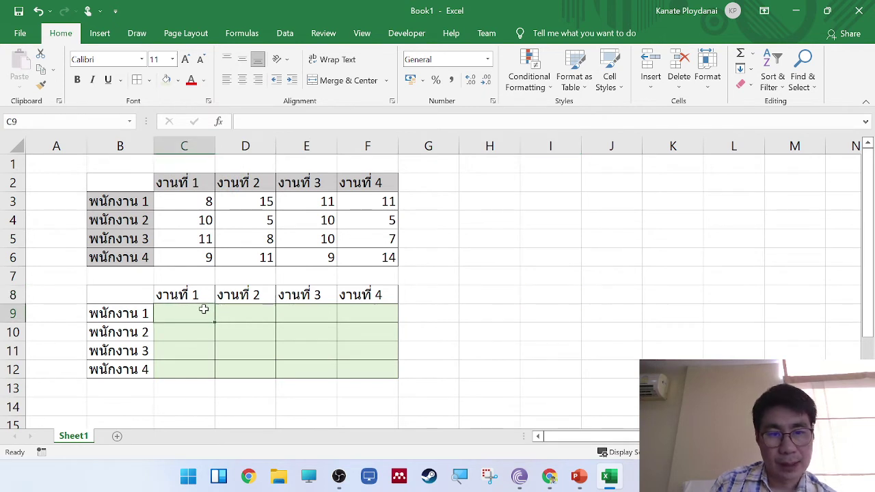
text(X11)
key(Left)
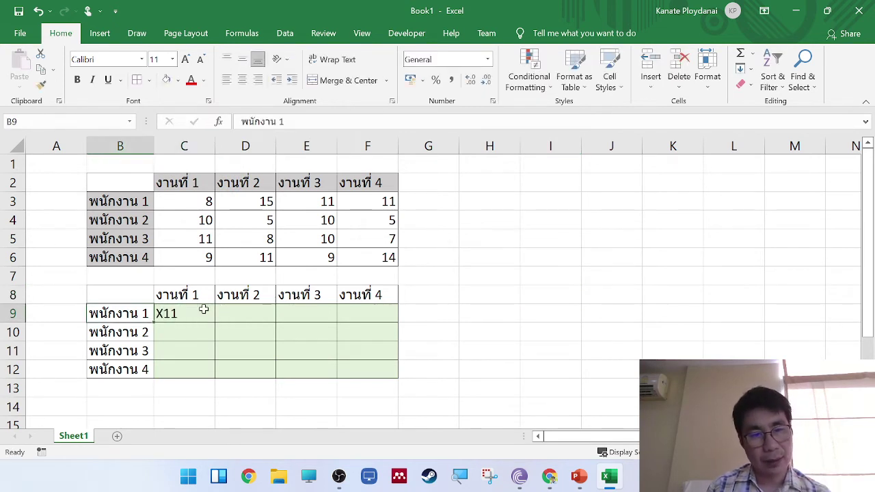
key(Down)
key(Right)
text(X11)
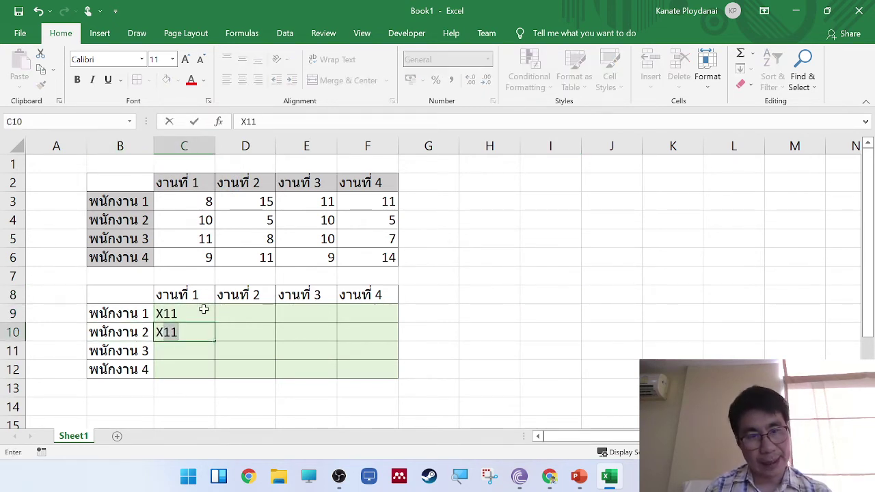
key(BackSpace)
key(BackSpace)
text(21)
key(Return)
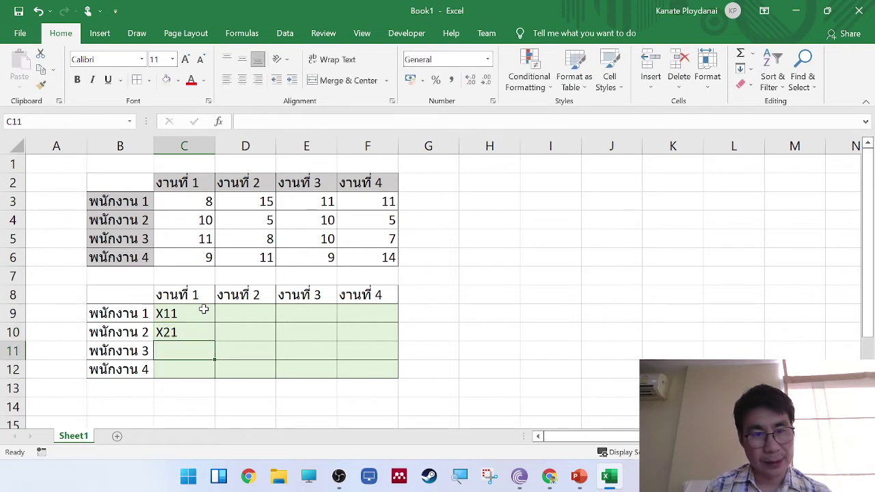
text(X31)
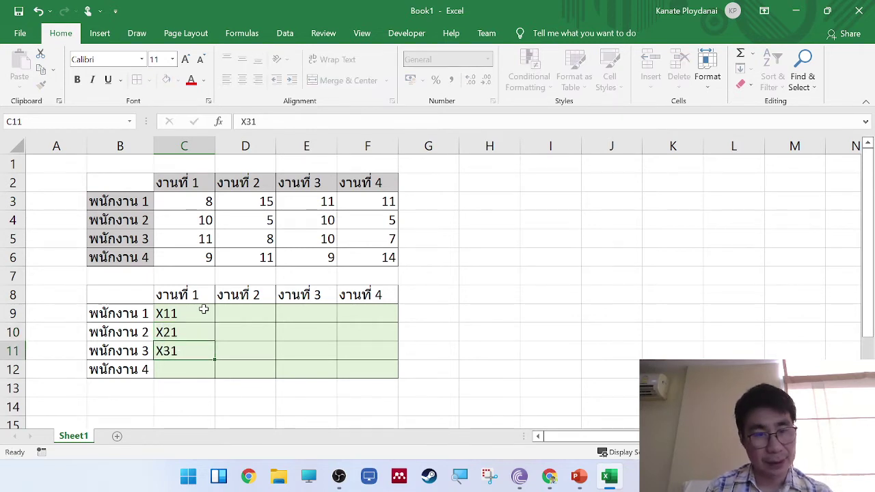
key(Return)
text(X41)
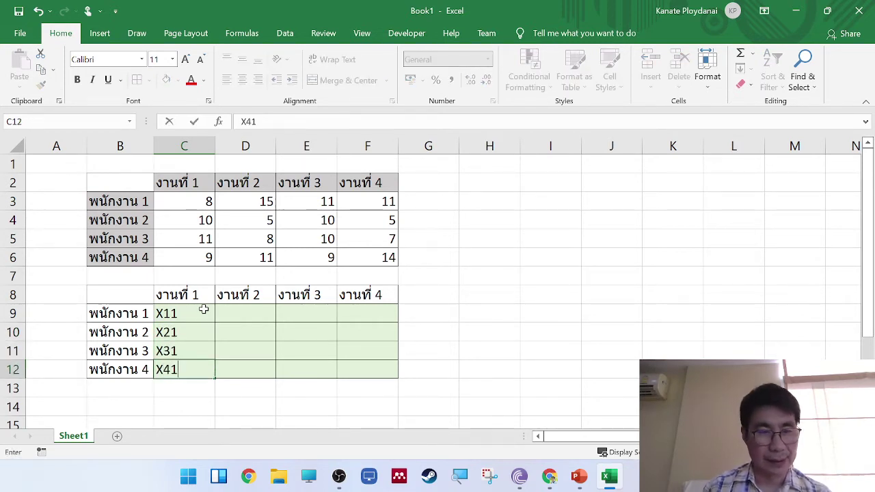
- Extend each worker's variable name across to column F, giving X12 to X14, X22 to X24, X32 to X34 and X42 to X44
click(206, 313)
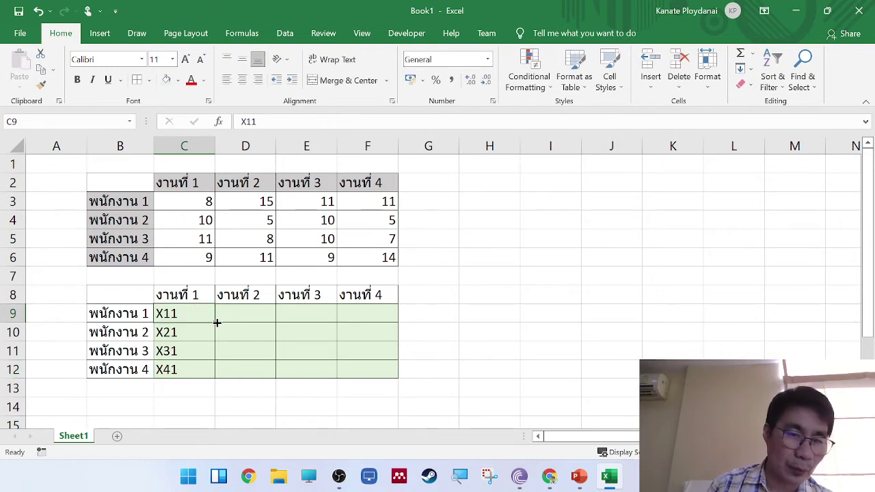
drag(217, 322, 377, 327)
click(195, 333)
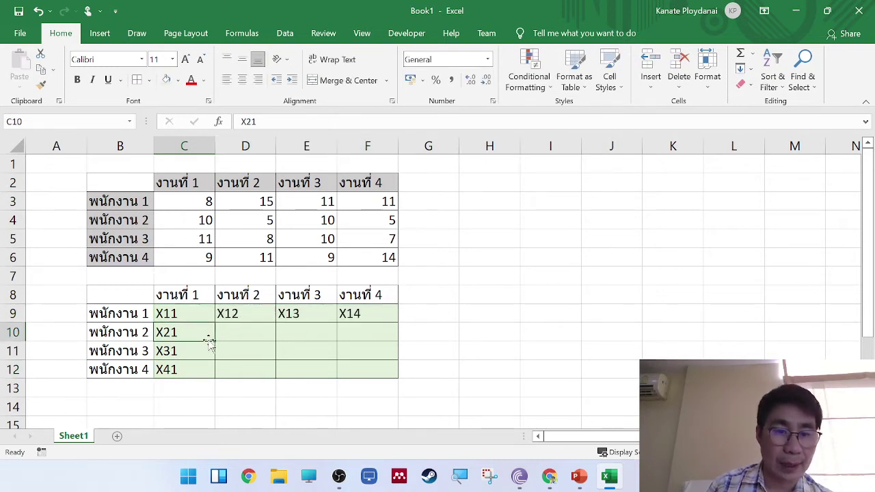
drag(215, 341, 386, 345)
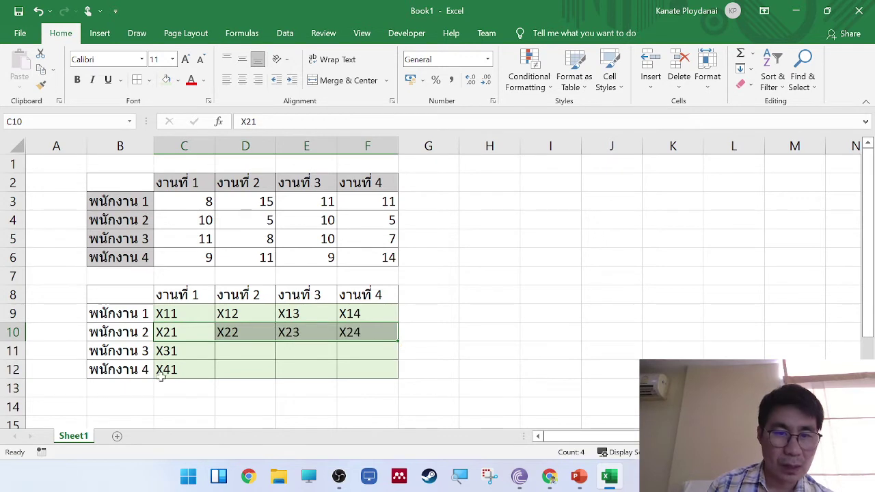
click(195, 354)
drag(214, 359, 376, 357)
click(207, 371)
drag(214, 378, 375, 381)
click(471, 341)
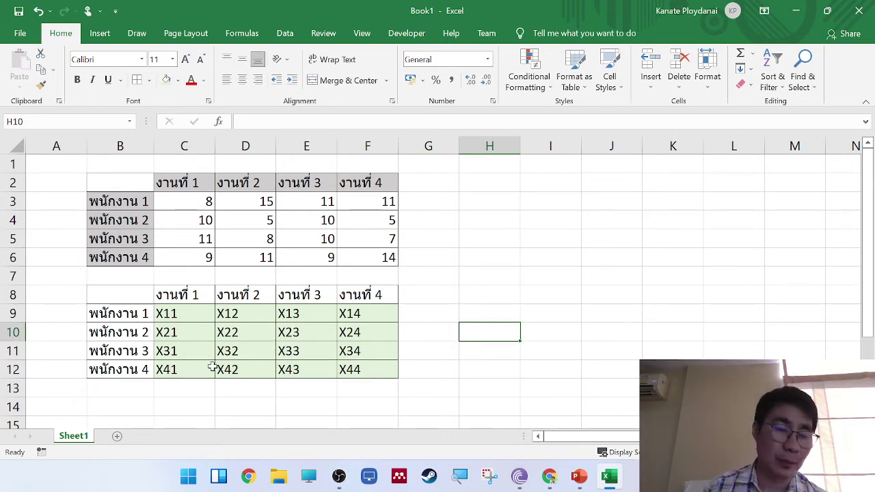
- Fill the worker labels in B9:B12 and the job headers in C8:F8 with light grey
drag(138, 315, 140, 369)
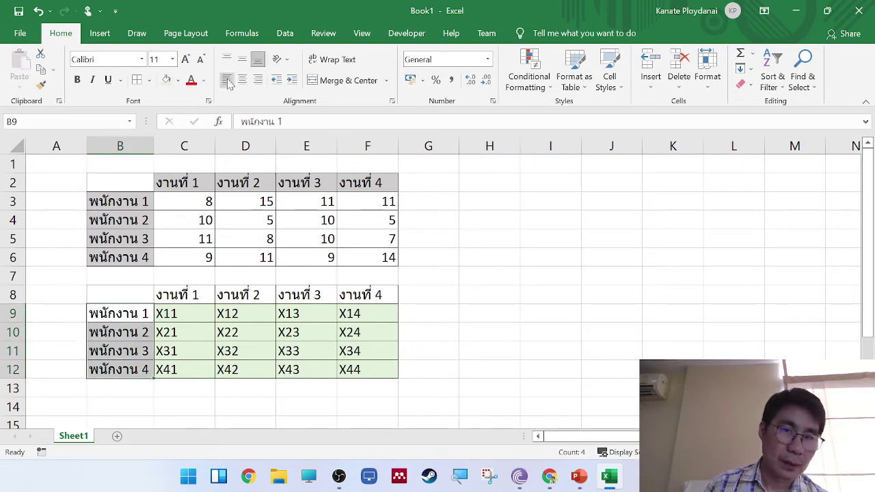
click(180, 81)
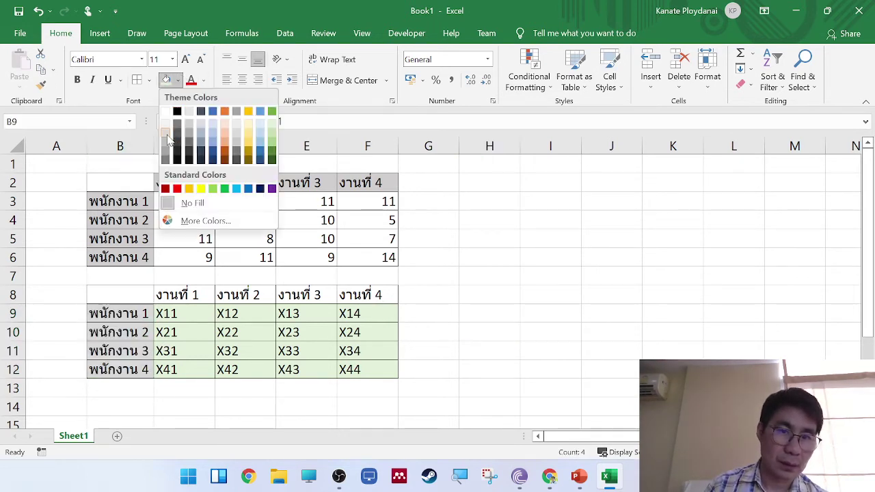
key(Escape)
drag(173, 291, 369, 294)
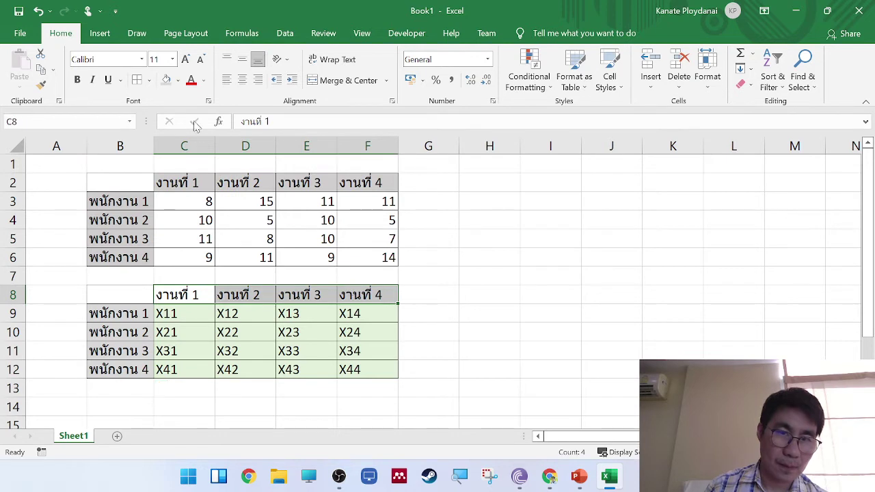
click(166, 80)
click(519, 271)
- Clear the variable names from the green cells C9:F12
drag(185, 314, 385, 370)
key(Delete)
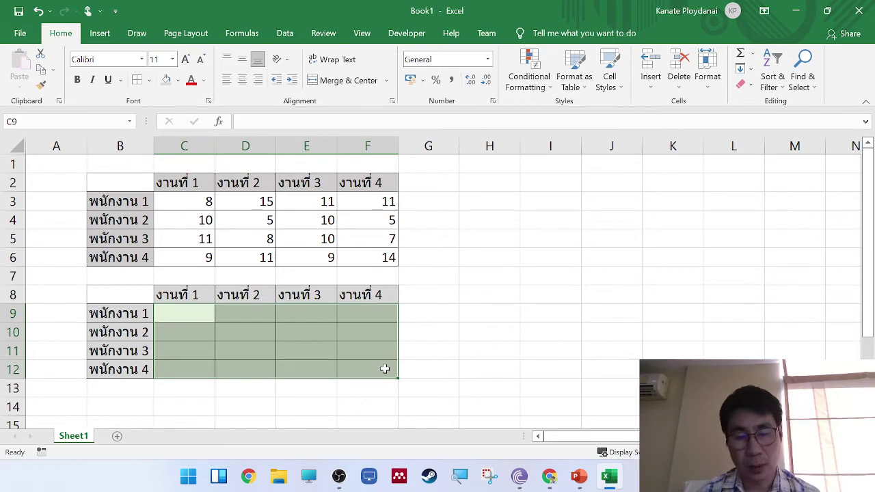
- Switch to PowerPoint and capture a screen snip of the two-line Max objective function on slide 8
click(577, 477)
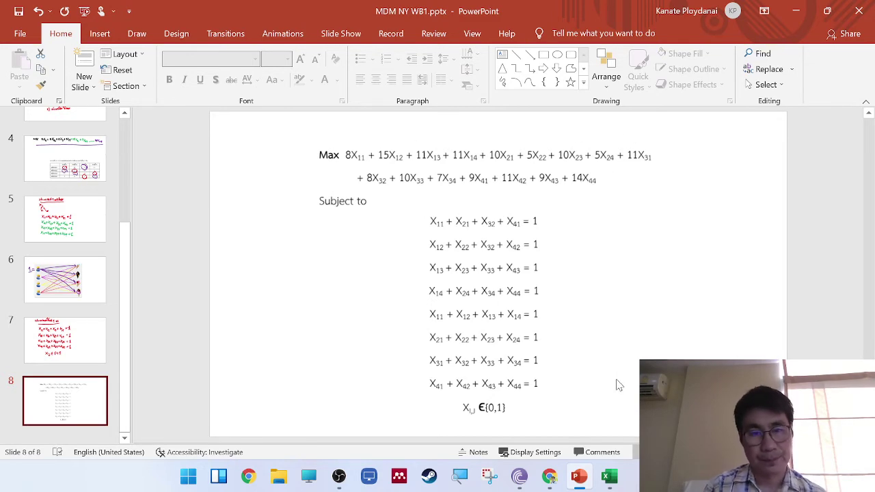
key(super+shift+s)
drag(306, 141, 669, 186)
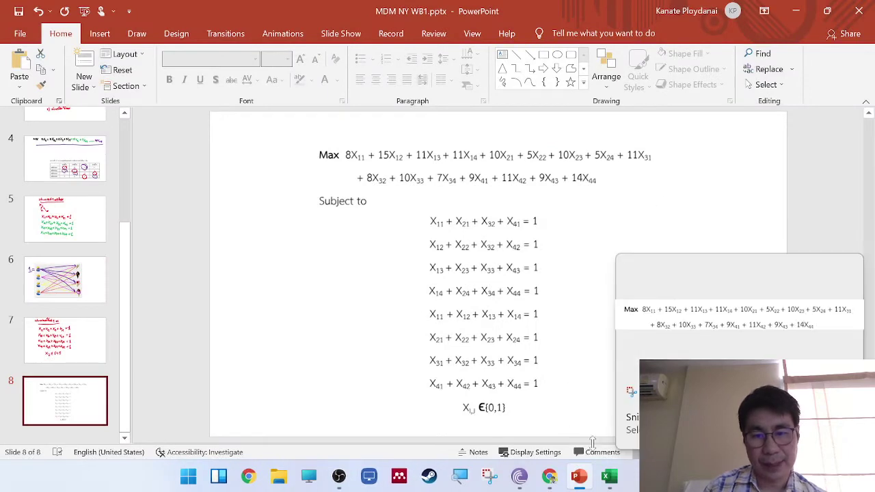
- Return to Excel, paste the objective function snip and place it beside the upper table, starting in column G
click(609, 477)
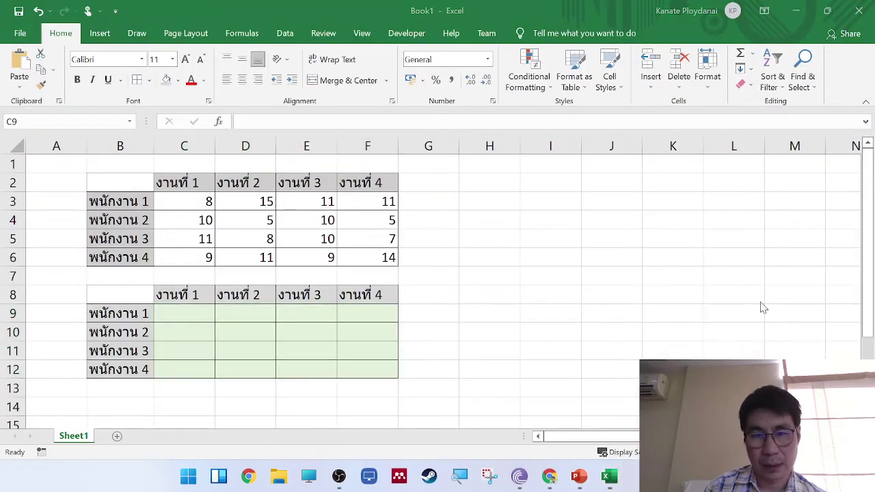
right_click(646, 236)
click(681, 221)
drag(656, 258, 441, 220)
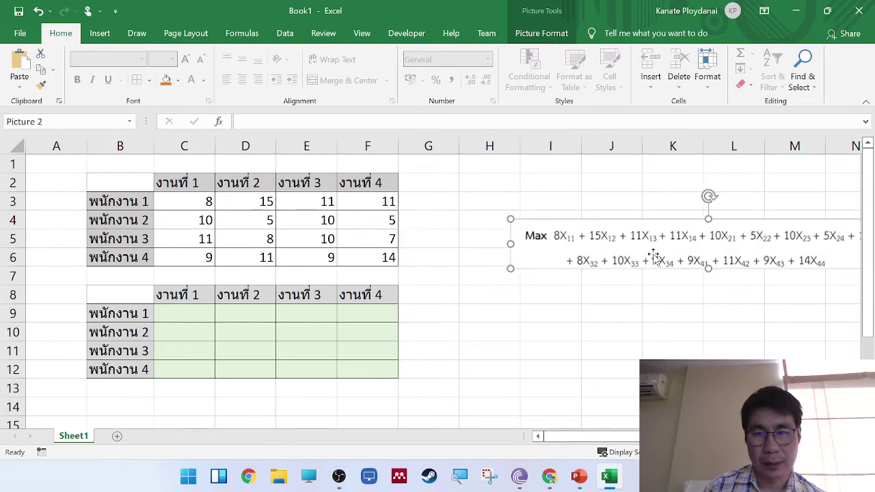
drag(606, 264, 577, 209)
- Try black-framed picture styles on the objective function picture
click(542, 33)
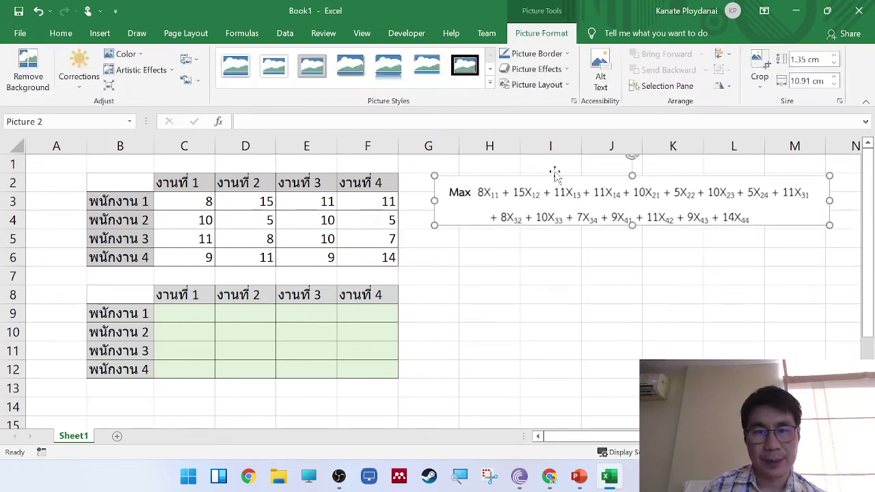
click(492, 88)
click(389, 106)
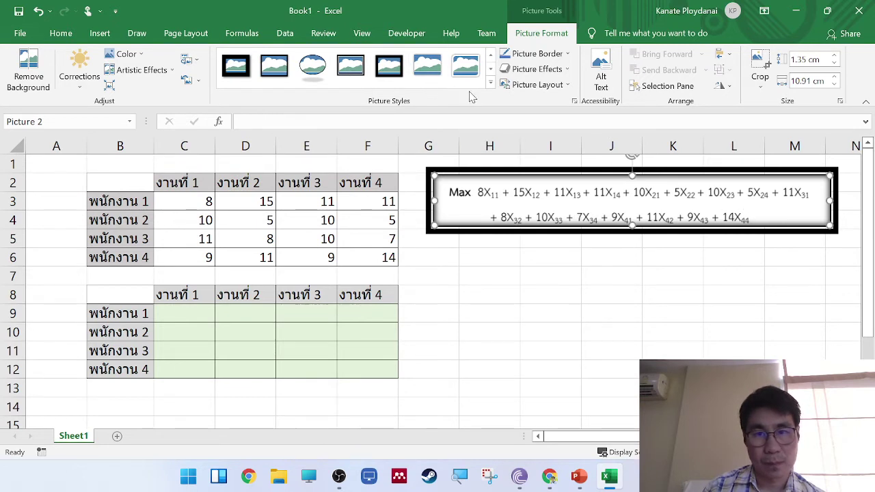
click(491, 85)
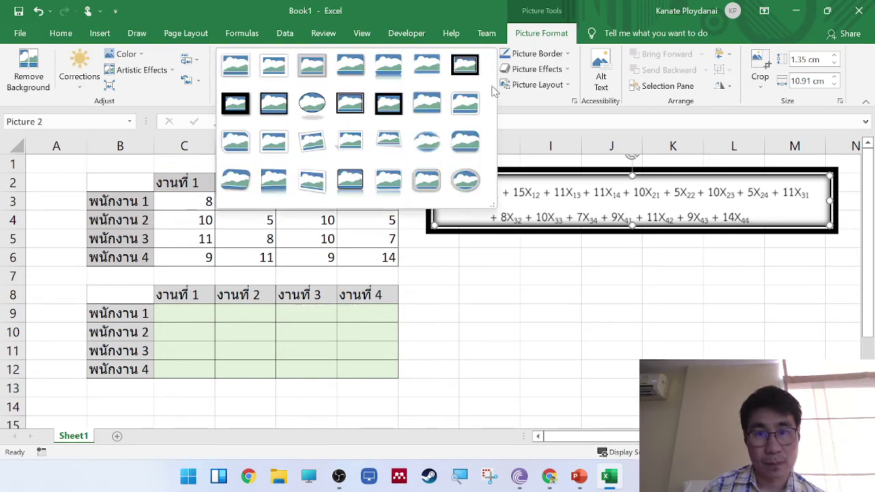
click(291, 118)
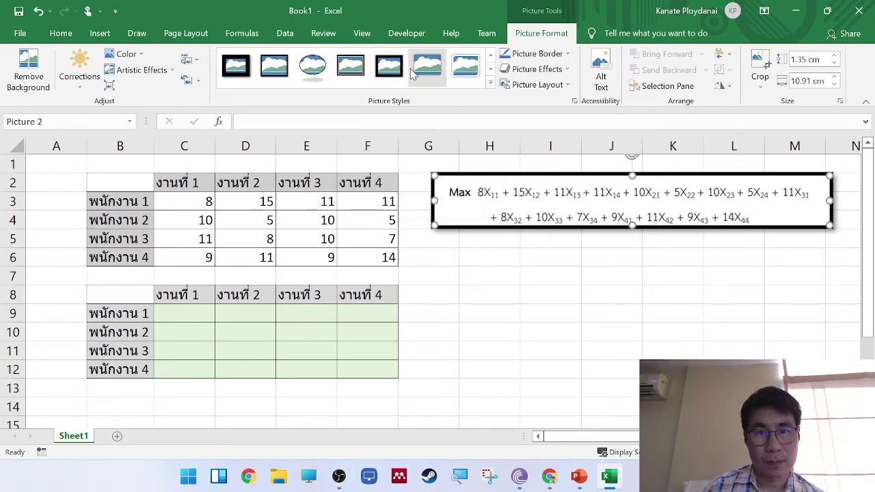
- Give the objective function picture a frameless soft shadow style and move it slightly up to span about rows 1 to 4
key(ctrl+z)
click(644, 316)
drag(633, 207, 621, 197)
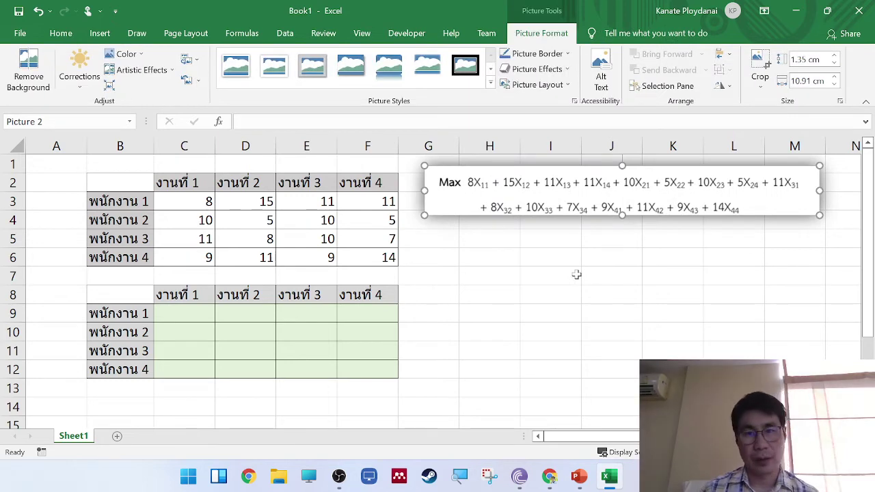
- Enter the label max in H6 and apply the table's grey label and bordered value cell formatting to H6:I6
click(490, 259)
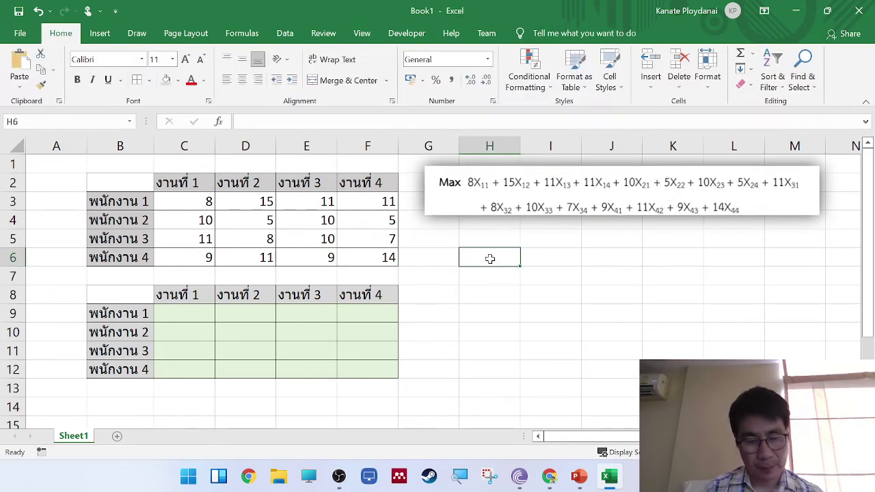
text(max)
key(Tab)
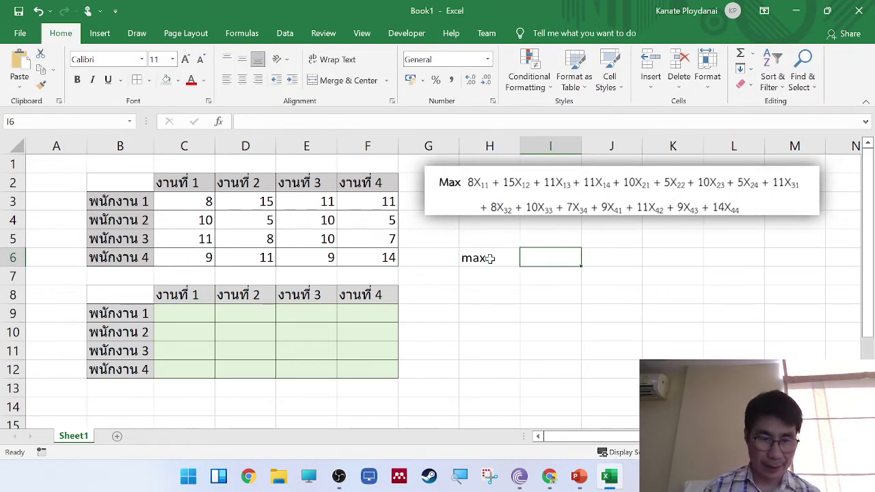
click(490, 258)
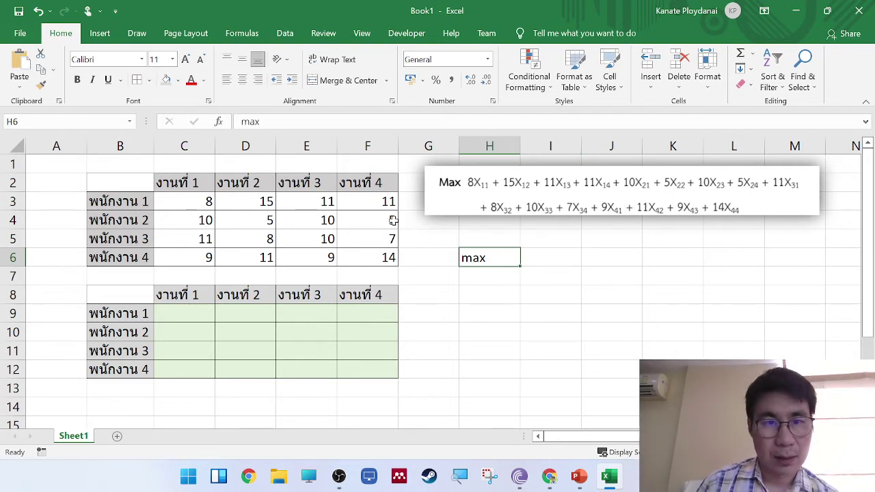
drag(527, 264, 513, 270)
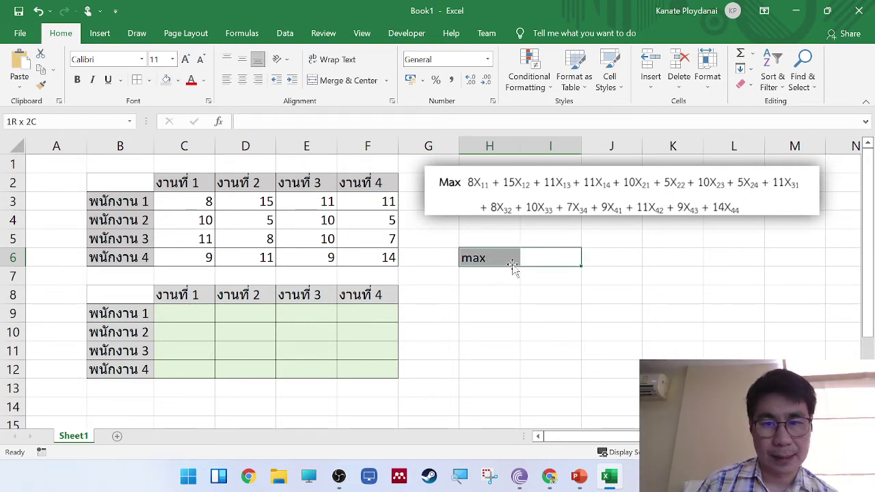
- Enter the objective formula =SUMPRODUCT(C3:F6,C9:F12) in I6, multiplying the output table by the decision-variable table
click(570, 257)
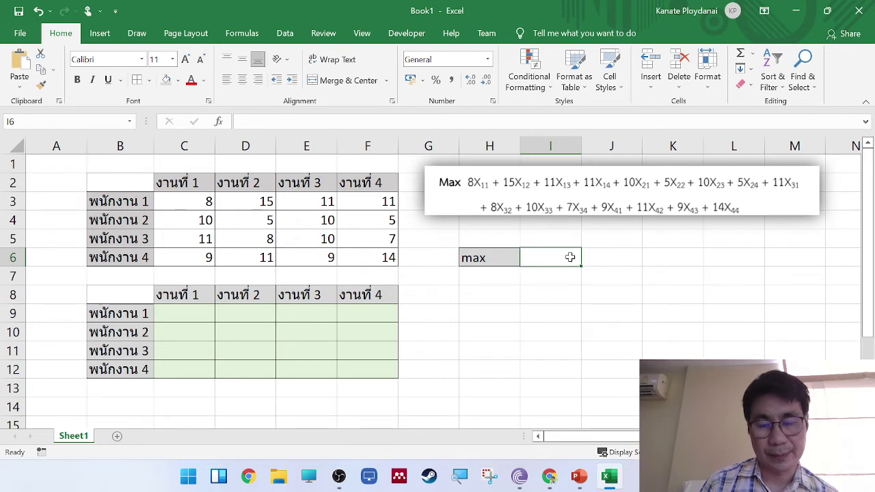
text(=)
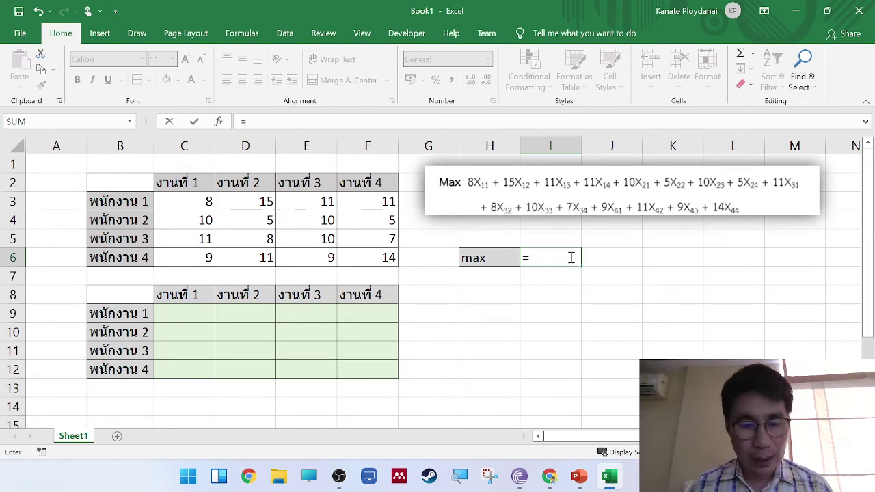
text(sum)
key(Down)
key(Down)
key(Down)
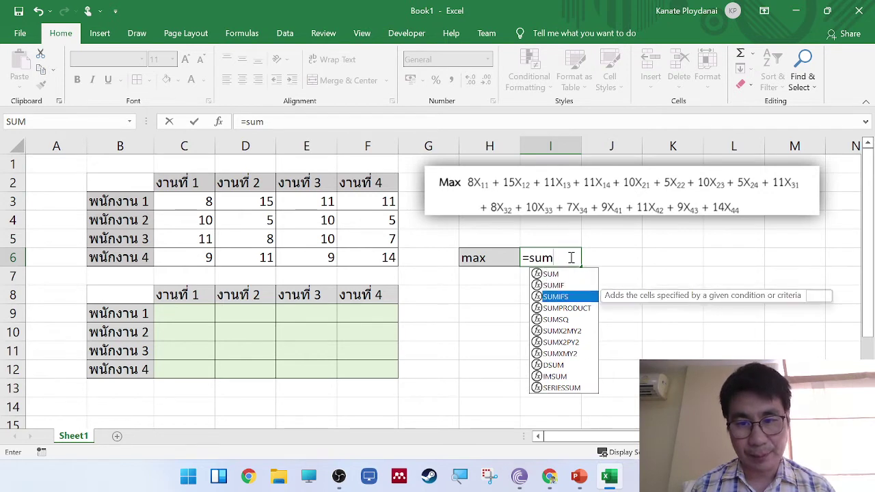
key(Tab)
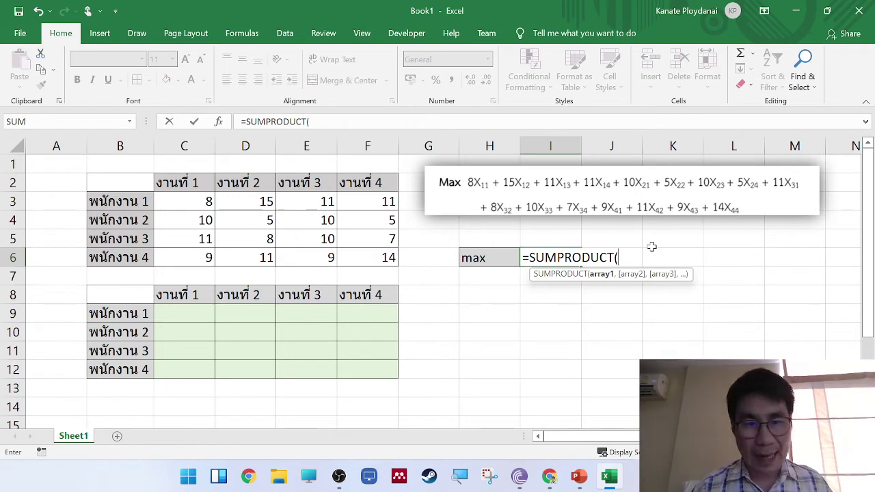
drag(185, 203, 350, 250)
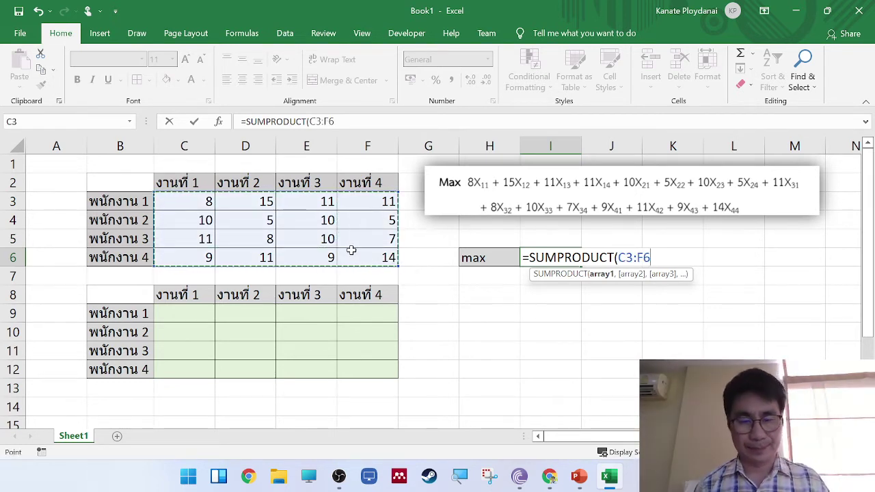
text(,)
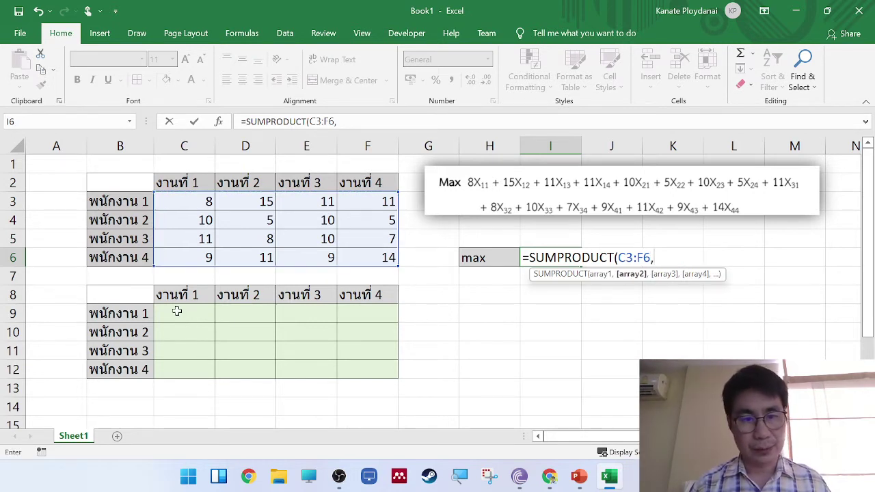
drag(177, 311, 360, 373)
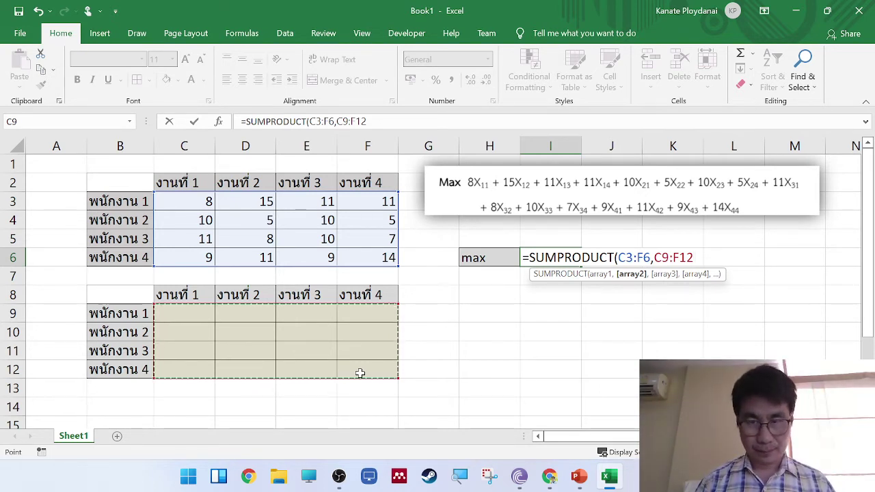
text())
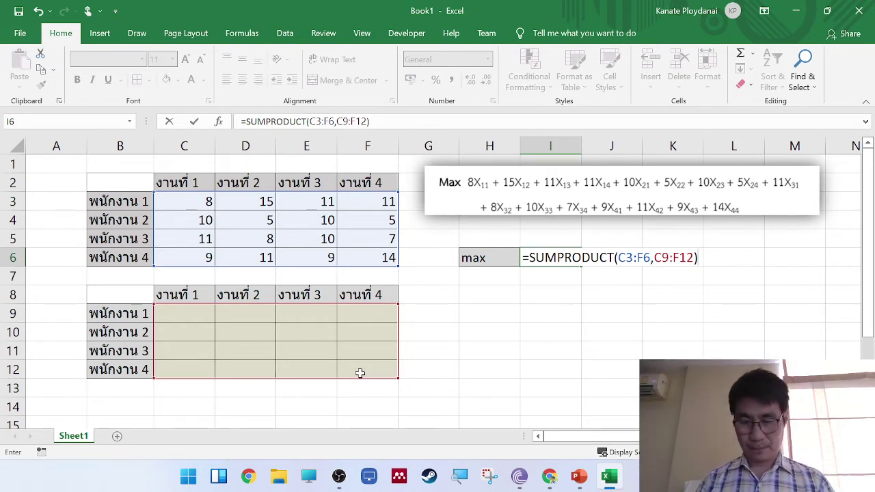
key(Return)
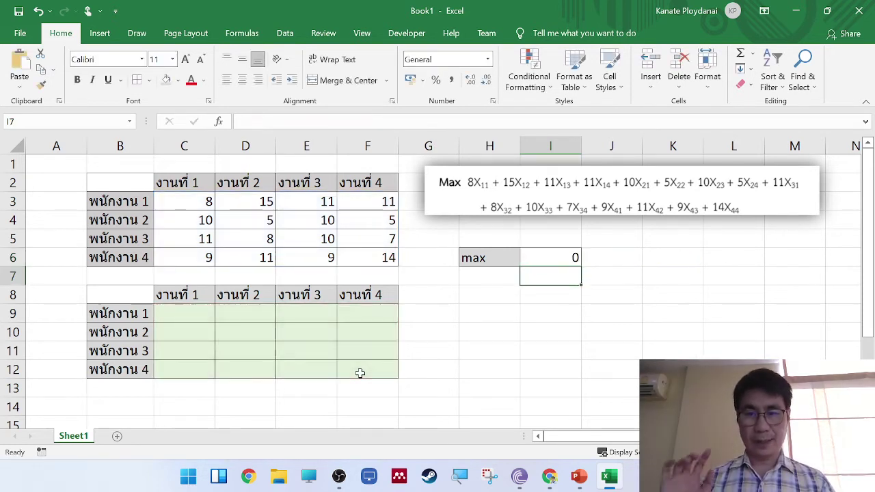
- Fill the objective value cell I6 with the lightest orange theme colour
click(570, 257)
click(178, 80)
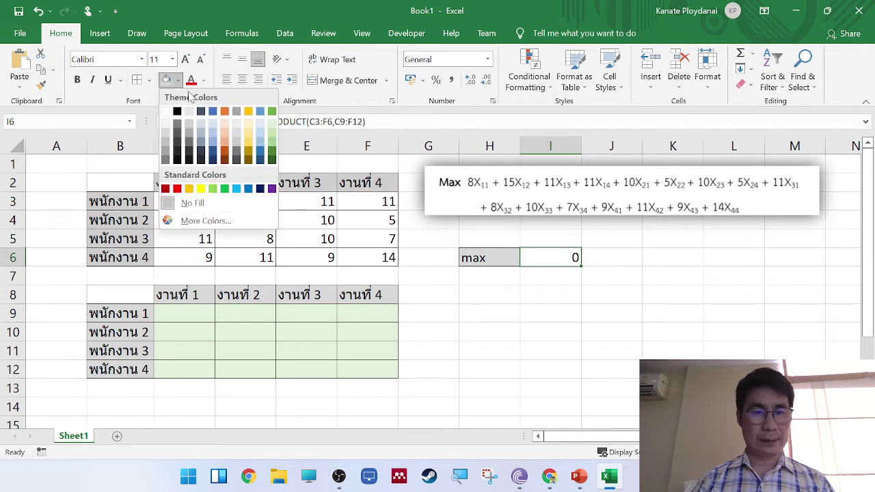
click(272, 123)
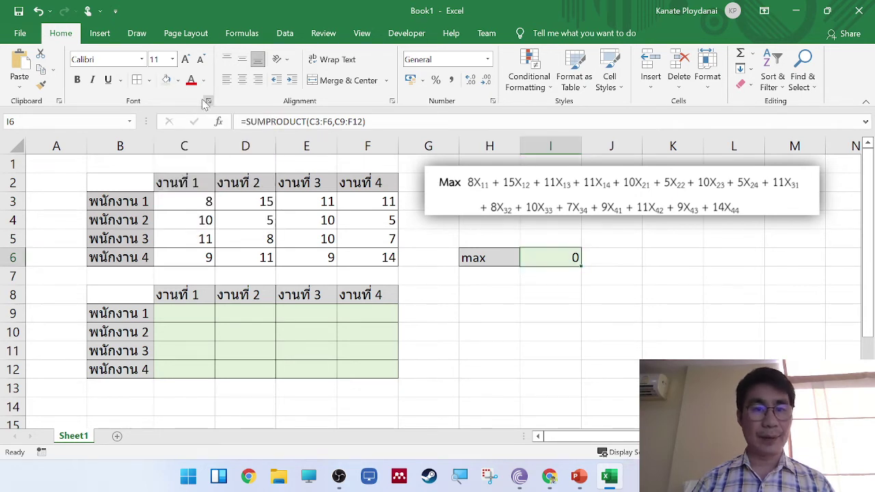
click(178, 80)
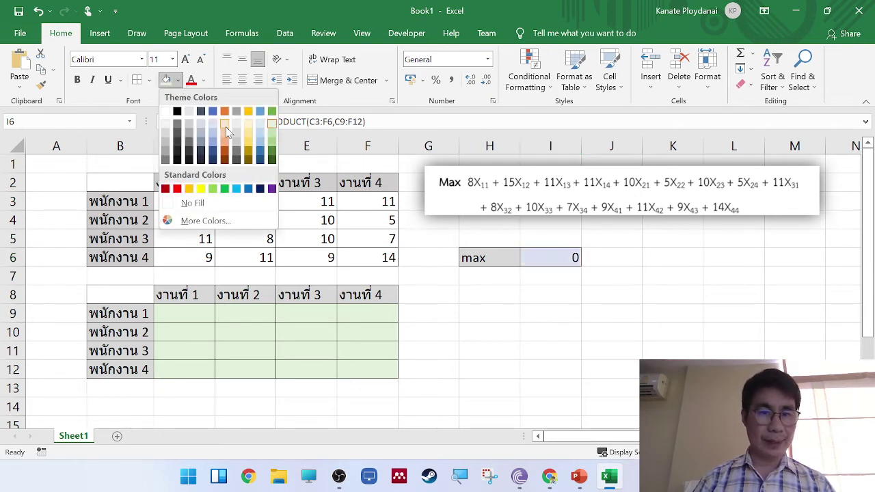
click(225, 128)
click(729, 279)
- Enter a trial value of 1 in C9, assigning worker 1 to job 1
click(175, 312)
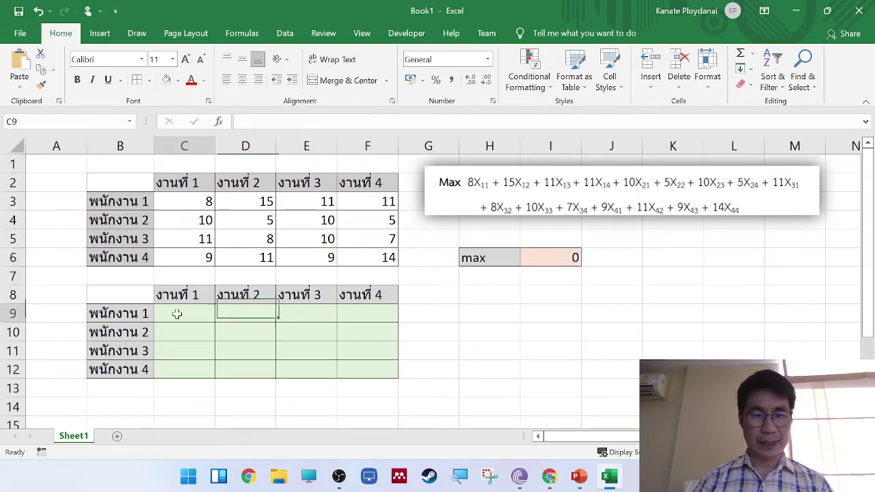
click(171, 294)
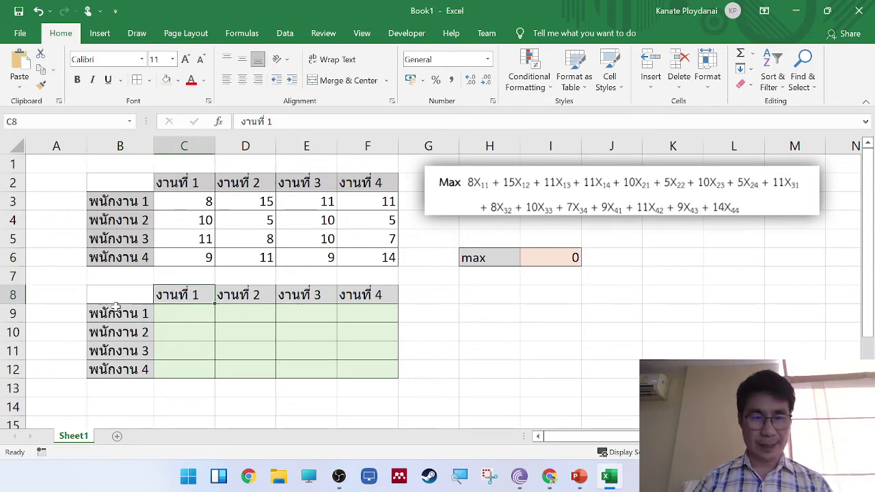
click(126, 313)
click(185, 312)
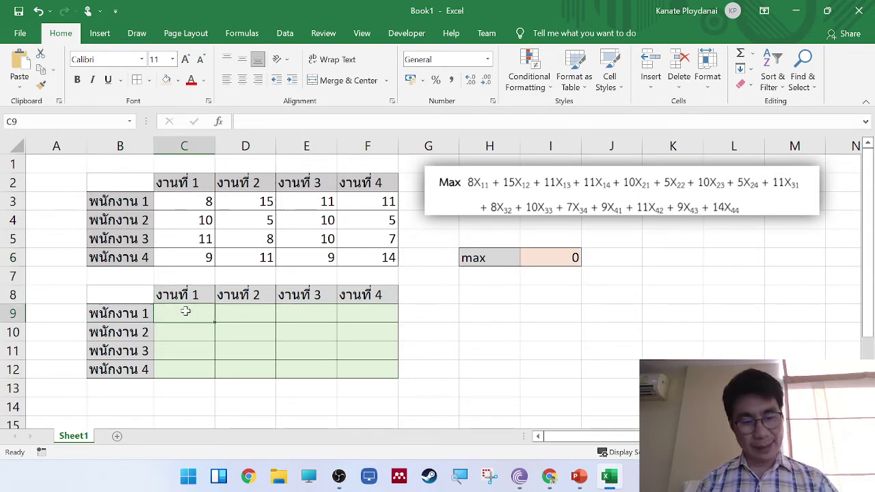
text(1)
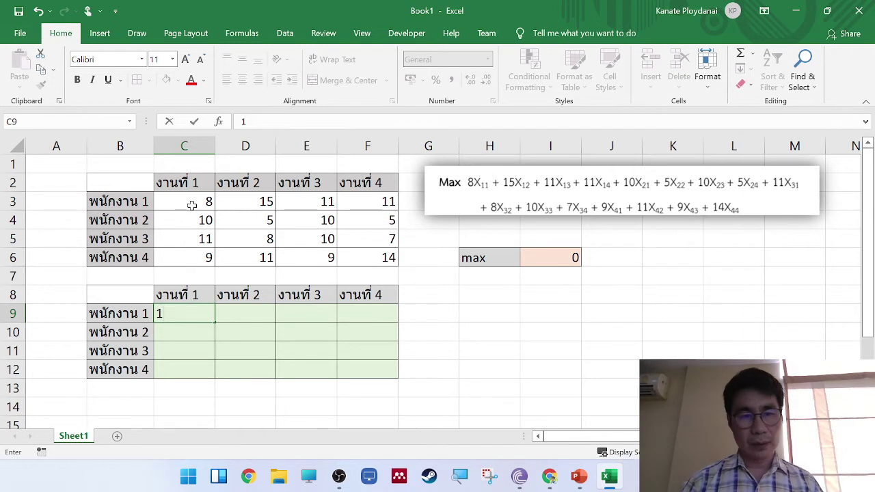
key(Return)
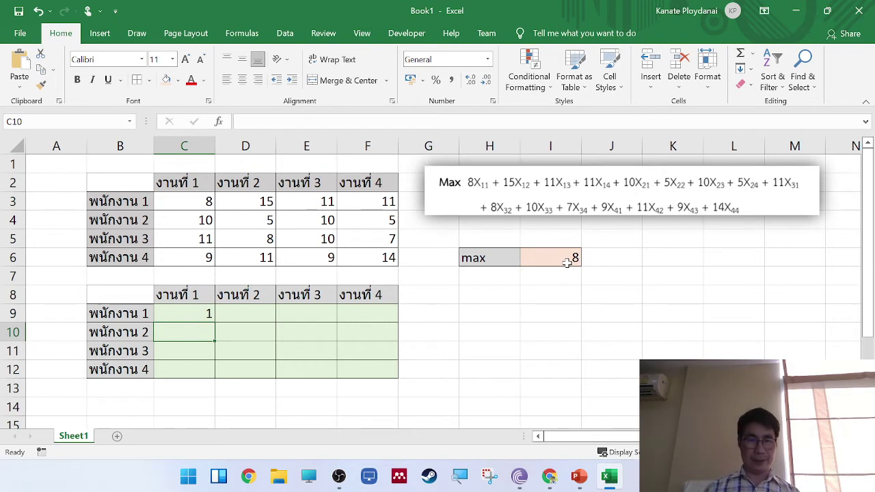
- Enter a trial value of 1 in D12, assigning worker 4 to job 2
click(132, 257)
click(245, 183)
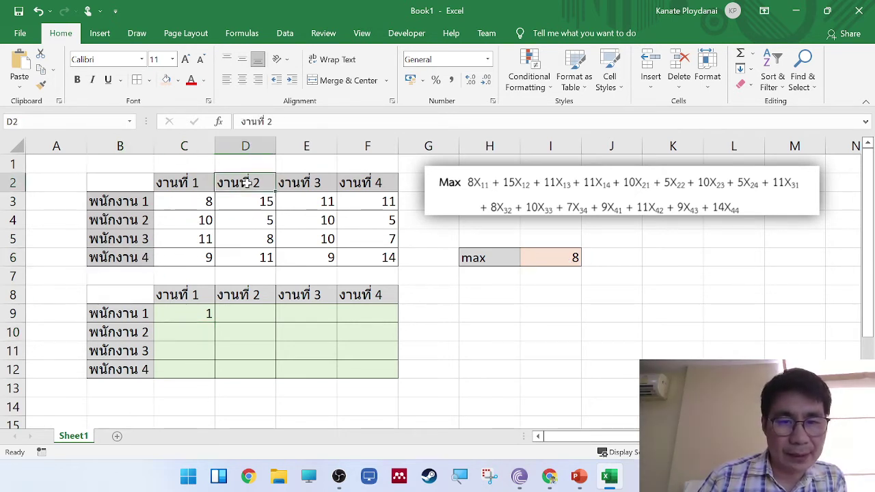
click(254, 257)
click(254, 368)
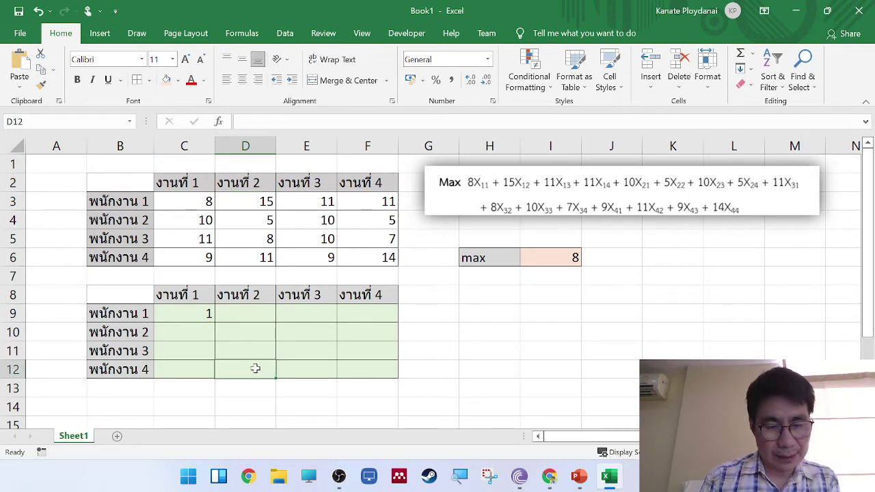
text(1)
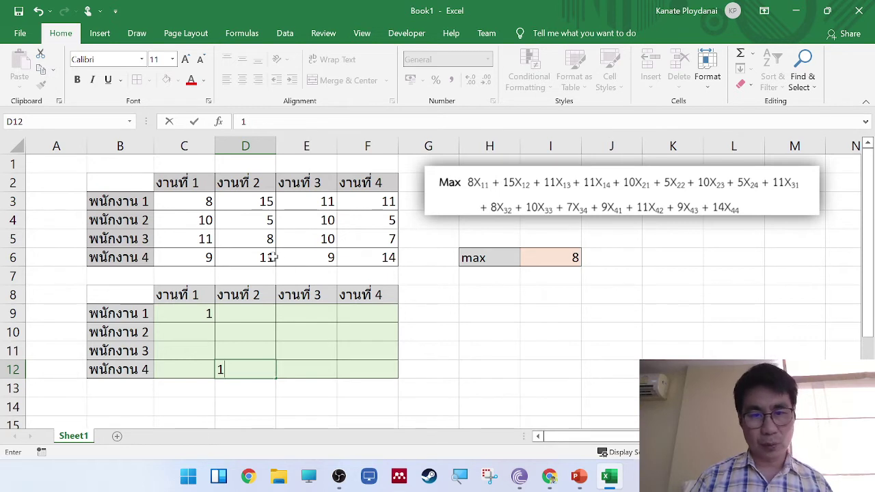
key(Return)
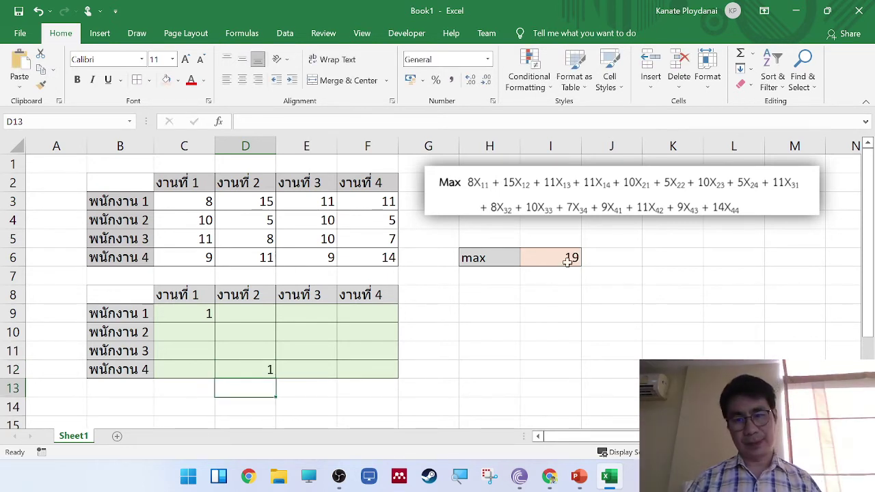
- Check the objective cell I6, and clear the trial values from C9 and D12
click(568, 258)
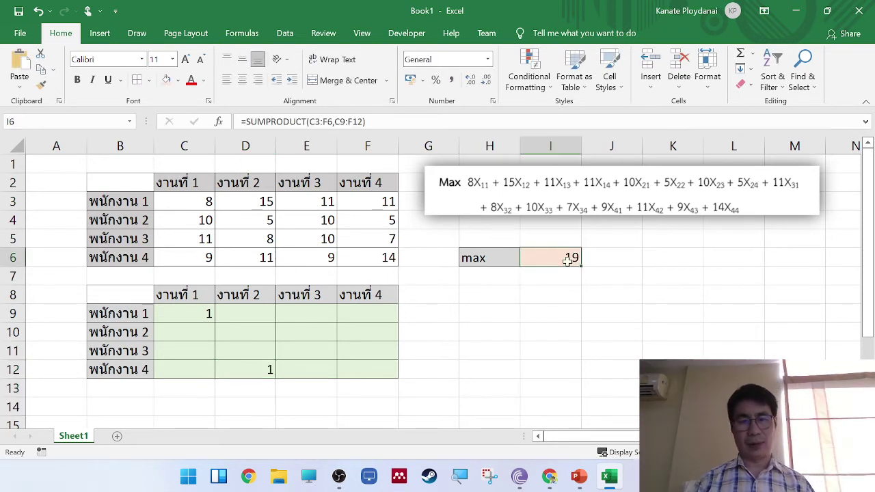
click(196, 314)
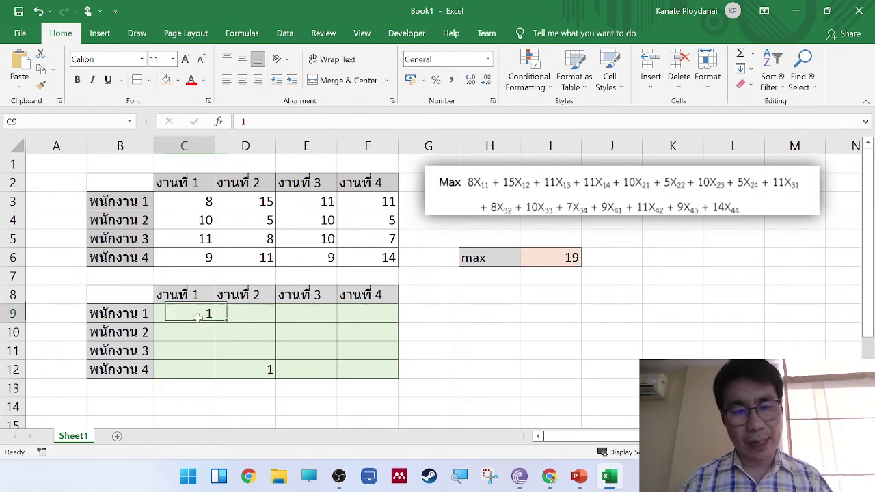
click(249, 369)
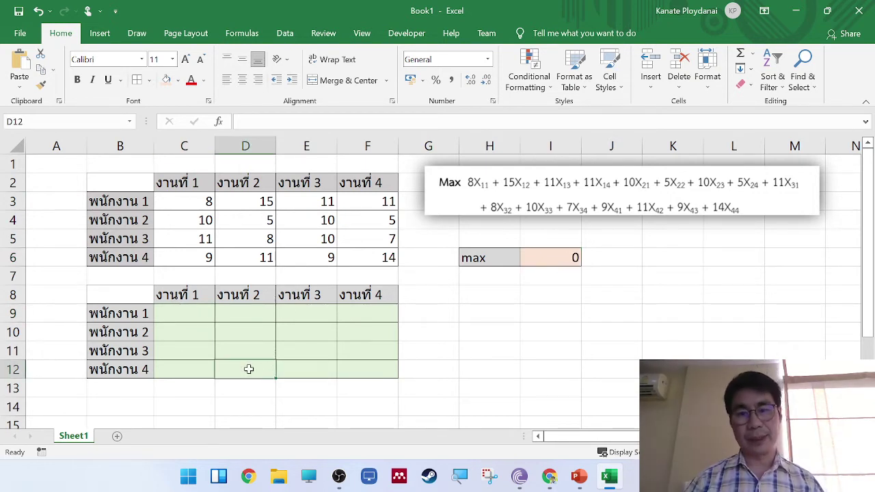
- Inspect the SUMPRODUCT formula in I6 and the two ranges it references
double_click(565, 263)
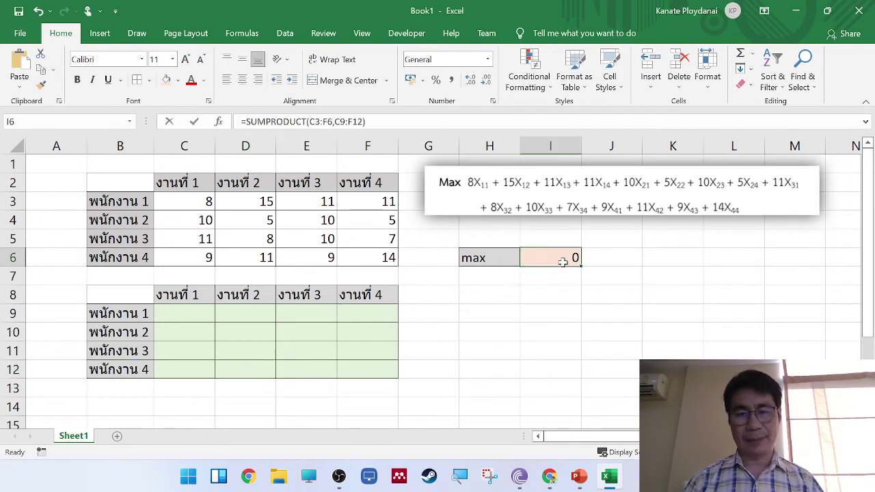
click(413, 121)
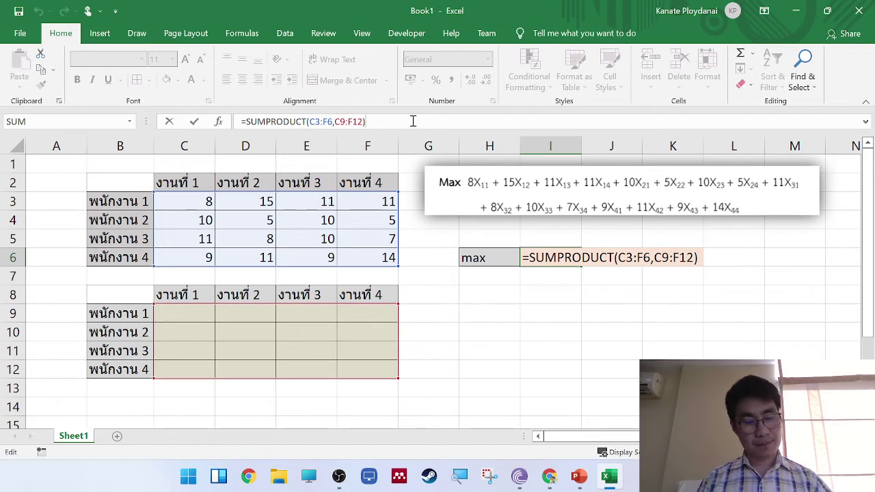
key(Tab)
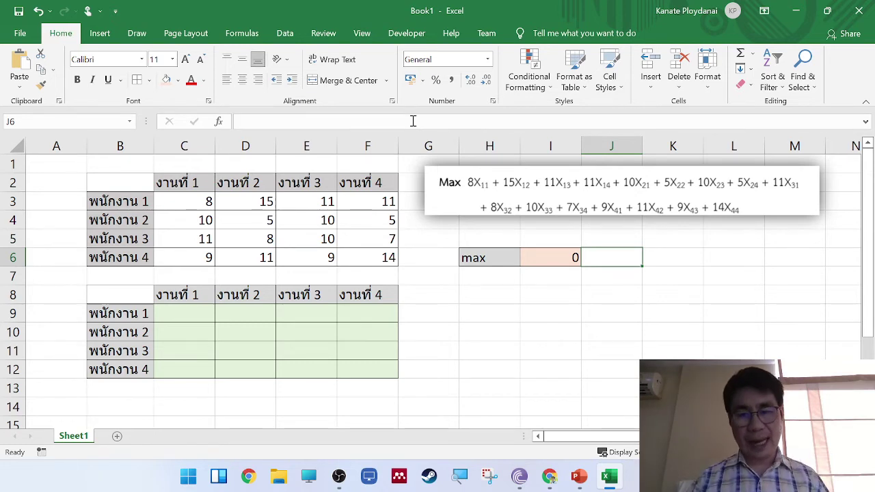
- Switch to PowerPoint, present the full model slide, circle the last four equality constraints in ink and erase the ink
click(583, 477)
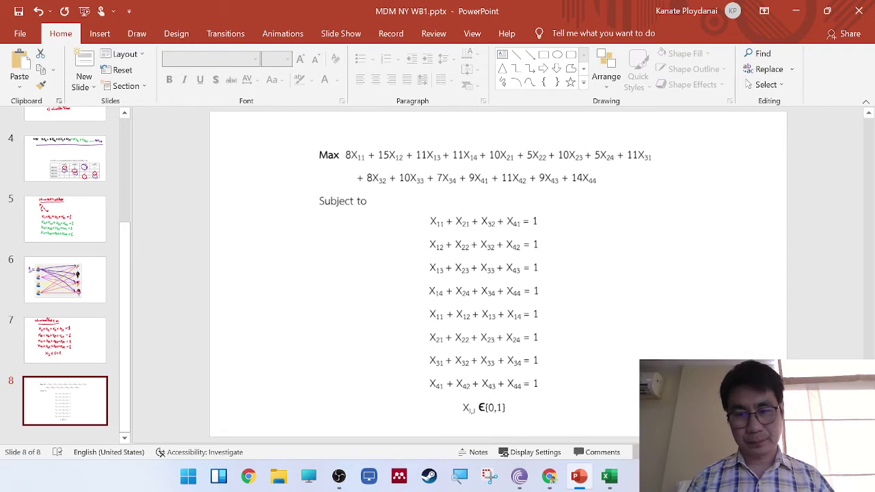
key(shift+F5)
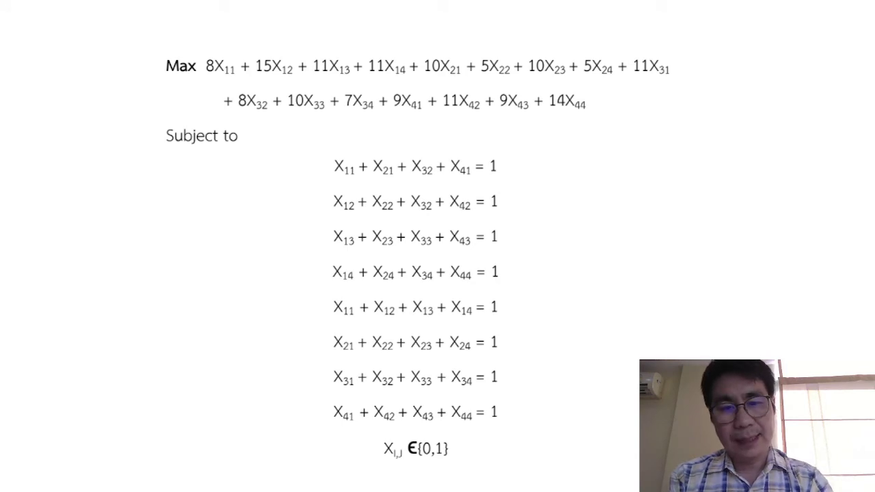
mouse_move(521, 288)
mouse_down()
mouse_move(534, 355)
mouse_move(463, 425)
mouse_move(305, 397)
mouse_move(428, 282)
mouse_move(540, 289)
mouse_up()
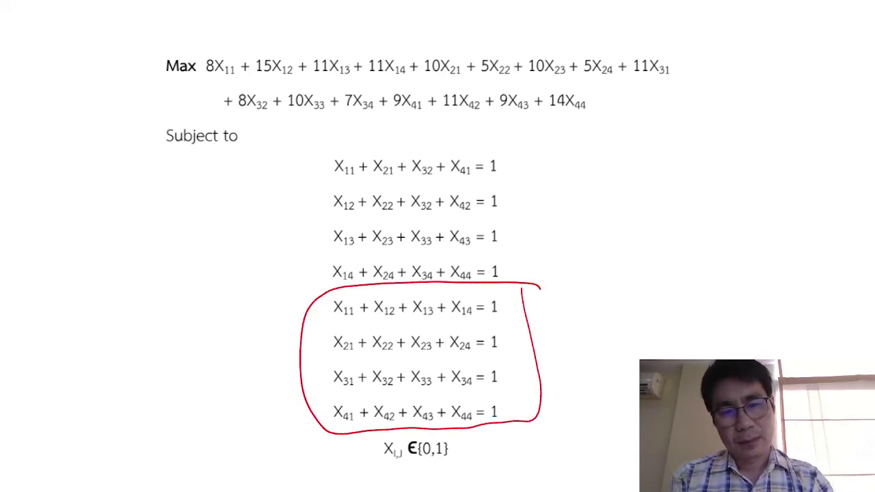
key(e)
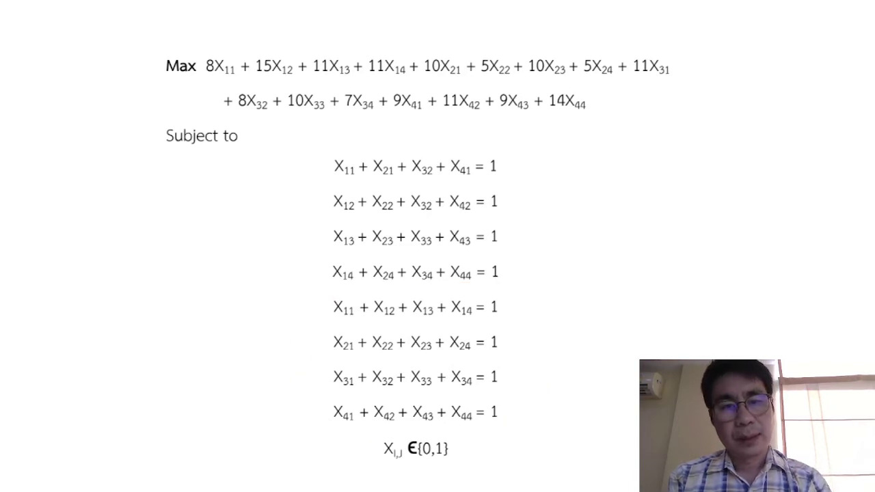
- Mark the first four equality constraints in red ink, circling the group and its first two equations and pointing arrows at the other two
mouse_move(316, 158)
mouse_down()
mouse_move(320, 287)
mouse_move(504, 290)
mouse_move(470, 140)
mouse_move(323, 142)
mouse_up()
mouse_move(533, 171)
mouse_down()
mouse_move(479, 142)
mouse_move(404, 193)
mouse_move(522, 183)
mouse_up()
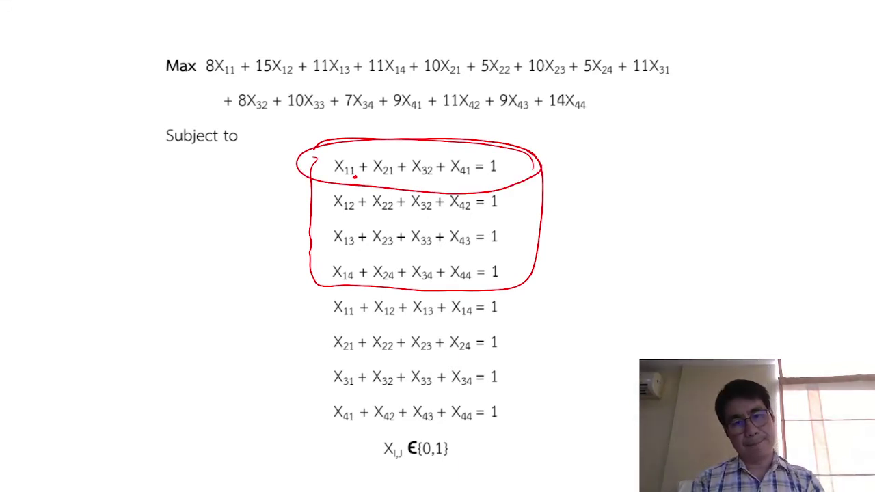
mouse_move(592, 212)
mouse_down()
mouse_move(349, 180)
mouse_move(434, 224)
mouse_move(611, 213)
mouse_up()
mouse_move(235, 231)
mouse_down()
mouse_move(300, 234)
mouse_move(301, 246)
mouse_up()
drag(229, 268, 305, 268)
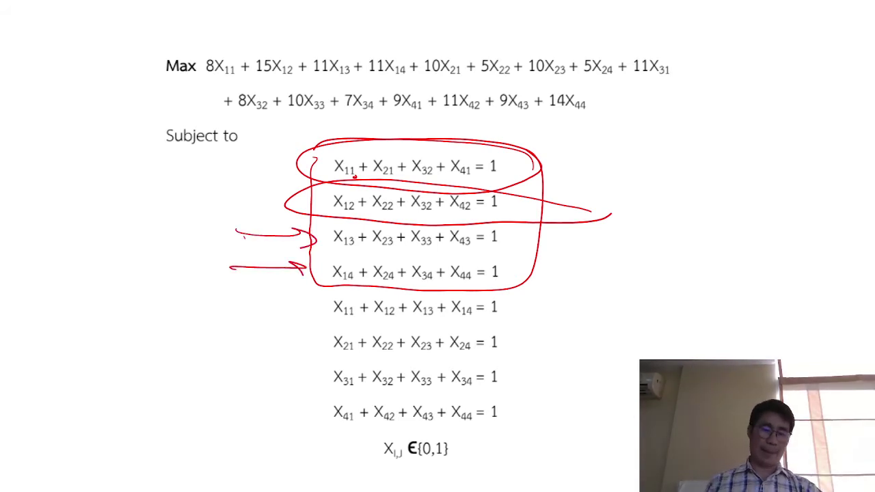
- End the slide show, discard the ink annotations and return to the Excel workbook
key(Escape)
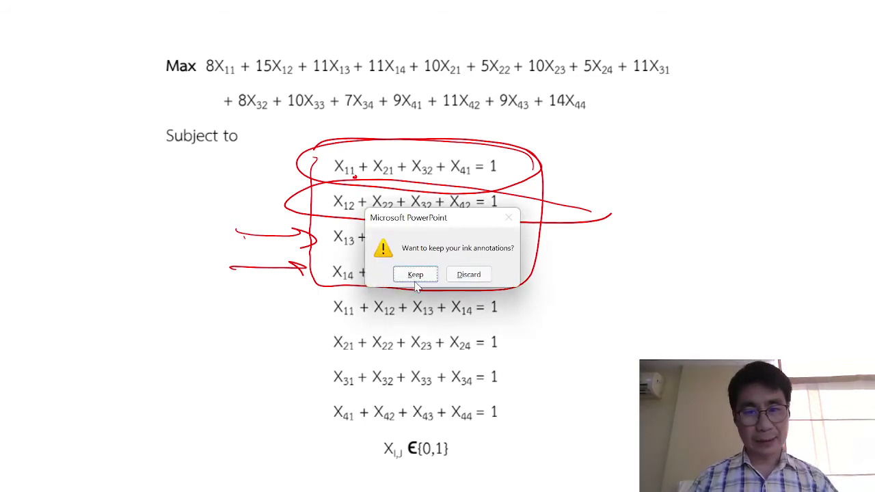
click(454, 275)
click(610, 478)
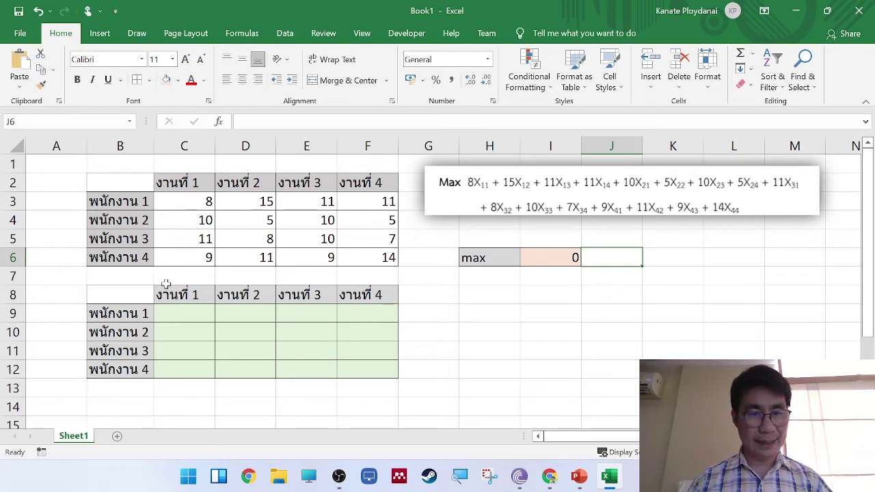
- Examine the decision-variable cells C9:C12, which pair each of the four workers with งานที่ 1
drag(181, 312, 185, 369)
mouse_move(178, 317)
mouse_down()
mouse_move(186, 387)
mouse_move(182, 303)
mouse_move(192, 310)
mouse_up()
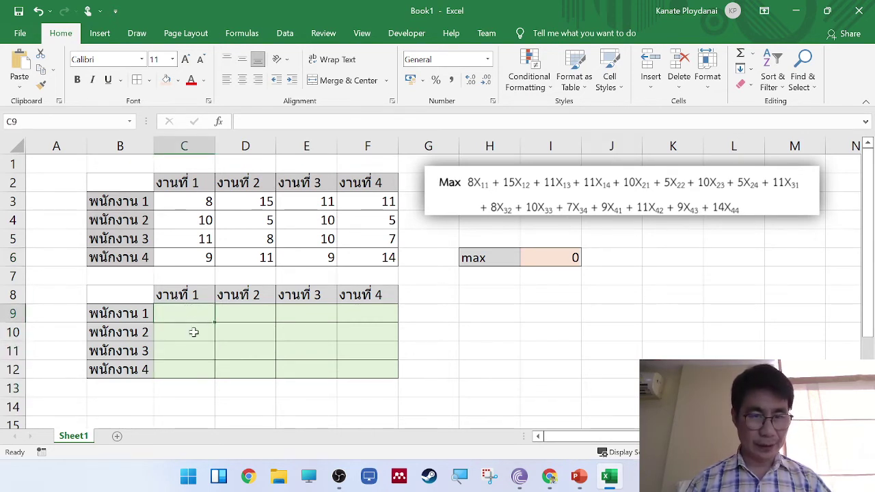
click(193, 333)
click(197, 352)
click(198, 370)
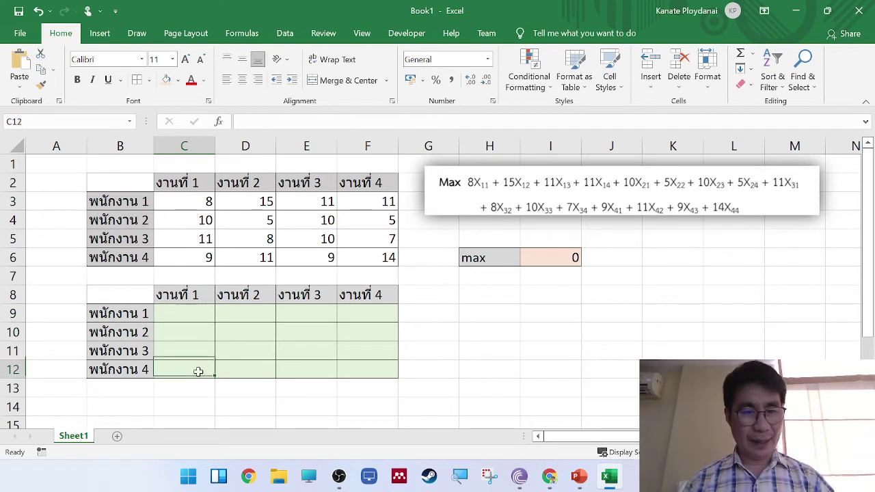
click(196, 318)
click(196, 335)
click(194, 352)
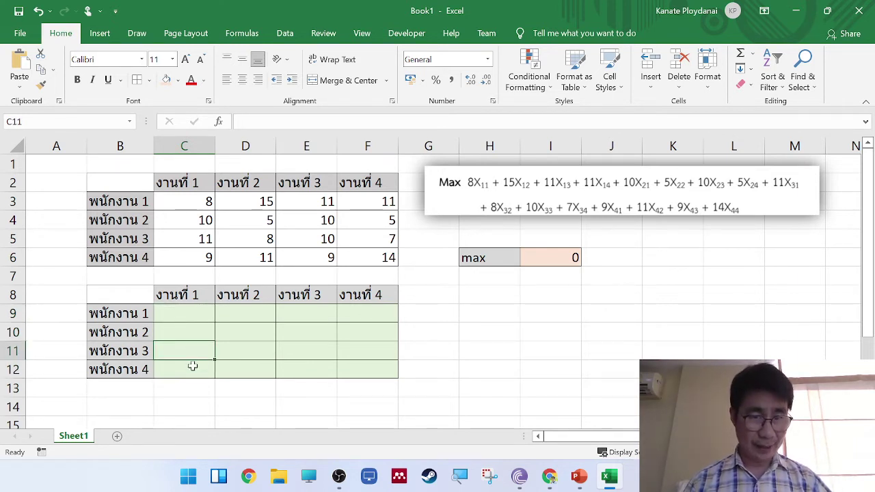
click(193, 367)
click(193, 295)
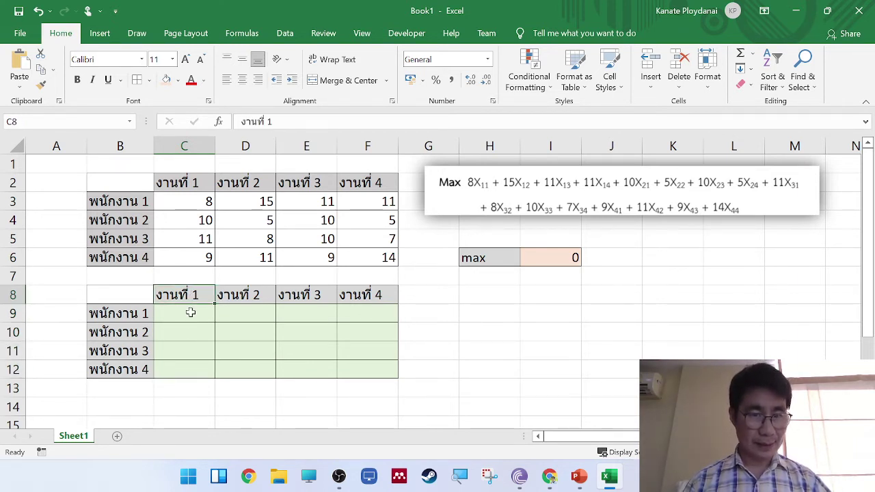
click(190, 313)
click(191, 332)
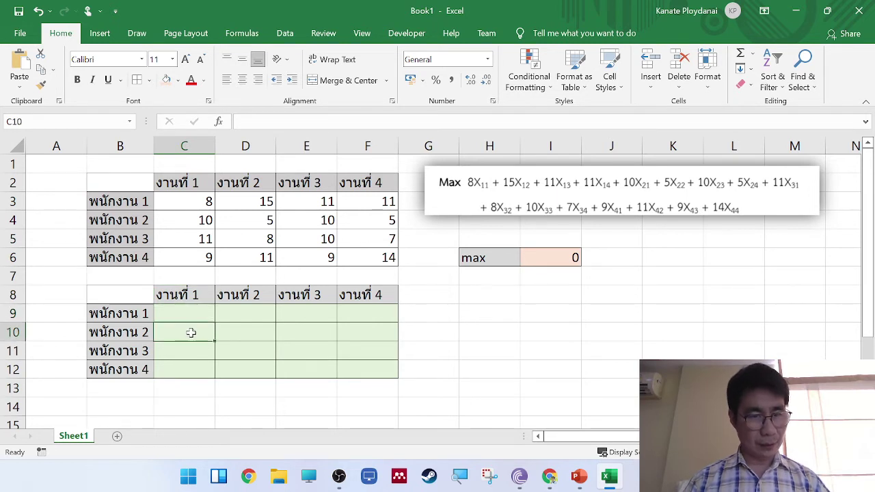
click(194, 349)
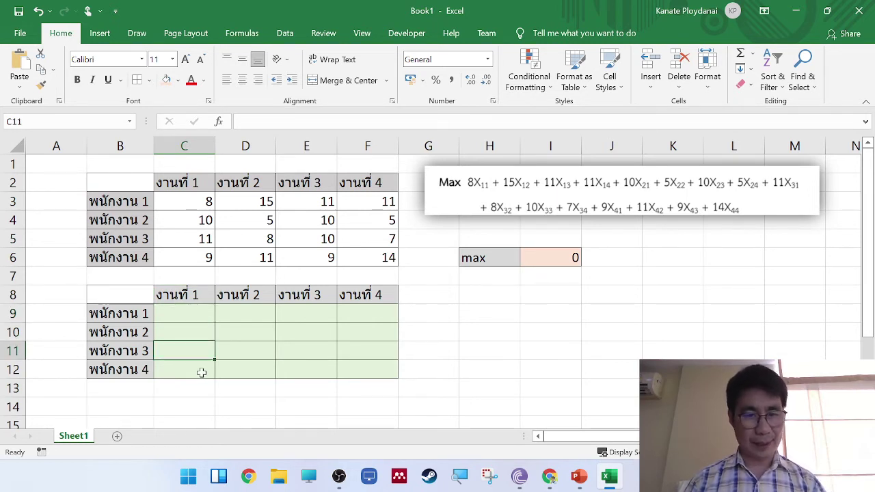
click(201, 372)
- Shade the decision cells C9:C12 light orange and undo the shading
drag(195, 313, 187, 369)
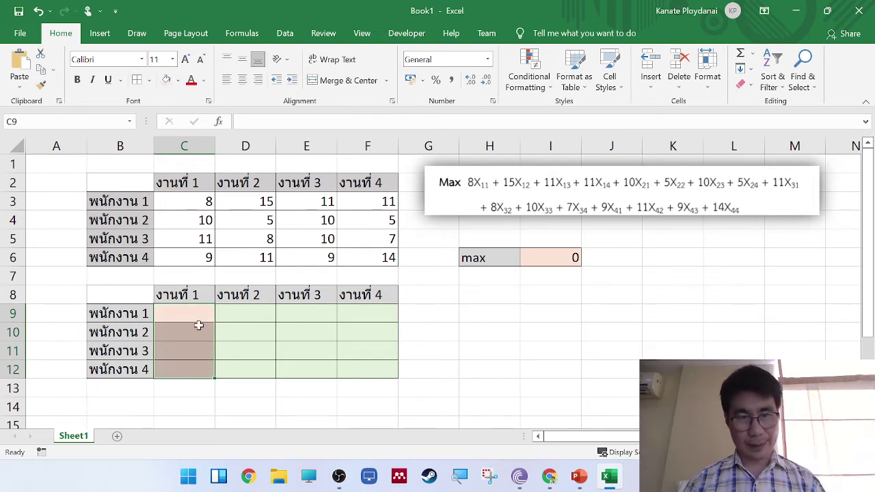
click(37, 11)
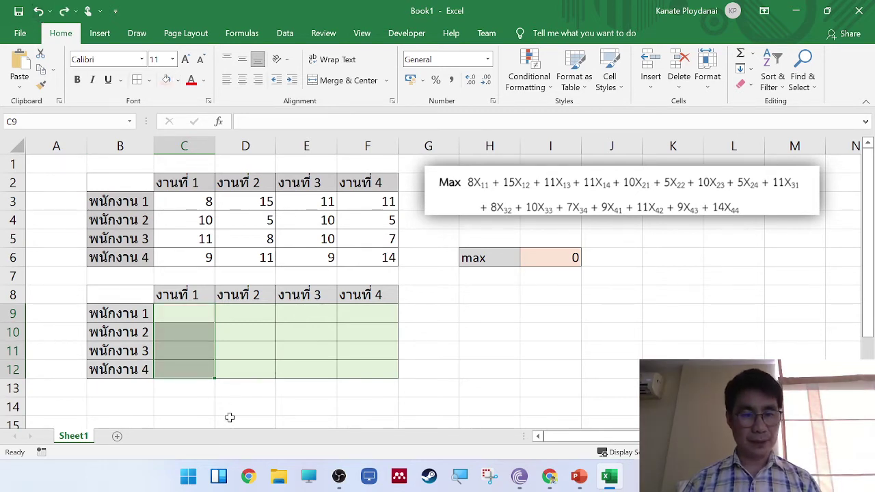
- Enter a SUM formula over C9:C12 in C13 for the งานที่ 1 constraint
click(206, 388)
text(=sum9)
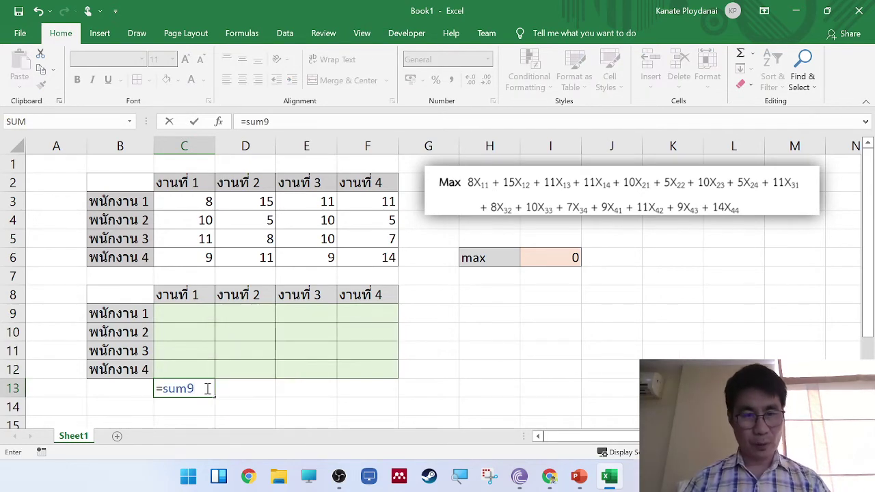
key(BackSpace)
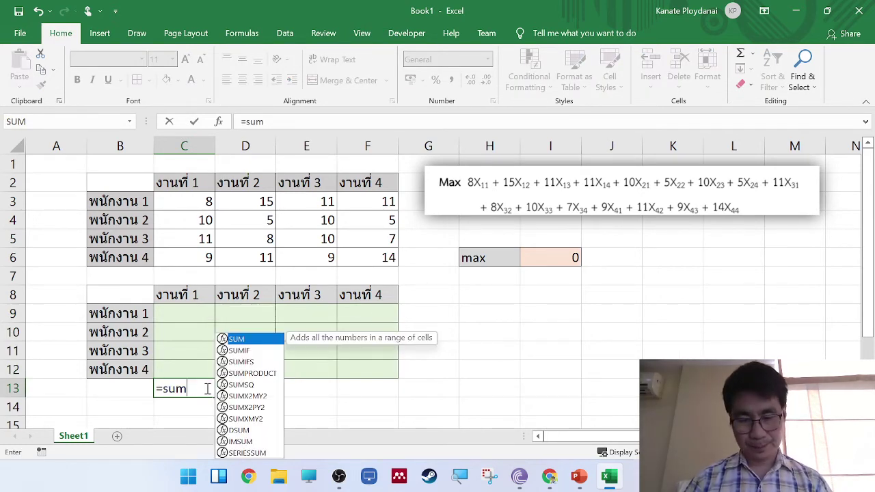
text(()
drag(203, 313, 201, 363)
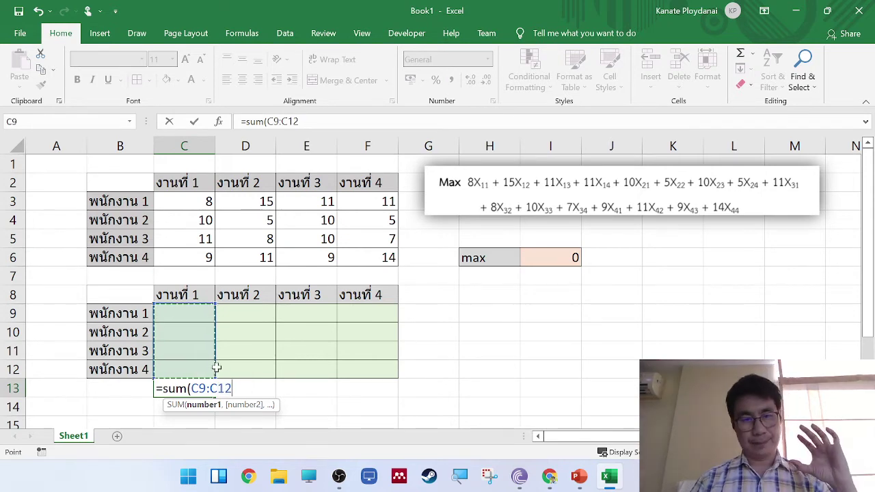
scroll(217, 368, down, 1)
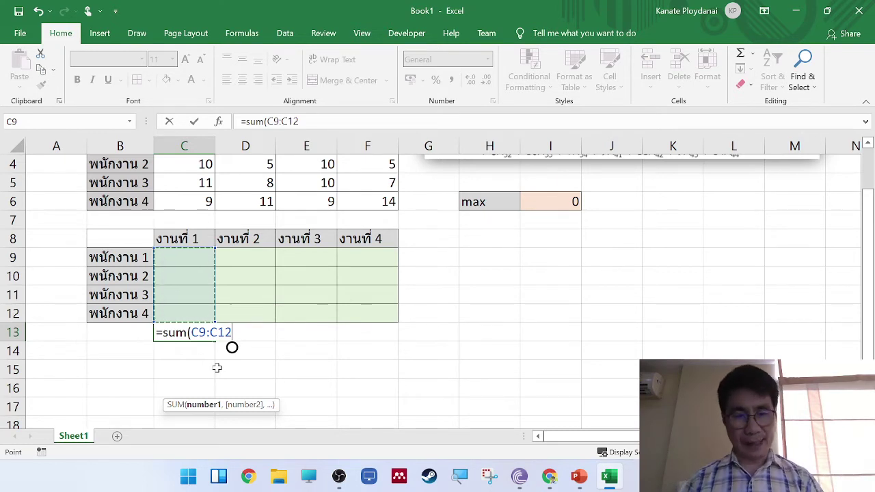
key(Tab)
- Complete the งานที่ 1 constraint with an equals sign in C14 and 1 in C15
click(187, 354)
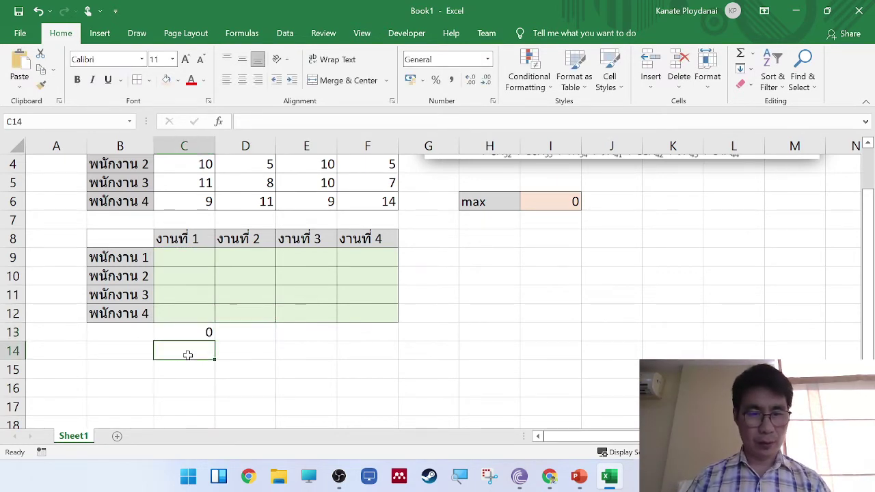
text(=)
key(Return)
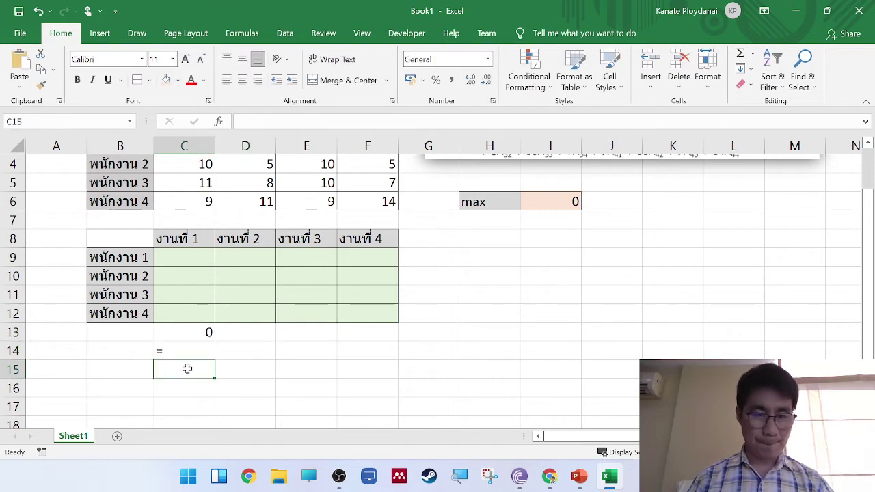
text(1)
key(Tab)
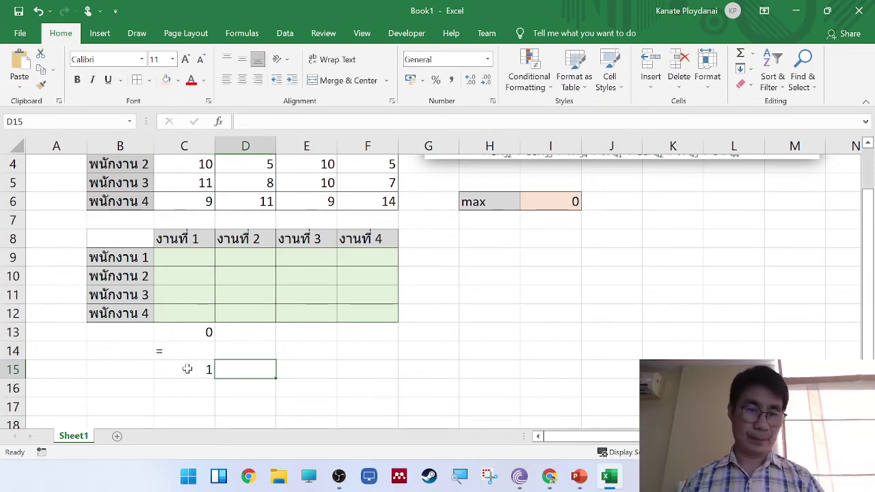
- Enter a SUM formula over D9:D12 in D13 for the งานที่ 2 constraint
drag(207, 334, 208, 372)
click(253, 331)
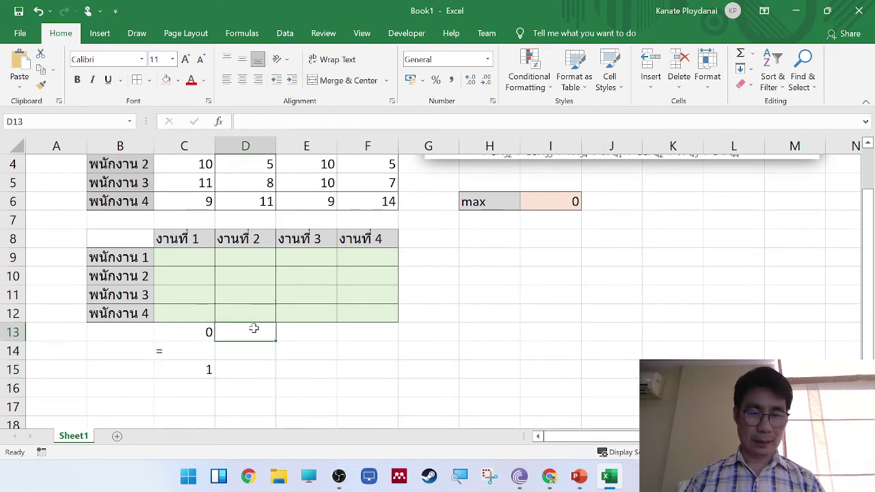
text(=sum()
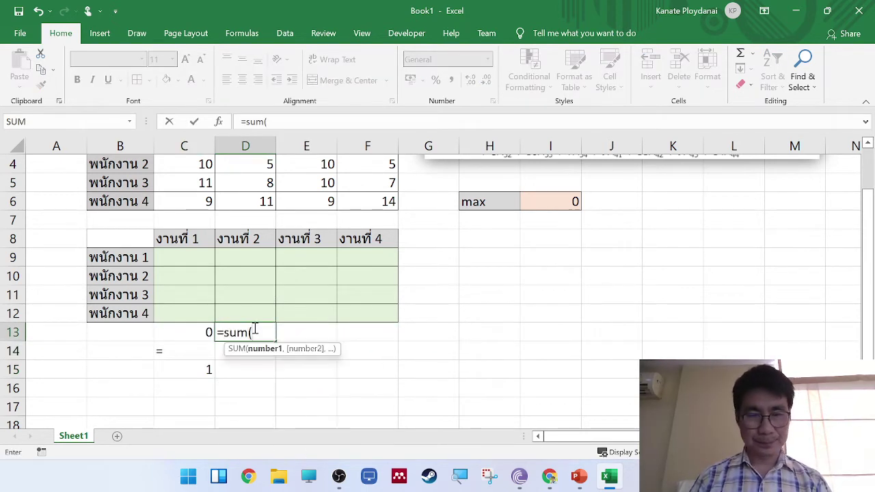
click(266, 254)
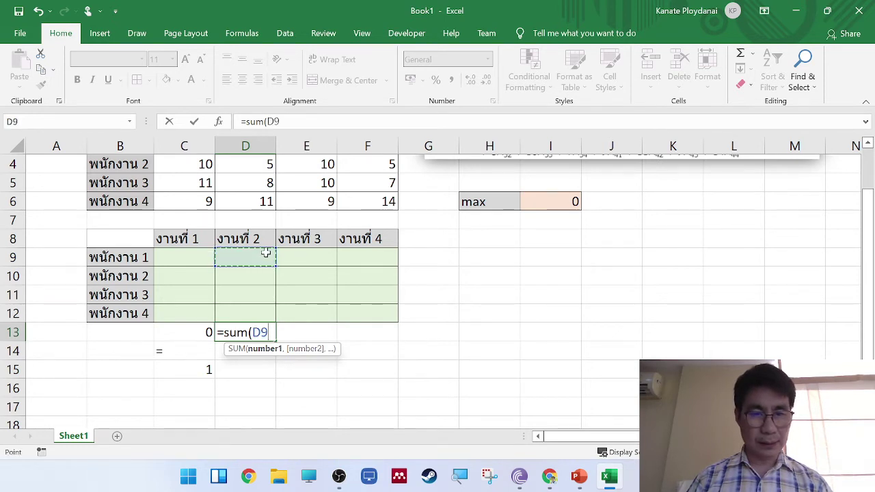
drag(266, 254, 264, 275)
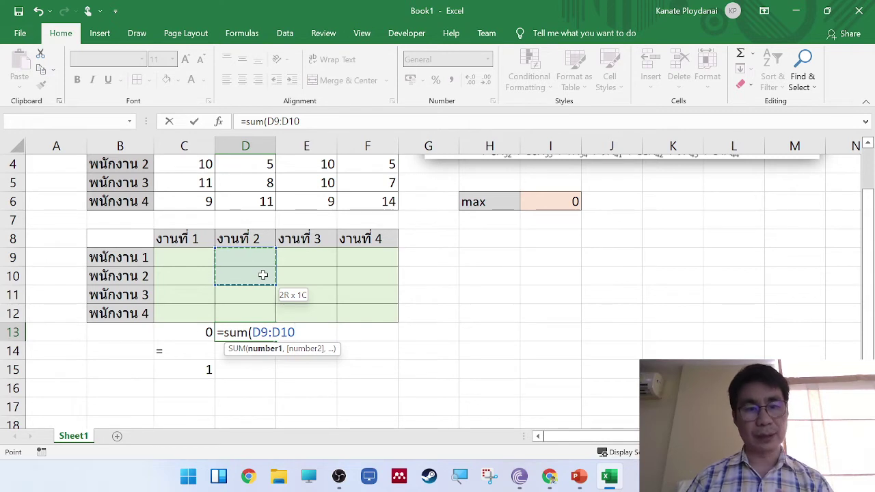
drag(264, 276, 257, 309)
key(Return)
key(Right)
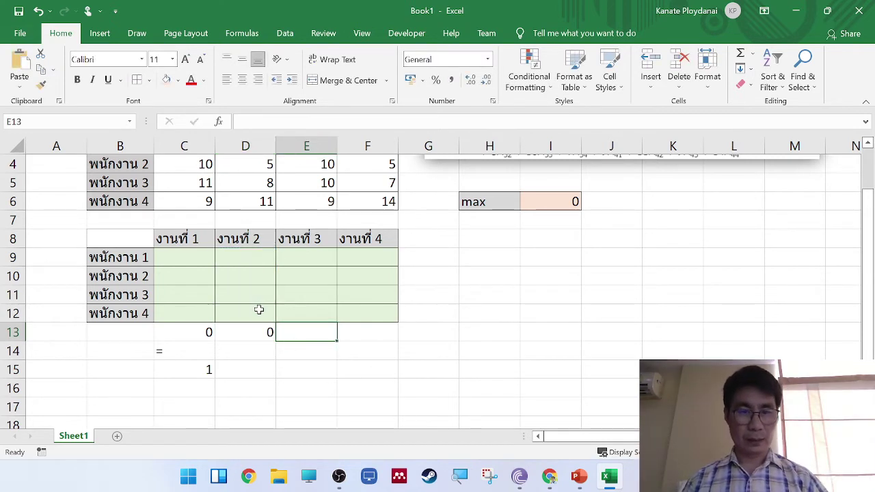
- Complete the งานที่ 2 constraint with an equals sign in D14 and 1 in D15
click(244, 345)
text(=)
key(Tab)
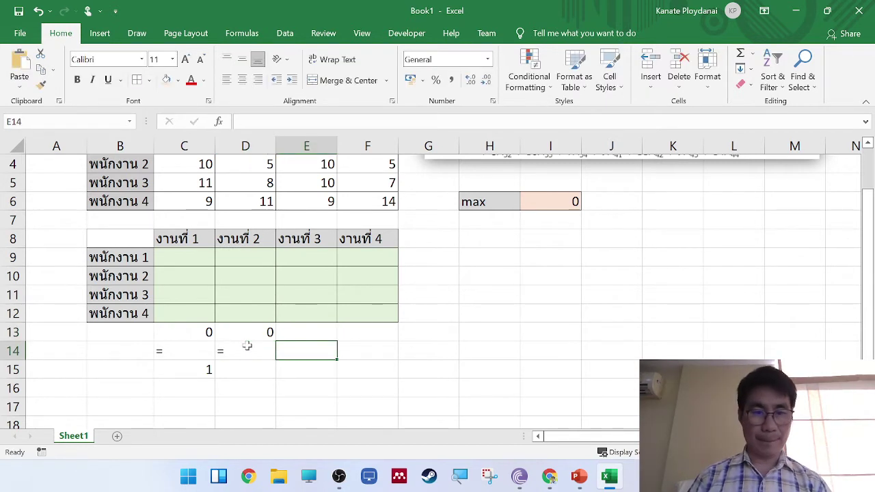
click(252, 369)
text(1)
key(Tab)
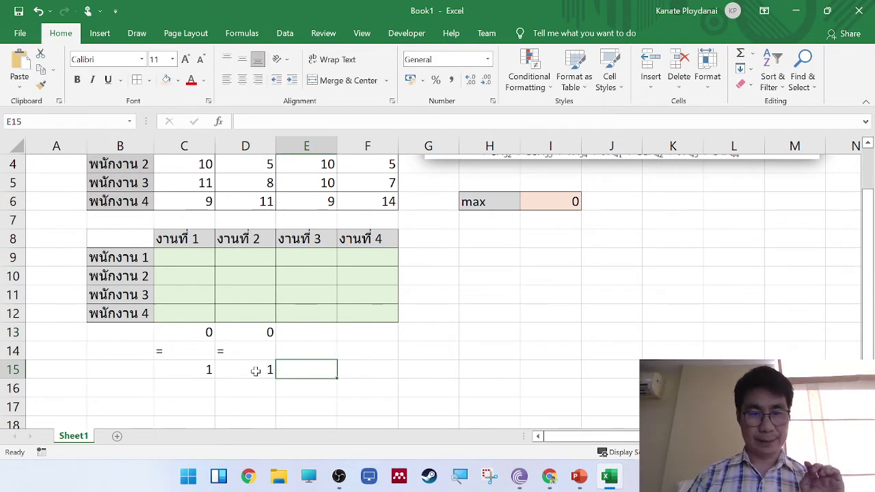
- Enter a SUM formula over E9:E12 in E13 for the งานที่ 3 constraint
click(301, 330)
text(=)
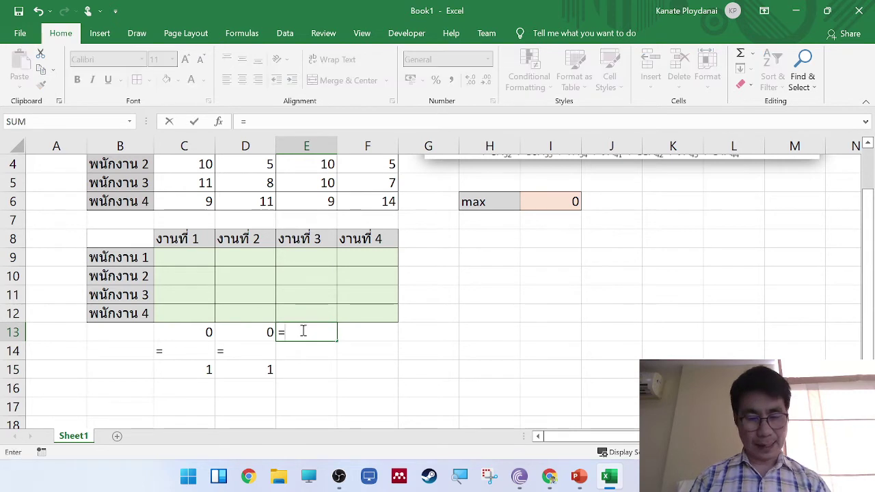
text(sum()
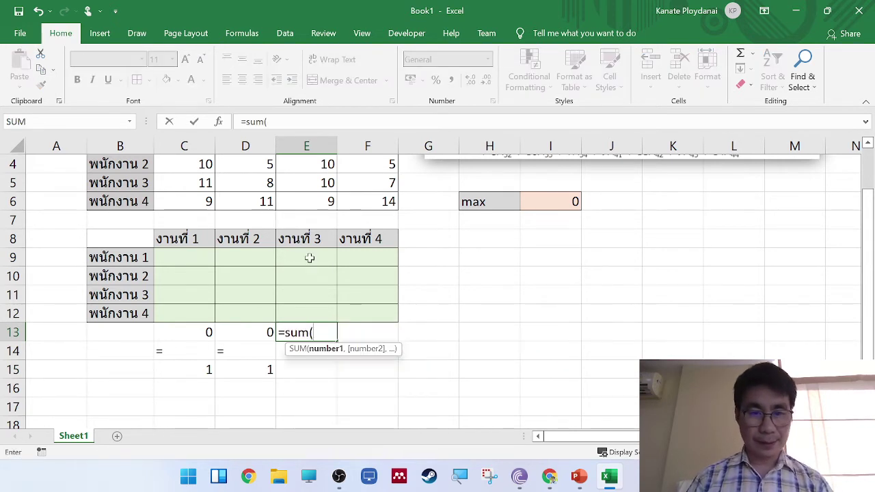
drag(310, 258, 307, 313)
text())
key(Tab)
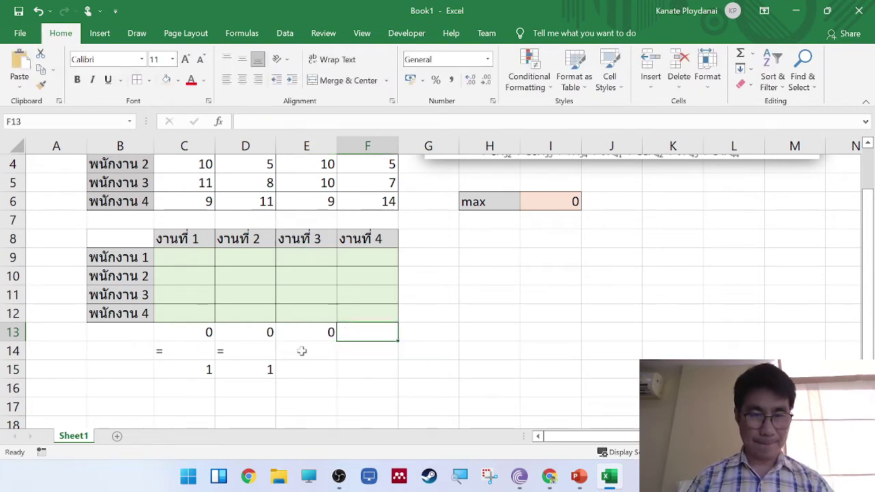
- Complete the งานที่ 3 constraint with an equals sign in E14 and 1 in E15
click(318, 353)
text(=)
key(Tab)
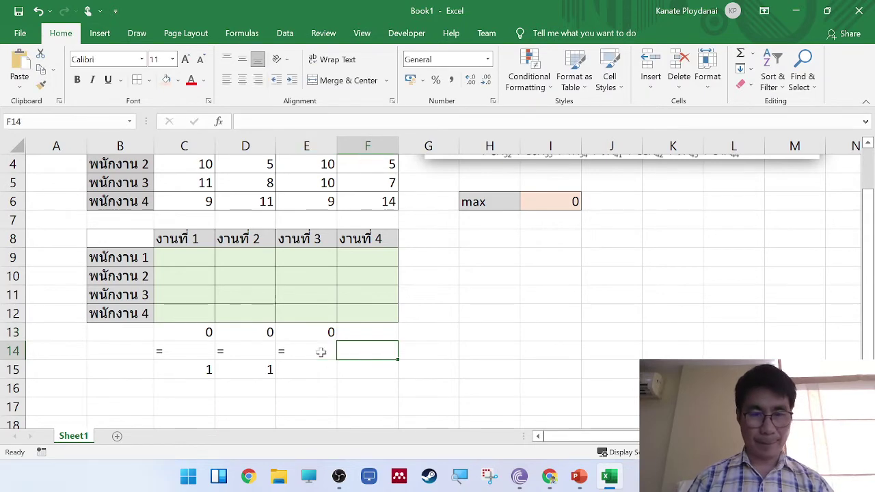
click(319, 370)
text(1)
key(Tab)
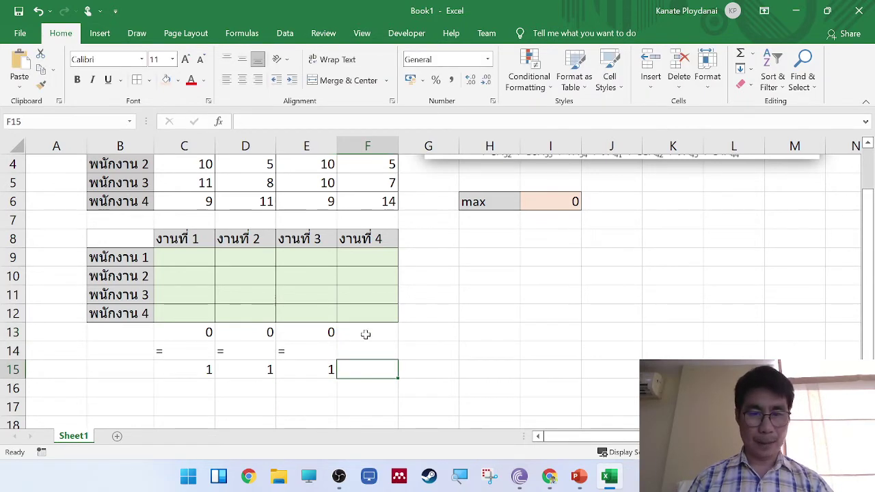
- Enter a SUM formula over F9:F12 in F13 for the งานที่ 4 constraint
click(367, 333)
text(=)
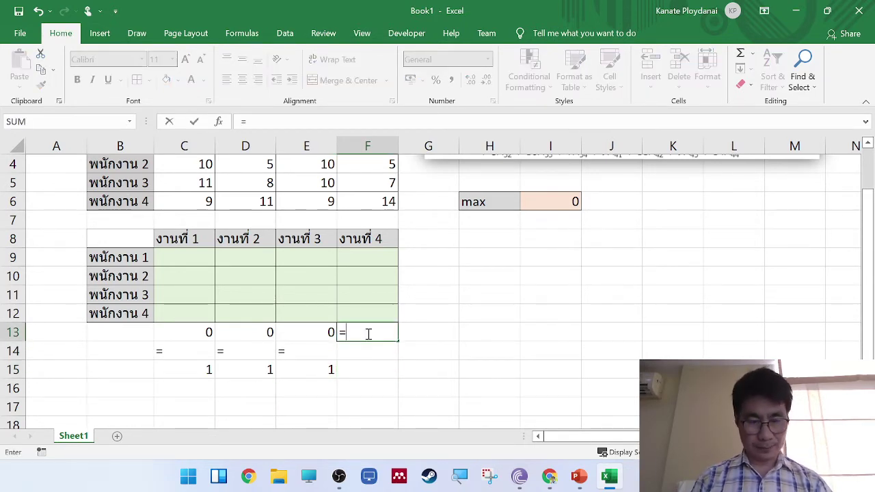
text(sum()
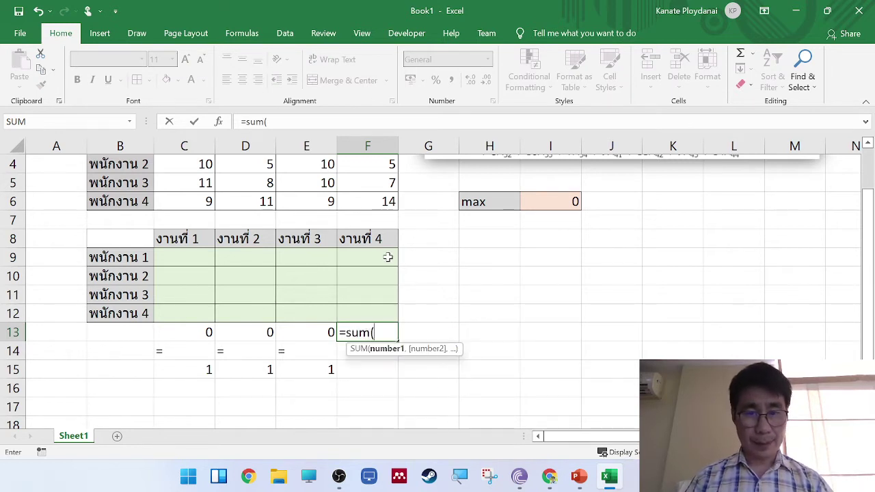
drag(387, 257, 385, 313)
key(Tab)
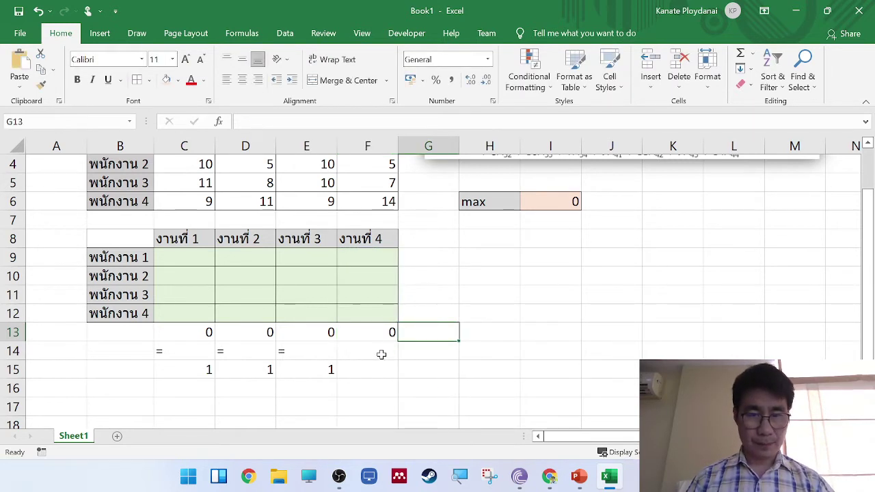
- Complete the งานที่ 4 constraint with an equals sign in F14 and 1 in F15
click(381, 354)
text(=)
key(Tab)
click(383, 368)
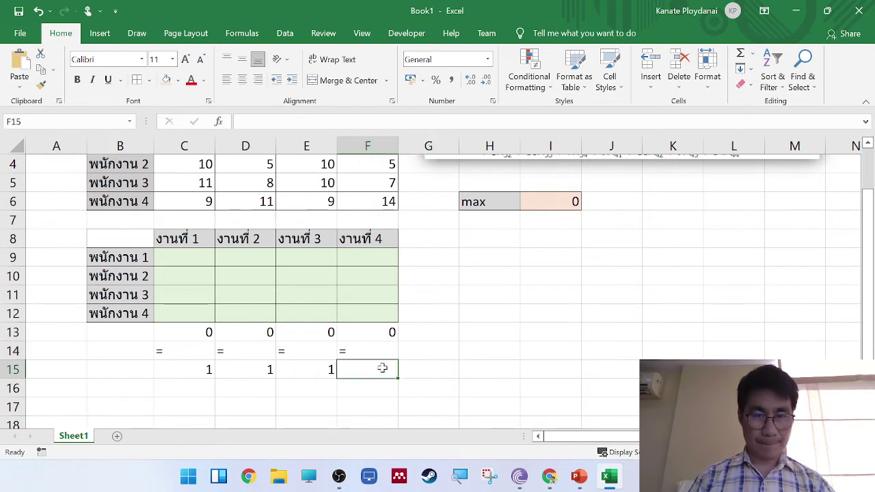
text(1)
drag(478, 369, 521, 371)
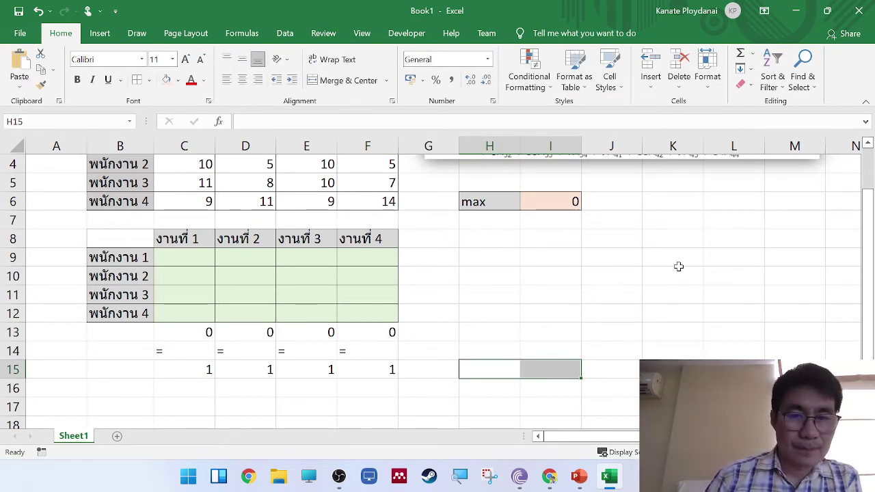
- Add borders to the cells of the job constraint block C13:F15
click(172, 329)
drag(198, 335, 351, 365)
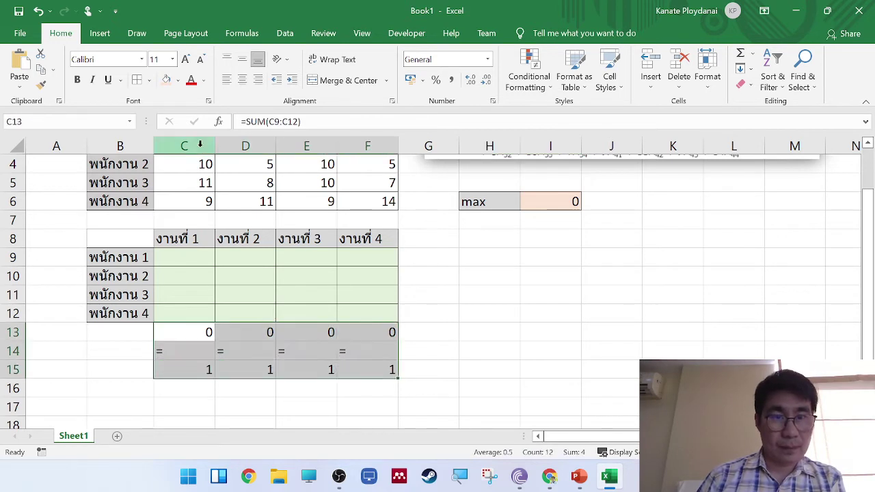
click(528, 315)
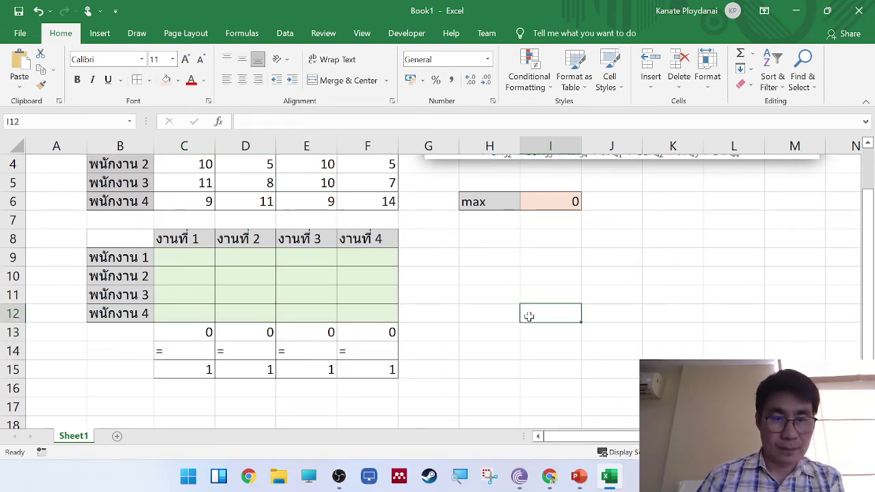
- Change the font colour of the job constraint block C13:F15 to red
drag(211, 333, 363, 362)
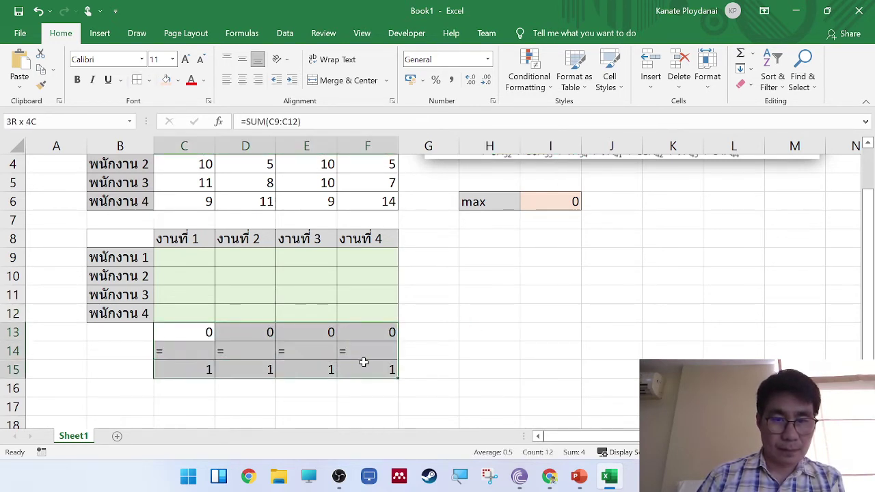
click(192, 81)
click(636, 354)
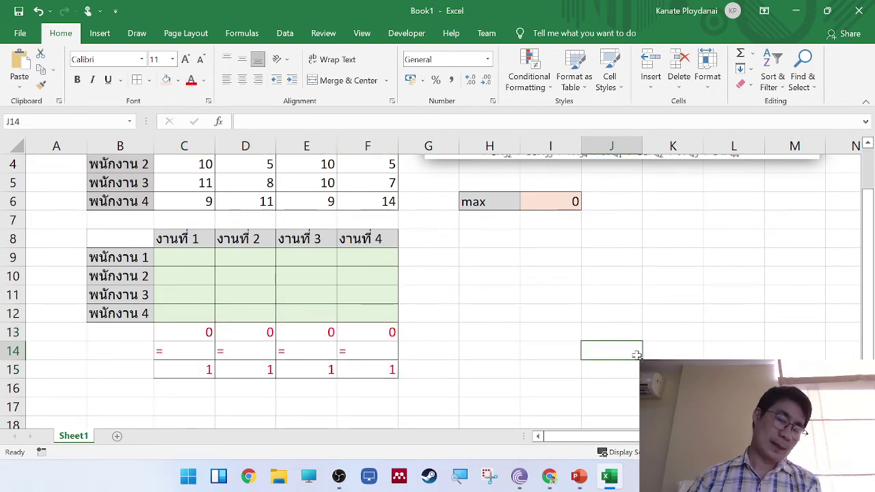
- Inspect the SUM formula in C13, and show all the sheet's formulas for review before returning to the value display
double_click(204, 331)
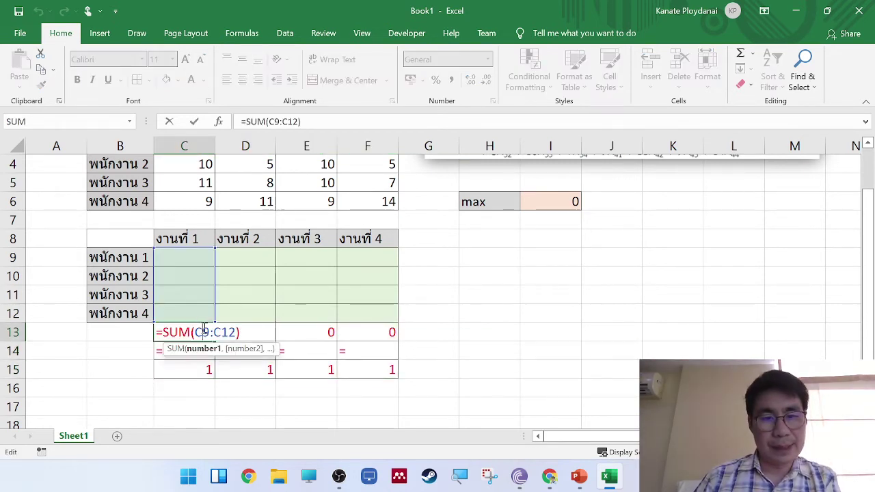
click(475, 320)
click(292, 37)
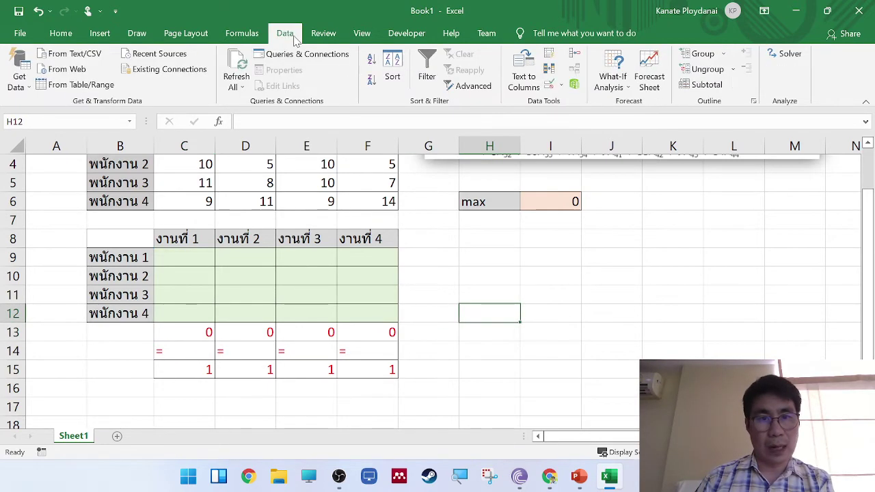
click(242, 33)
click(640, 53)
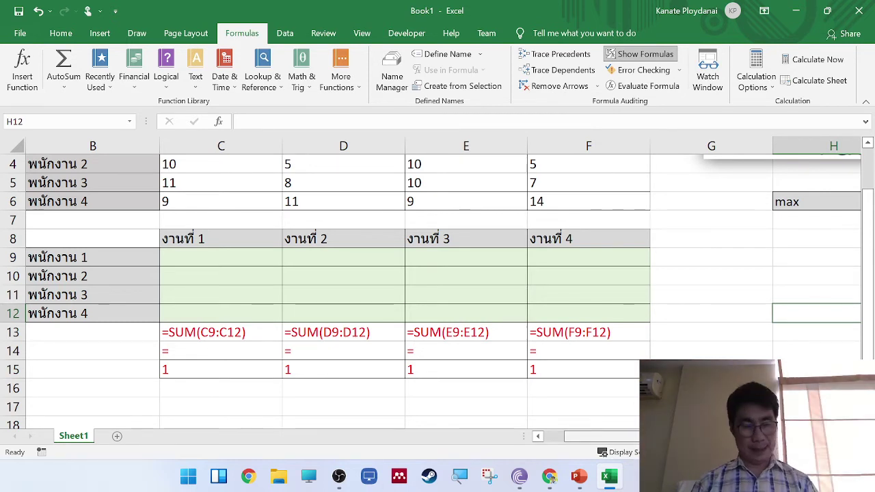
key(Right)
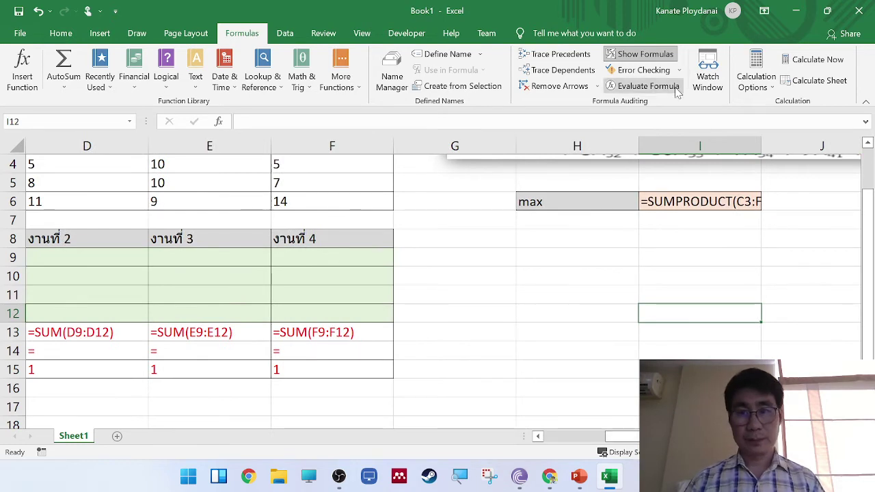
click(646, 54)
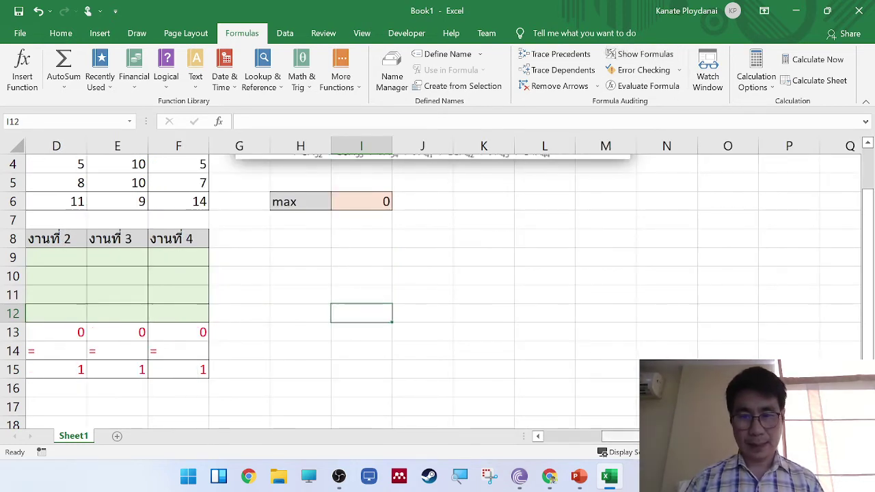
scroll(433, 382, left, 3)
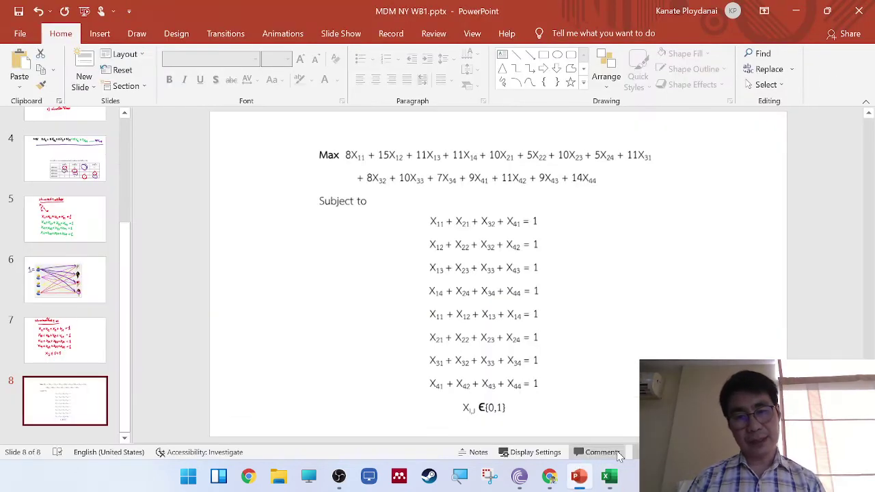
- Switch to PowerPoint, circle the X11 to X14 and X31 to X34 constraints in light blue during the slide show, and keep the ink
click(578, 478)
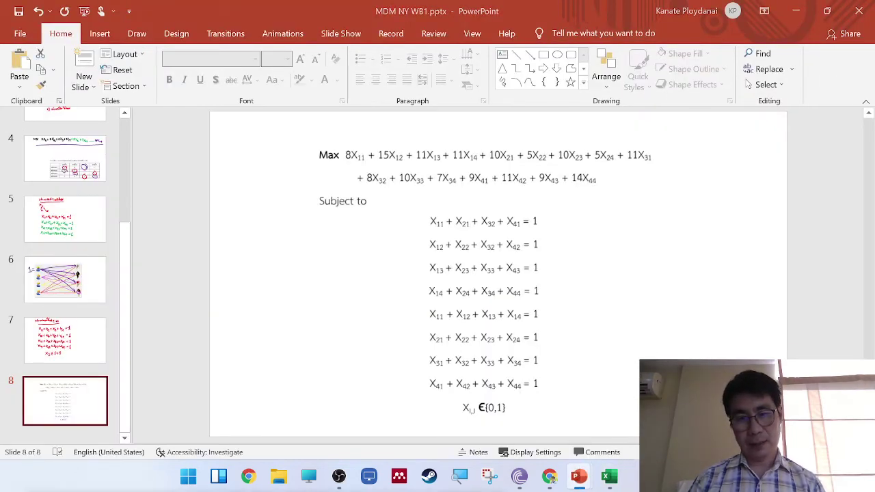
key(shift+F5)
click(65, 479)
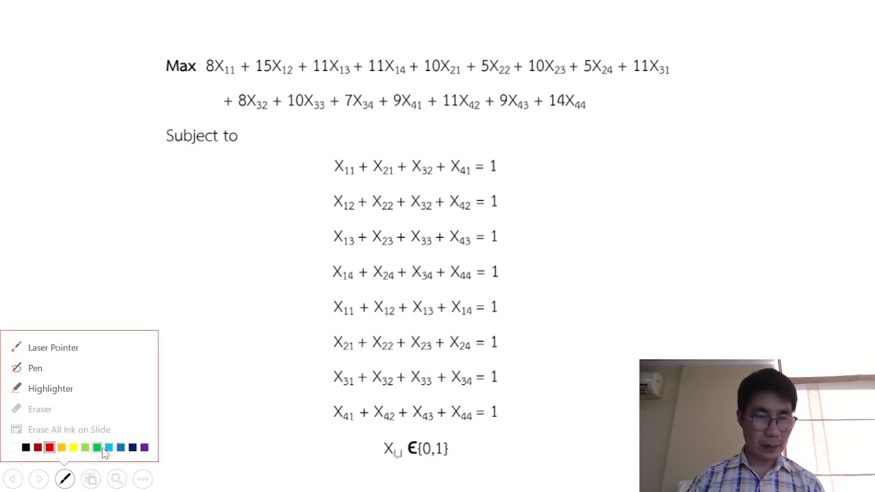
click(110, 448)
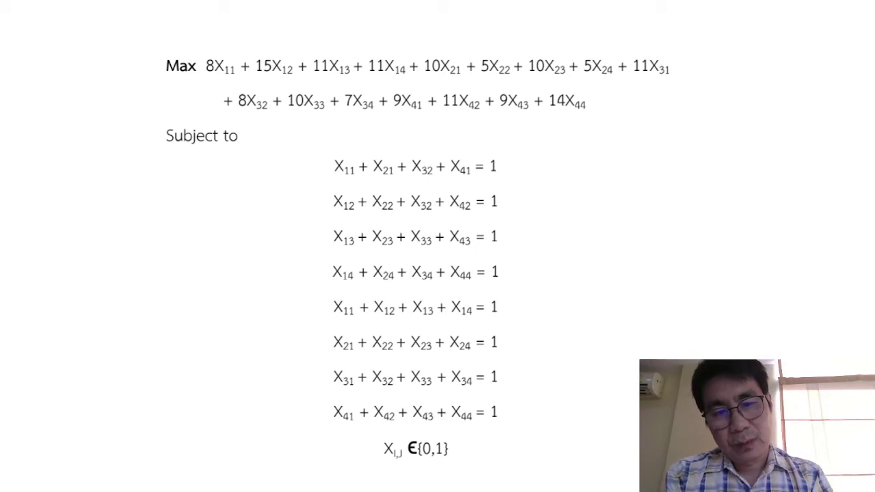
mouse_move(523, 301)
mouse_down()
mouse_move(452, 291)
mouse_move(332, 324)
mouse_move(536, 300)
mouse_up()
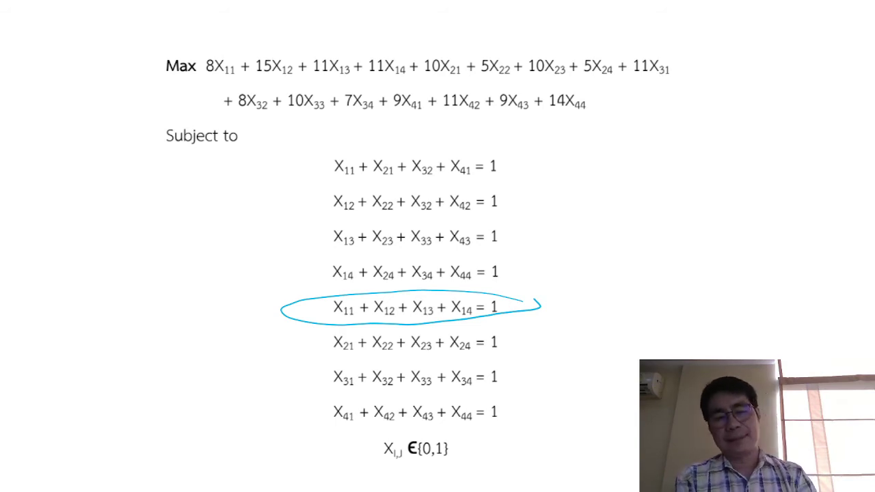
mouse_move(521, 375)
mouse_down()
mouse_move(306, 374)
mouse_move(550, 376)
mouse_up()
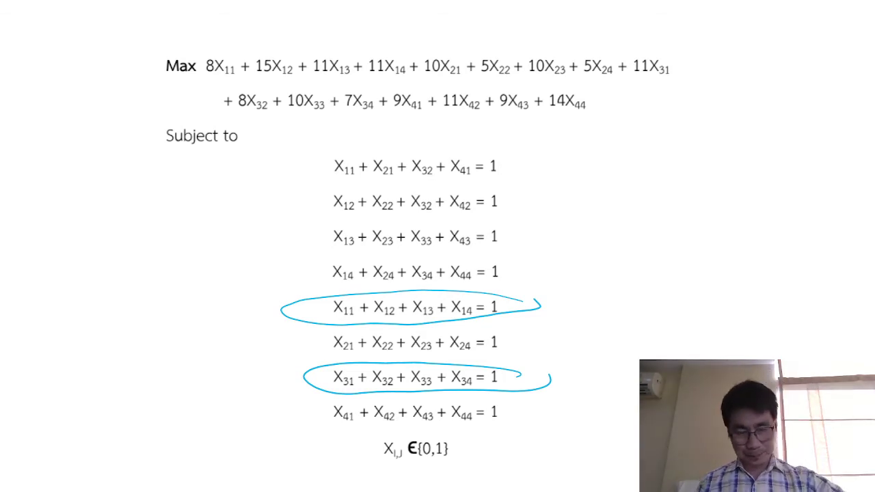
key(Escape)
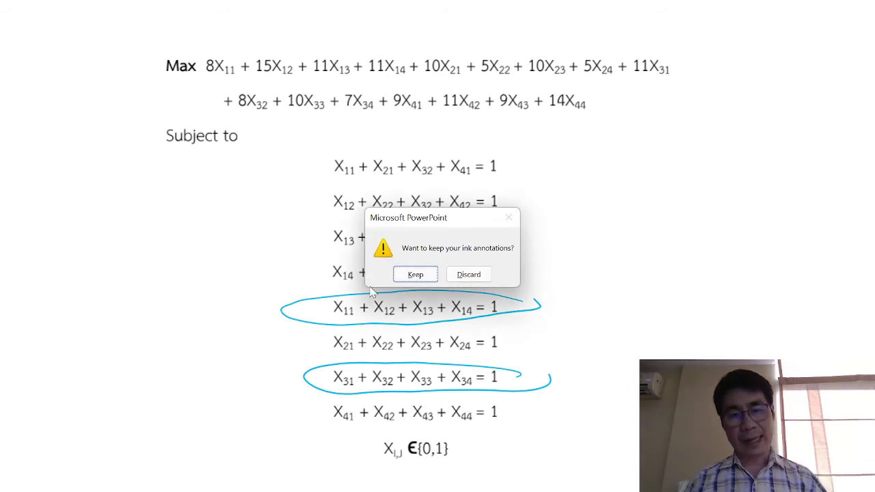
click(410, 274)
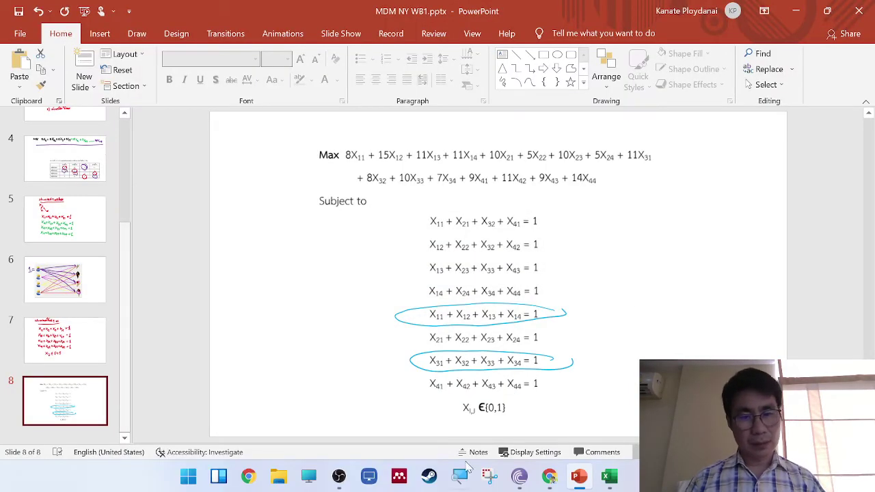
- Delete the light blue ink circles from the model slide in PowerPoint and return to the Excel workbook
click(609, 477)
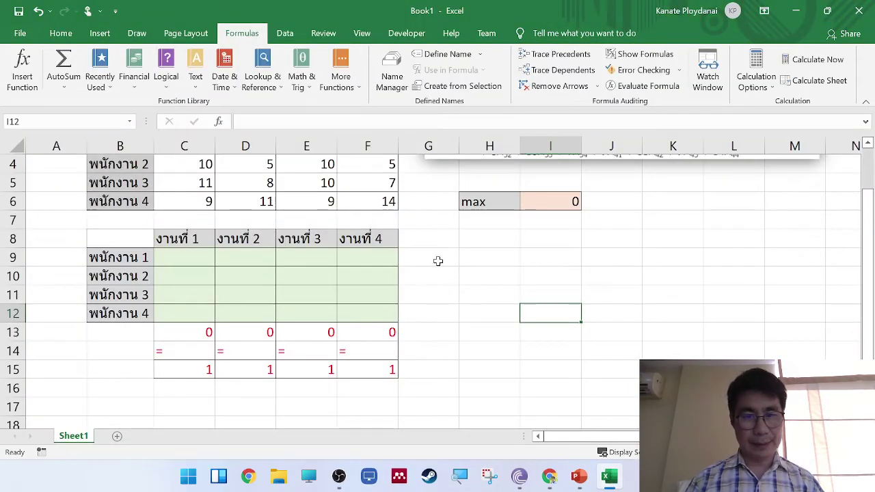
click(579, 476)
click(516, 361)
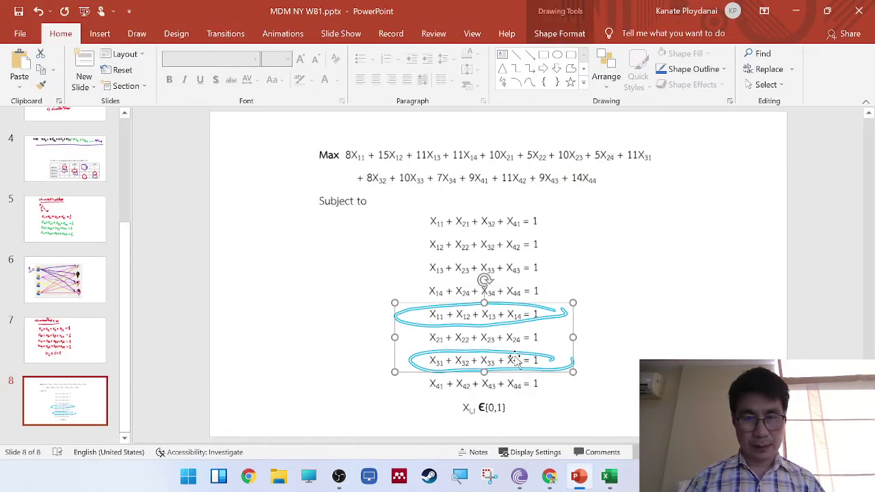
key(Delete)
click(609, 476)
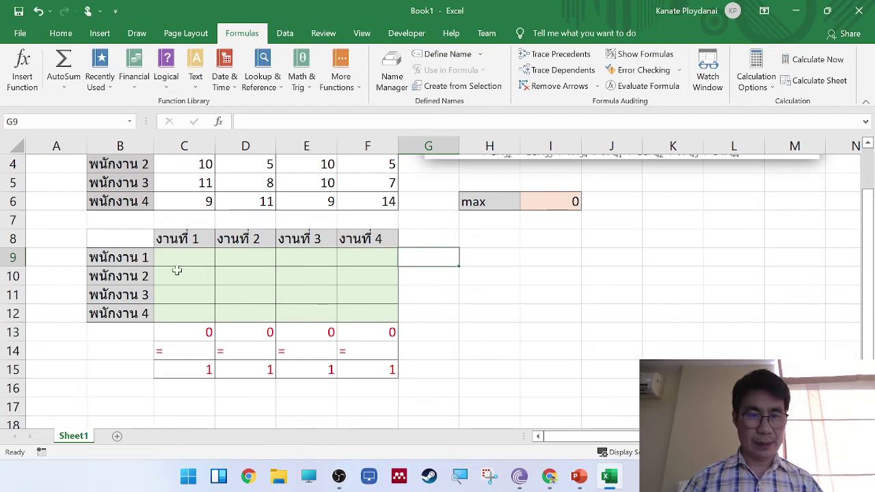
- Fill the พนักงาน 1 decision cells C9:F9 with light blue
drag(176, 259, 365, 258)
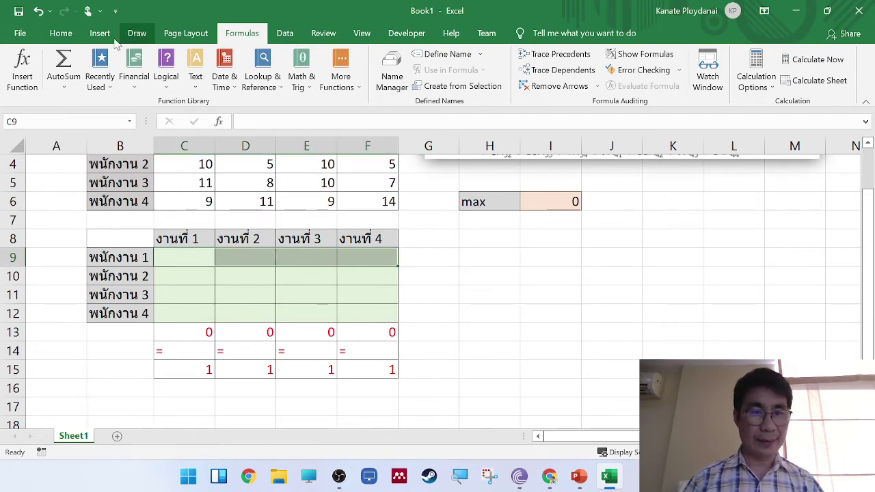
click(60, 32)
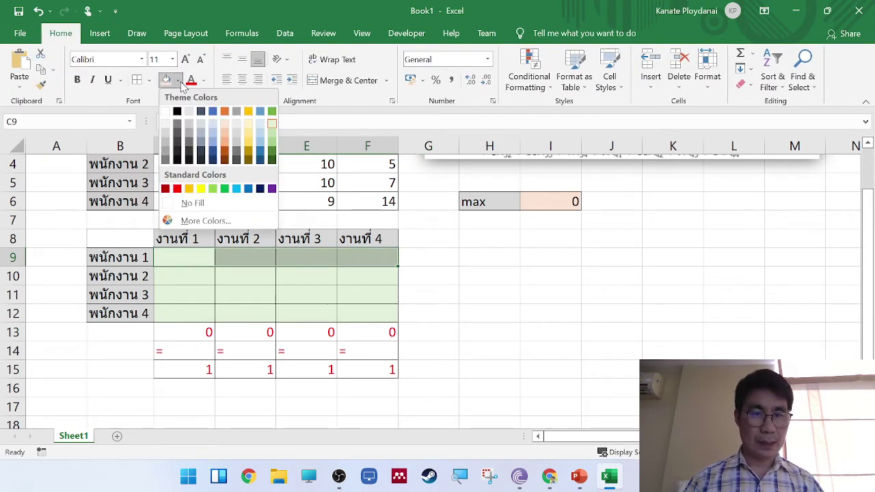
click(177, 80)
click(212, 135)
click(197, 260)
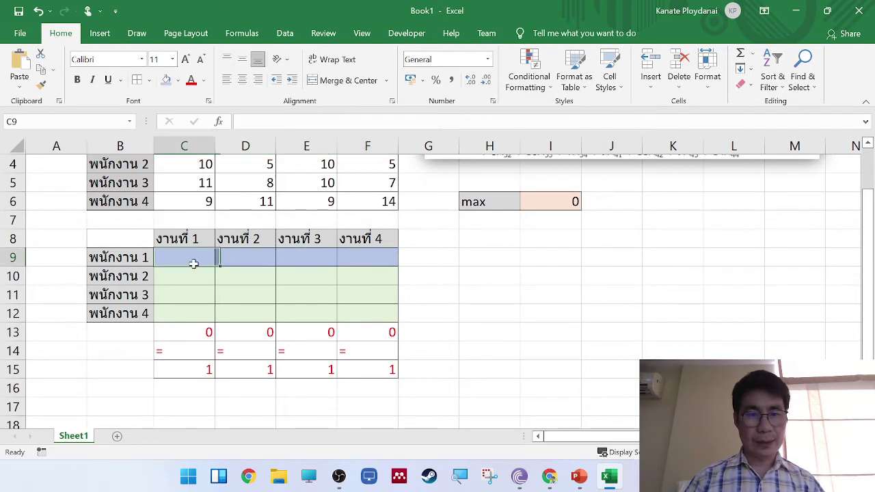
click(260, 261)
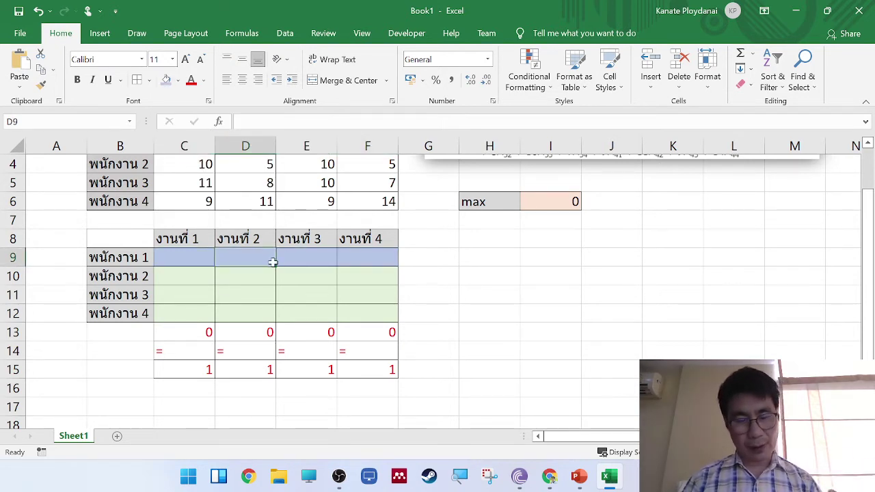
click(296, 261)
click(362, 259)
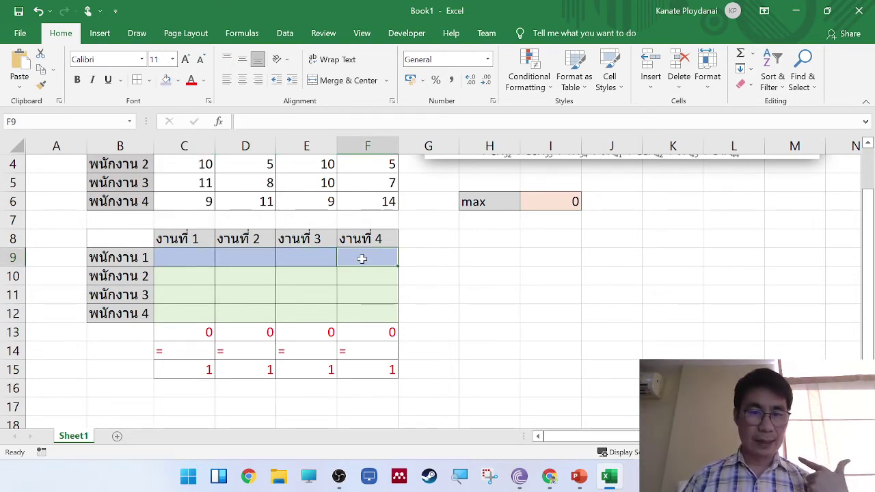
- Build the พนักงาน 1 constraint with a SUM of C9:F9 in G9, an equals sign in H9 and 1 in I9
click(415, 260)
text(=sum()
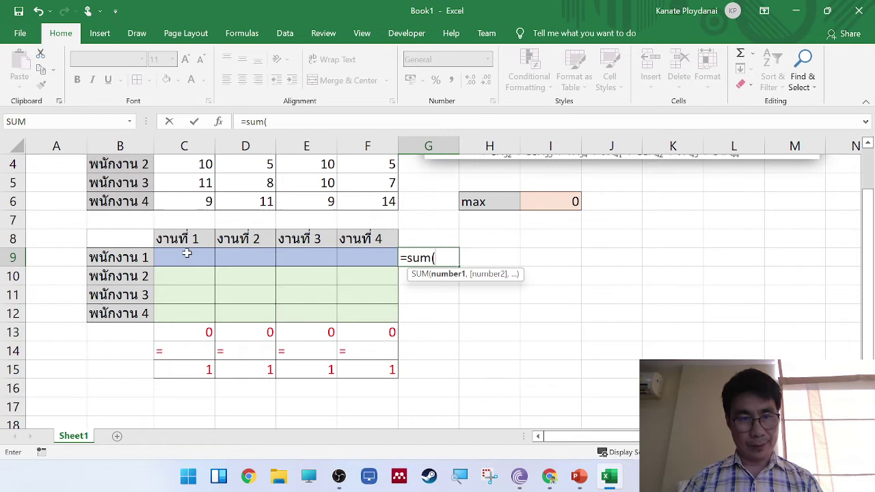
drag(183, 260, 381, 255)
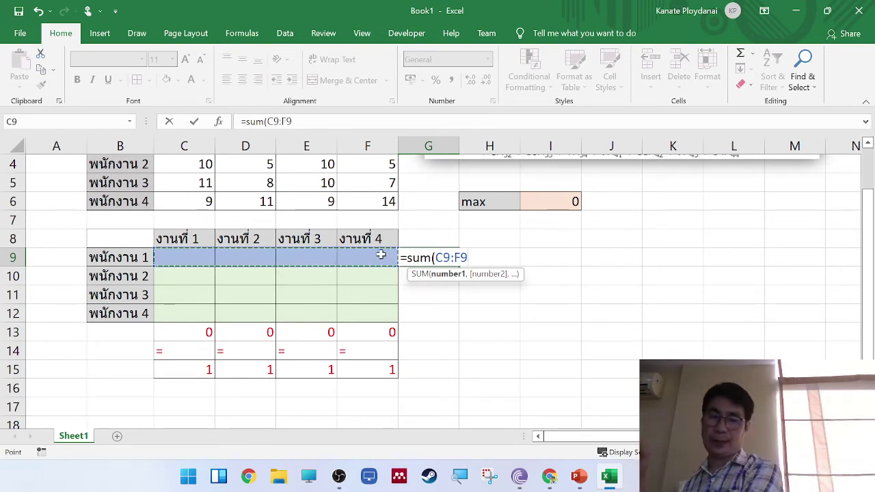
key(Tab)
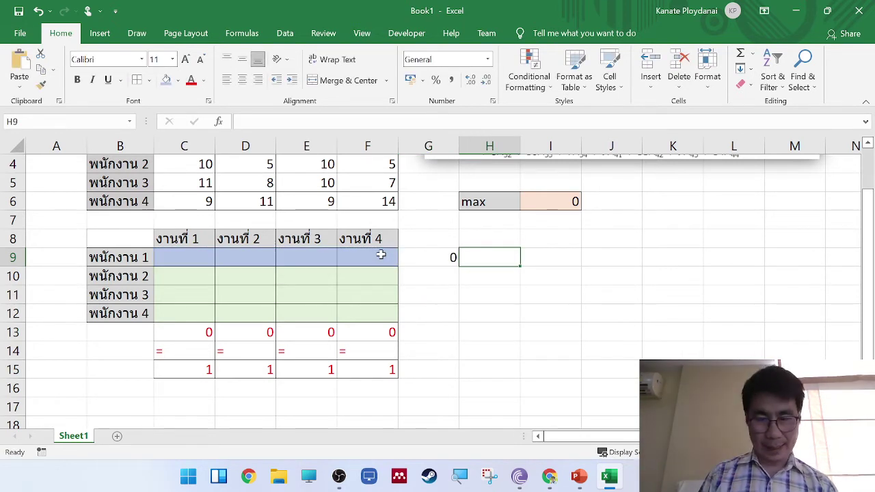
text(=)
key(Tab)
text(1)
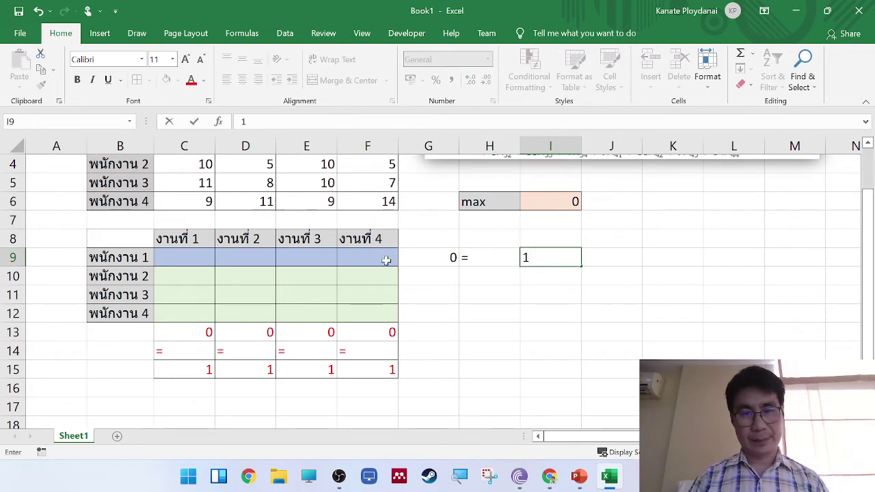
- Build the พนักงาน 2 constraint with a SUM of C10:F10 in G10, an equals sign in H10 and 1 in I10
click(416, 274)
text(=su)
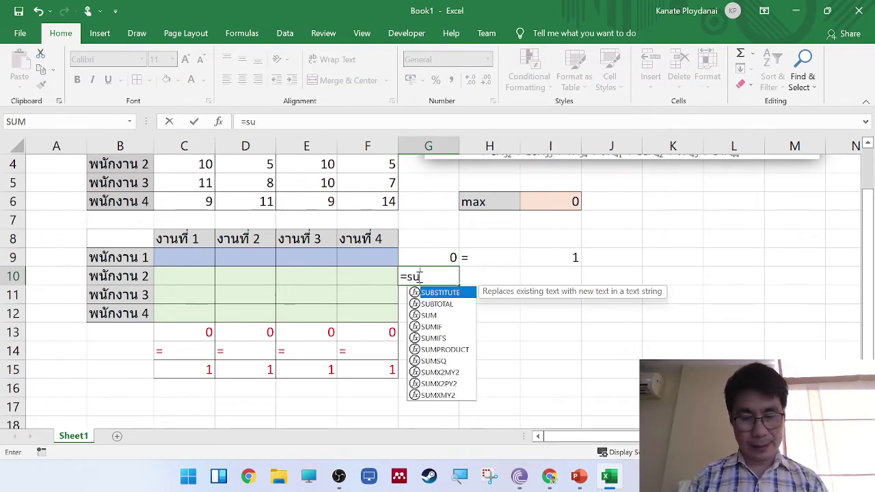
text(m()
drag(205, 276, 366, 277)
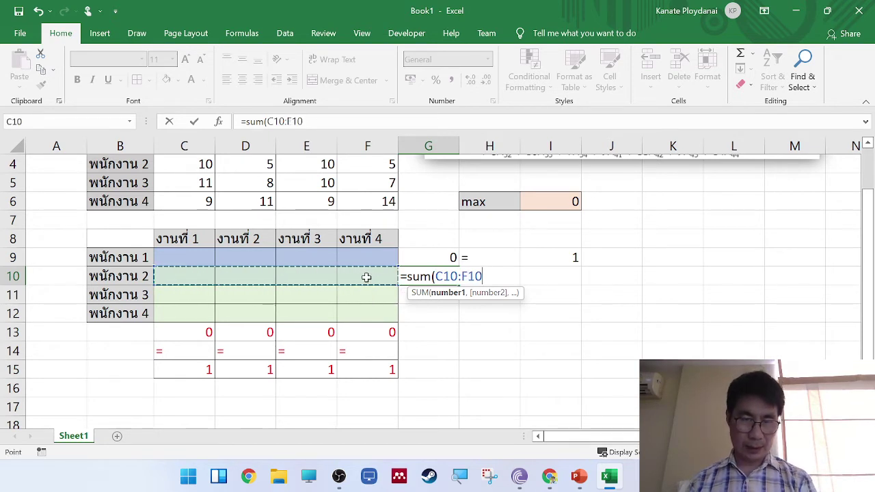
key(Tab)
text(=)
key(Tab)
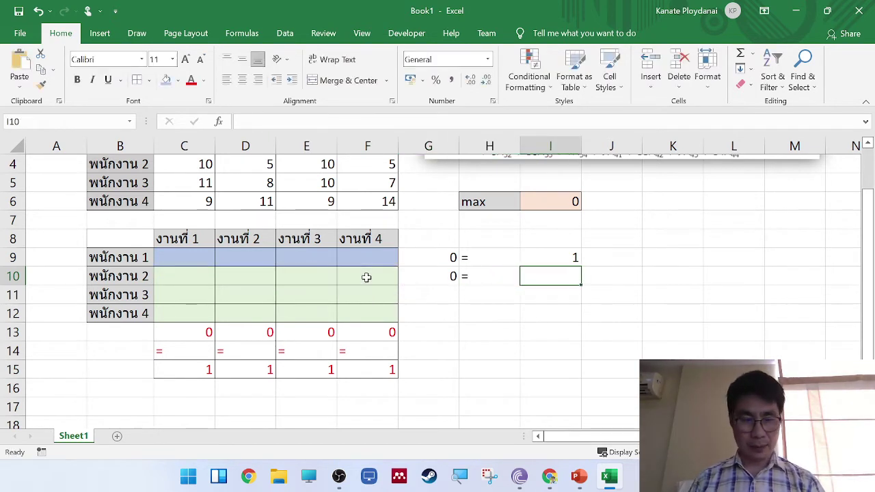
text(2)
text(1)
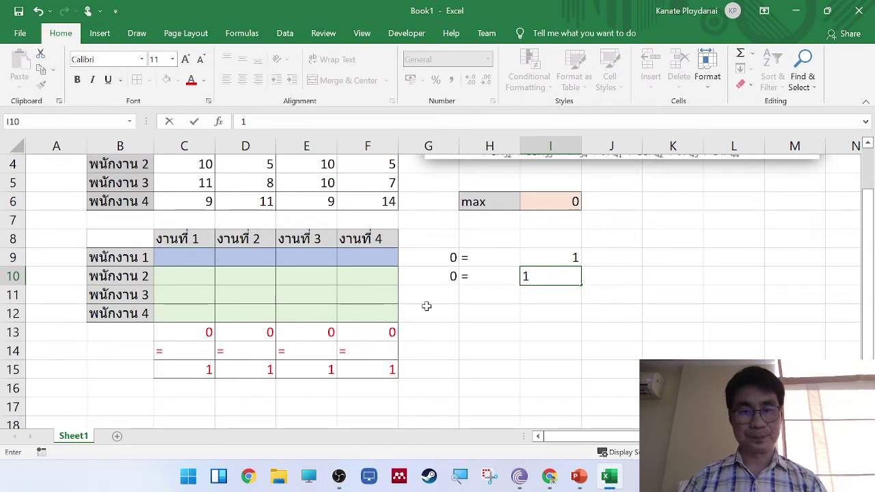
- Build the พนักงาน 3 constraint with a SUM of C11:F11 in G11, an equals sign in H11 and 1 in I11
click(427, 294)
text(=sum()
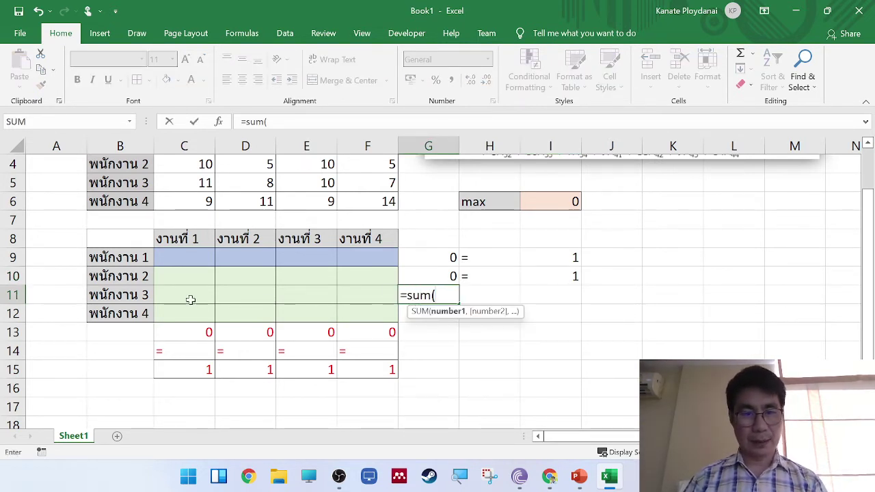
drag(189, 299, 369, 299)
key(Tab)
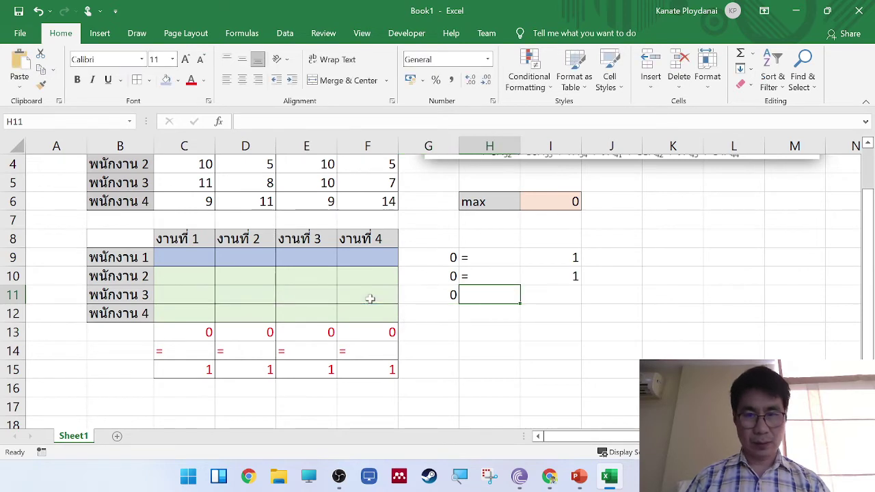
text(=)
key(Tab)
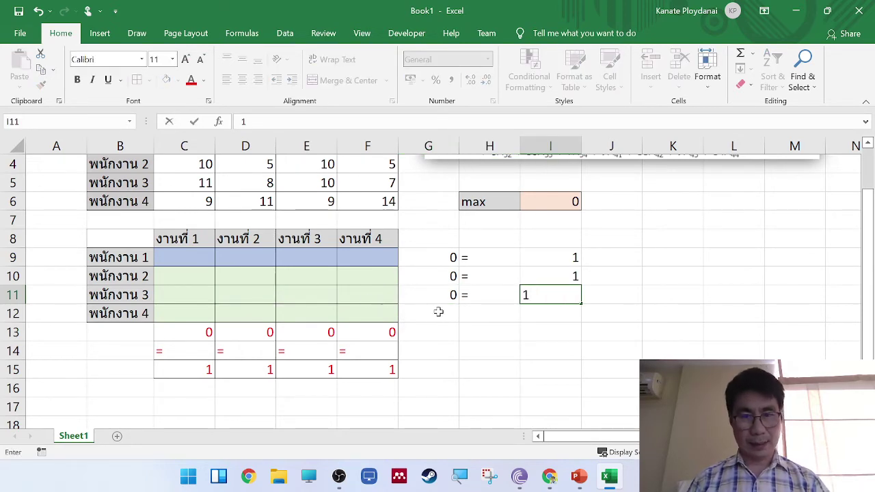
- Build the พนักงาน 4 constraint with a SUM of C12:F12 in G12, an equals sign in H12 and 1 in I12
click(439, 311)
text(=sum()
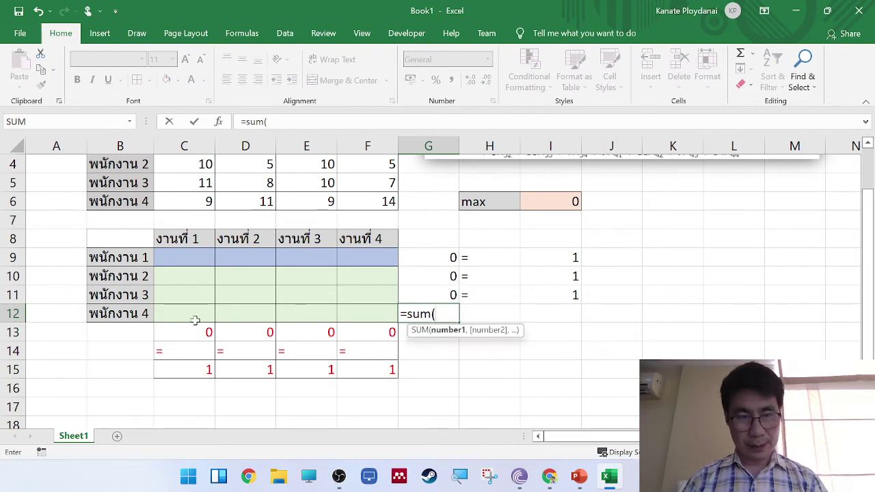
drag(195, 320, 377, 315)
key(Tab)
text(=)
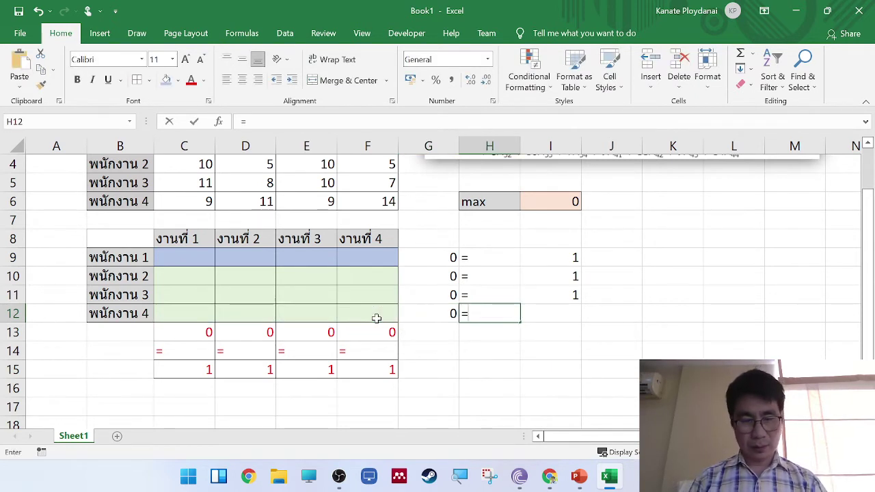
key(Tab)
text(1)
click(657, 295)
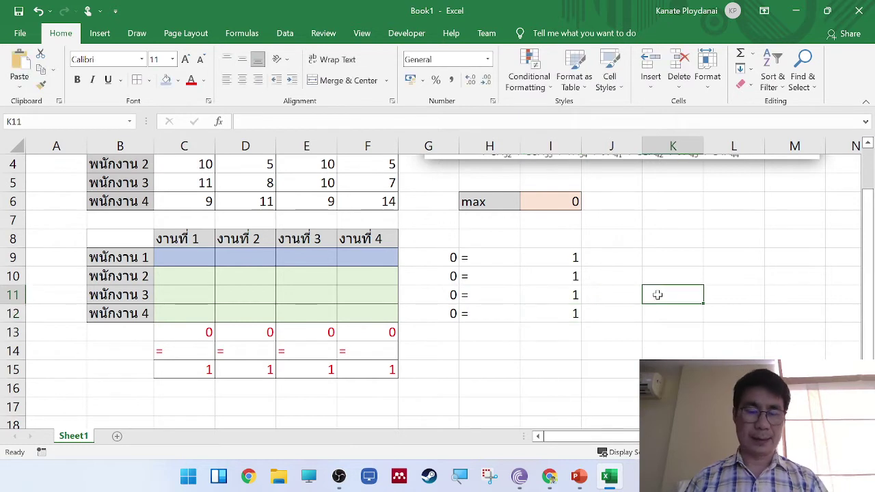
- Colour the worker constraints in G9:I12 red and fill the พนักงาน 1 decision cells C9:F9 with light green
drag(440, 258, 551, 313)
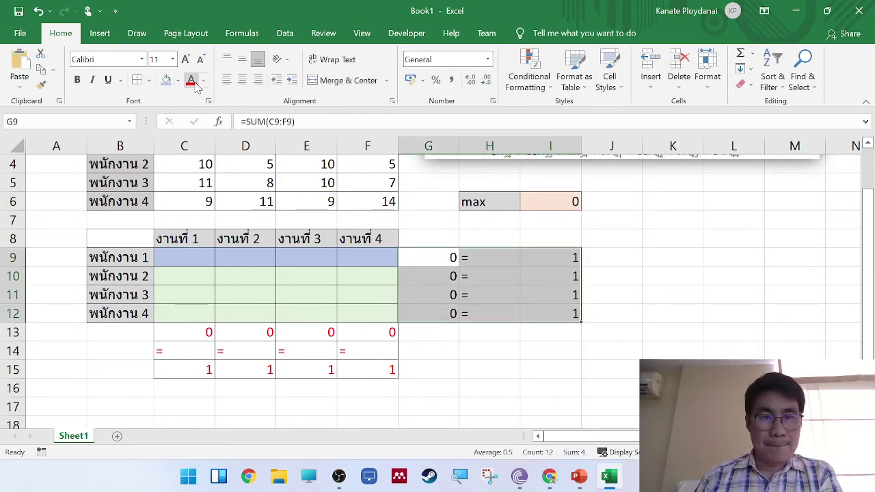
click(673, 295)
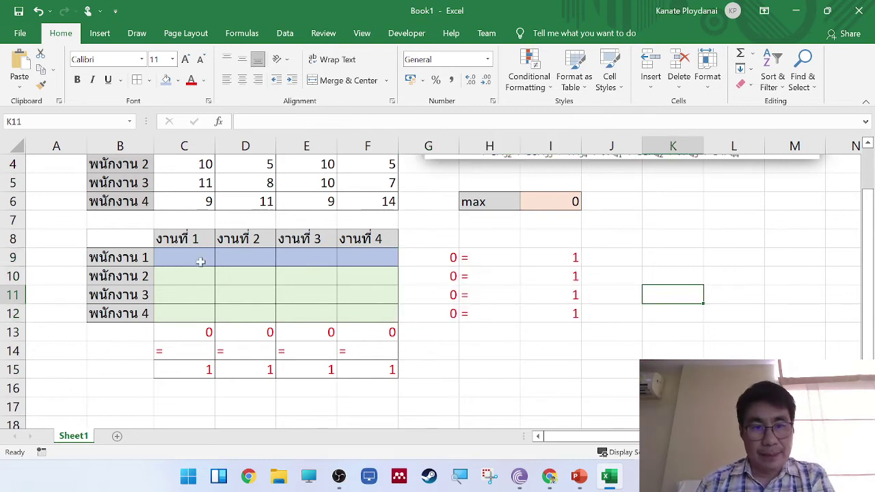
drag(200, 262, 362, 258)
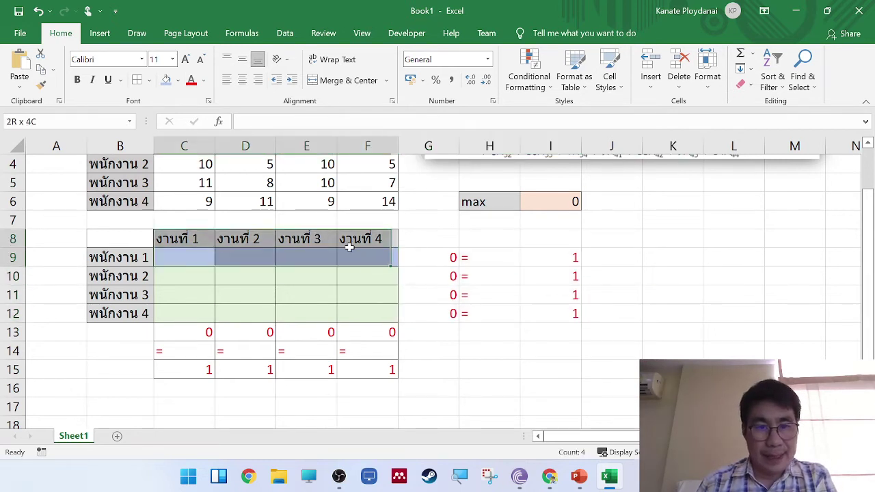
click(178, 80)
click(270, 114)
click(719, 287)
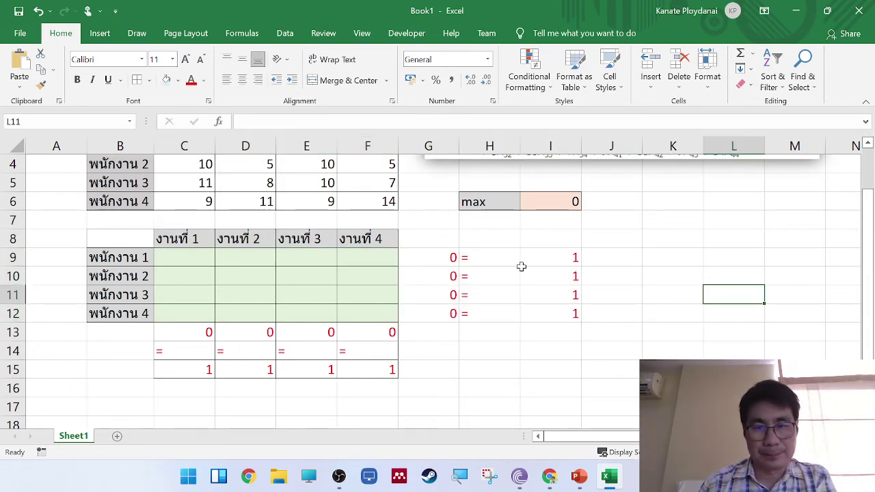
- Show the formulas in the worksheet cells and bring both tables and the worker constraints into view
drag(452, 257, 539, 307)
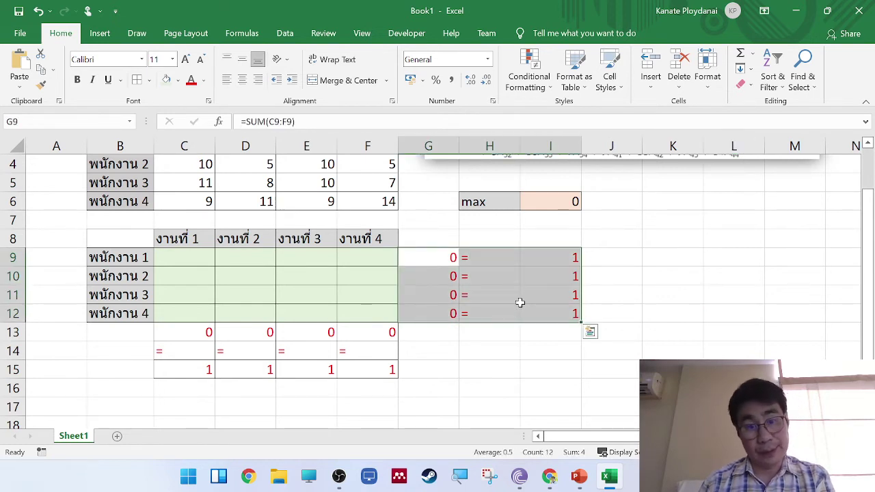
click(445, 258)
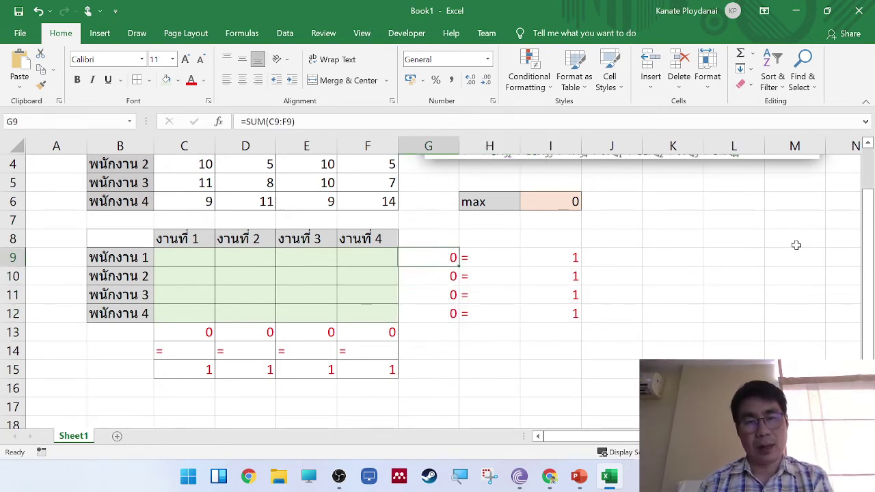
click(243, 33)
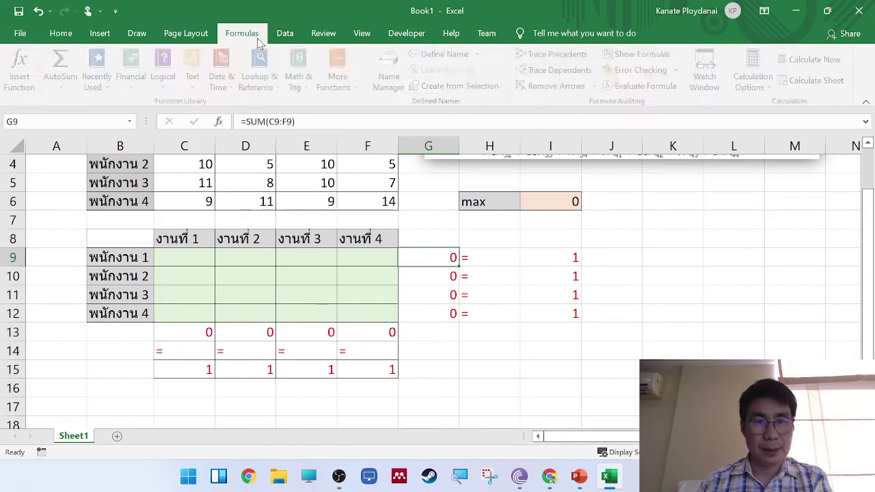
click(653, 59)
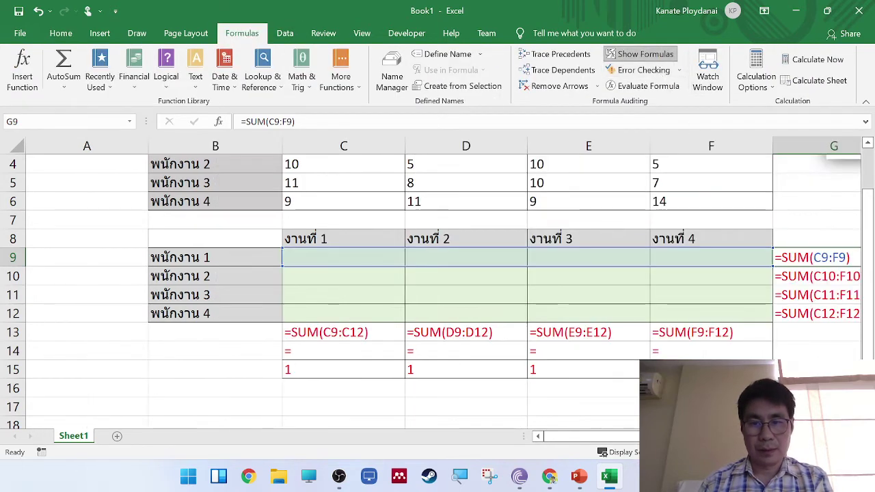
scroll(437, 273, right, 2)
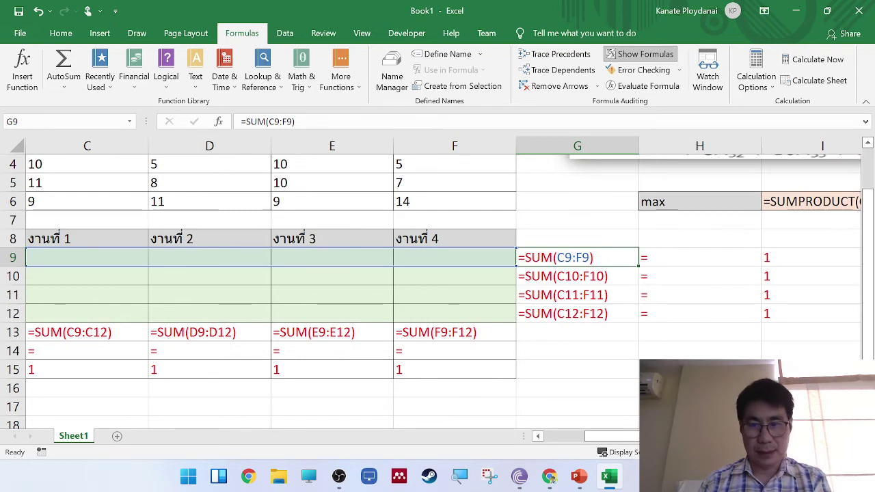
scroll(437, 273, up, 1)
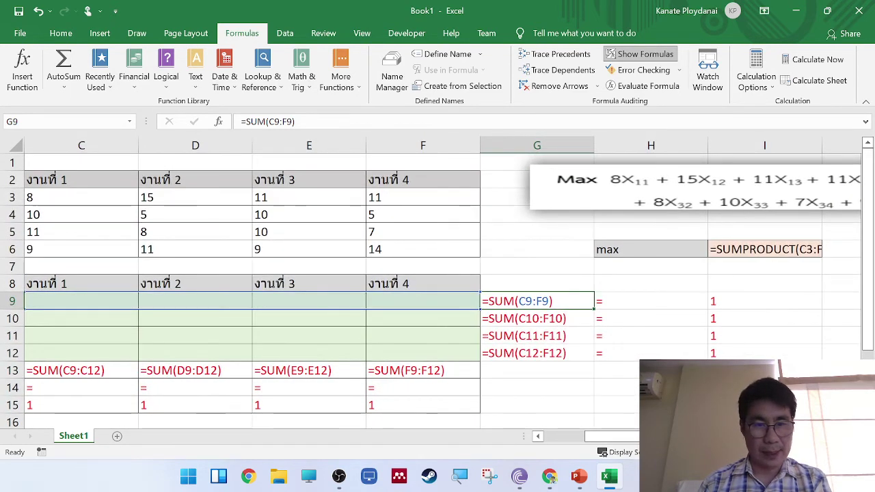
click(536, 438)
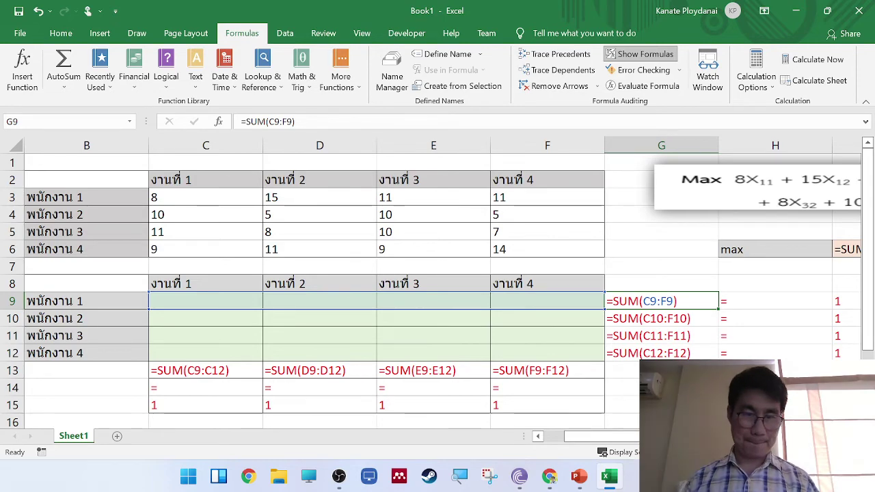
- Snip the worksheet area with its formulas and paste it onto slide 8 in PowerPoint, shifting the equations picture aside for it
key(super+shift+s)
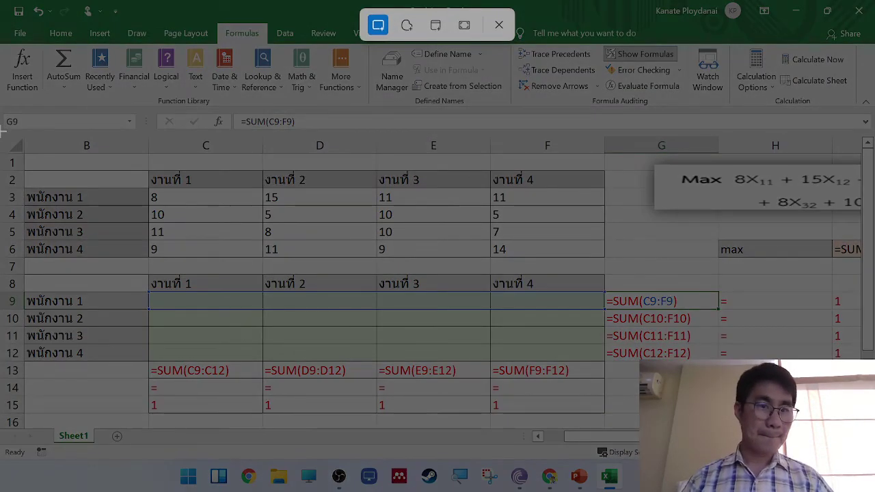
drag(2, 129, 858, 428)
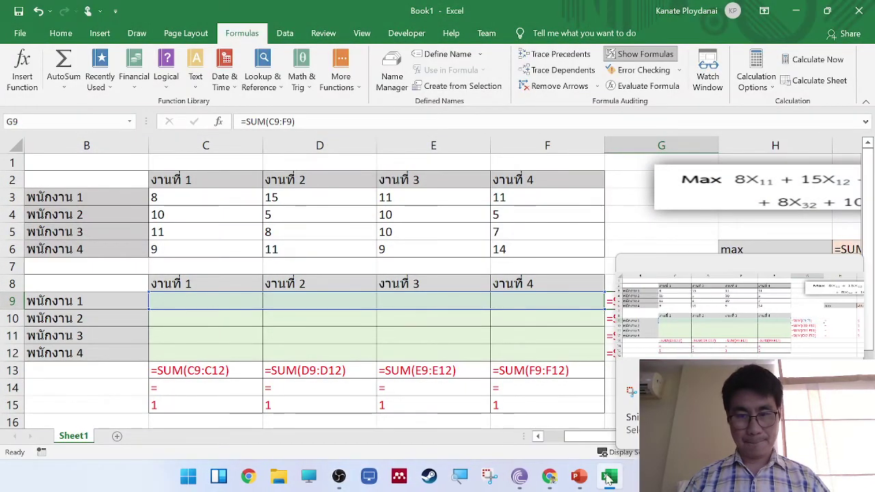
click(579, 477)
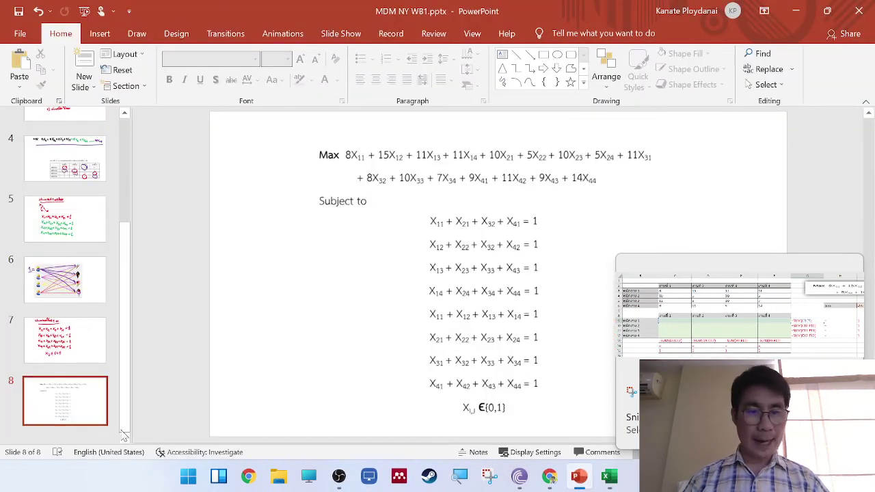
click(482, 318)
drag(484, 316, 559, 302)
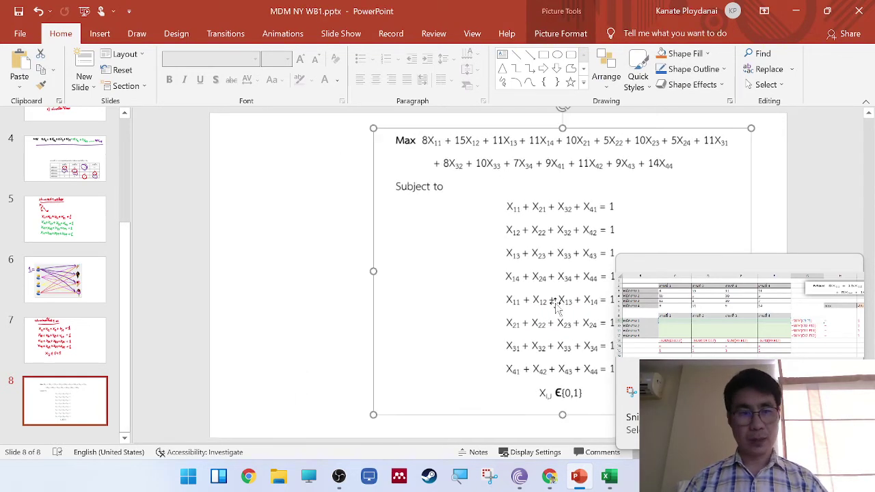
right_click(286, 310)
key(Escape)
key(ctrl+v)
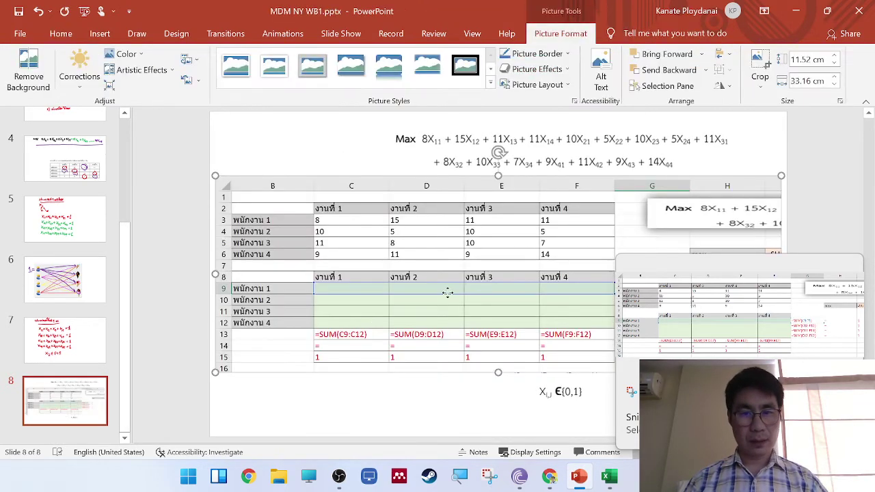
- Move the pasted worksheet picture lower on the slide, then shrink the equations picture to 17.99 cm and the worksheet picture to 27.16 cm wide
drag(337, 346, 338, 392)
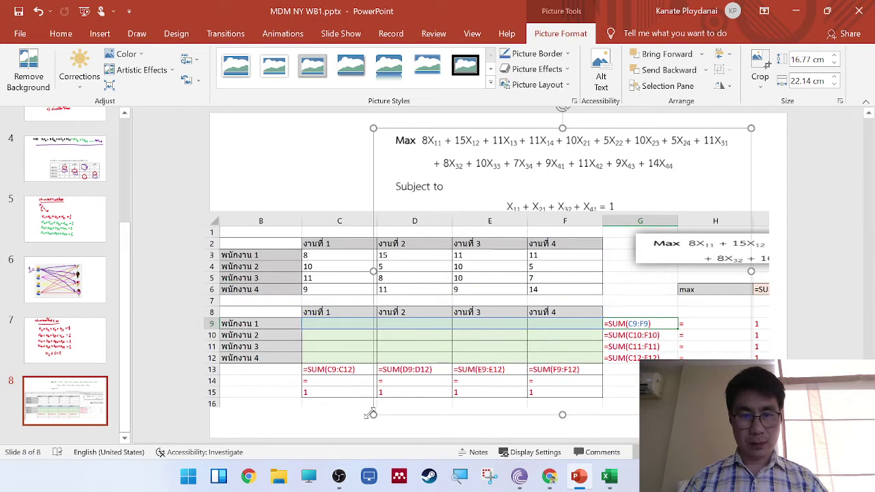
drag(373, 414, 478, 361)
click(469, 326)
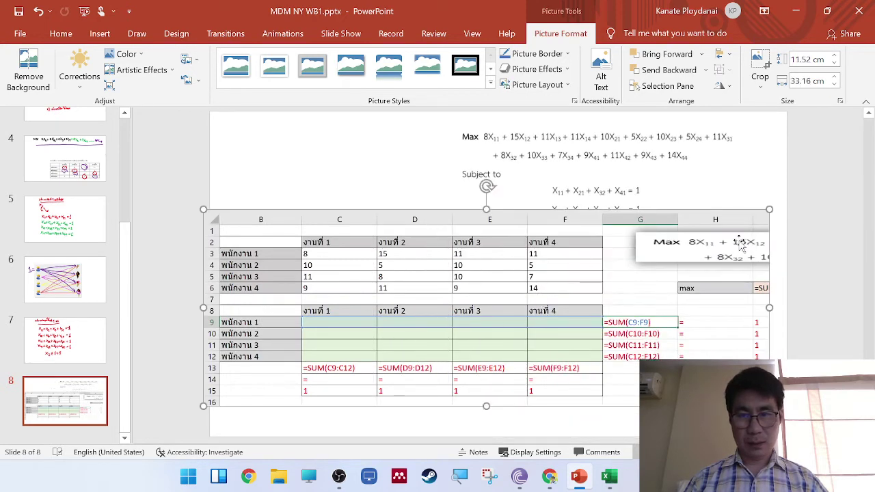
drag(769, 209, 666, 247)
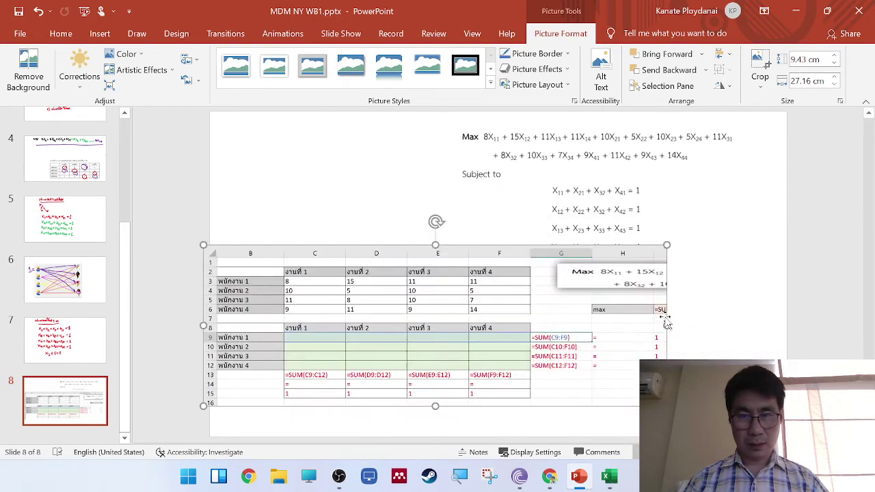
- Shrink the equations picture to 13.68 cm wide and reorder it to lie behind the worksheet picture
right_click(618, 205)
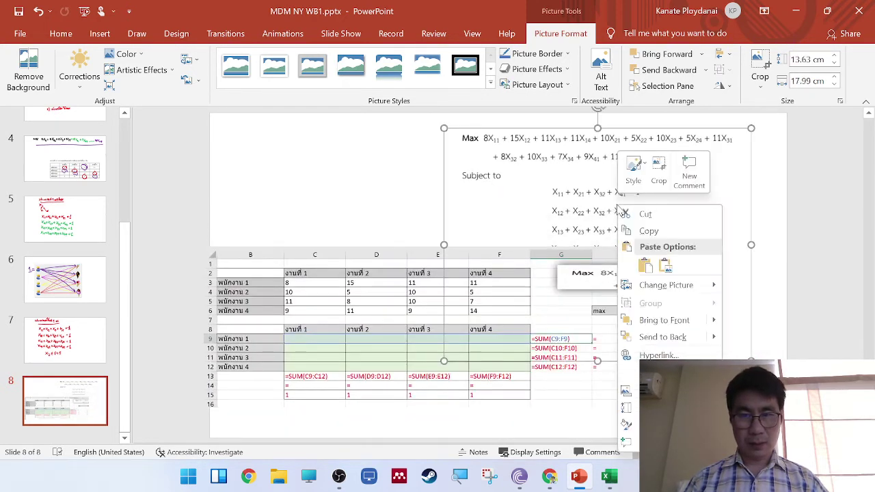
click(664, 319)
click(451, 375)
drag(451, 371, 557, 307)
click(559, 272)
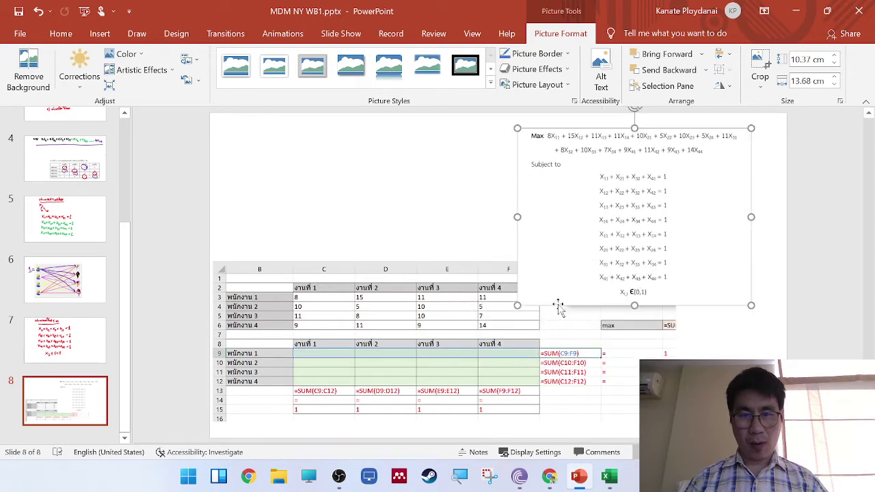
right_click(634, 202)
click(683, 333)
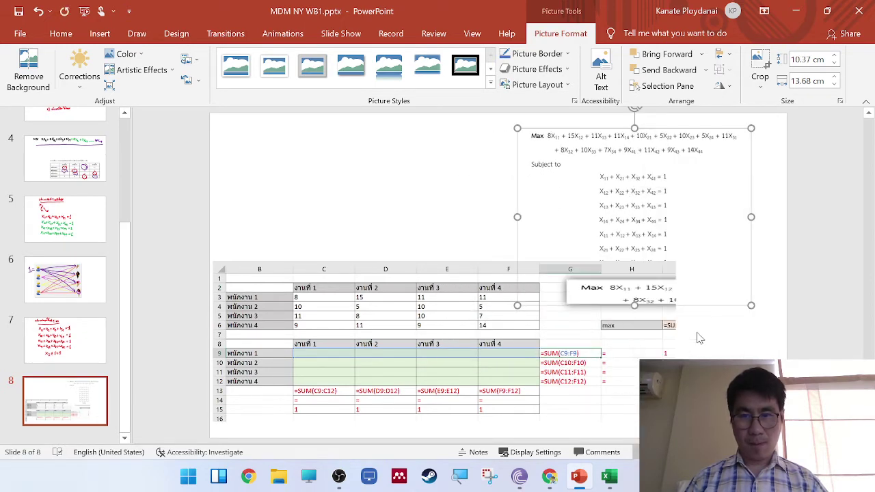
- Place the worksheet picture beside the equations picture without overlap, sizing it to 23.33 cm wide and 8.1 cm high
click(698, 338)
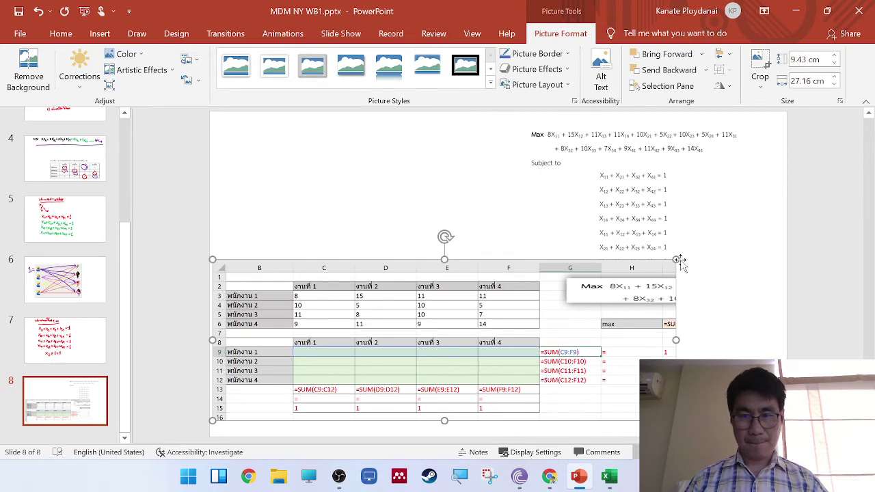
drag(677, 259, 594, 288)
drag(520, 311, 526, 244)
click(527, 245)
drag(751, 229, 780, 230)
click(457, 301)
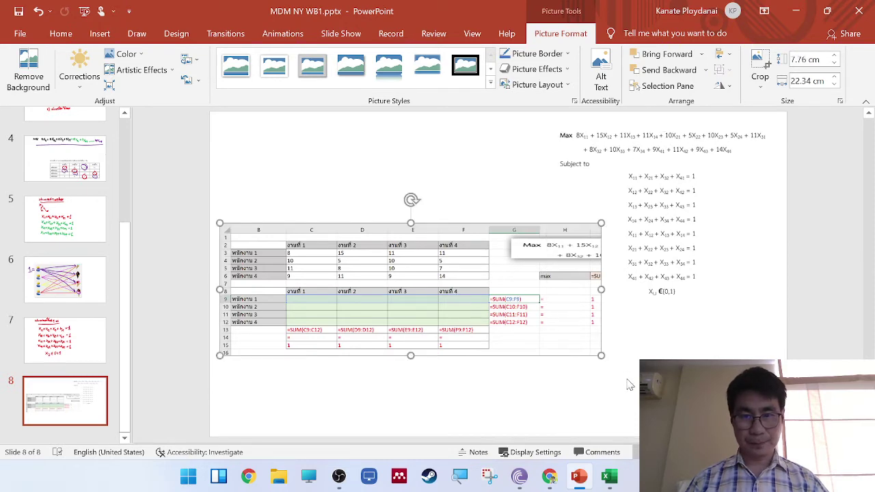
drag(601, 358, 626, 370)
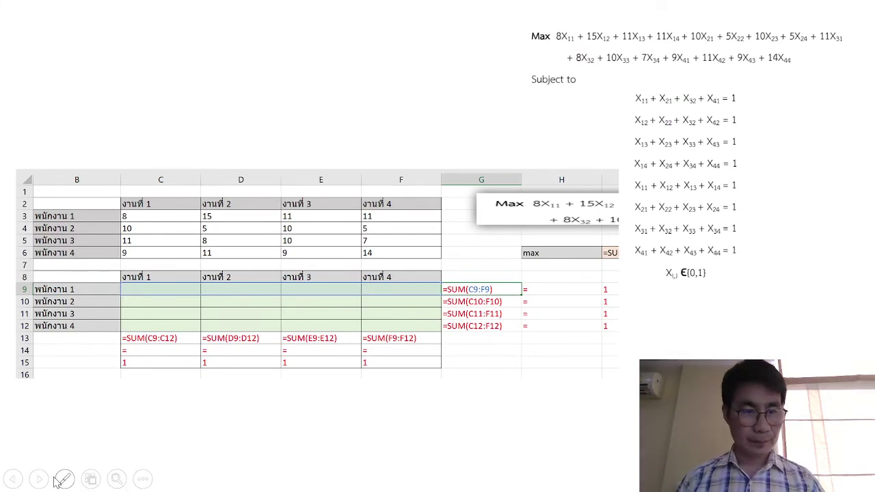
- In the slide show, circle the job SUM constraints in rows 13 to 15 and the first four equations with green ink
click(64, 479)
click(99, 447)
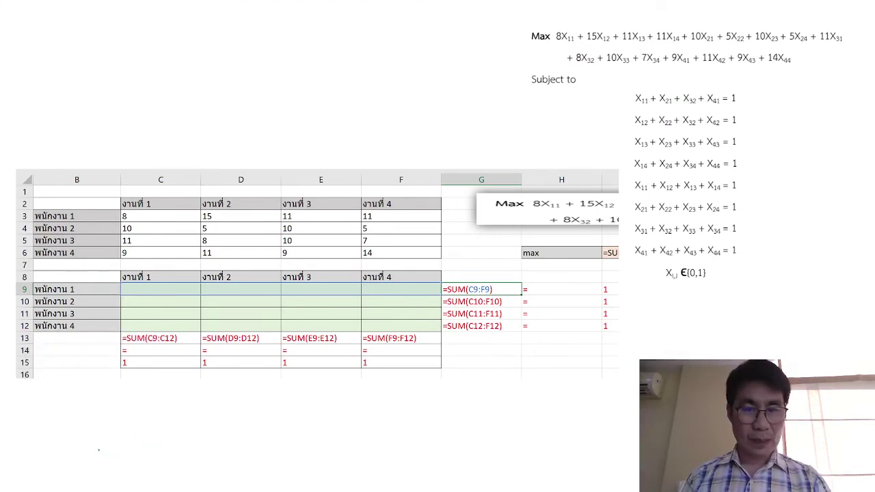
mouse_move(441, 344)
mouse_down()
mouse_move(349, 314)
mouse_move(205, 389)
mouse_move(415, 361)
mouse_up()
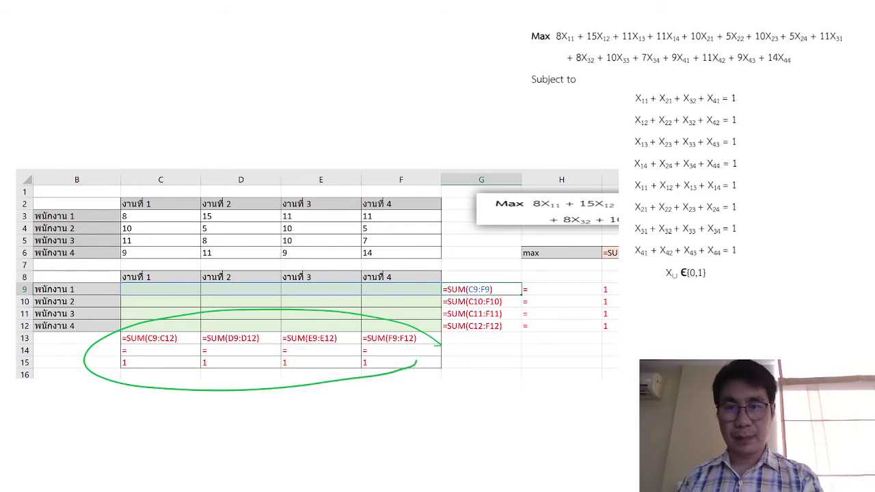
mouse_move(782, 111)
mouse_down()
mouse_move(612, 123)
mouse_move(663, 179)
mouse_move(794, 120)
mouse_move(756, 86)
mouse_up()
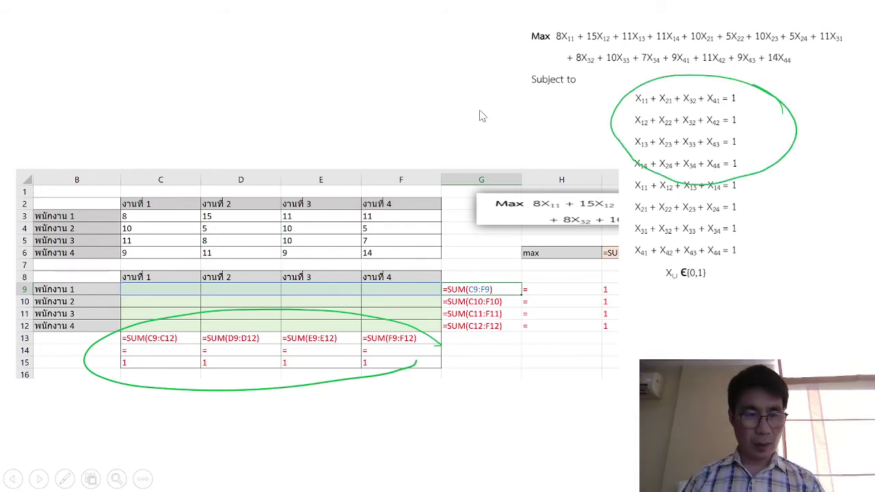
- Circle the worker SUM constraints in G9:I12 and the last four equations with blue ink
click(66, 478)
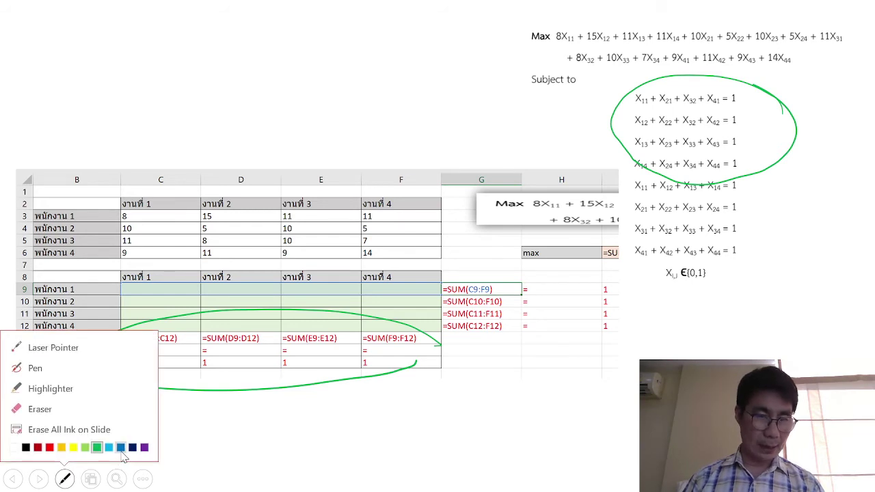
click(123, 449)
mouse_move(629, 340)
mouse_down()
mouse_move(509, 372)
mouse_move(559, 355)
mouse_up()
mouse_move(771, 246)
mouse_down()
mouse_move(779, 225)
mouse_move(752, 260)
mouse_move(777, 228)
mouse_up()
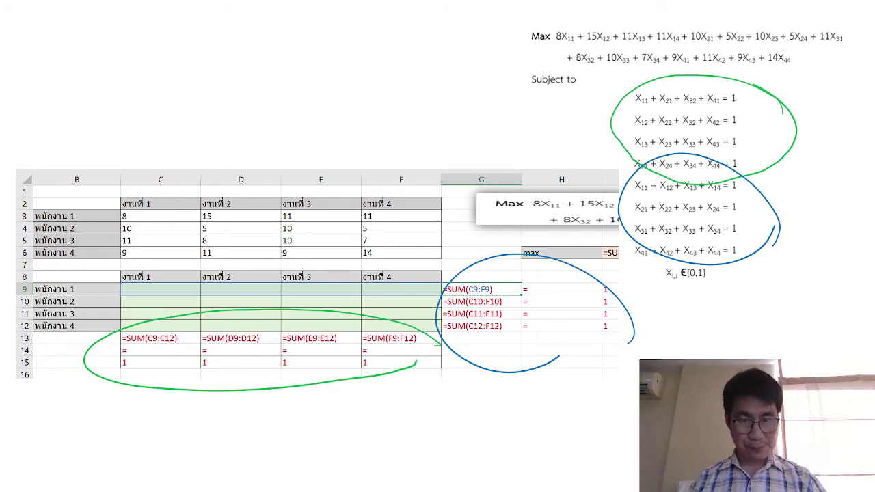
- End the slide show, keep the ink annotations and switch back to the Excel workbook
key(Escape)
click(415, 274)
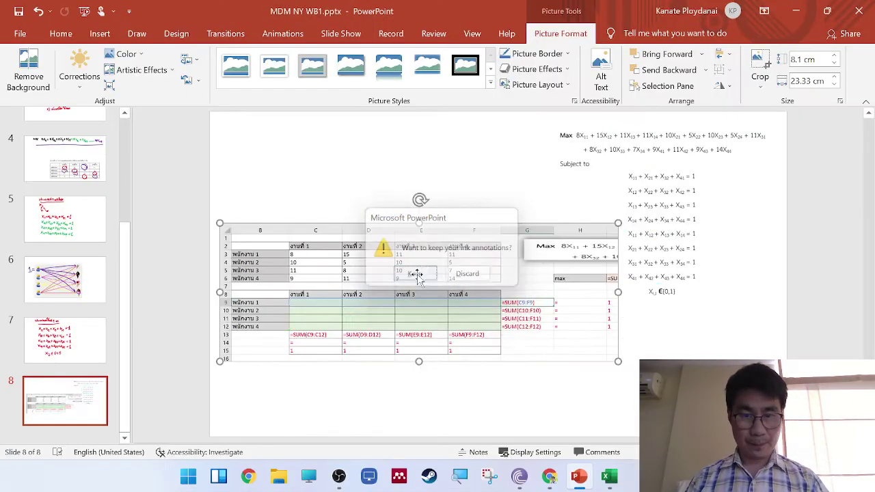
click(607, 480)
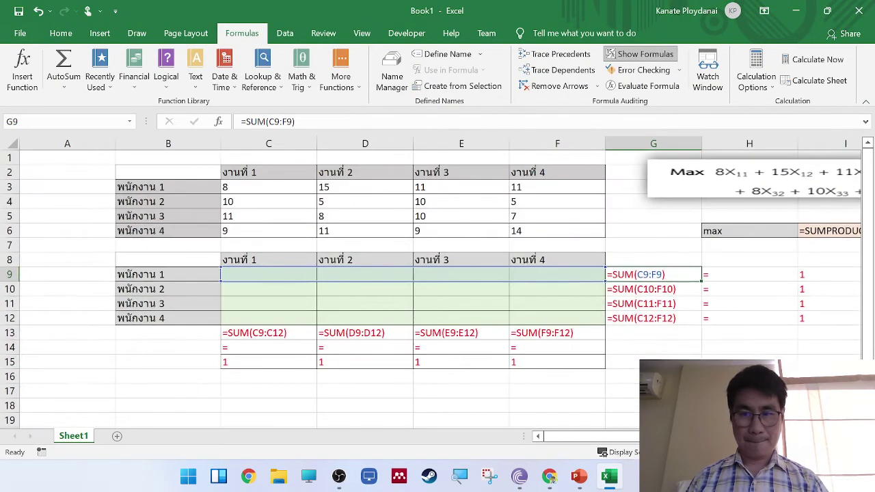
- Examine the SUMPRODUCT objective formula in cell I6 and the ranges it references
scroll(738, 267, right, 3)
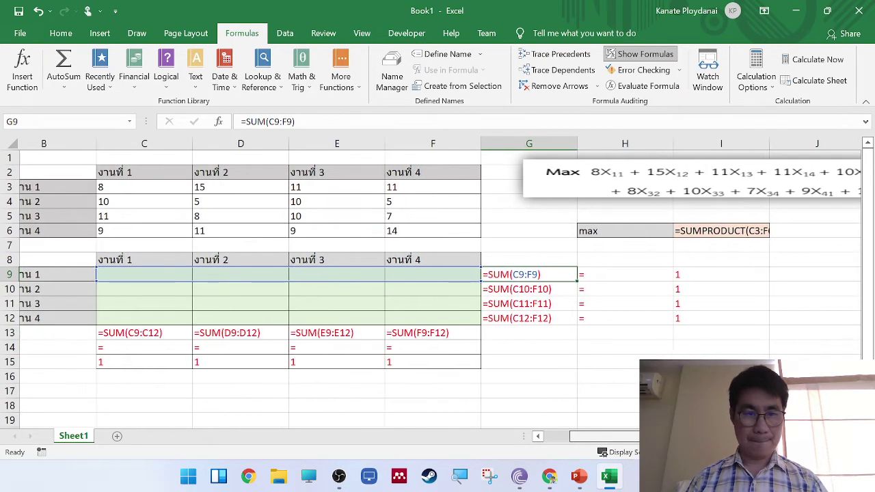
click(748, 232)
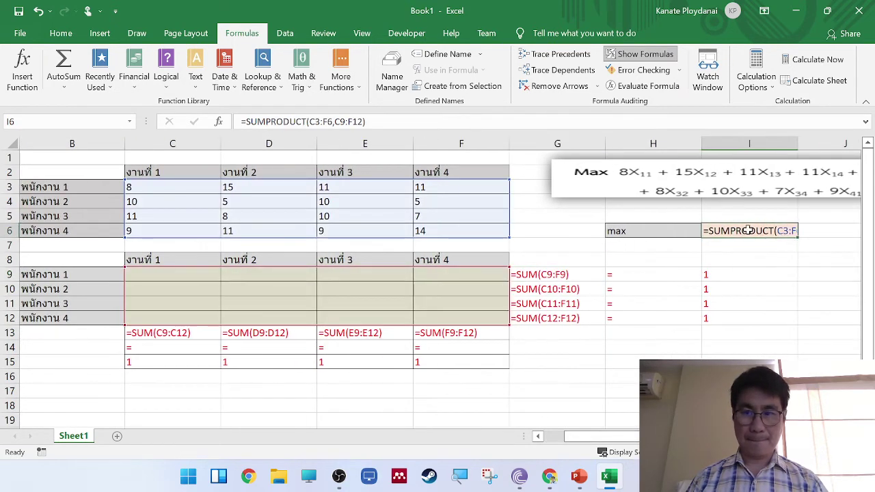
click(476, 123)
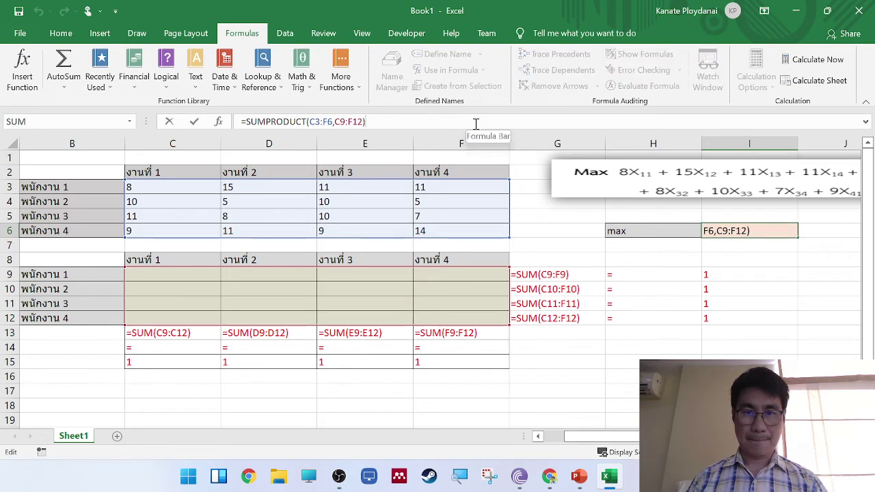
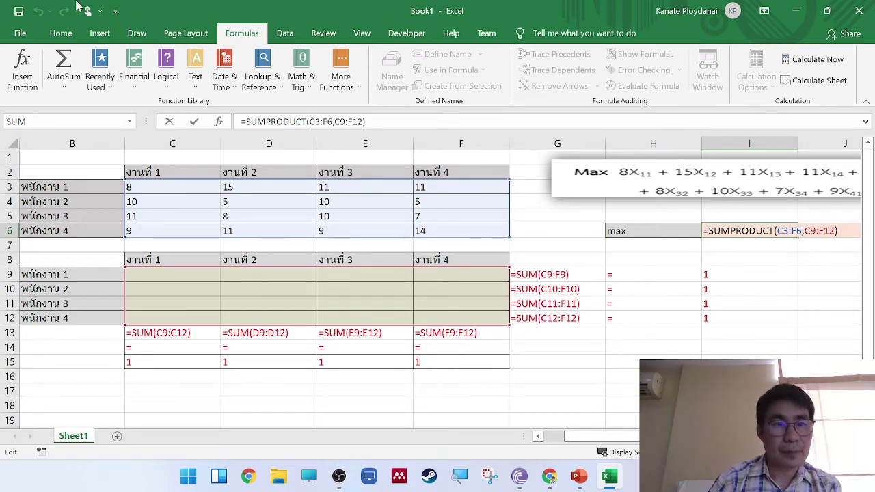
- Save the workbook to the Desktop as Book1.xlsx
click(19, 11)
click(341, 313)
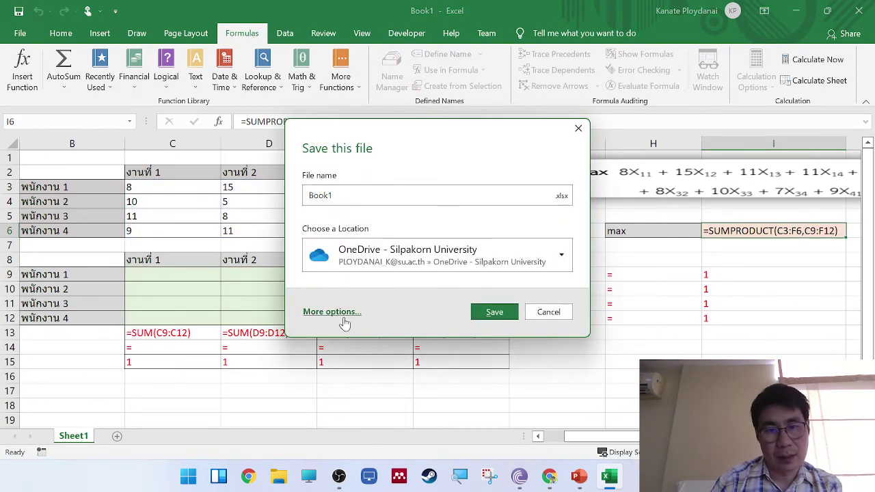
click(216, 255)
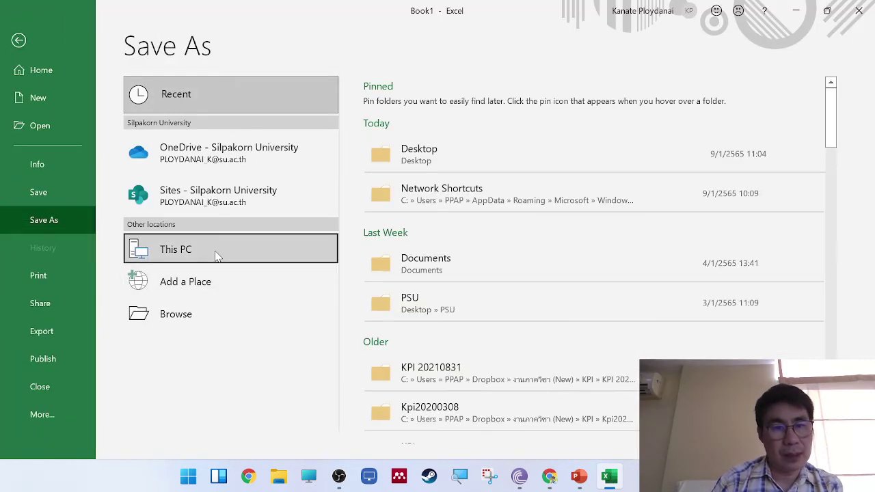
click(216, 255)
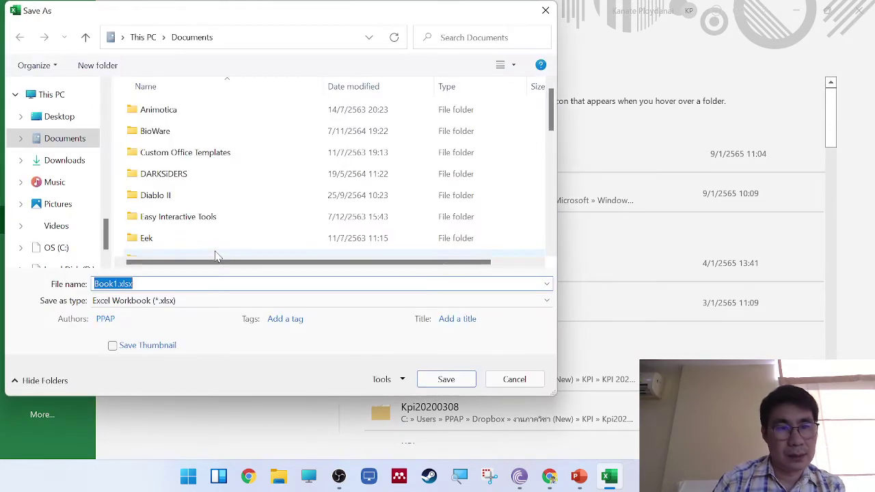
click(87, 120)
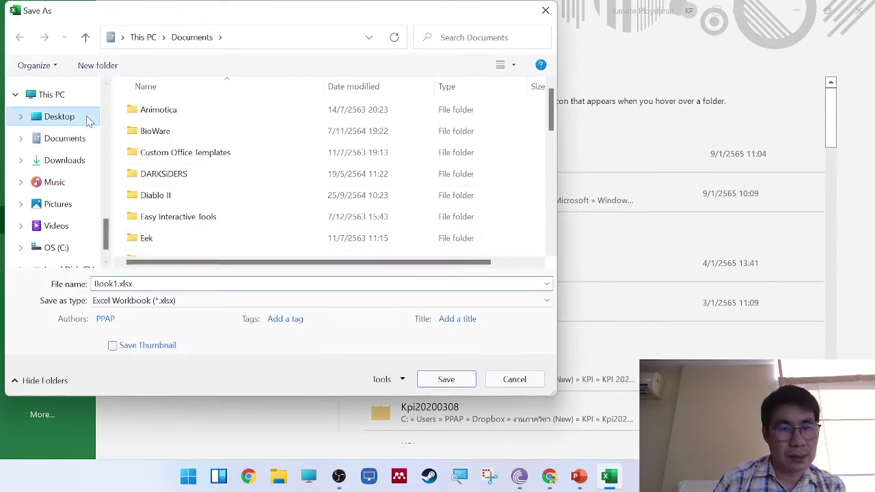
click(446, 379)
click(465, 239)
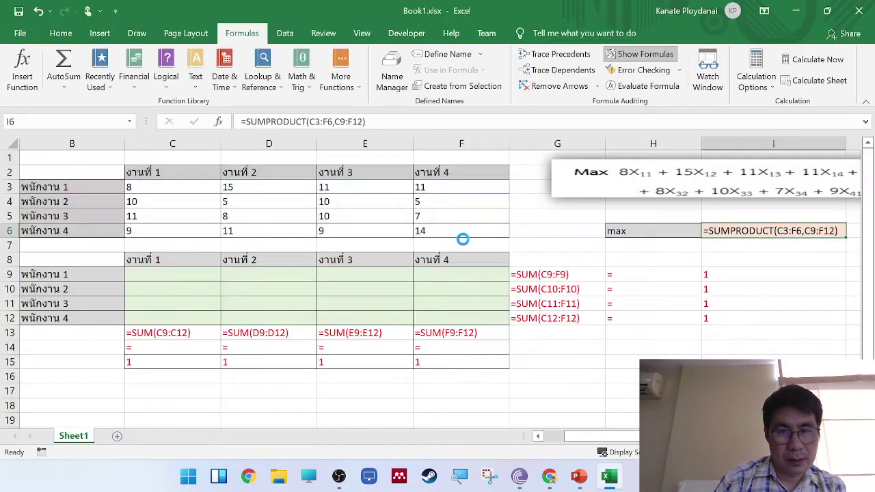
- Turn off formula display so the sheet shows values, and narrow column I to match its neighbouring columns
click(662, 55)
scroll(616, 441, left, 1)
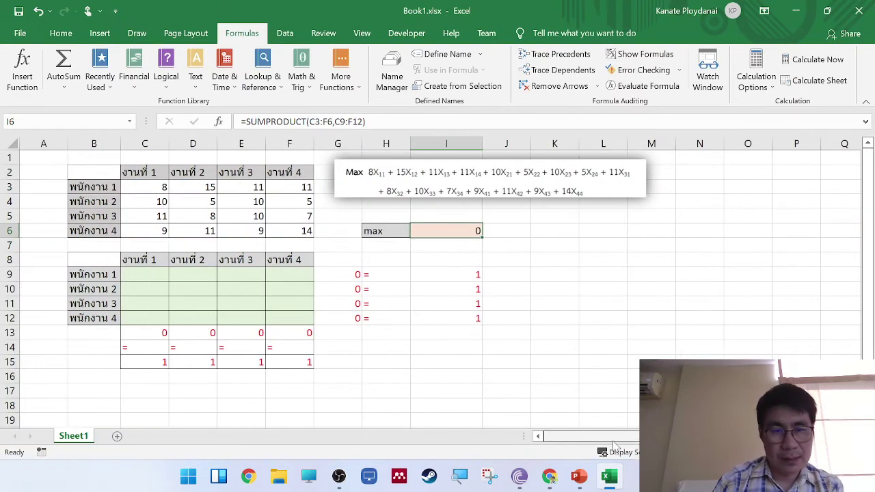
click(581, 361)
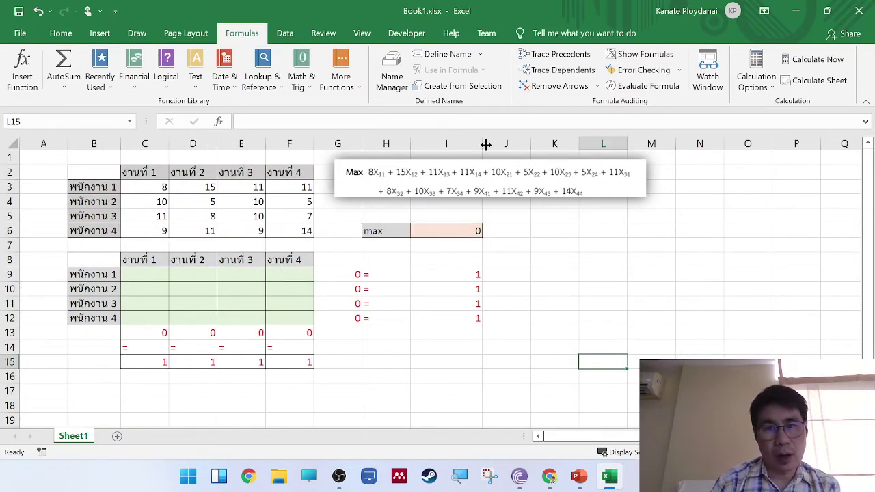
drag(486, 144, 462, 144)
click(571, 273)
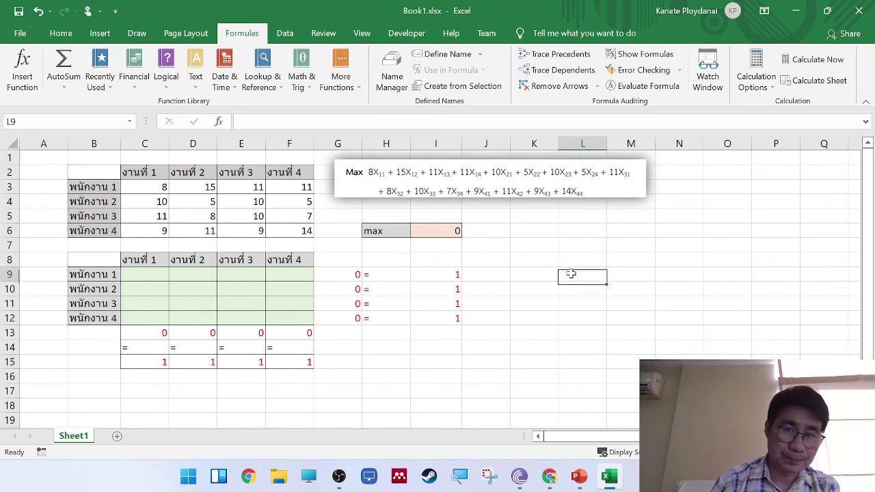
- Open Solver, place its dialog beside the assignment tables and capture a screenshot of both
click(285, 33)
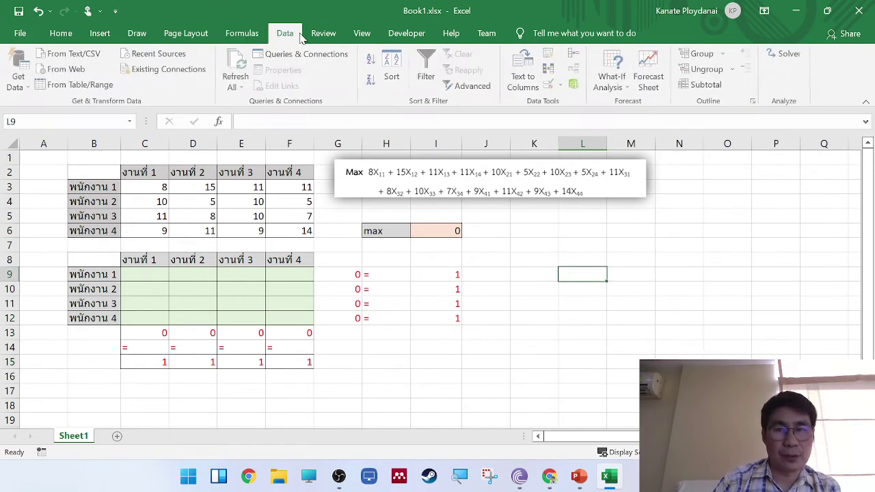
click(785, 53)
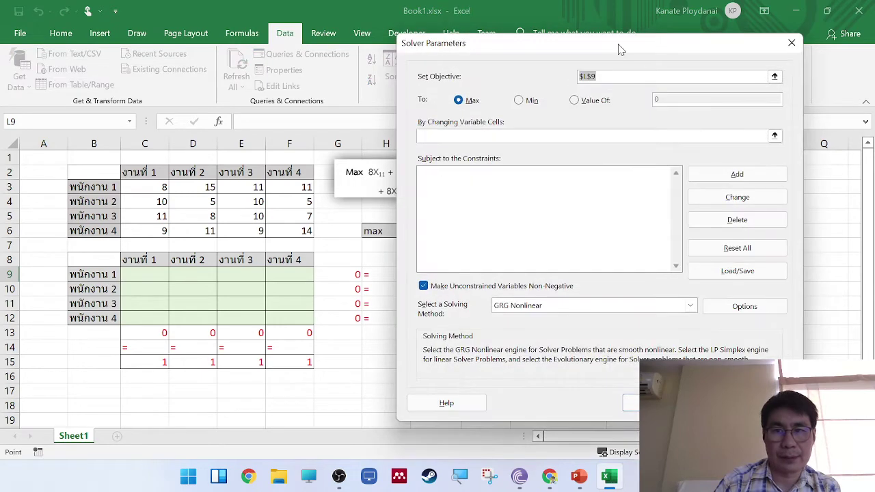
drag(617, 47, 702, 41)
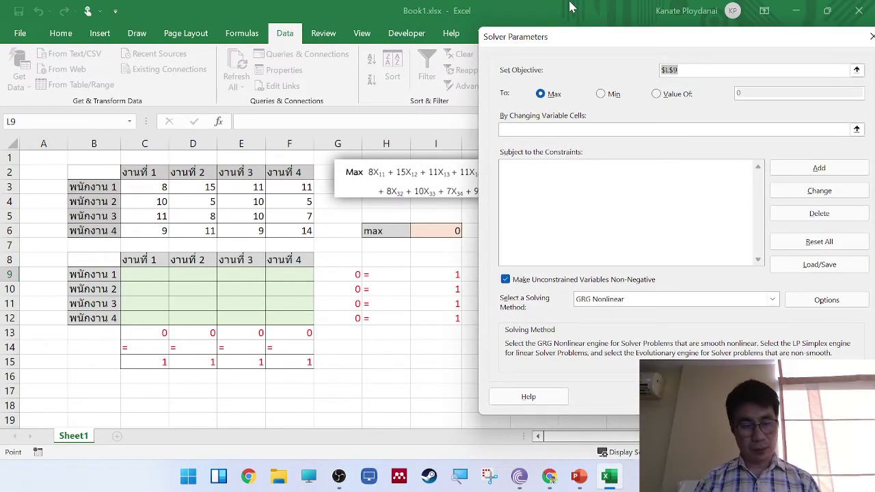
key(super+shift+s)
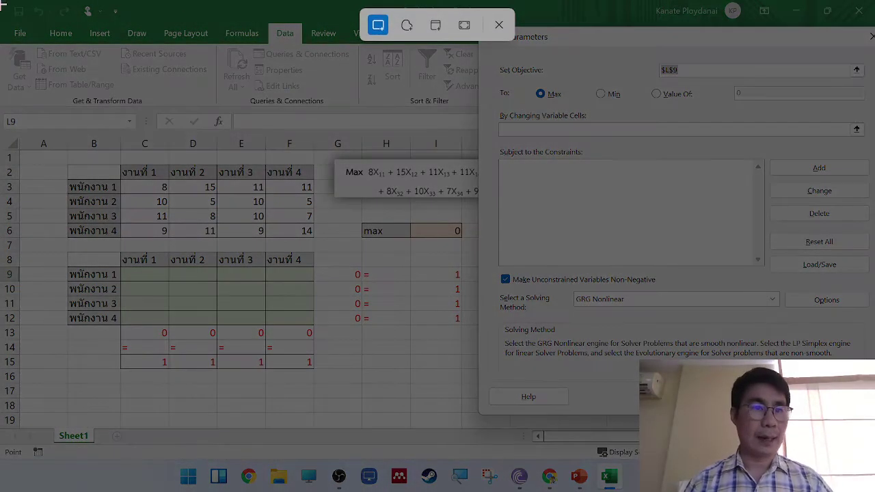
key(Escape)
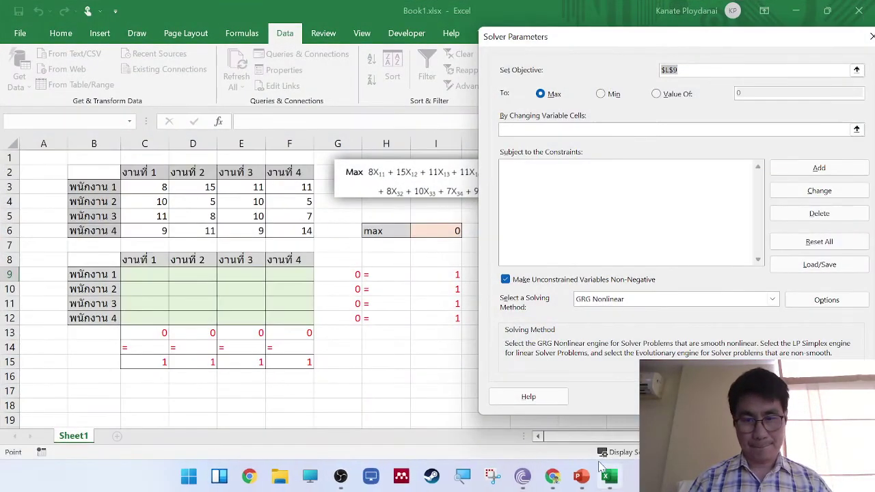
- Switch to PowerPoint, add a new slide after slide 8 and paste the Solver screenshot onto it
click(579, 476)
click(61, 439)
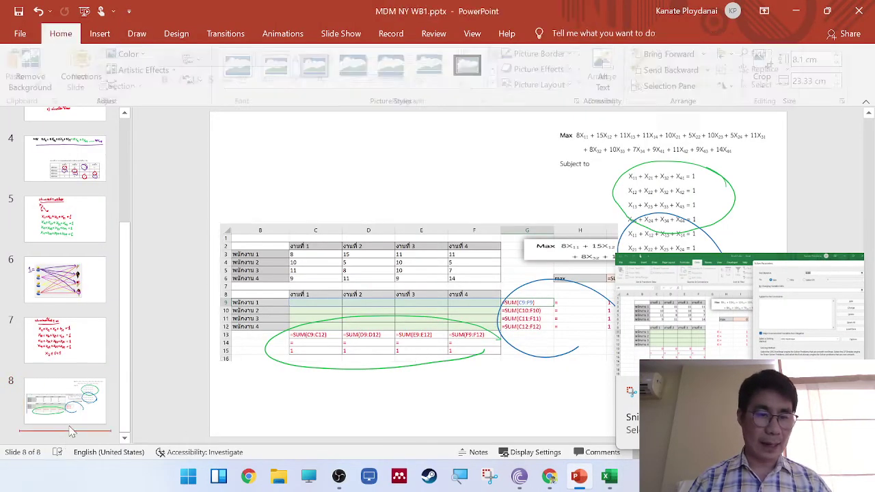
click(98, 63)
right_click(432, 202)
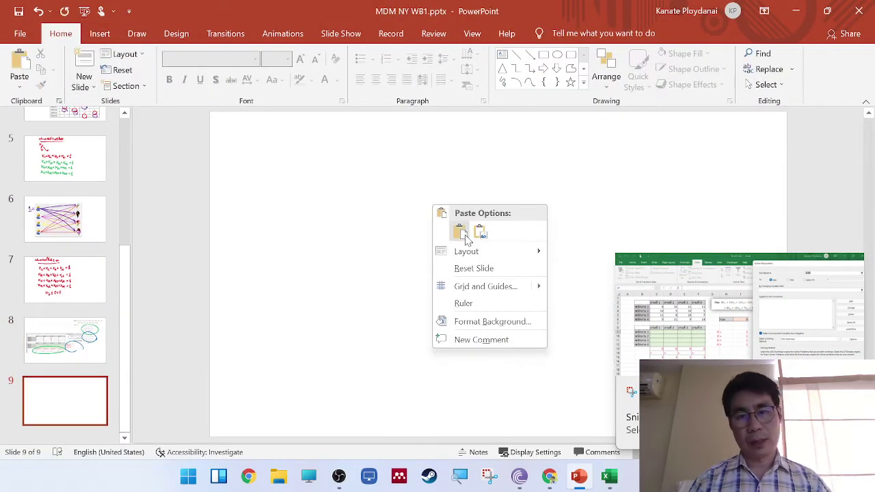
click(460, 231)
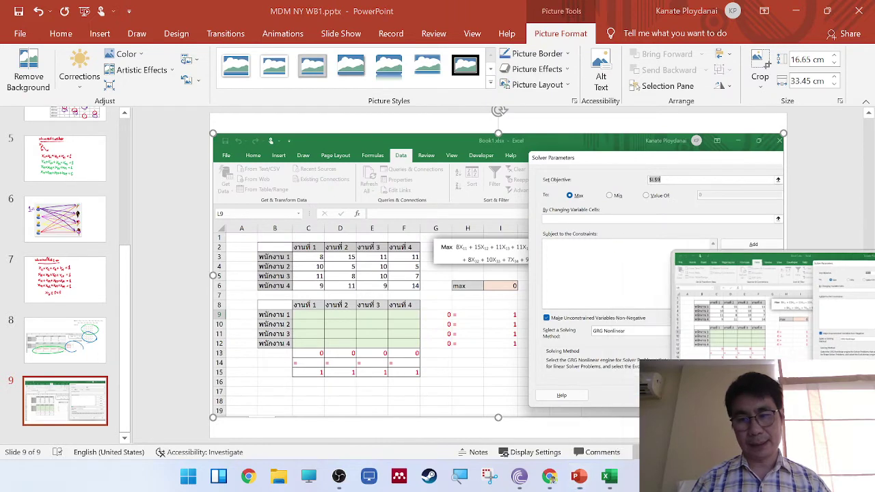
- In the slide show, mark Set Objective "obj", circle Max, and link the circled cells C9:F12 to By Changing Variable Cells in green ink
key(shift+F5)
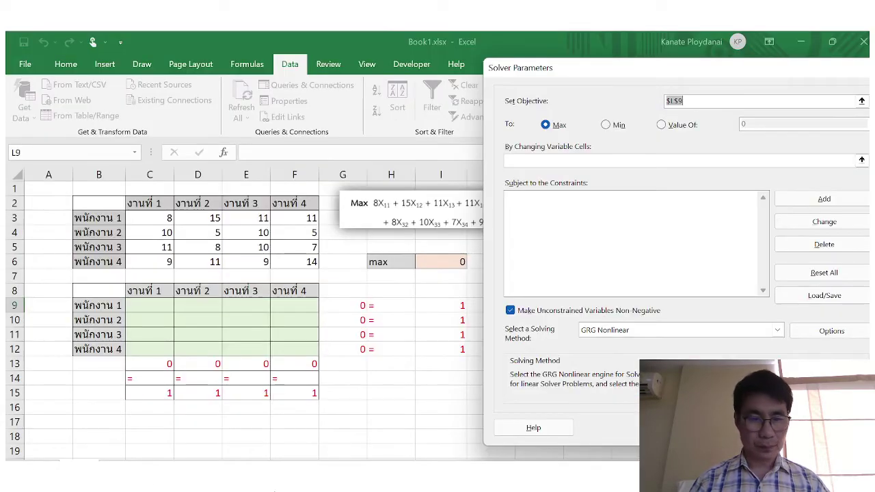
click(65, 478)
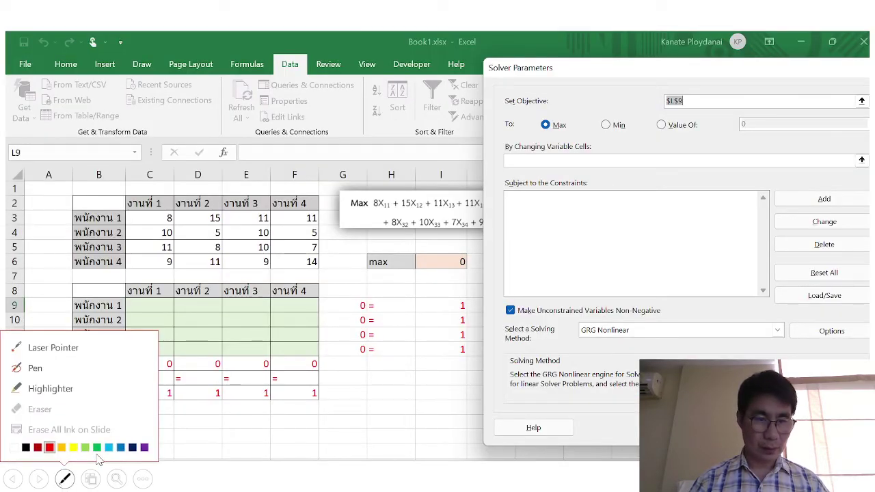
click(97, 448)
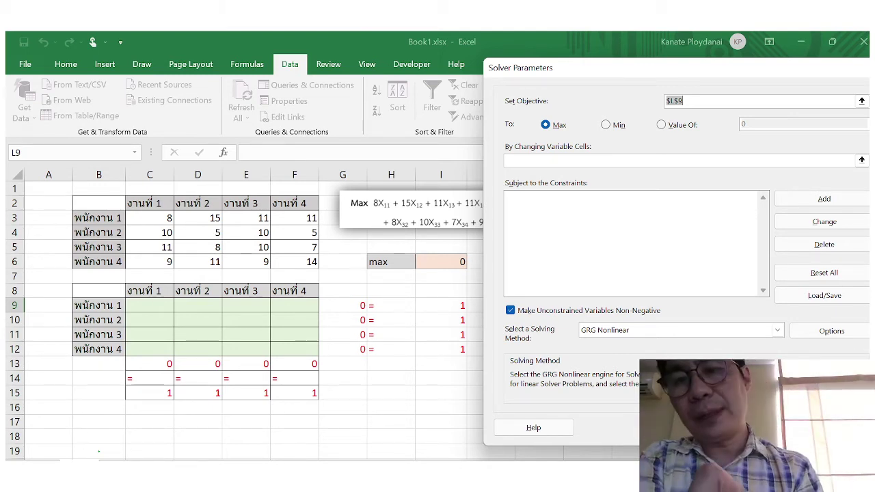
drag(613, 53, 687, 99)
mouse_move(612, 76)
mouse_down()
mouse_move(628, 93)
mouse_move(636, 73)
mouse_up()
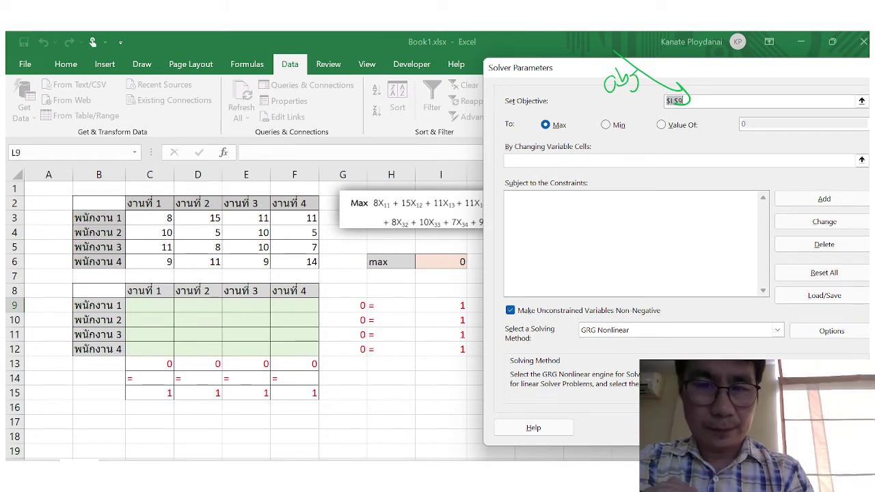
drag(580, 122, 569, 139)
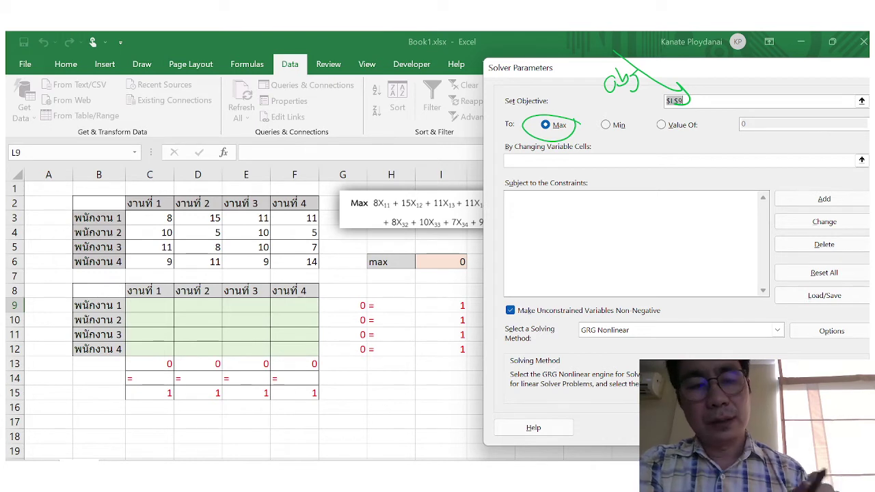
mouse_move(333, 311)
mouse_down()
mouse_move(115, 312)
mouse_move(301, 281)
mouse_move(318, 194)
mouse_move(513, 158)
mouse_up()
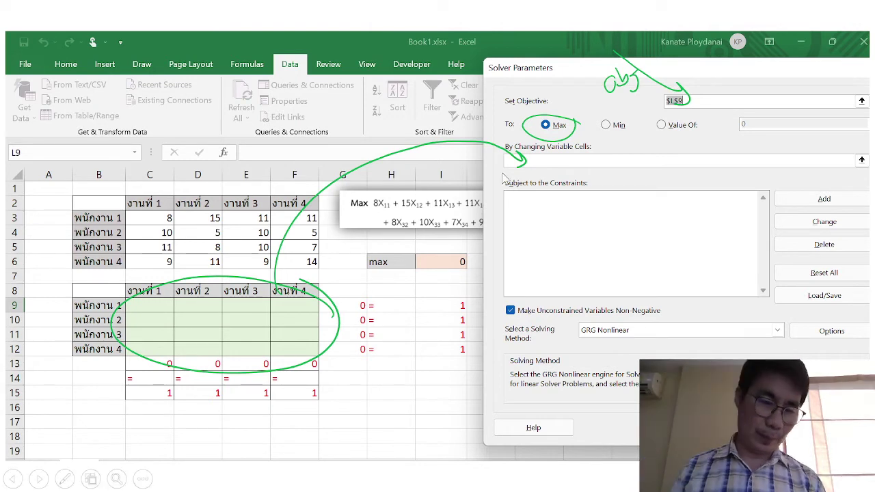
- In dark red ink, circle both constraint blocks with arrows to the Subject to the Constraints box, and put crosses beside GRG Nonlinear
click(64, 479)
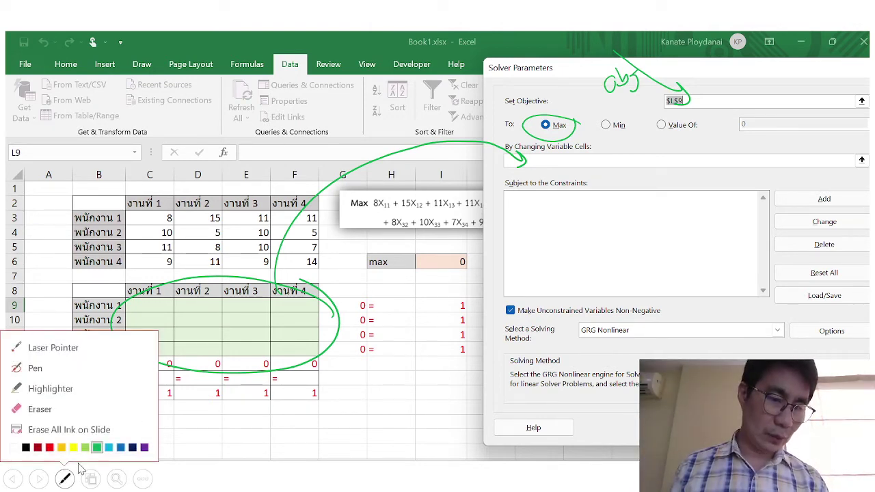
click(43, 449)
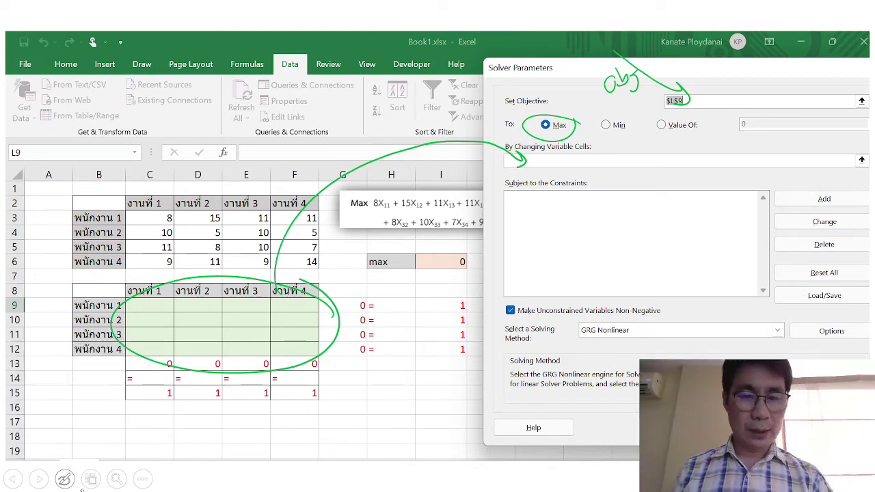
mouse_move(347, 383)
mouse_down()
mouse_move(140, 331)
mouse_move(332, 383)
mouse_move(521, 286)
mouse_move(563, 240)
mouse_up()
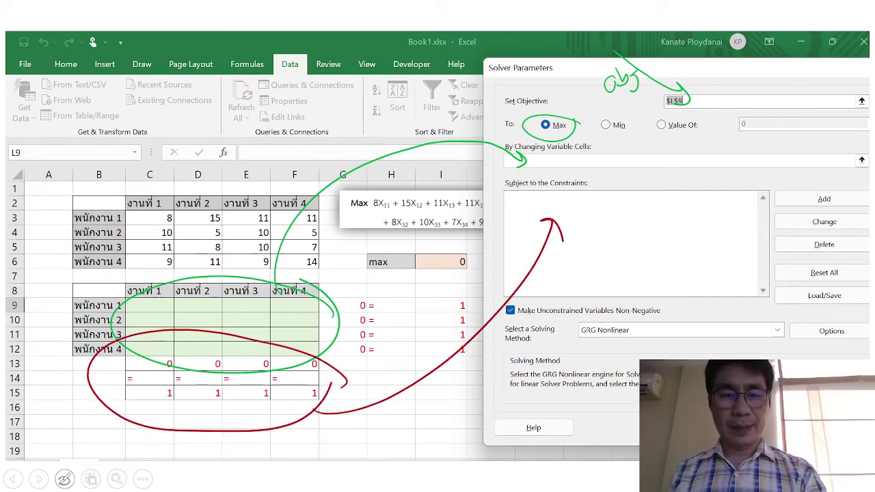
mouse_move(437, 270)
mouse_down()
mouse_move(472, 384)
mouse_move(509, 231)
mouse_move(533, 229)
mouse_up()
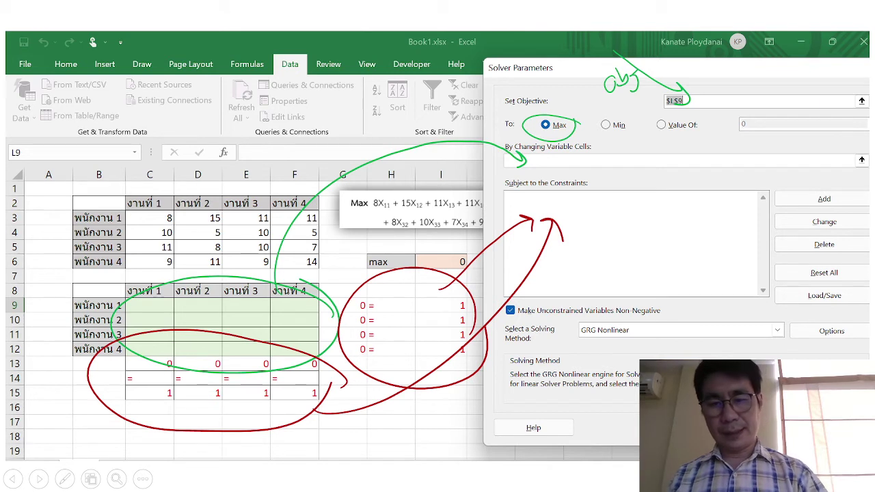
drag(669, 319, 650, 331)
drag(654, 320, 704, 335)
drag(707, 317, 694, 335)
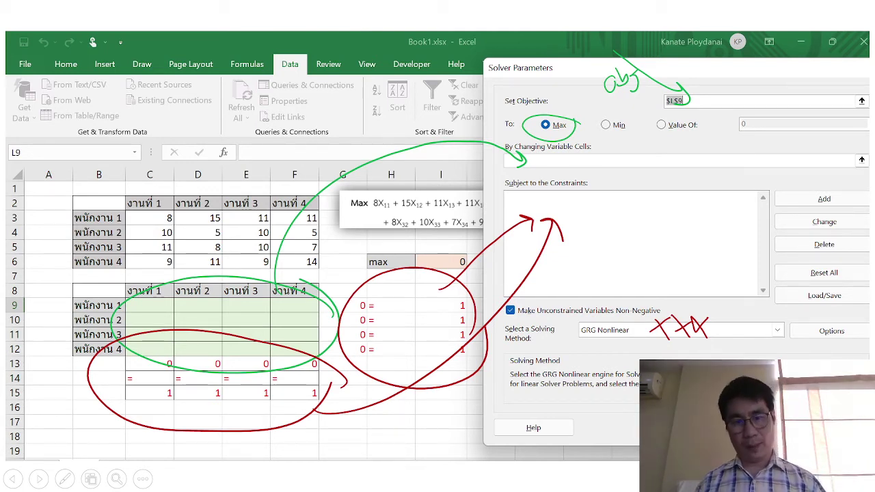
- End the slide show, discard the ink annotations, switch back to Excel and move the Solver dialog so it is fully visible
key(Escape)
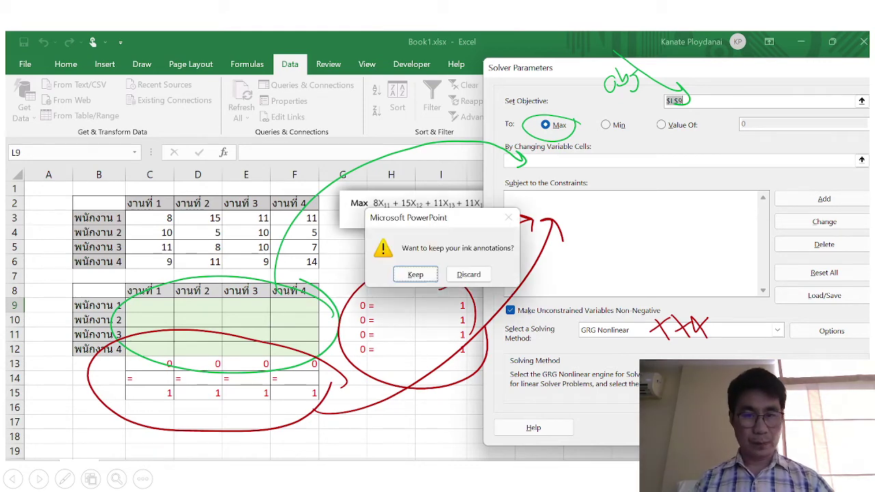
click(468, 274)
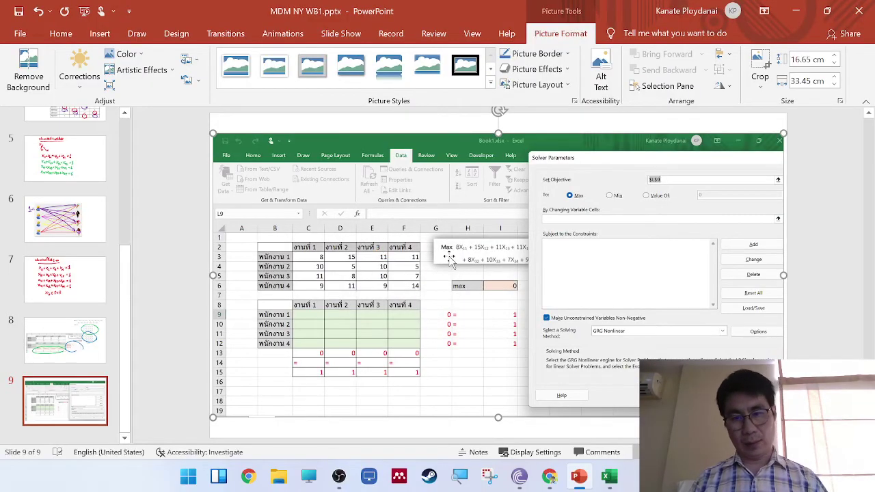
click(609, 477)
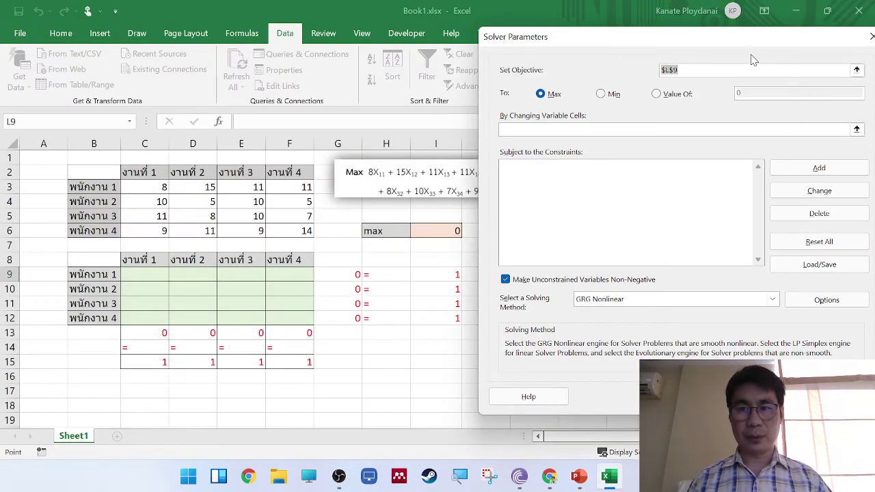
drag(747, 46, 436, 55)
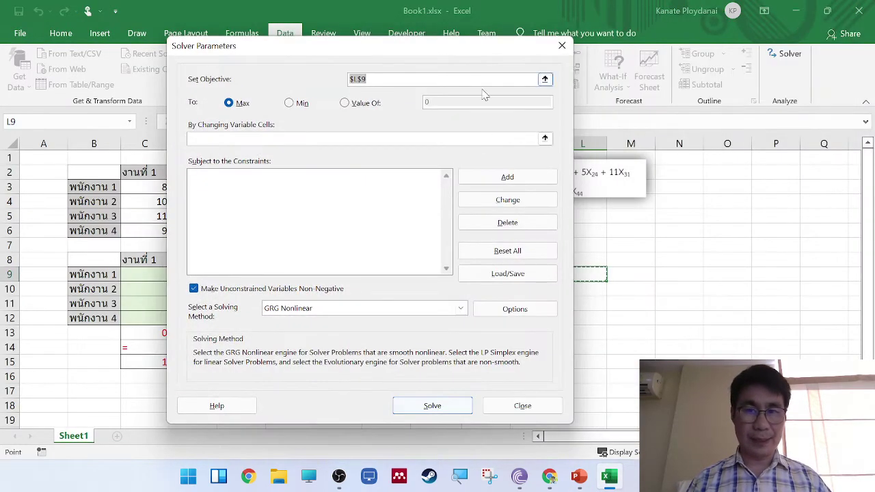
- Set the Solver objective to the max total cell I6
click(545, 80)
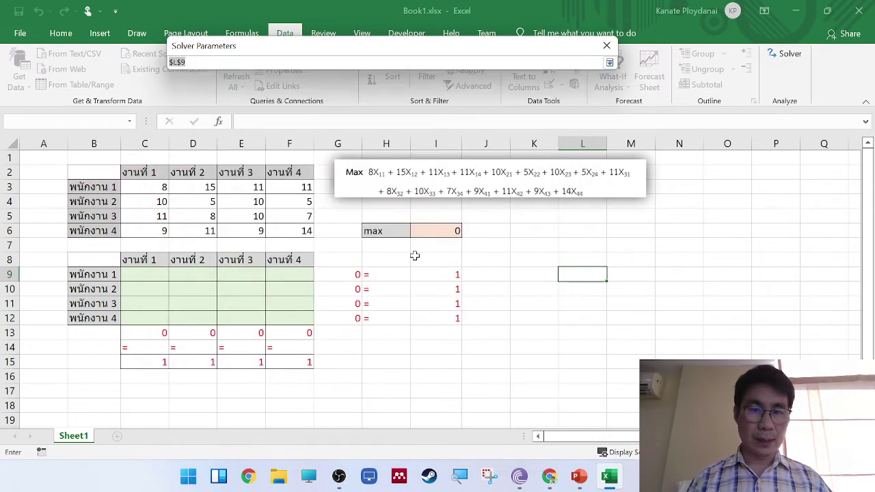
click(432, 234)
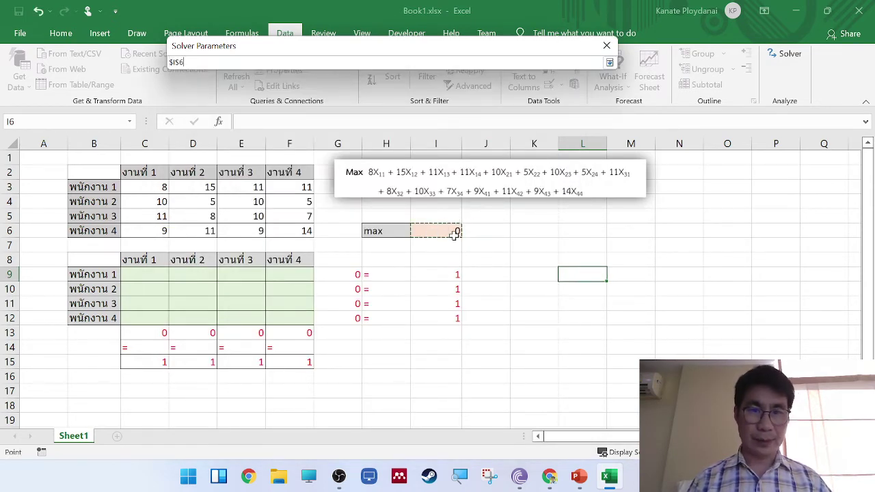
key(Return)
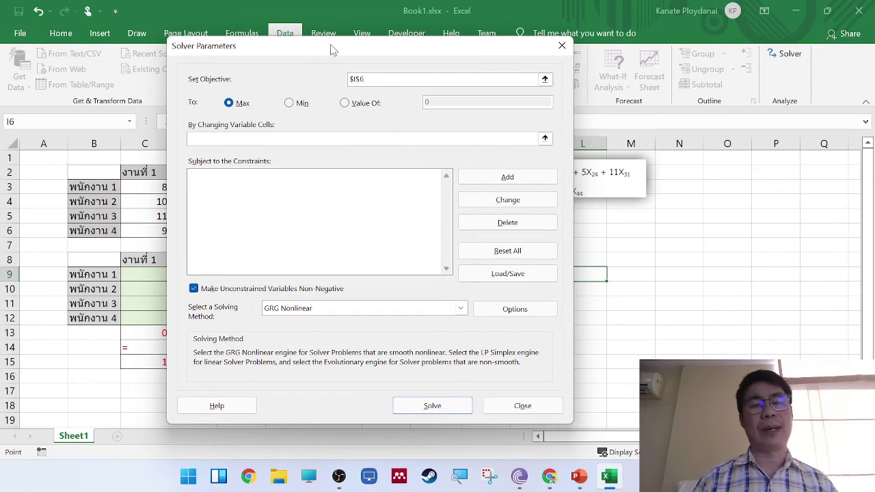
- Set the Solver's changing variable cells to the green assignment range C9:F12
drag(332, 48, 431, 45)
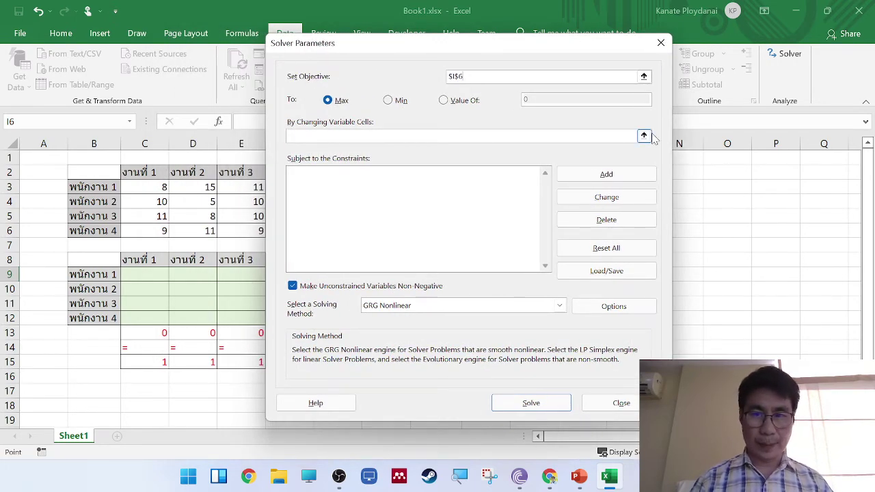
click(643, 135)
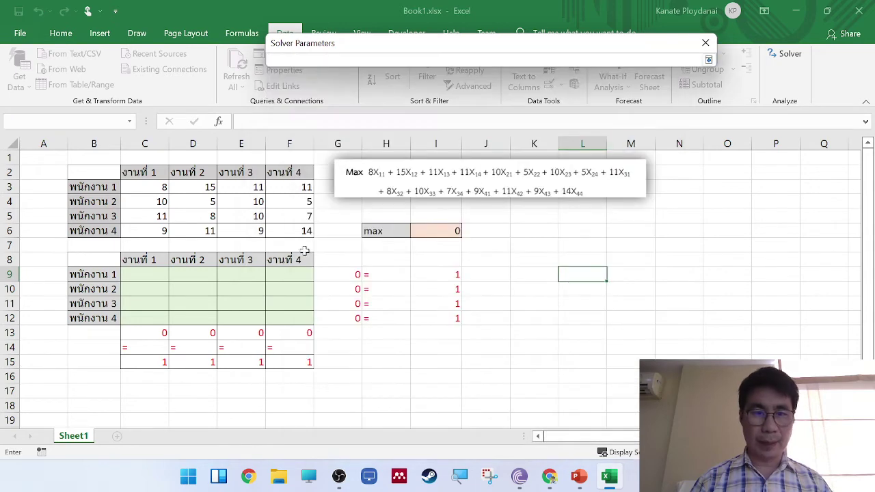
drag(161, 277, 215, 299)
drag(284, 319, 283, 317)
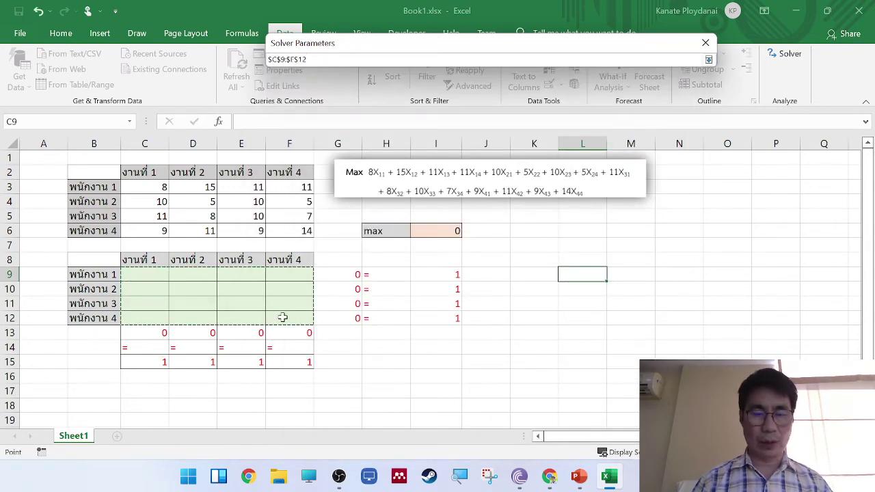
key(Return)
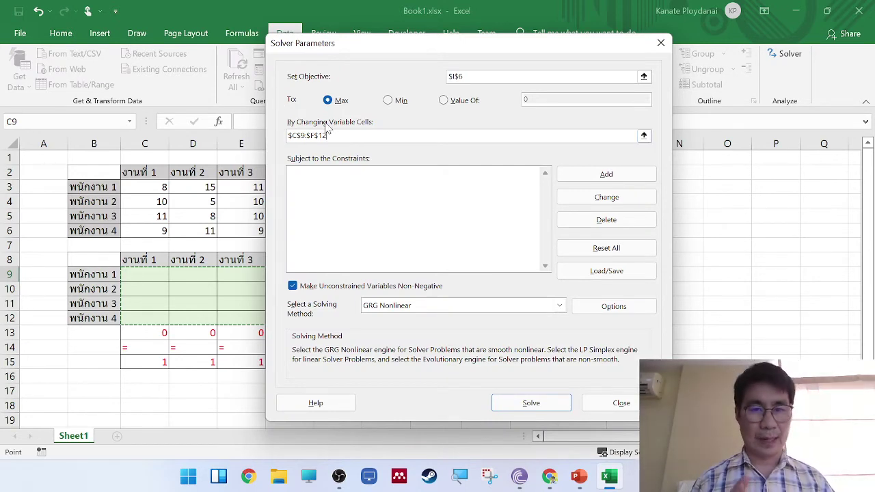
- Add a Solver constraint requiring the column totals C13:F13 to equal C15:F15
click(586, 173)
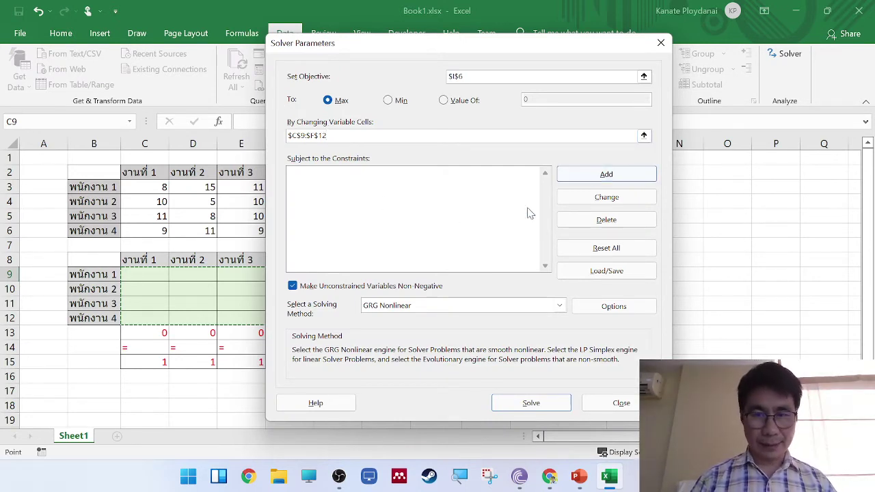
click(601, 176)
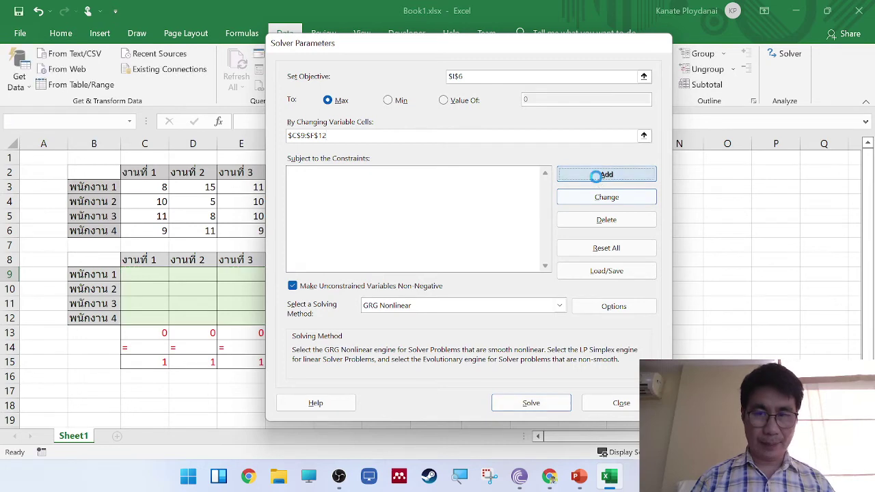
click(418, 232)
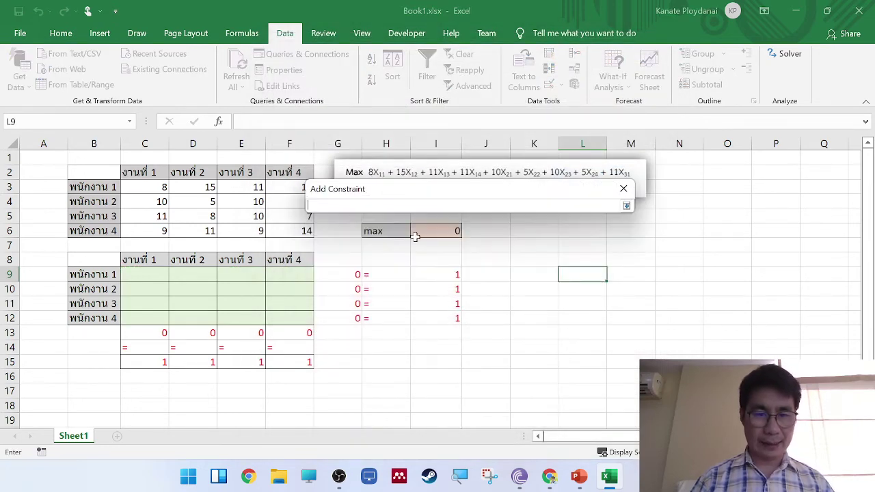
click(165, 333)
drag(164, 333, 279, 335)
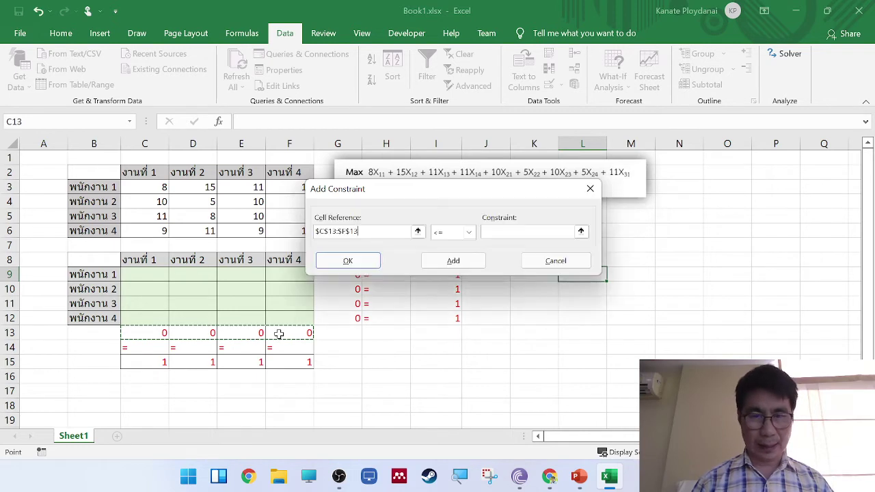
click(470, 233)
click(457, 253)
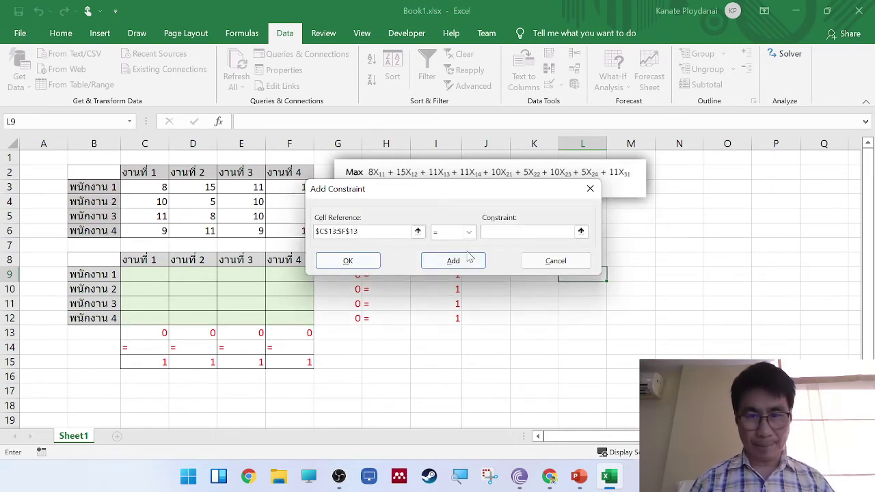
click(581, 231)
drag(149, 365, 279, 360)
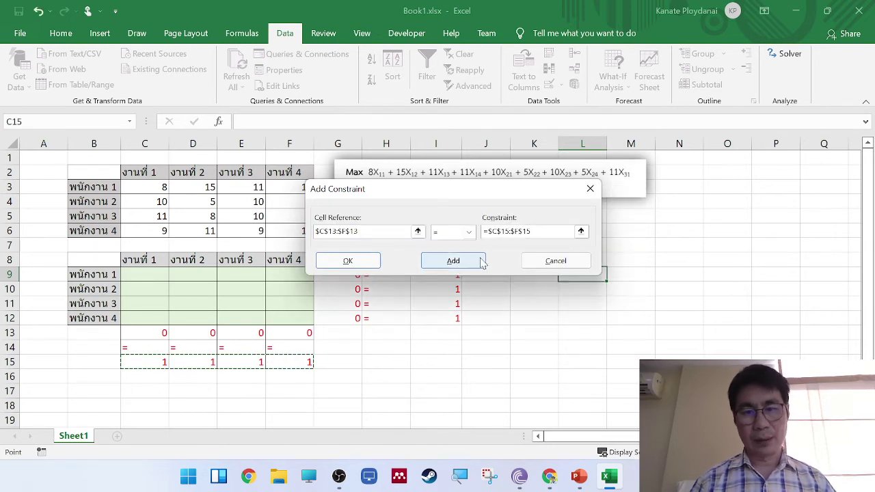
click(477, 263)
- Add a second Solver constraint requiring the row totals G9:G12 to equal I9:I12
drag(469, 187, 446, 114)
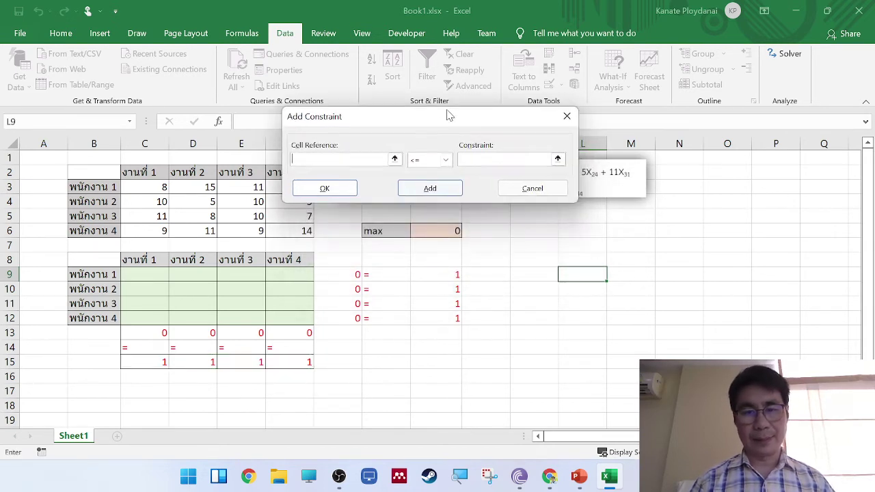
click(395, 158)
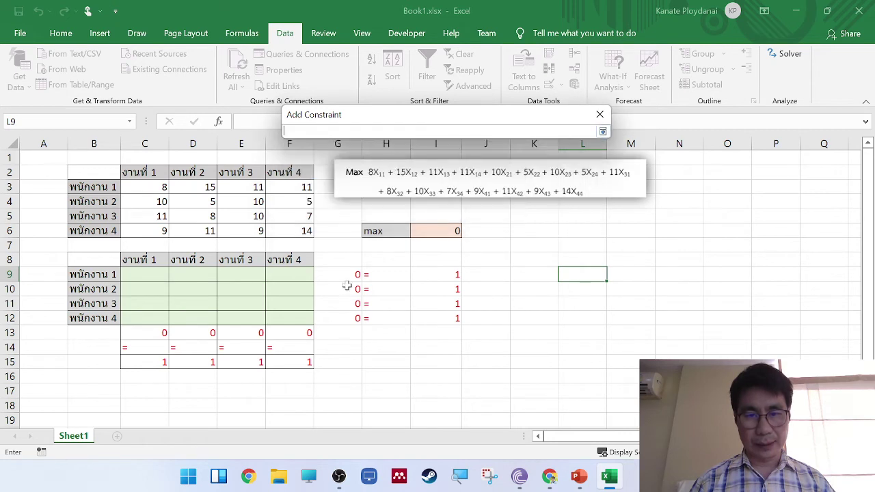
drag(345, 274, 346, 313)
key(Return)
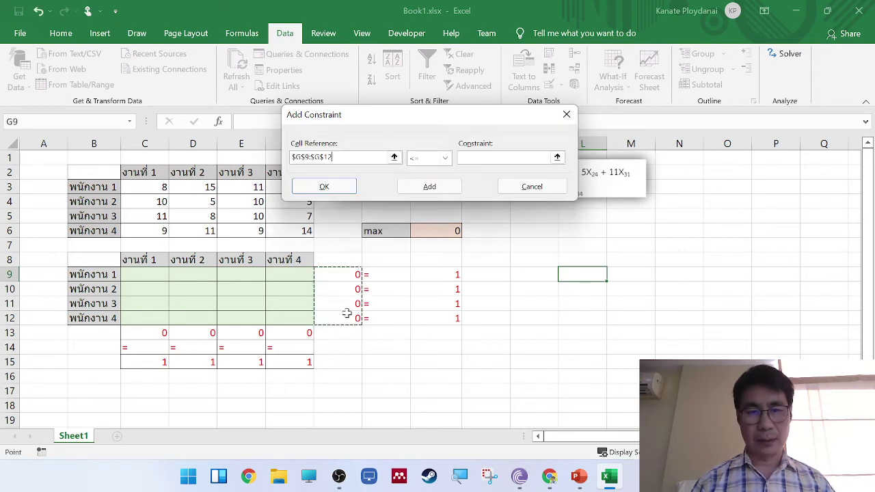
click(444, 158)
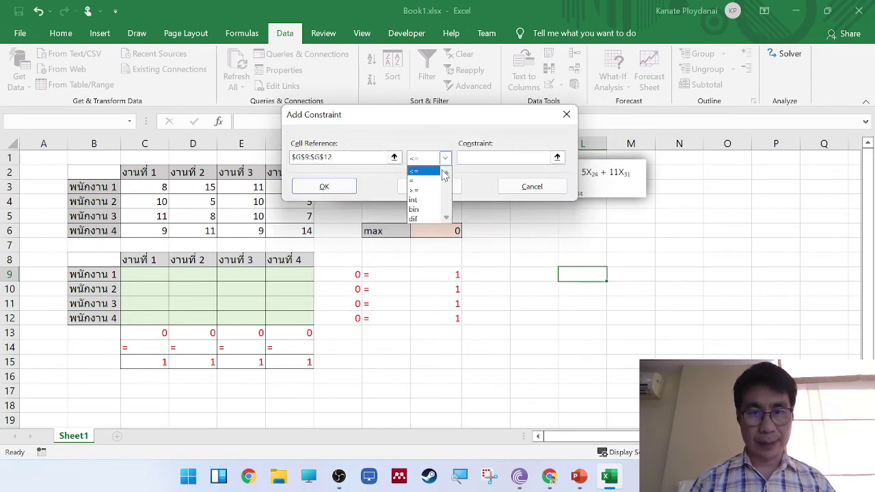
click(428, 181)
click(557, 158)
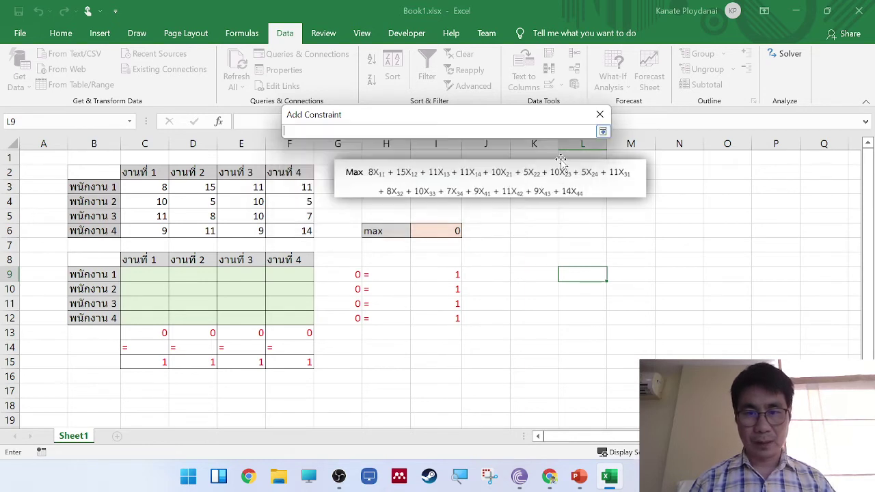
drag(445, 271, 446, 313)
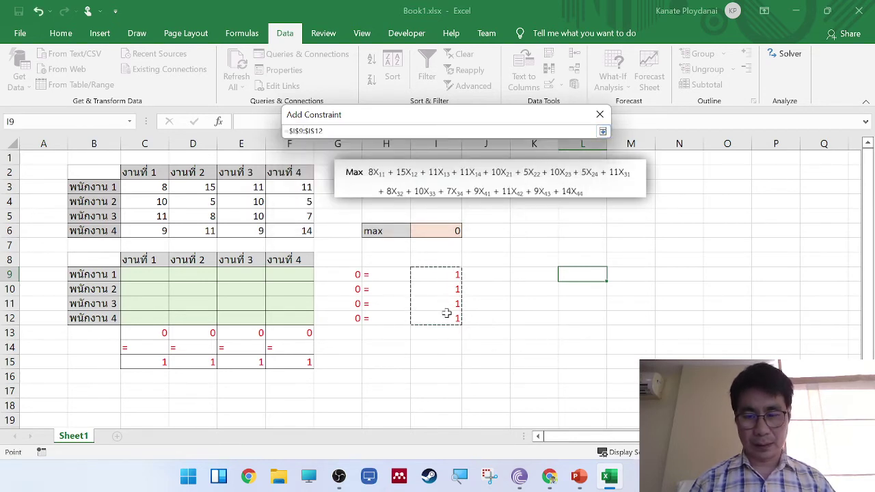
key(Return)
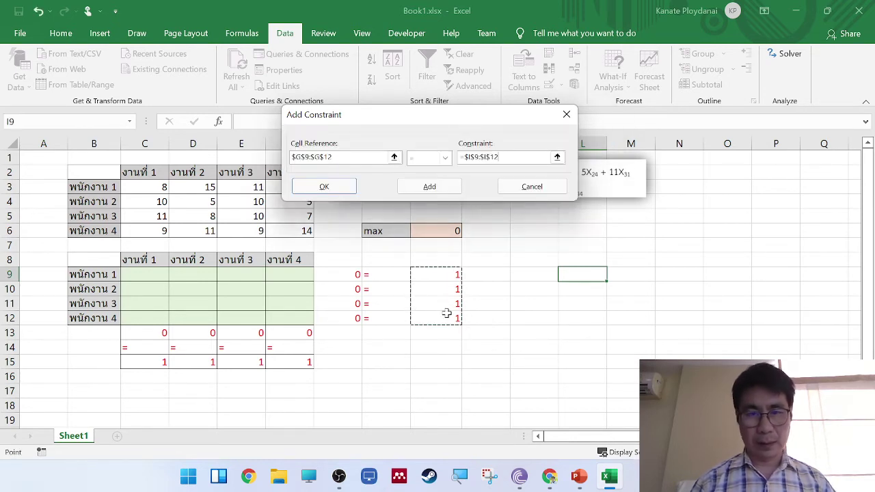
click(344, 189)
- Check the two listed constraints and choose Simplex LP as the solving method
click(295, 141)
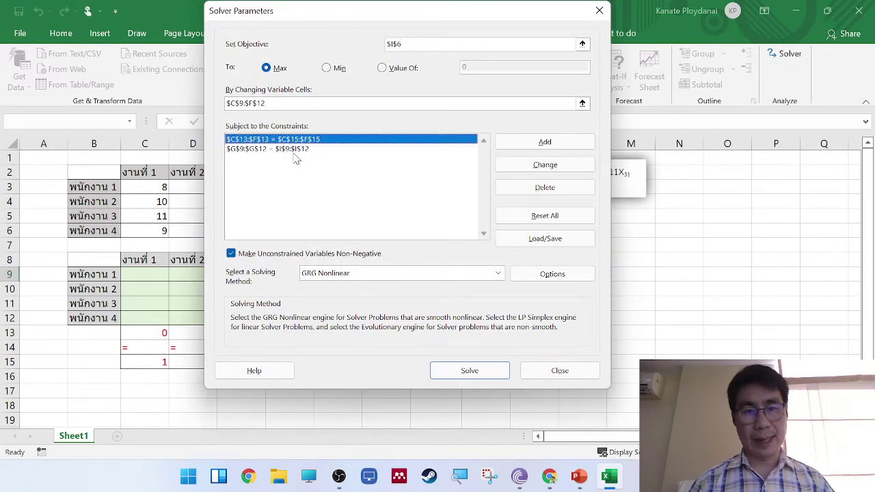
click(294, 151)
click(498, 274)
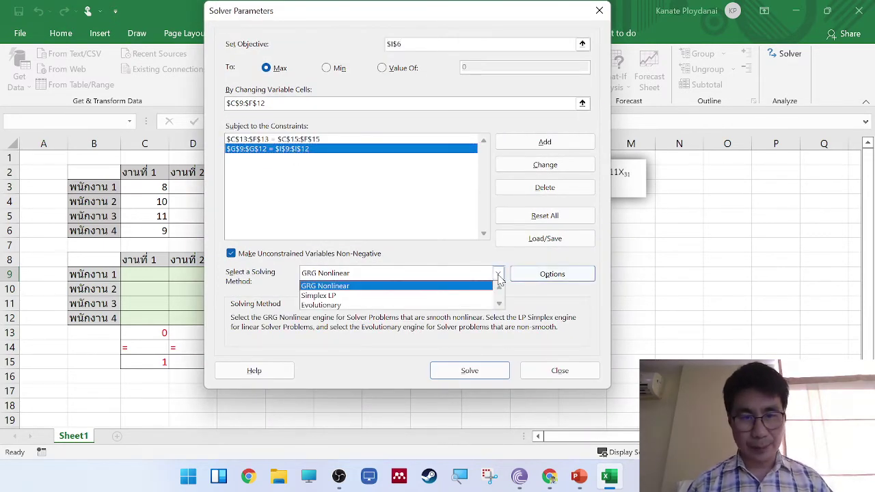
click(480, 296)
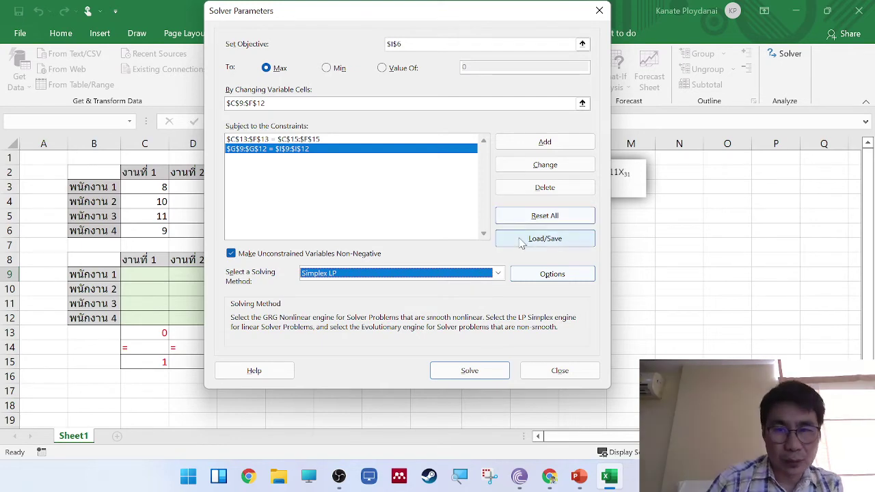
- Add a Solver constraint making the assignment cells C9:F12 binary
click(544, 145)
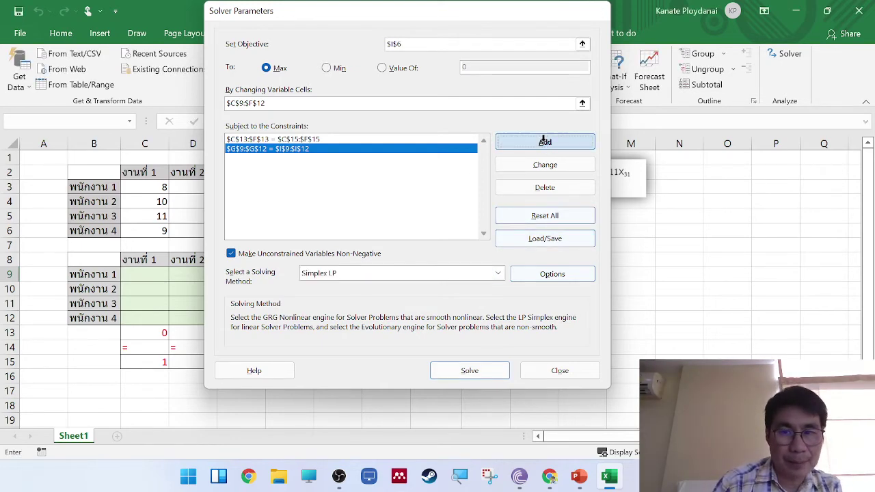
drag(459, 156, 503, 91)
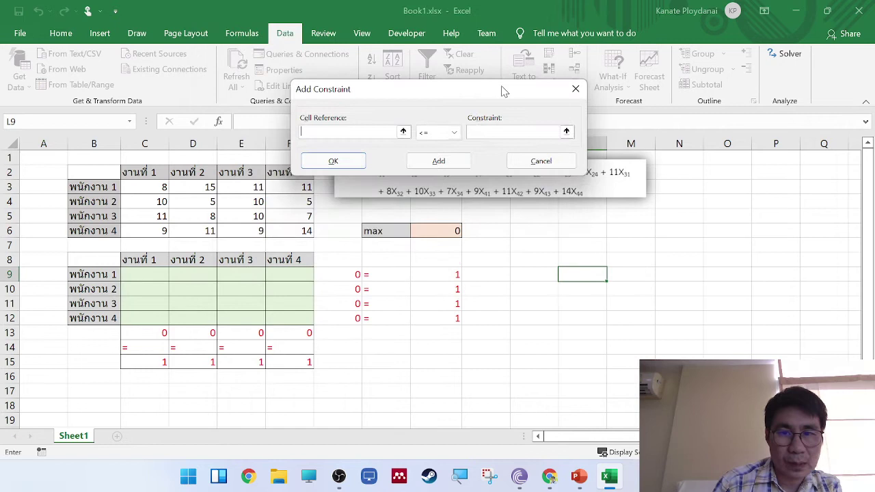
click(402, 131)
drag(133, 275, 267, 314)
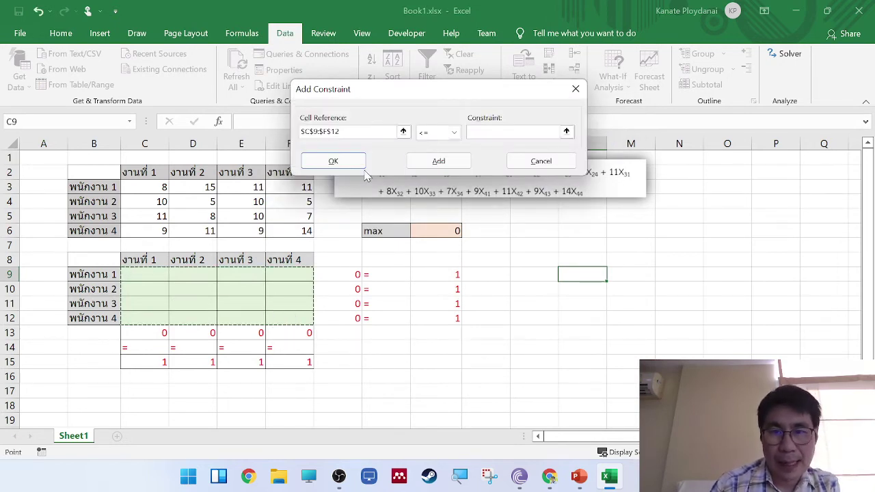
click(454, 132)
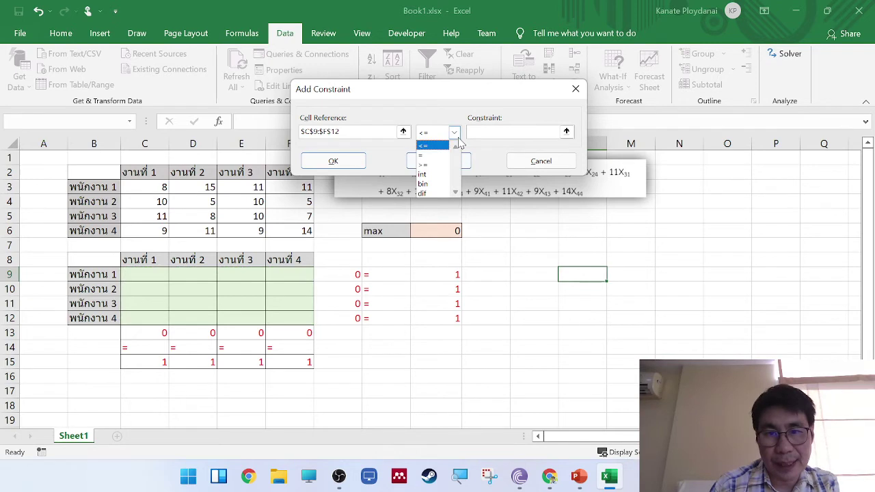
click(441, 185)
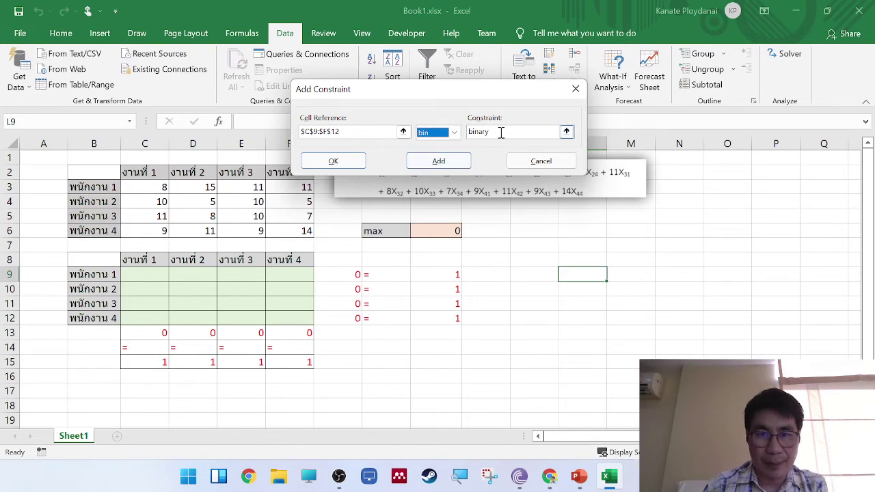
drag(490, 96, 524, 294)
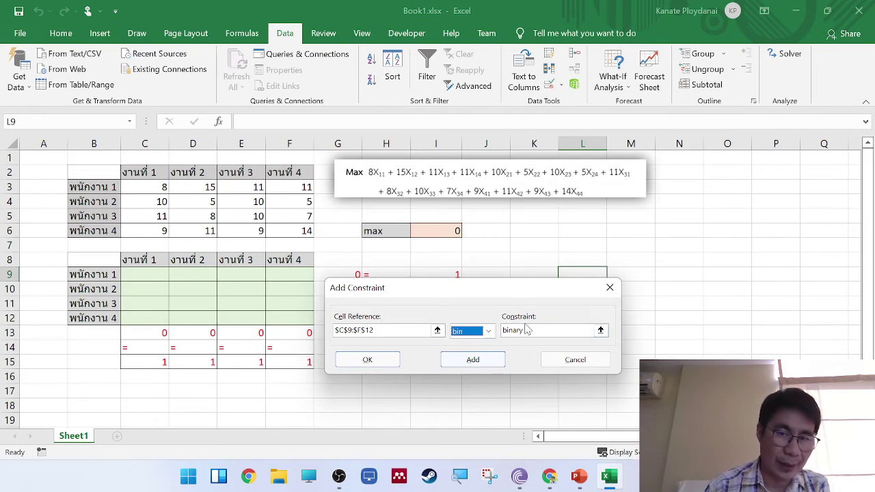
click(374, 361)
- Solve the assignment model and keep the Solver solution on the sheet
drag(490, 77, 719, 38)
click(629, 168)
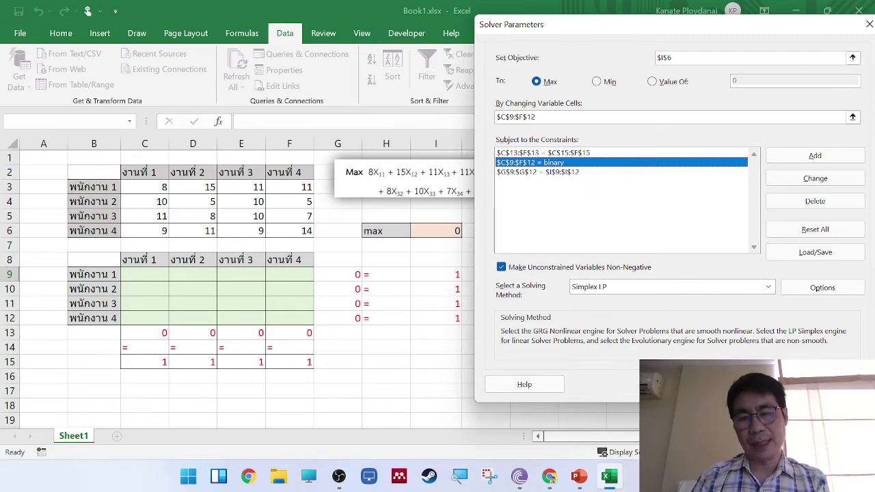
click(755, 384)
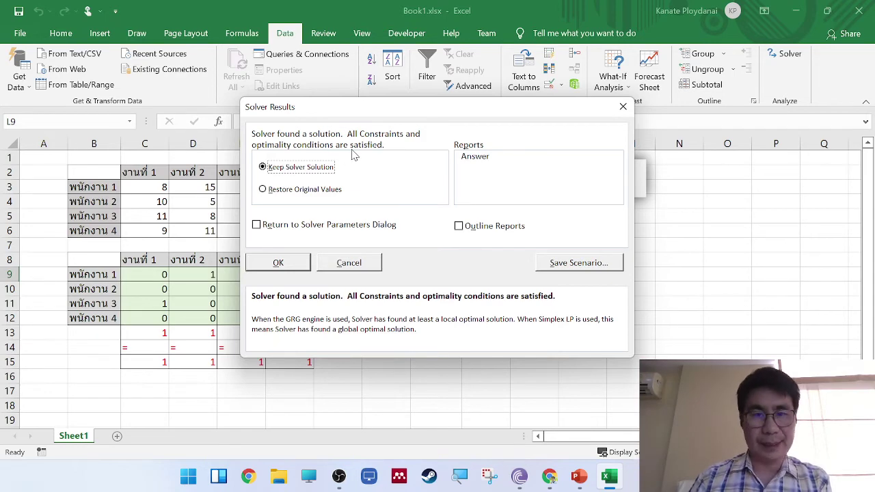
click(273, 262)
click(748, 345)
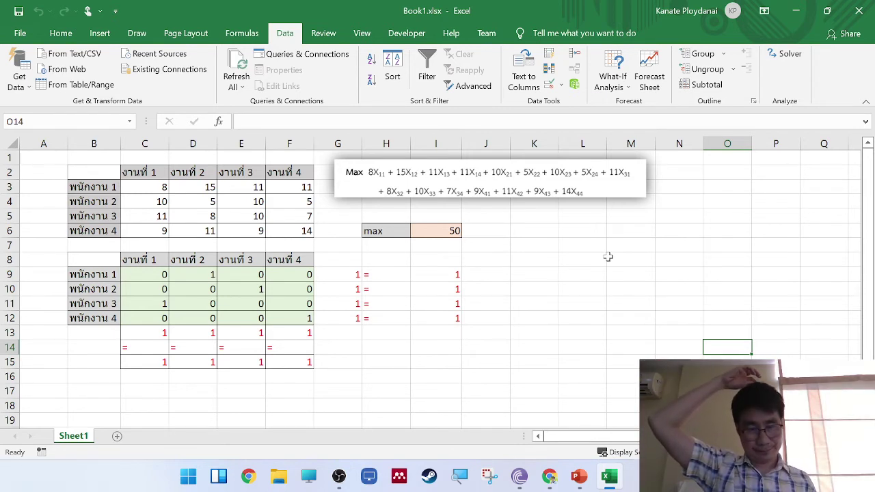
- Reopen Solver and delete the binary constraint on C9:F12
click(785, 55)
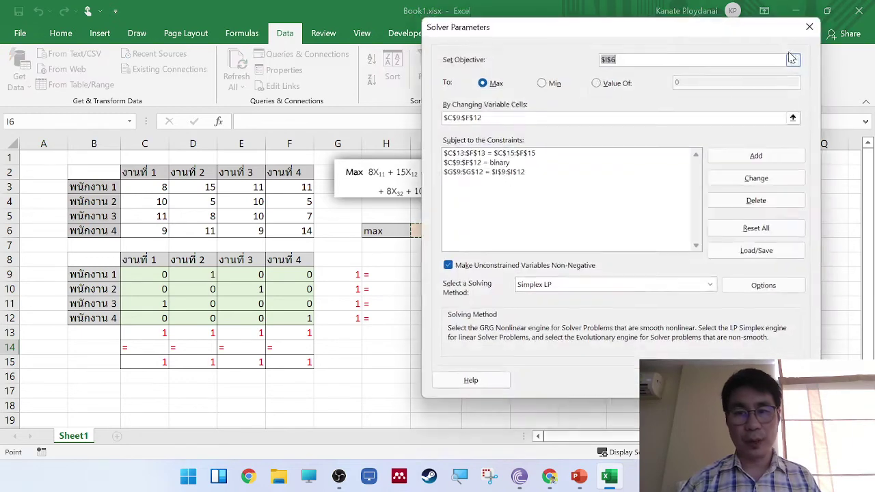
click(521, 172)
click(528, 162)
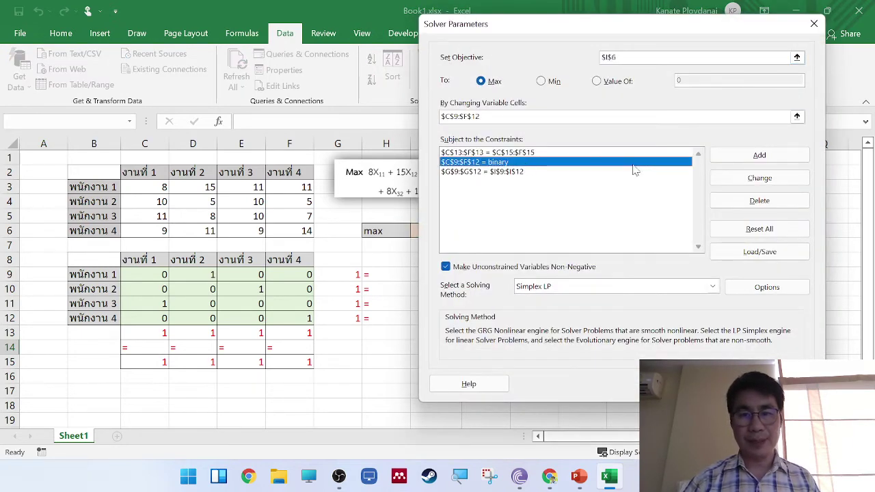
click(758, 201)
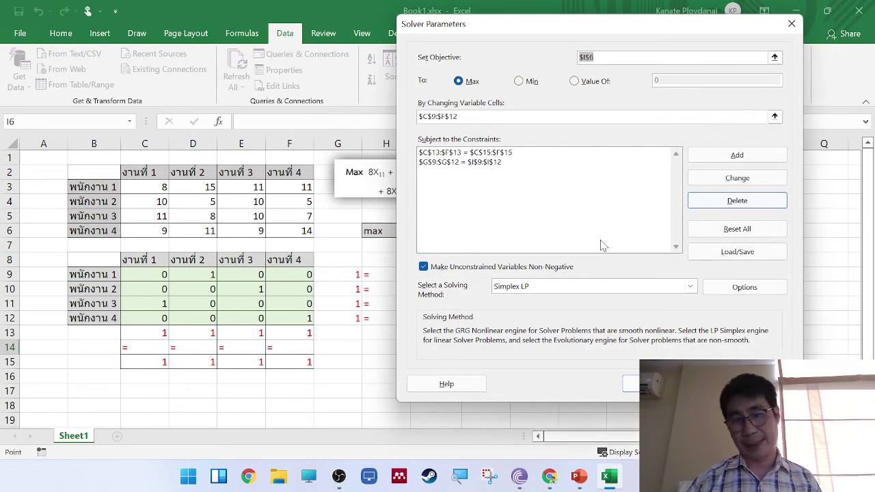
- Start a new Solver constraint with the assignment range C9:F12 as its cell reference
click(727, 156)
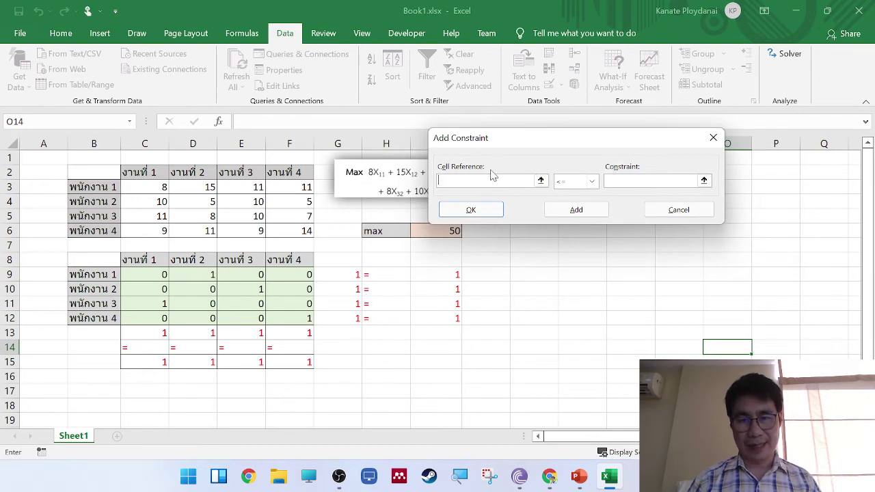
click(541, 180)
drag(131, 280, 279, 319)
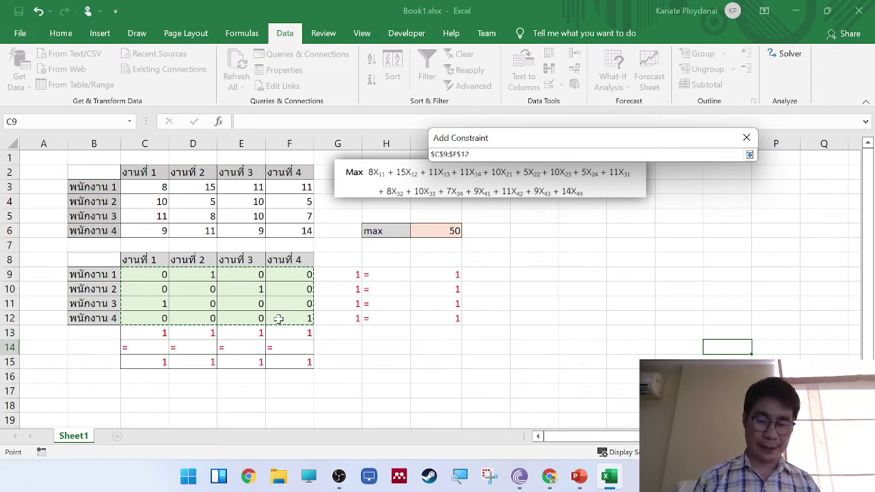
- Add a Solver constraint that makes the assignment cells $C$9:$F$12 binary
key(Return)
click(592, 181)
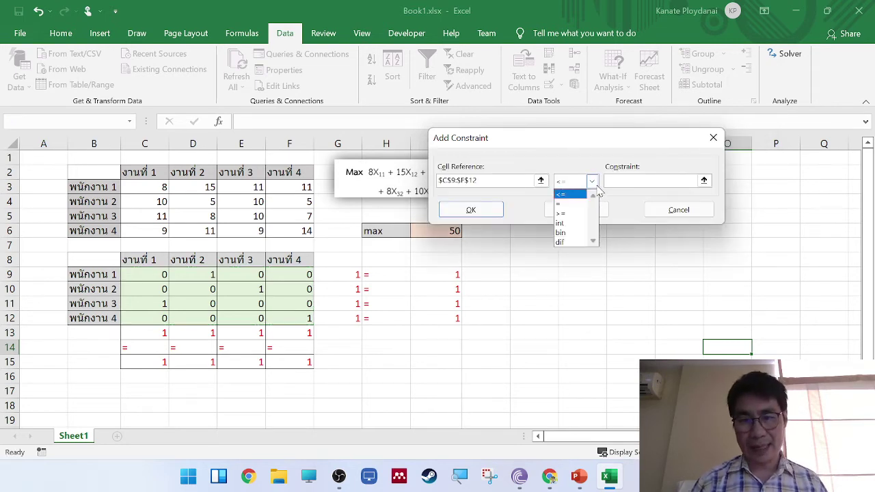
click(576, 234)
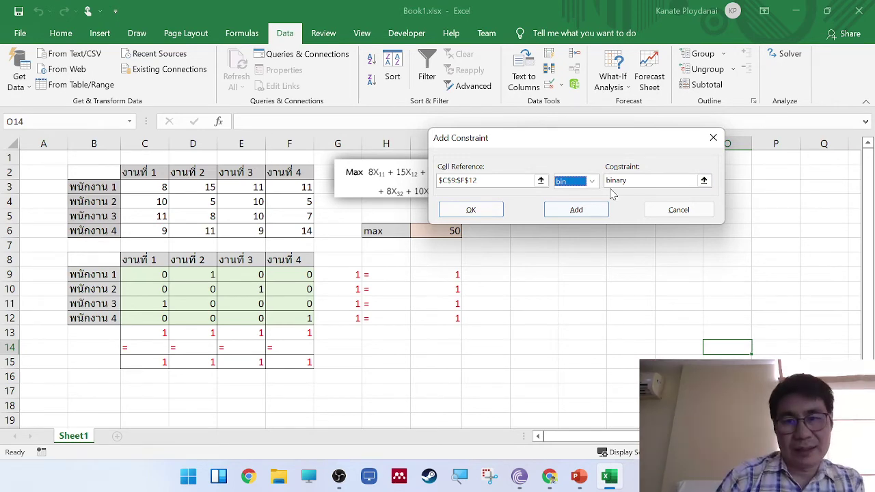
click(470, 210)
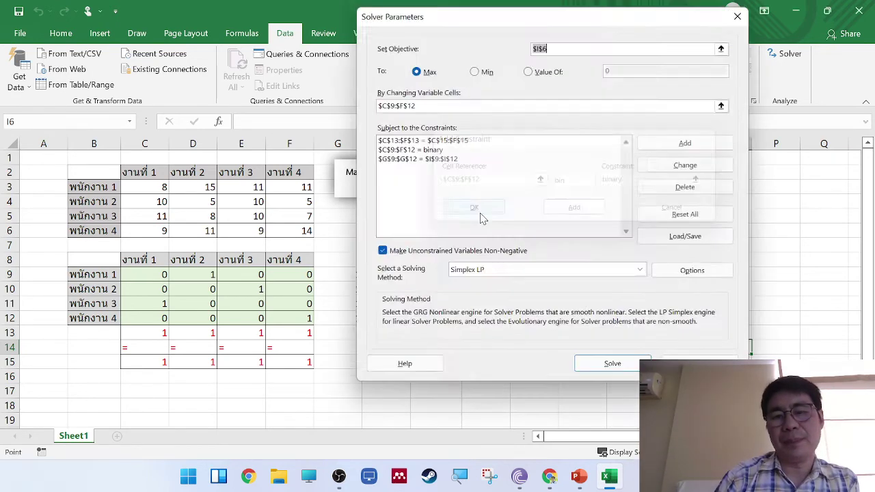
- Solve the assignment model with Simplex LP and keep the Solver solution, then check the objective formula and the assignment cells C9:F12
click(435, 149)
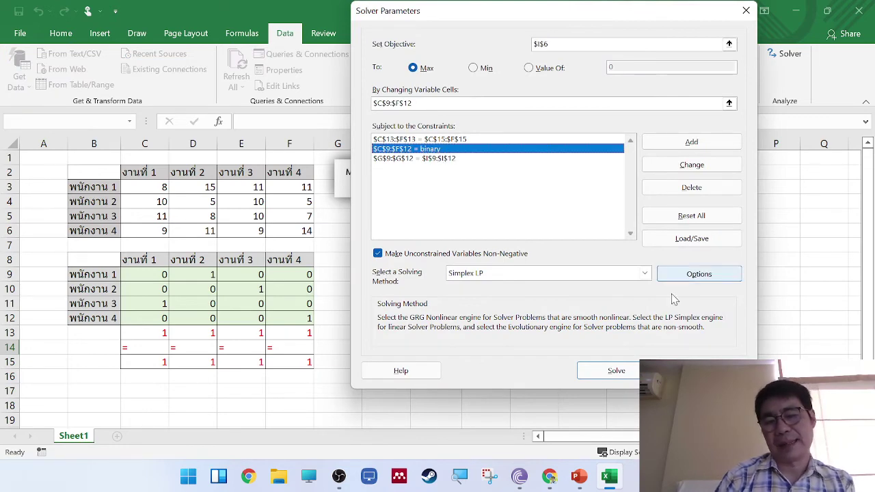
click(614, 370)
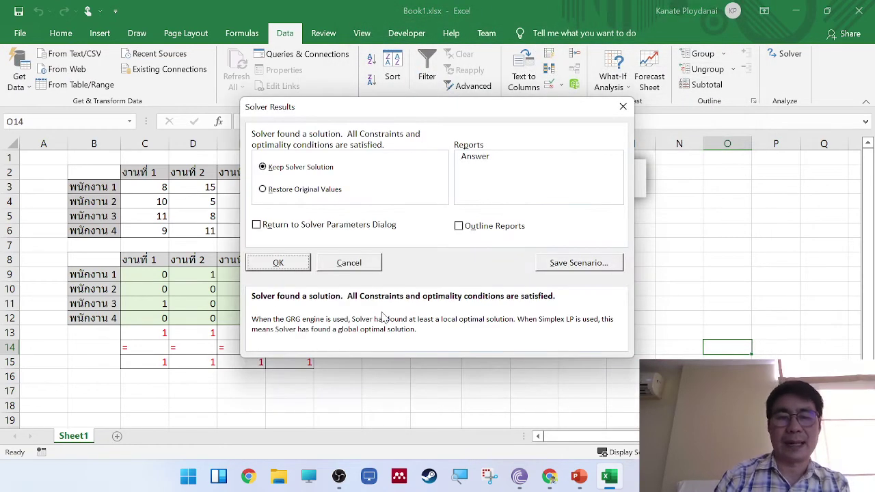
click(306, 264)
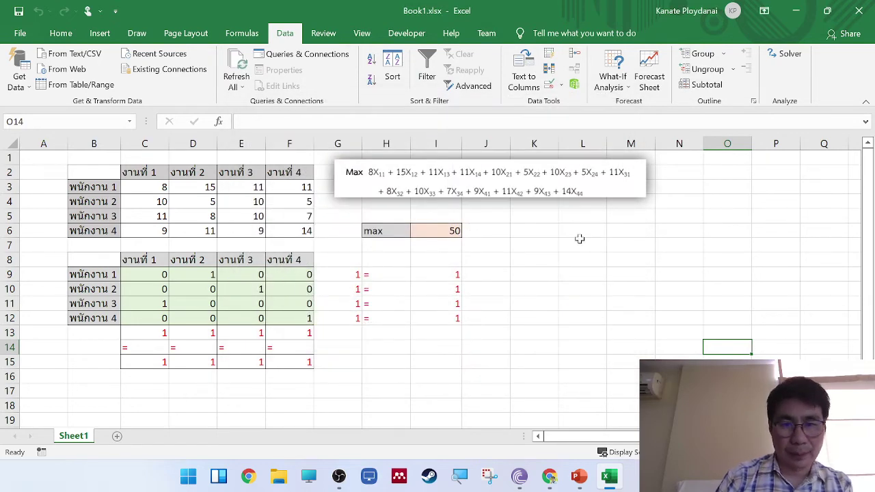
click(436, 226)
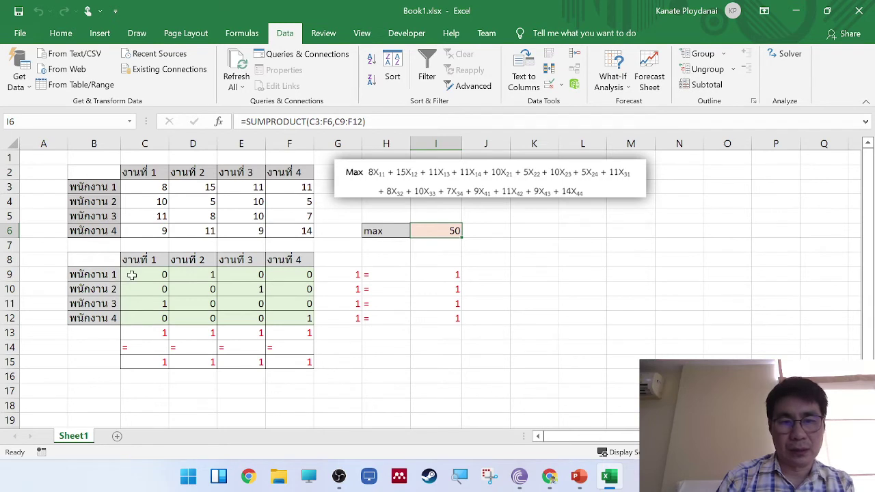
drag(130, 275, 280, 320)
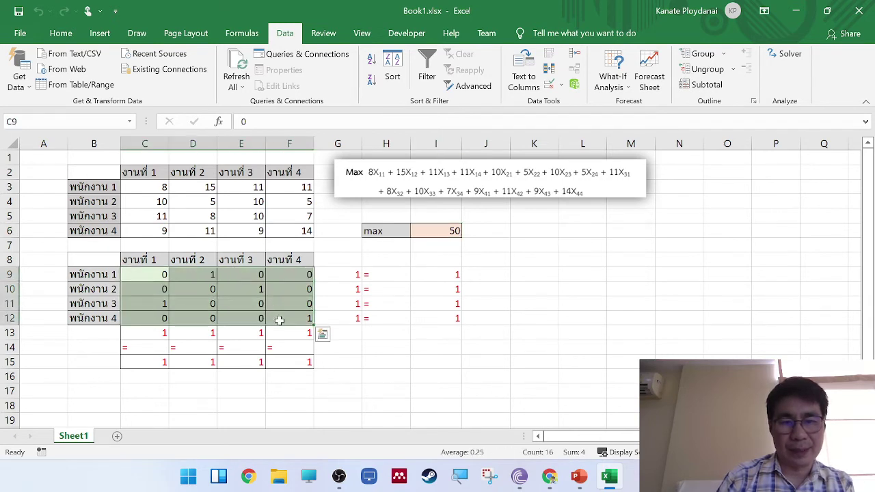
click(429, 331)
- Fill the chosen assignment cell of พนักงาน 1 (D9) with the theme's grey accent colour
click(103, 281)
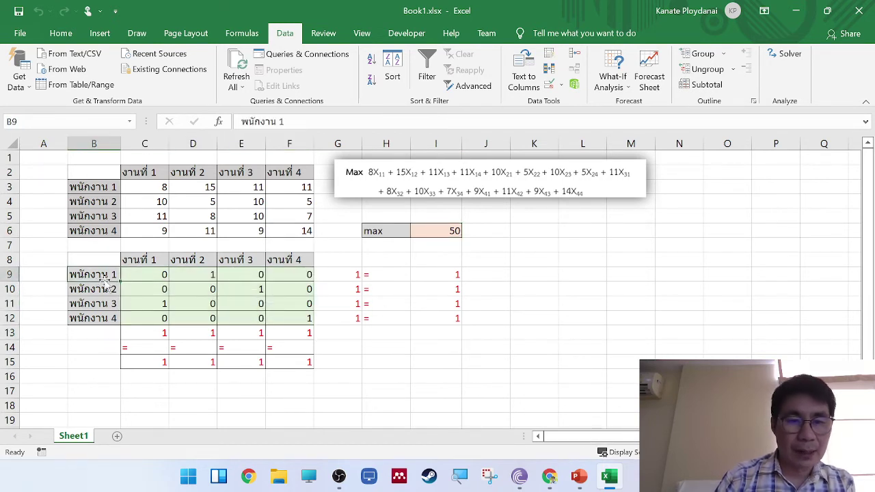
click(185, 275)
click(99, 33)
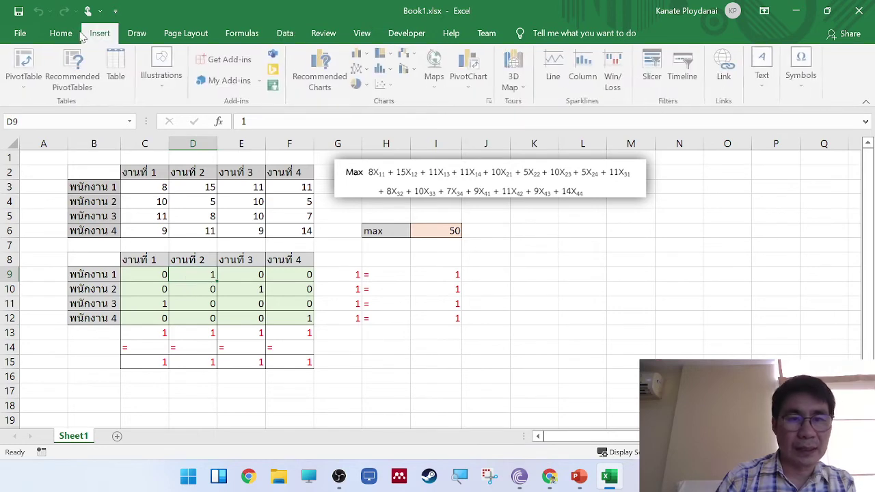
click(61, 33)
click(178, 80)
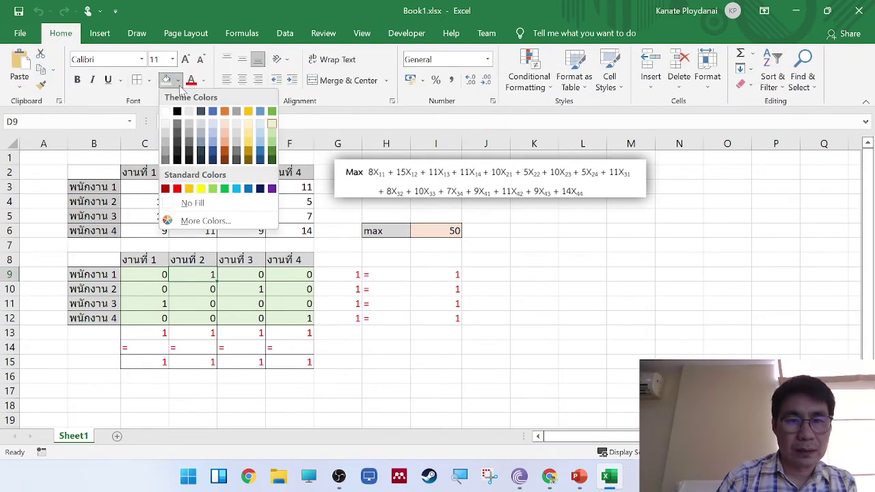
click(237, 112)
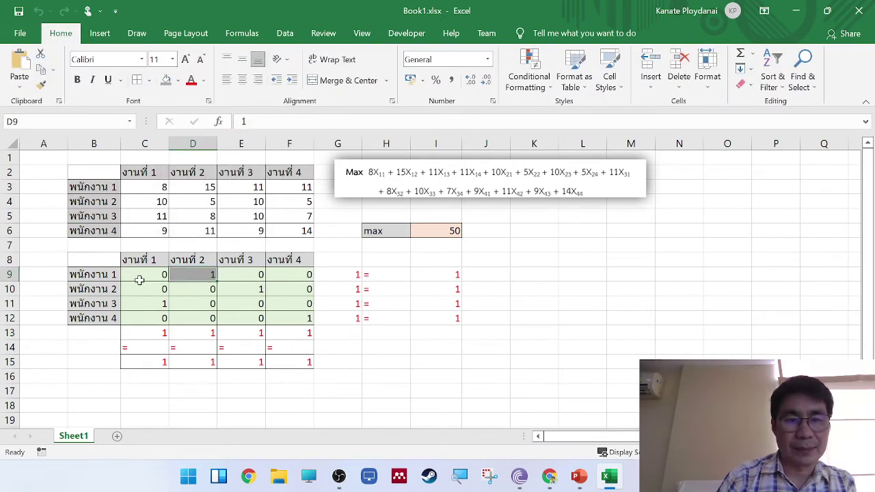
- Apply the same grey fill to the other chosen assignment cells E10, C11 and F12
click(106, 292)
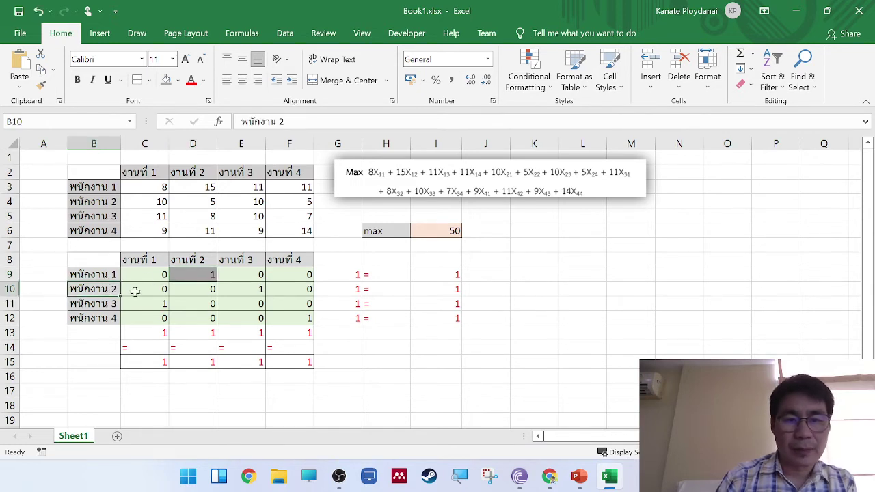
click(257, 290)
click(167, 80)
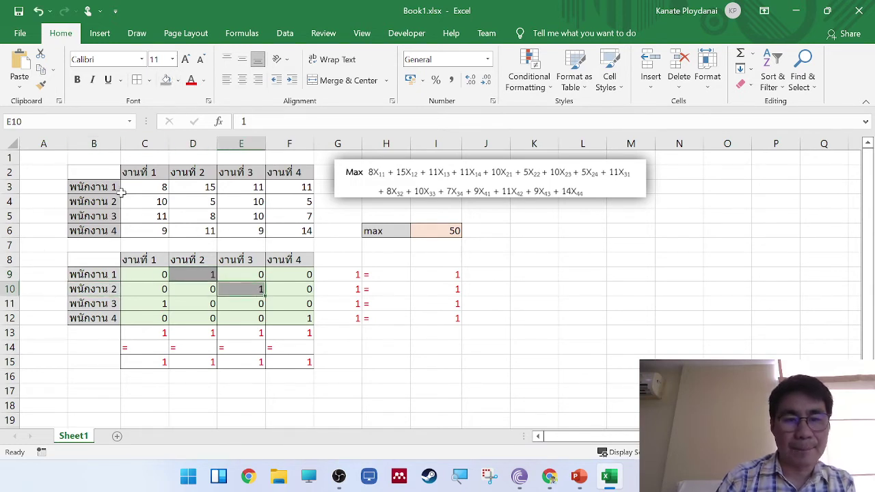
click(145, 306)
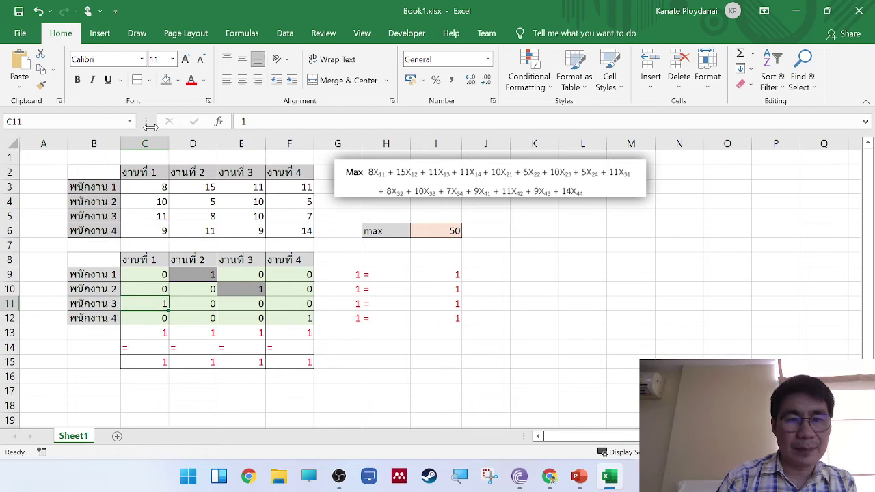
click(167, 80)
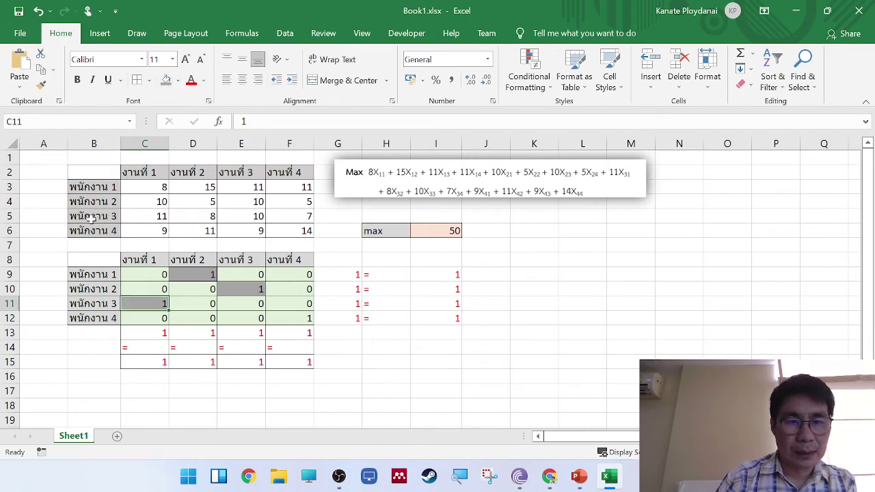
click(290, 321)
click(166, 80)
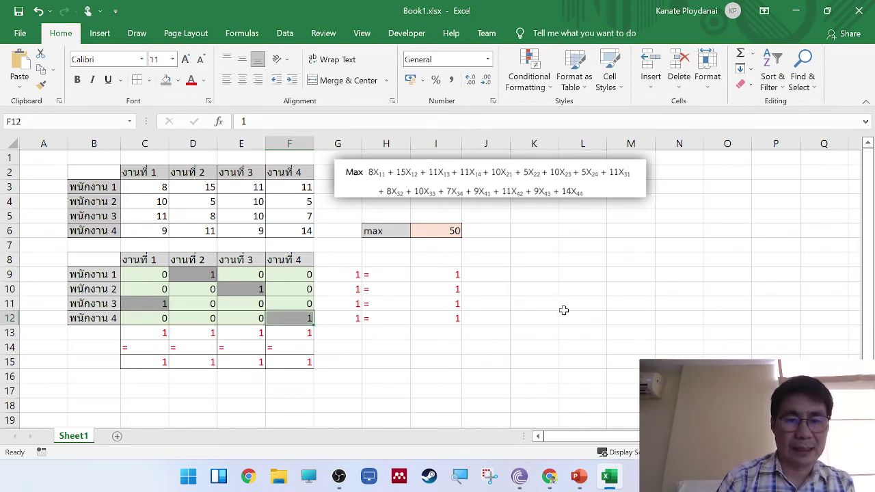
click(565, 309)
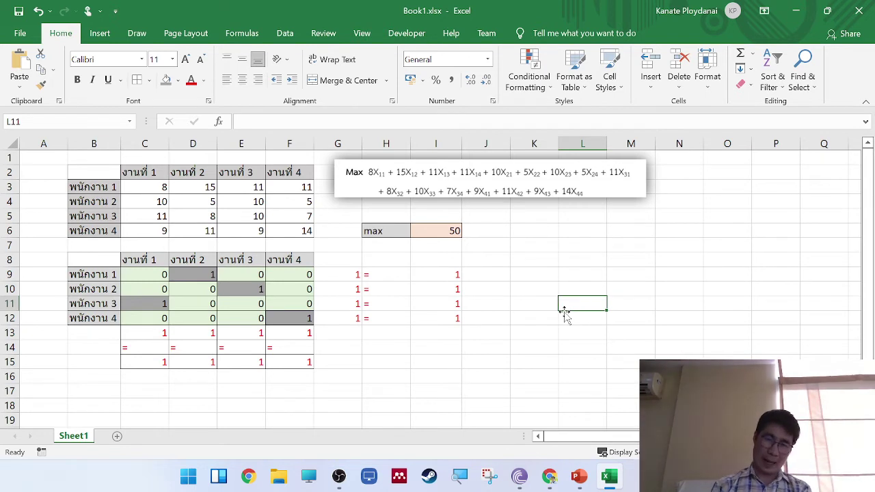
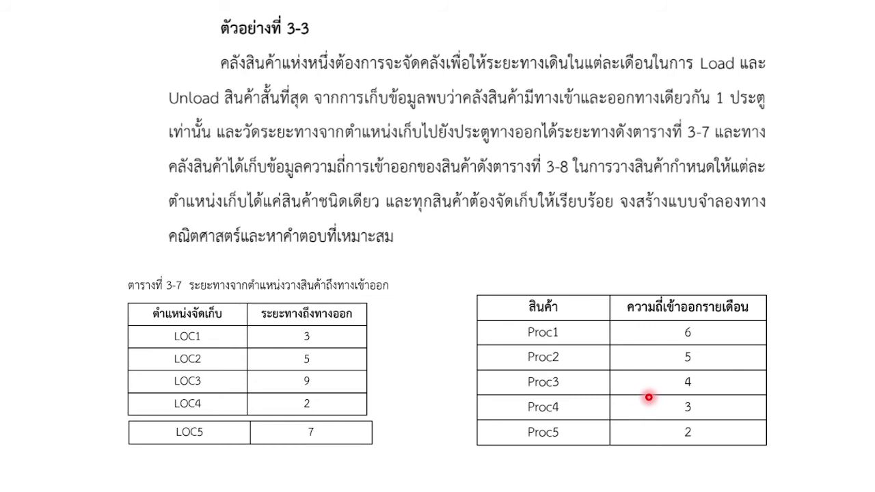
- End the slide show on the ตัวอย่างที่ 3-3 slide and deselect the product frequency table picture
key(Escape)
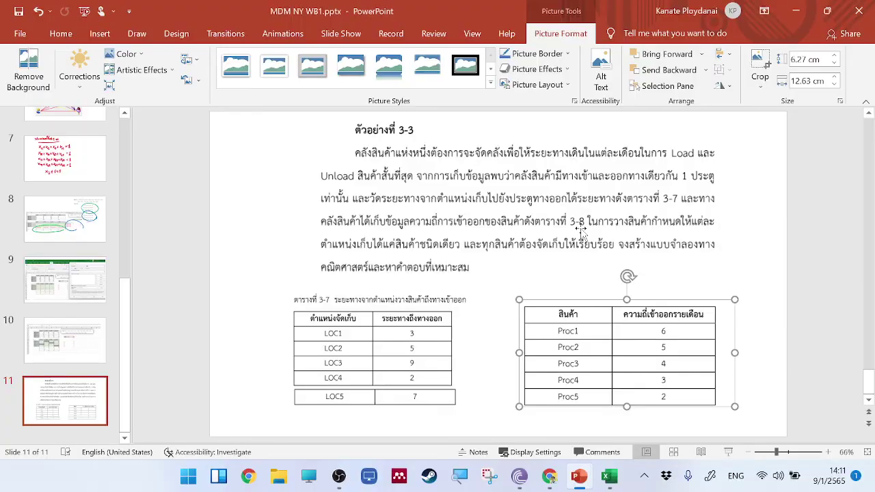
click(812, 271)
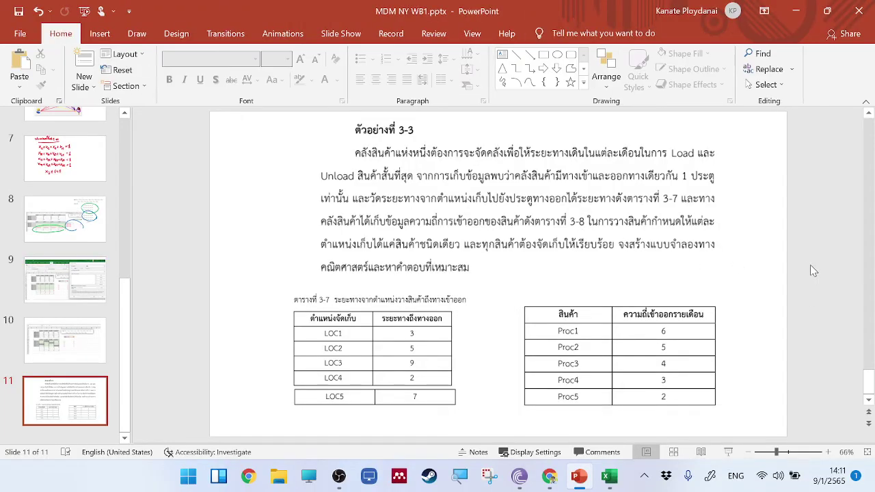
key(super+shift+s)
key(Escape)
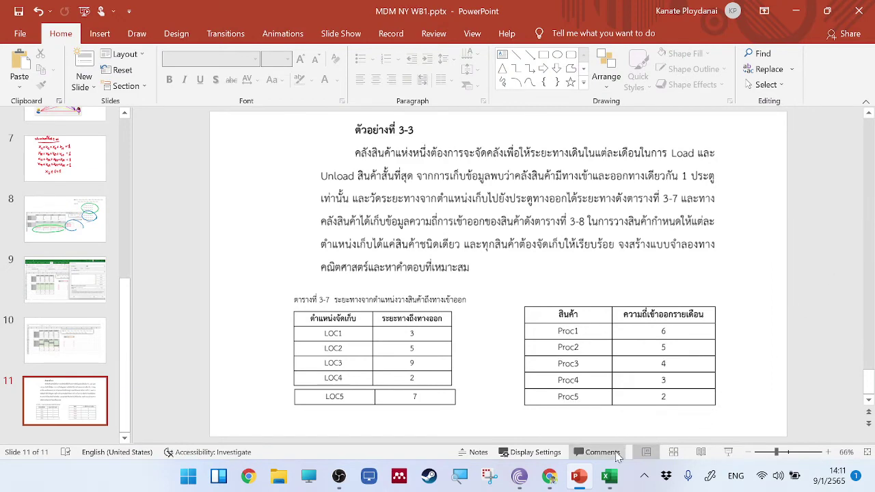
- Switch to the Book1.xlsx workbook in Excel and add a new blank worksheet
click(609, 477)
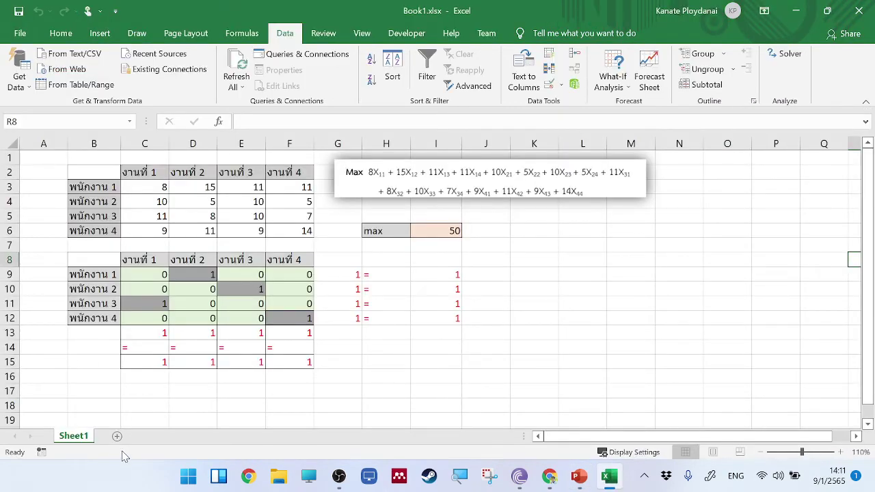
click(352, 429)
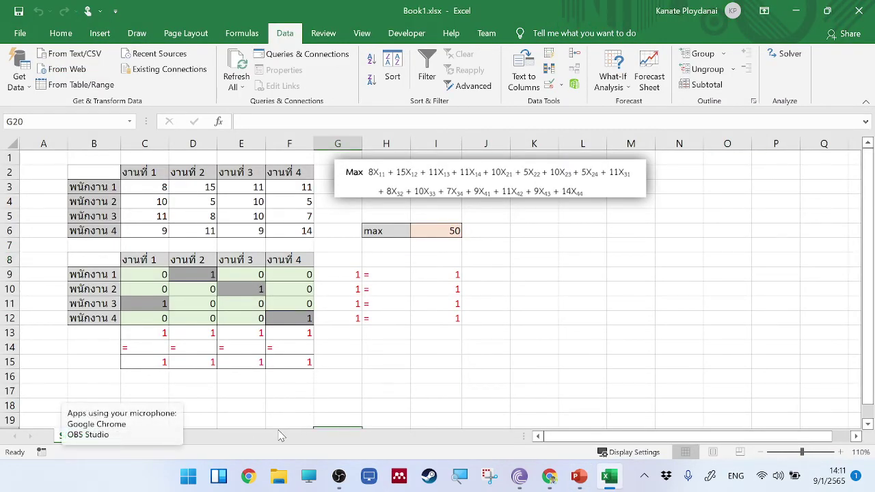
click(274, 413)
click(117, 437)
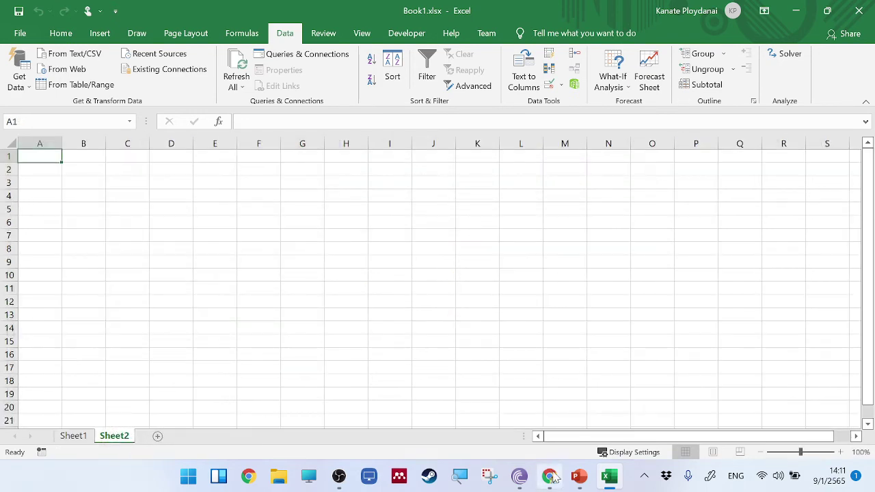
- Switch to PowerPoint and capture a rectangular screen snip of the LOC1–LOC5 distance table on the slide
click(579, 476)
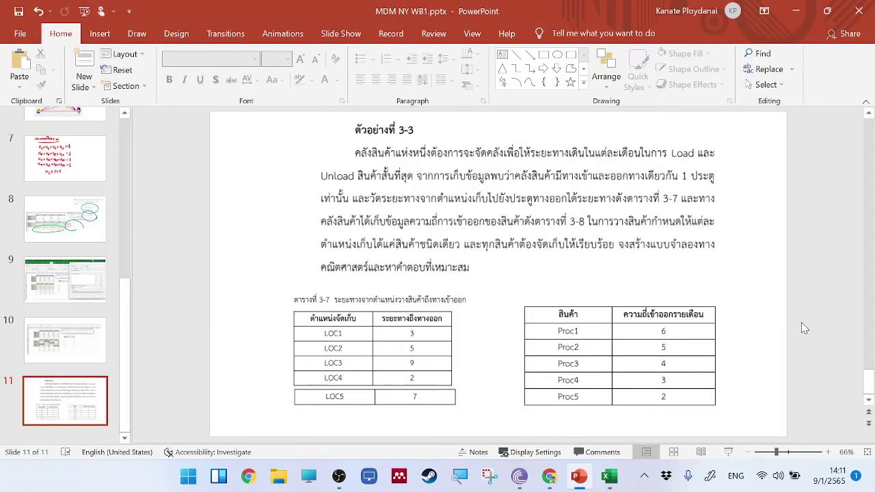
key(super+shift+s)
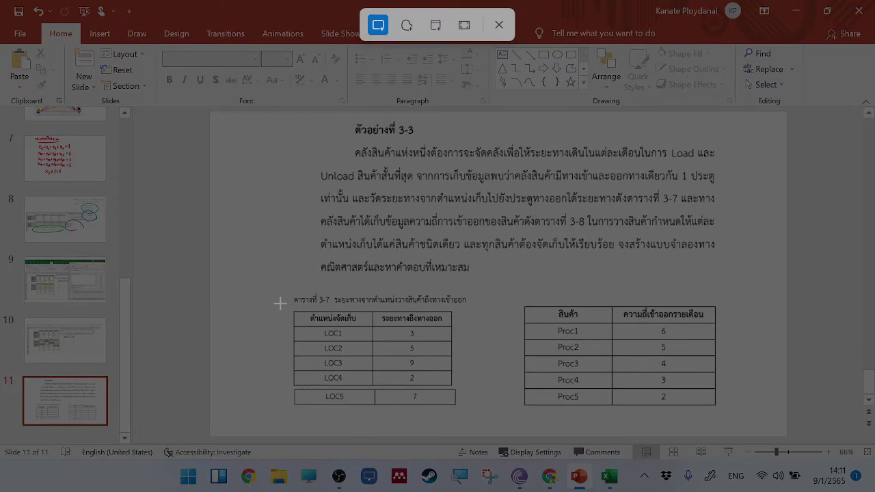
drag(280, 303, 476, 424)
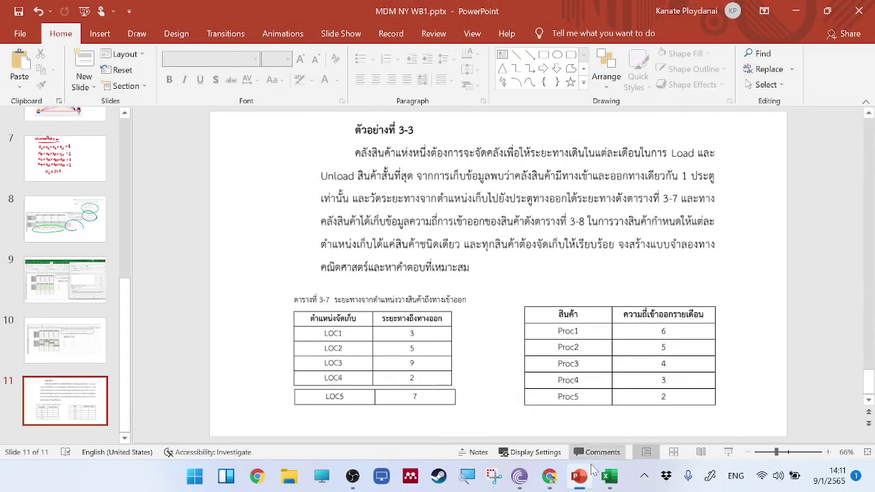
- Paste the captured distance table into Sheet2 in Excel, then move and enlarge the picture to span about K8:P18
click(608, 479)
right_click(404, 213)
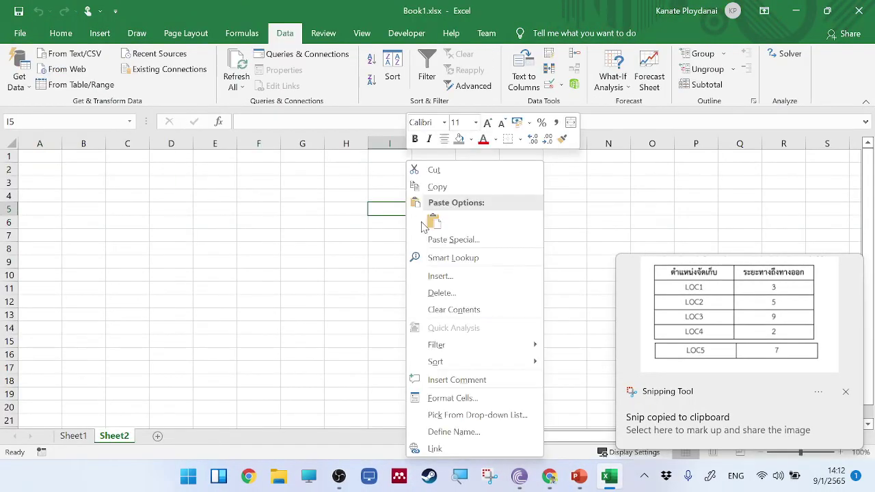
click(427, 221)
click(845, 391)
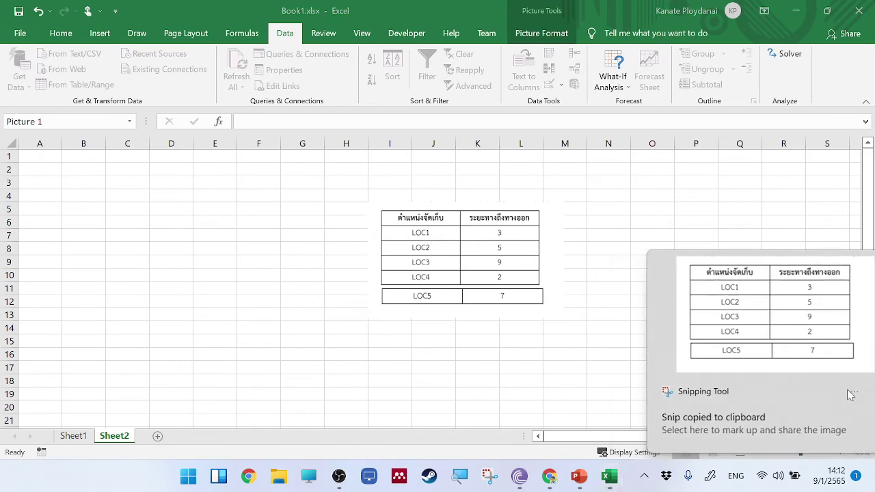
drag(526, 301, 646, 346)
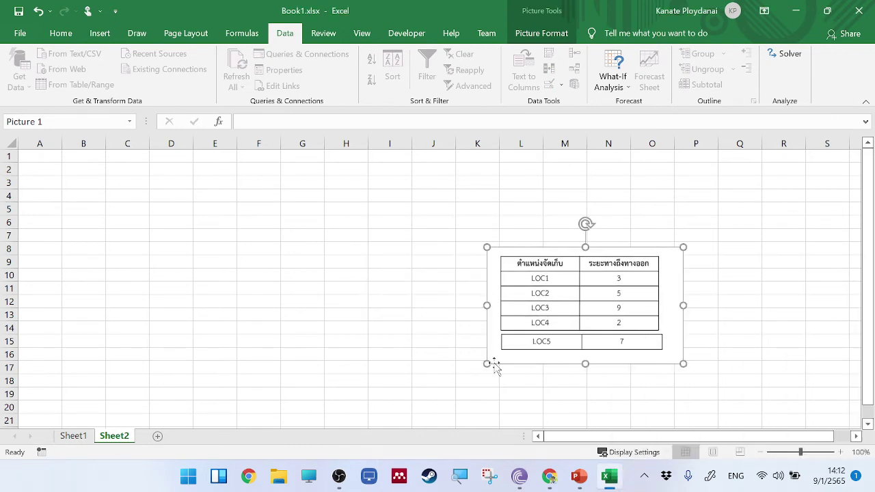
drag(487, 363, 446, 387)
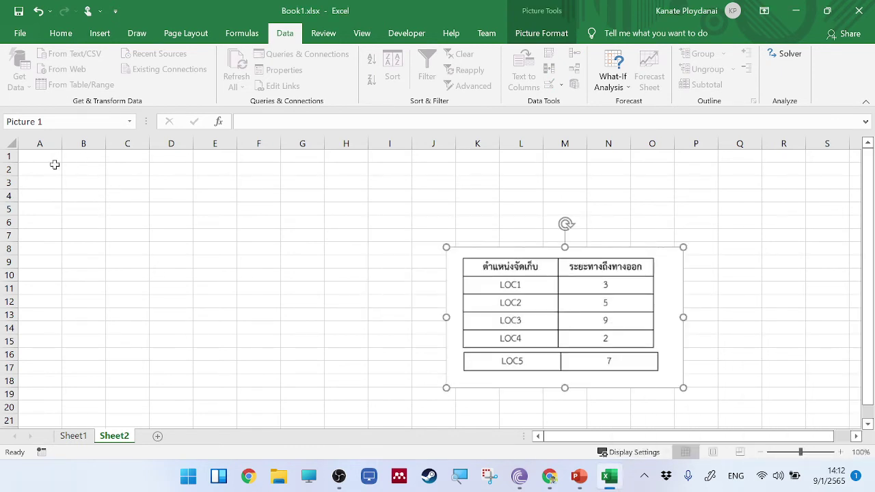
- Enter the header ตำแหนงจัดเก็บ in cell B1 and autofit column B to its text
click(86, 156)
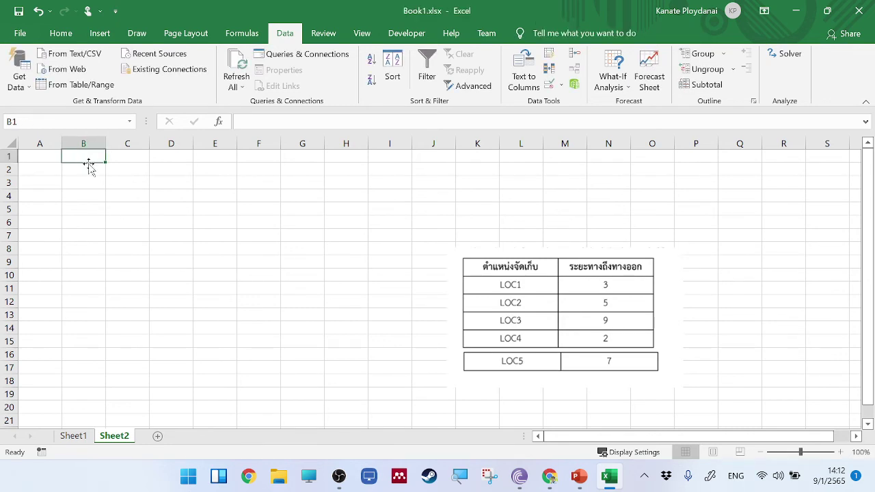
text(8)
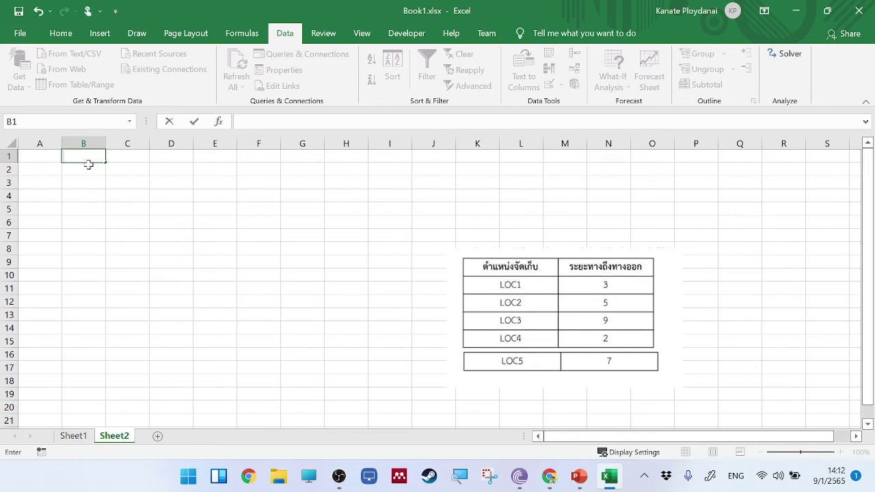
key(super+space)
text(ดำแห)
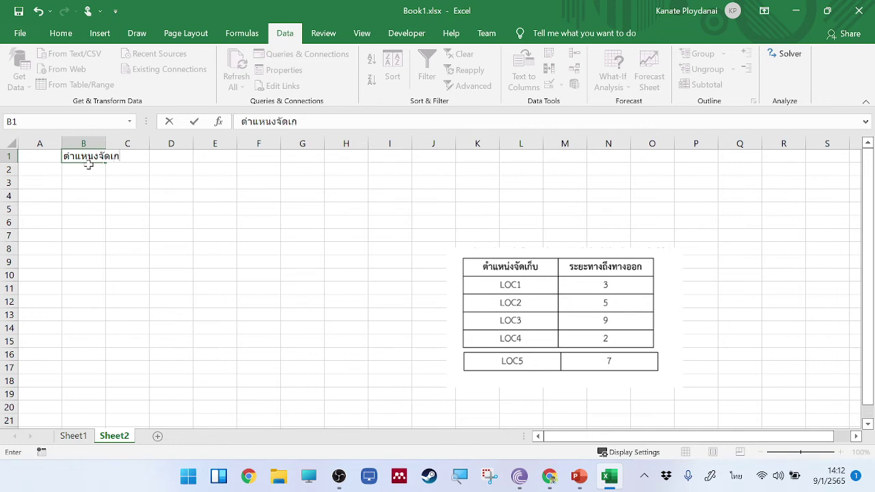
text(นงจัดเก็บ)
key(Return)
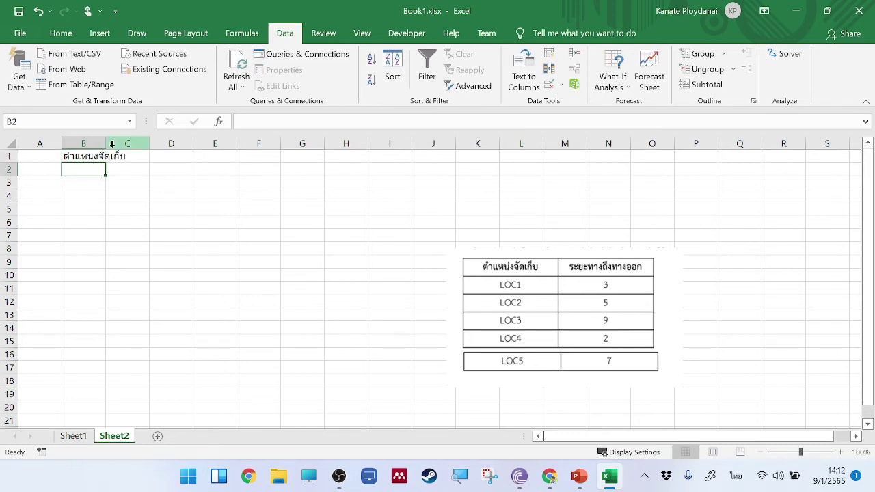
double_click(105, 143)
- Enter LOC1 in cell B2 and fill the series down to LOC5 in cell B6
click(106, 183)
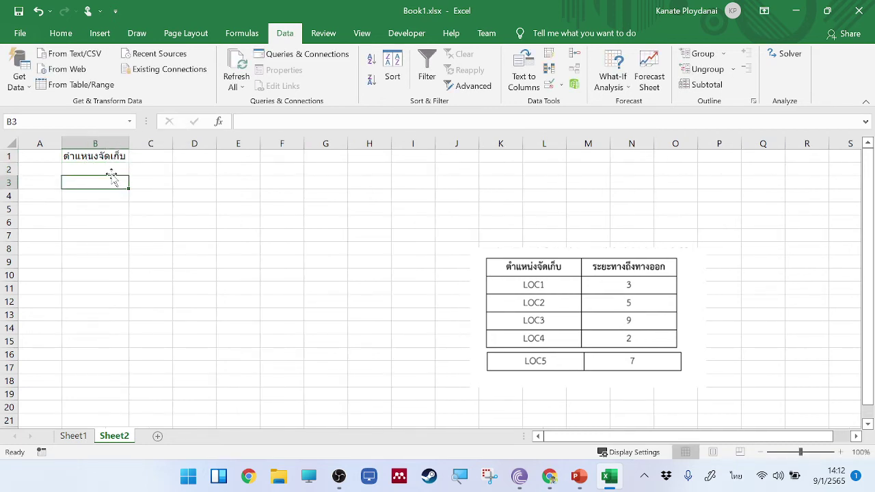
key(Up)
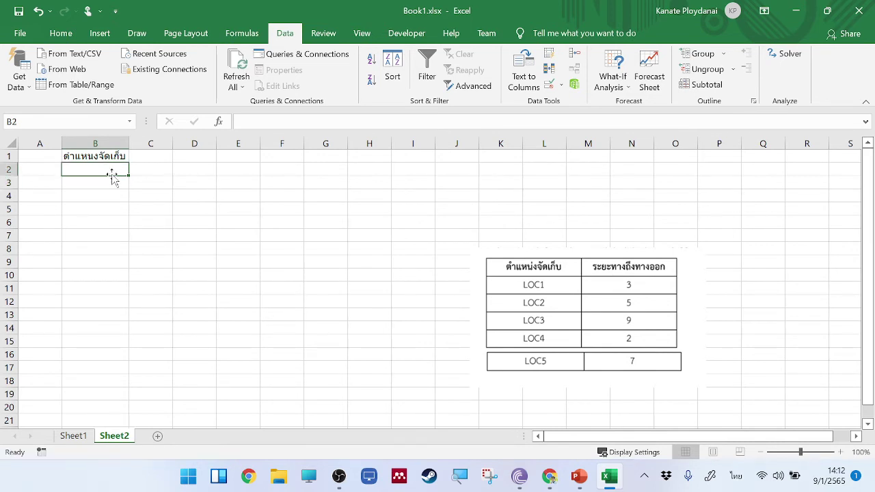
text(ศฯฉ)
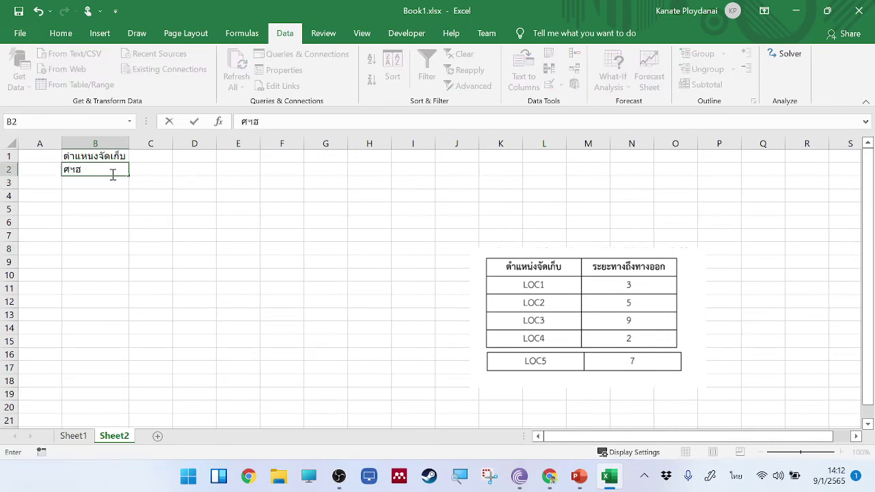
key(BackSpace)
key(BackSpace)
key(super+space)
key(super+space)
key(super+space)
text(1)
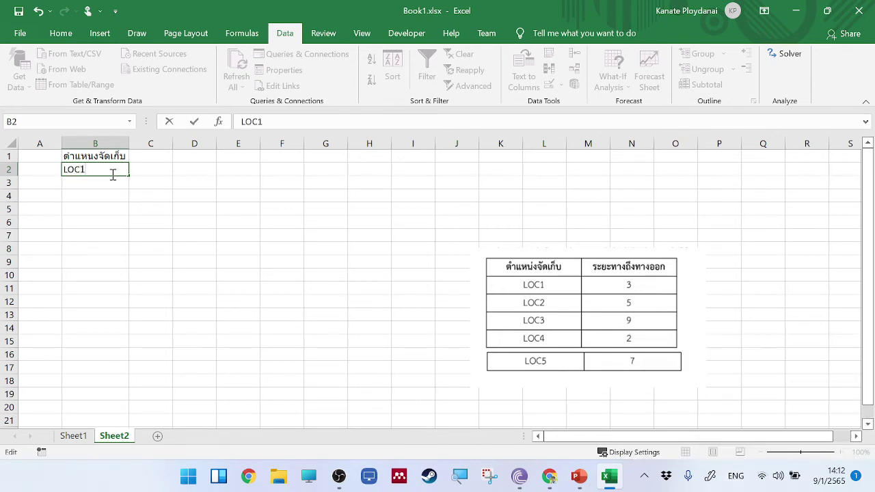
click(141, 187)
click(102, 171)
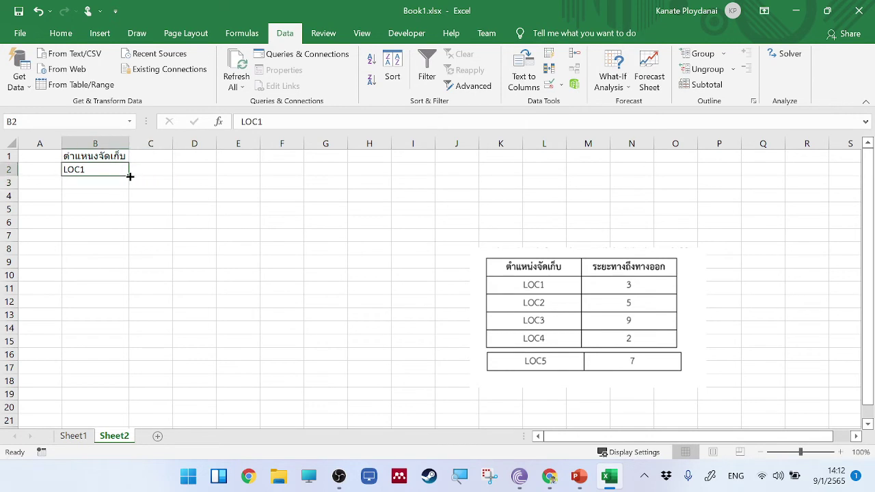
drag(130, 176, 131, 227)
- Enter the distances 3, 5, 9, 2 and 7 for LOC1 to LOC5 in cells C2:C6
click(151, 180)
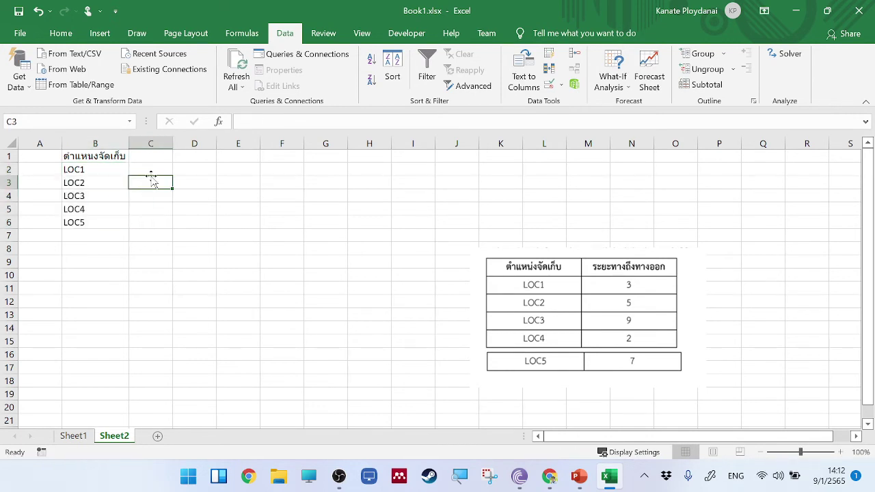
click(154, 170)
text(3)
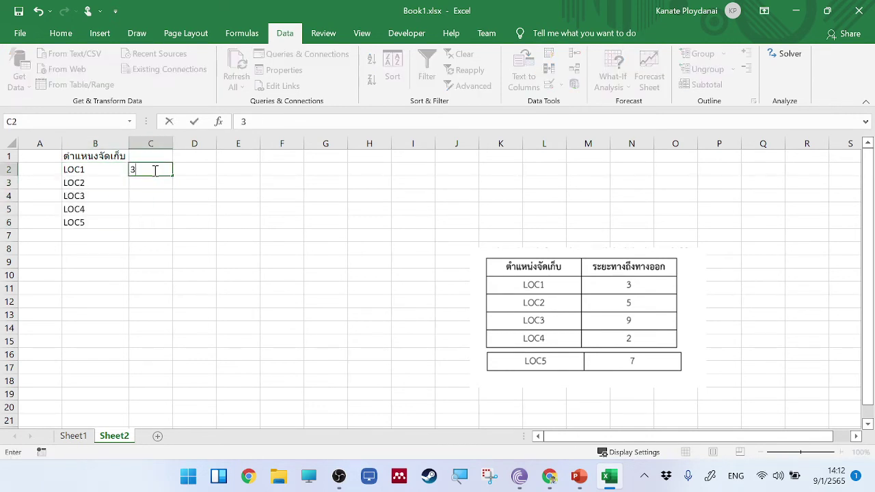
key(Return)
text(5)
key(Return)
text(9)
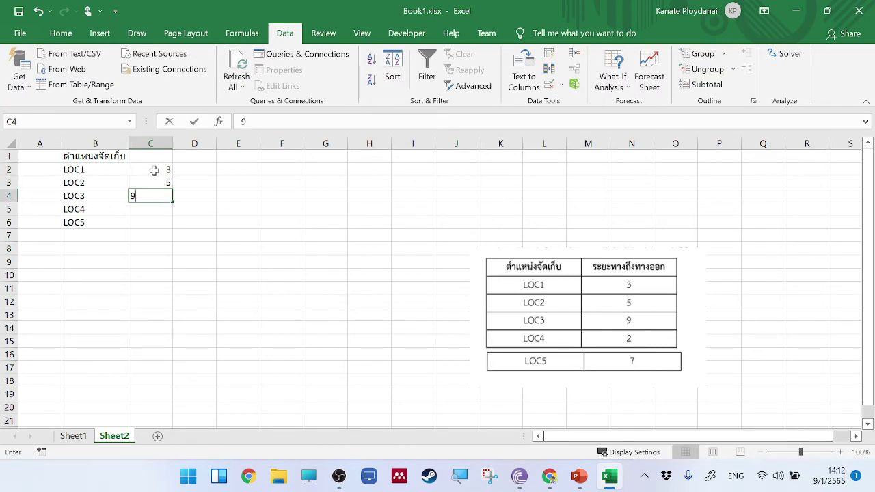
key(Return)
text(2)
key(Return)
text(7)
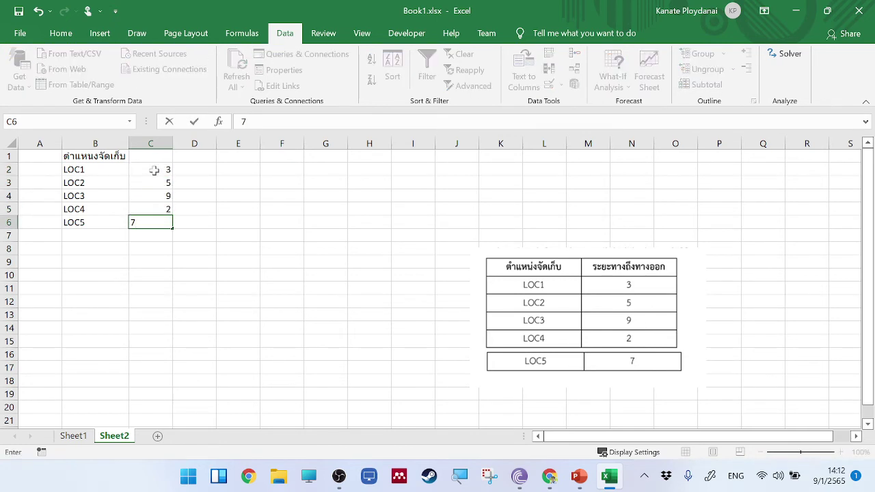
click(195, 179)
- Enter the header ระยะทาง in cell C1 above the distance values
click(158, 155)
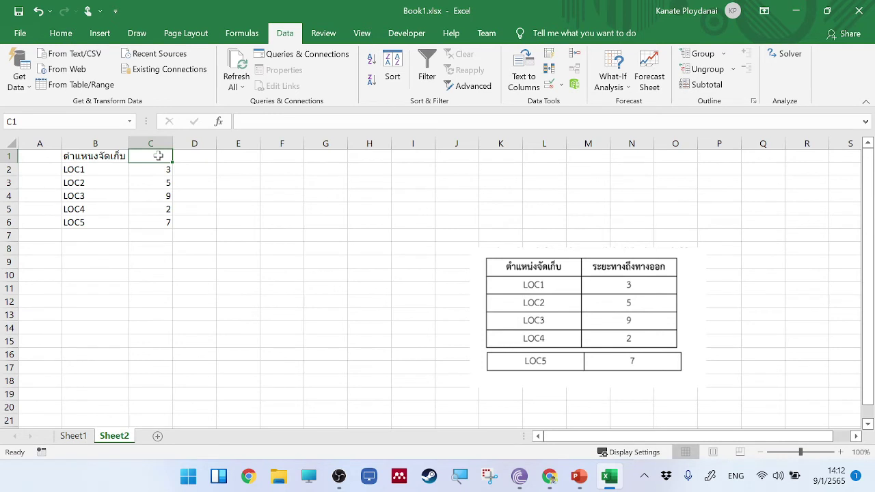
text(it)
key(super+space)
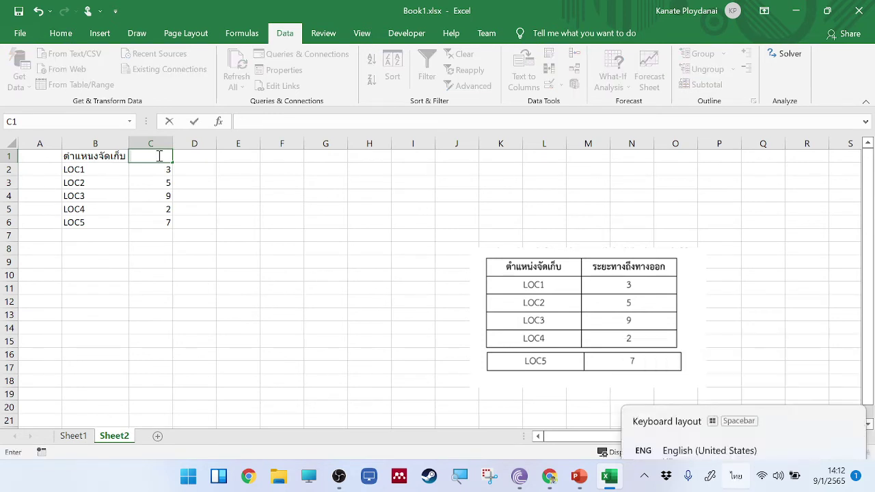
text(ระยะทา)
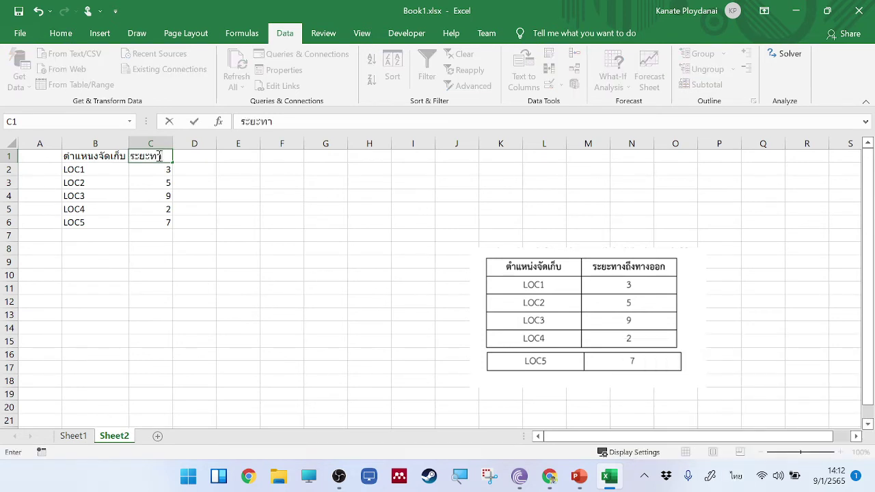
text(ง)
click(209, 244)
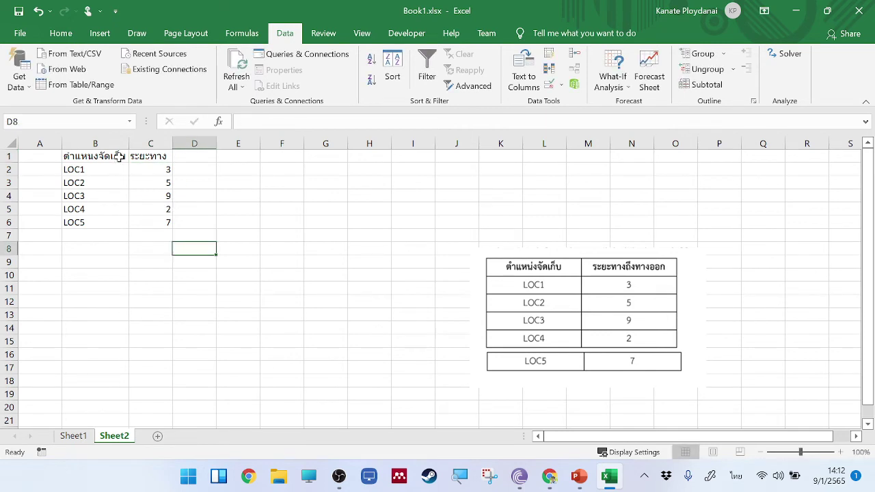
- Apply all borders to the distance table B1:C6 and delete the pasted LOC distance picture
drag(119, 157, 167, 223)
click(61, 33)
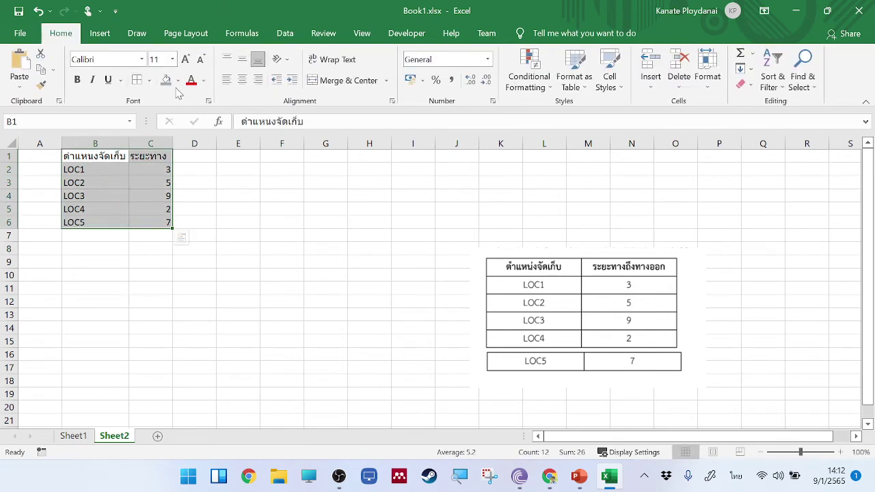
click(137, 80)
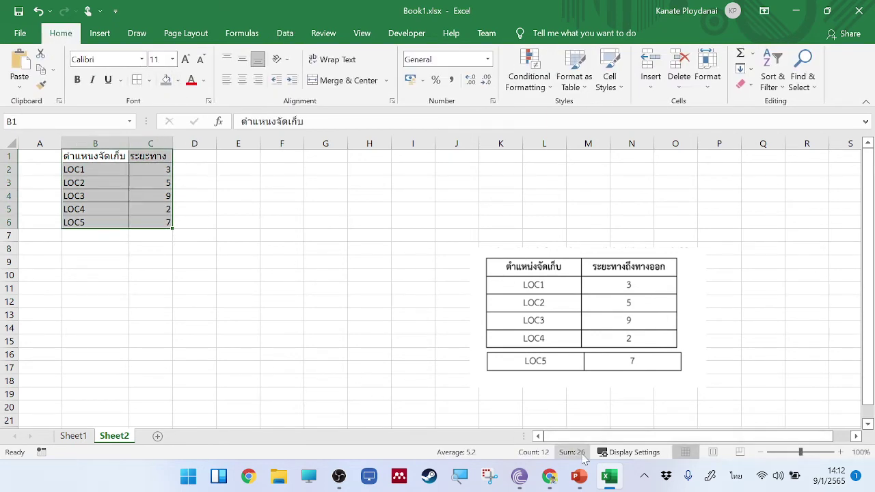
click(618, 274)
key(Delete)
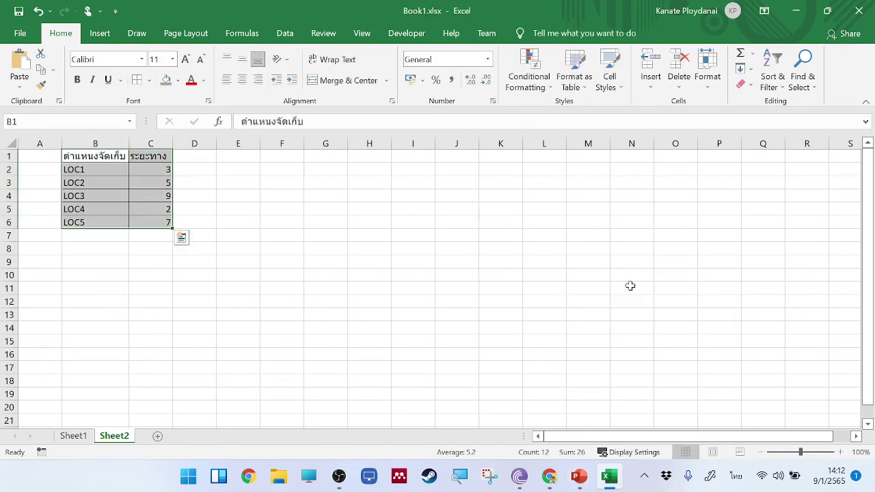
- Switch to PowerPoint and copy the Proc1–Proc5 product frequency table picture from the ตัวอย่างที่ 3-3 slide
click(579, 477)
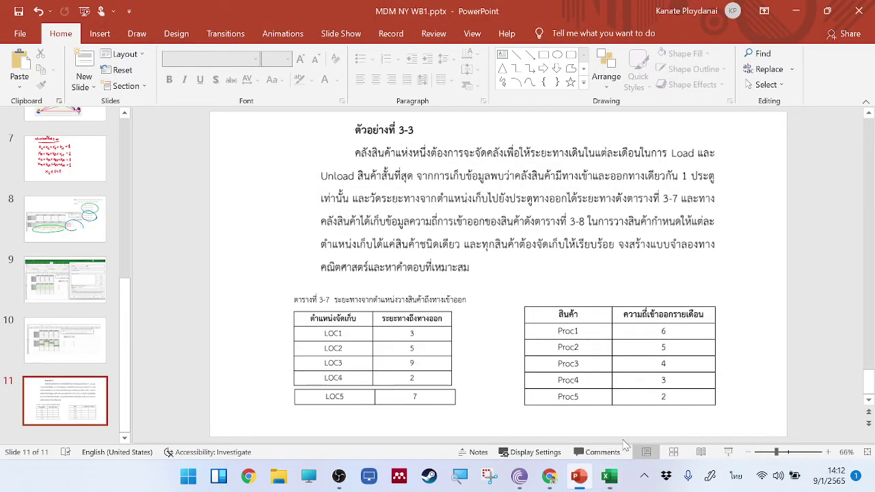
right_click(661, 346)
click(725, 130)
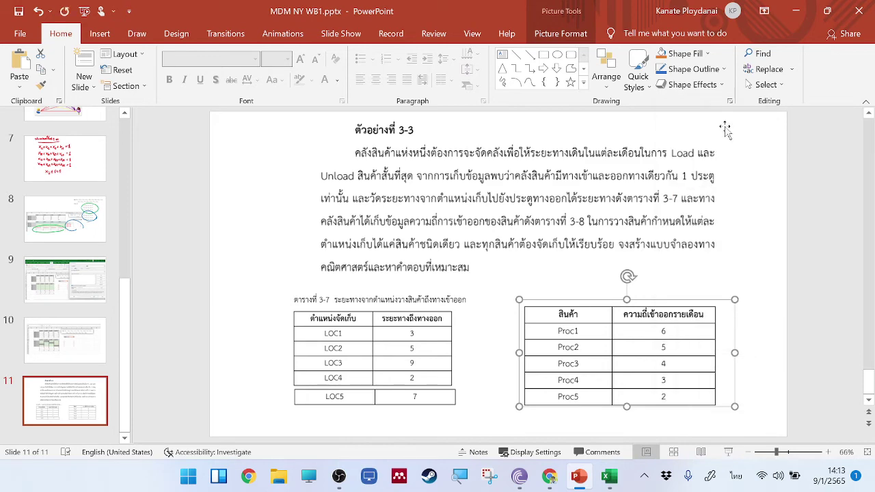
- Switch to Excel, paste the product frequency picture into Sheet2 and move it below the distance table, to about B9:I21
click(610, 477)
right_click(534, 342)
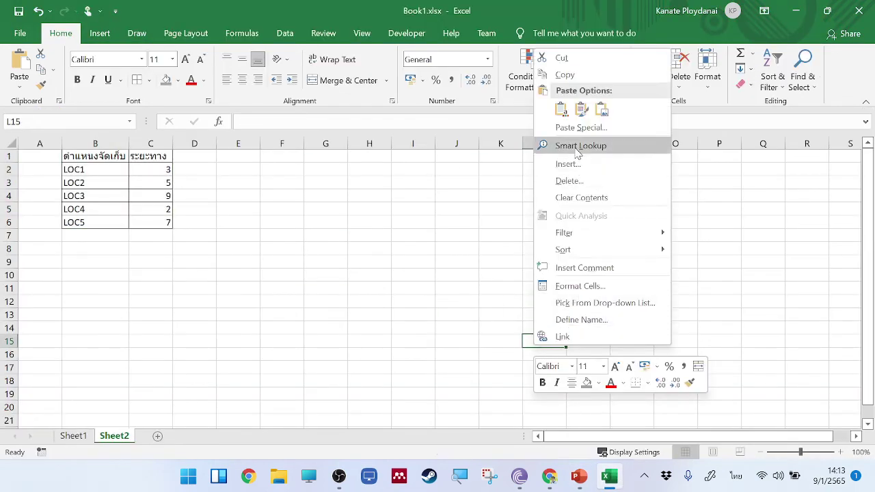
click(562, 109)
drag(597, 349, 189, 271)
- Enter the headers สินค้า in cell E1 and ความถี่ in cell F1
click(246, 157)
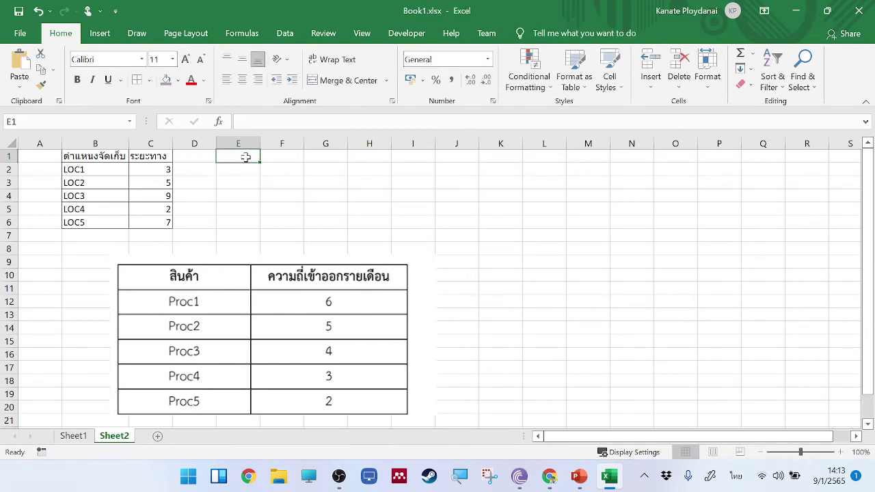
text(สินค)
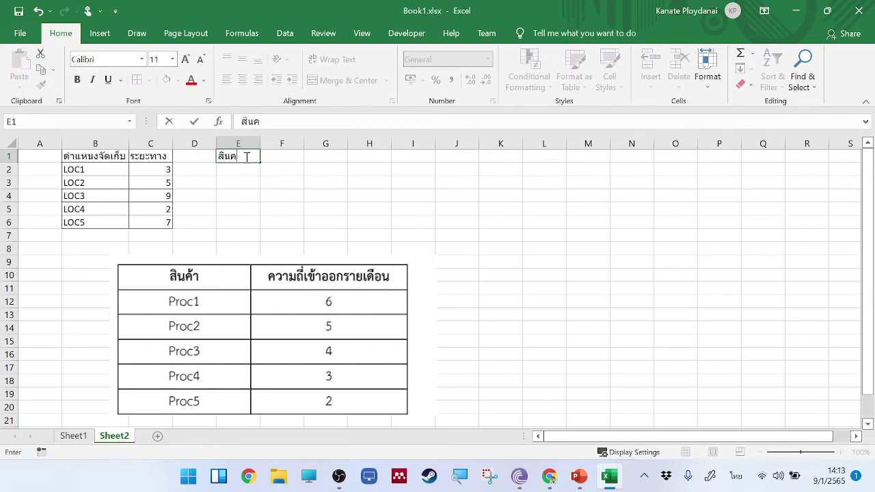
text(้า)
key(Tab)
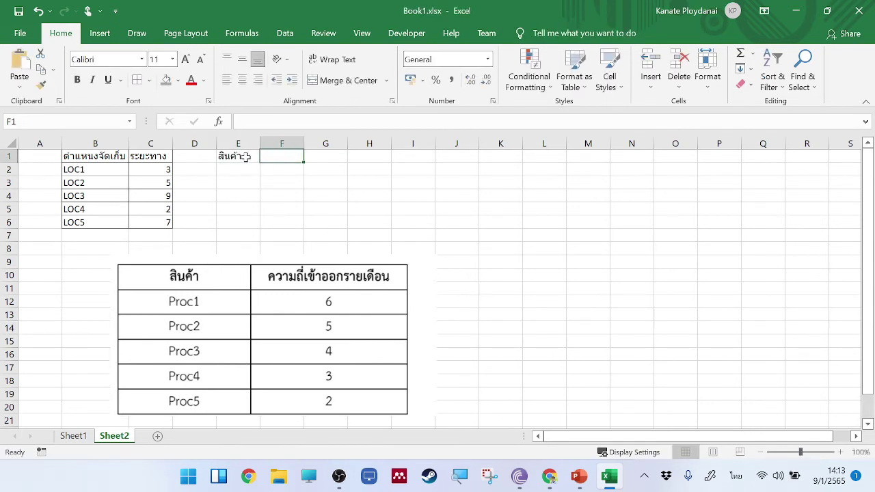
text(ความถ)
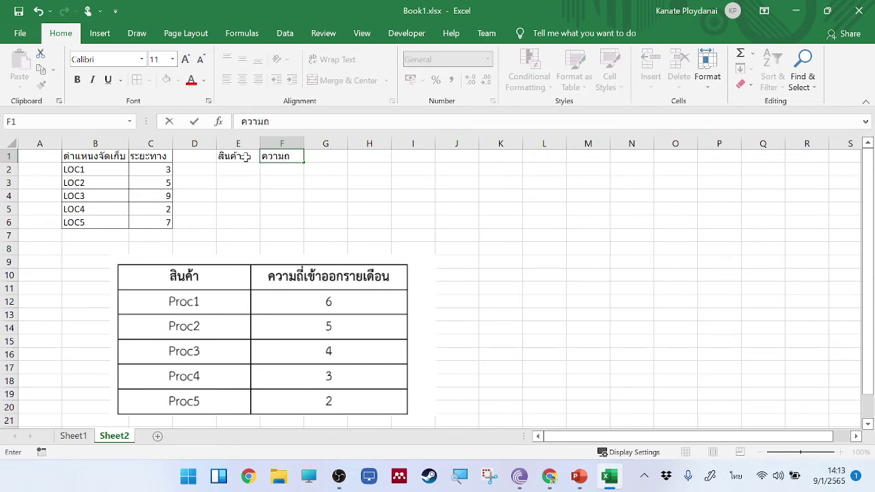
text(ี่)
key(Return)
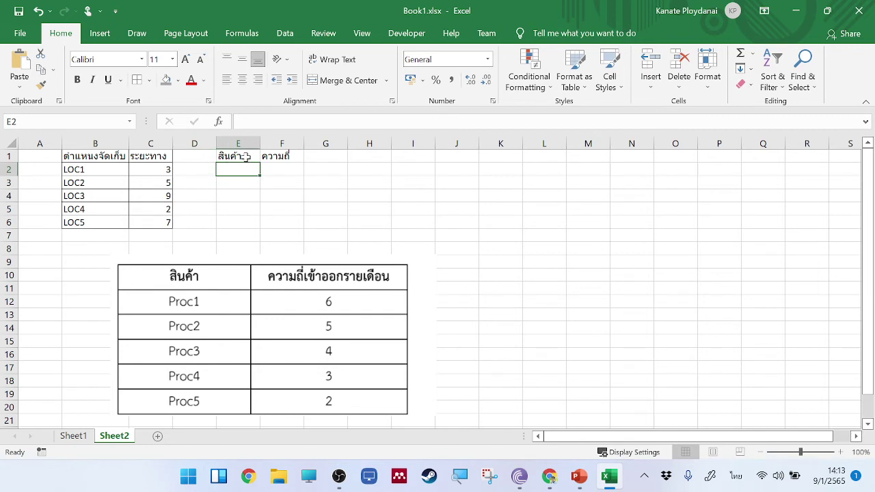
- Enter Pro1 in cell E2 and fill the series down to Pro5 in cell E6
text(ญพน)
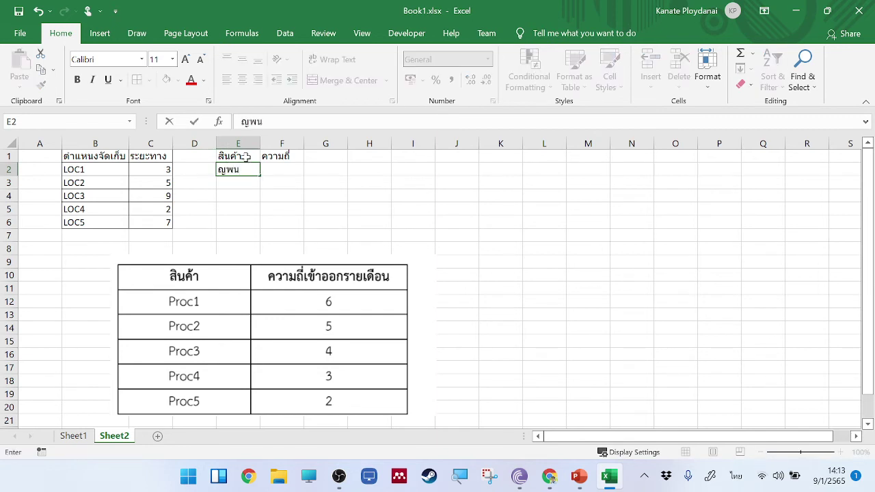
text(แ)
key(BackSpace)
key(BackSpace)
key(BackSpace)
key(BackSpace)
key(super+space)
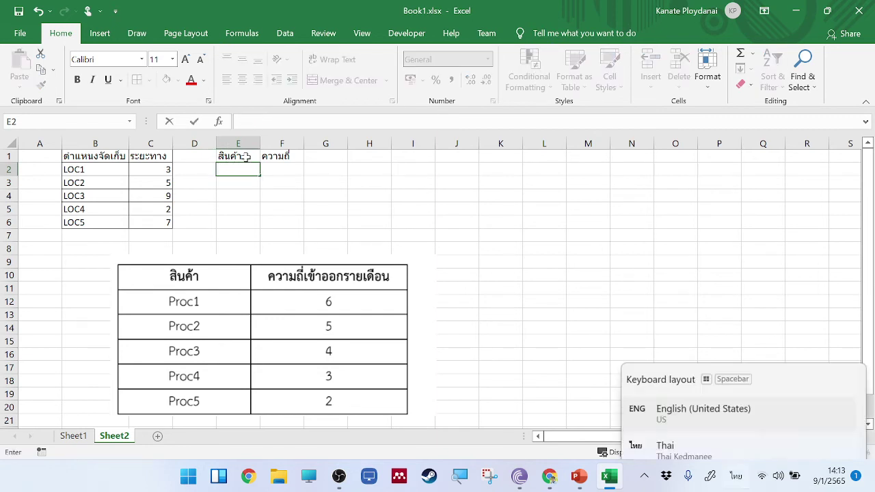
text(Pro1)
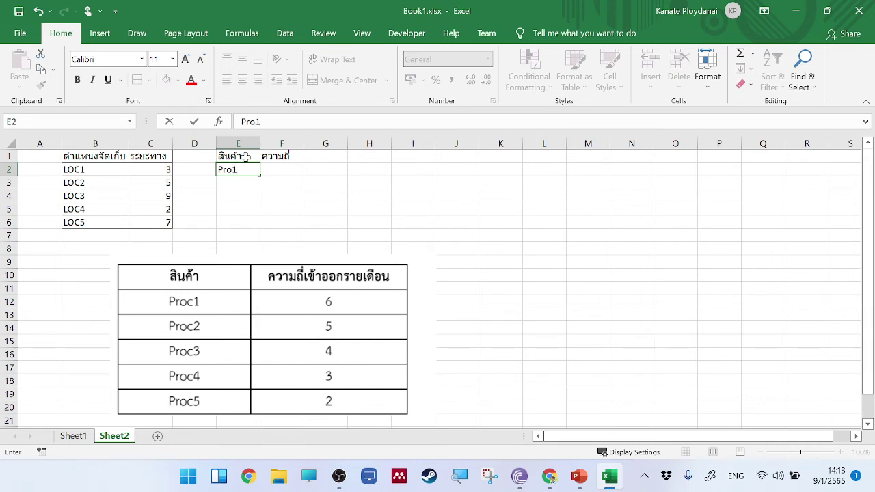
click(349, 166)
click(236, 166)
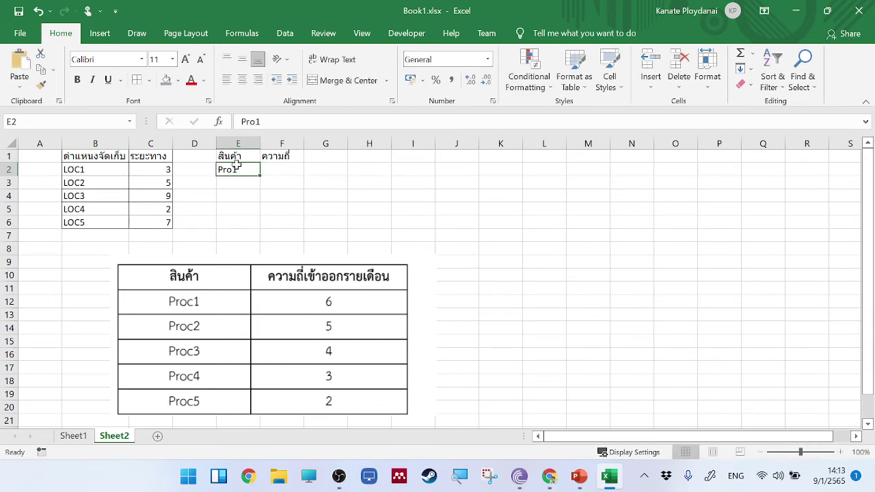
drag(263, 172, 255, 225)
- Enter the product frequencies 6, 5, 4, 3 and 2 in cells F2 to F6
click(279, 171)
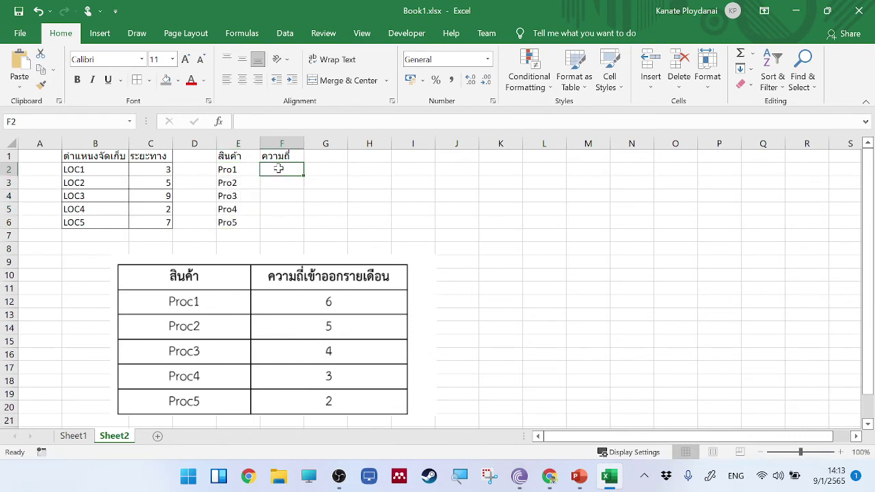
text(6)
key(Return)
text(5)
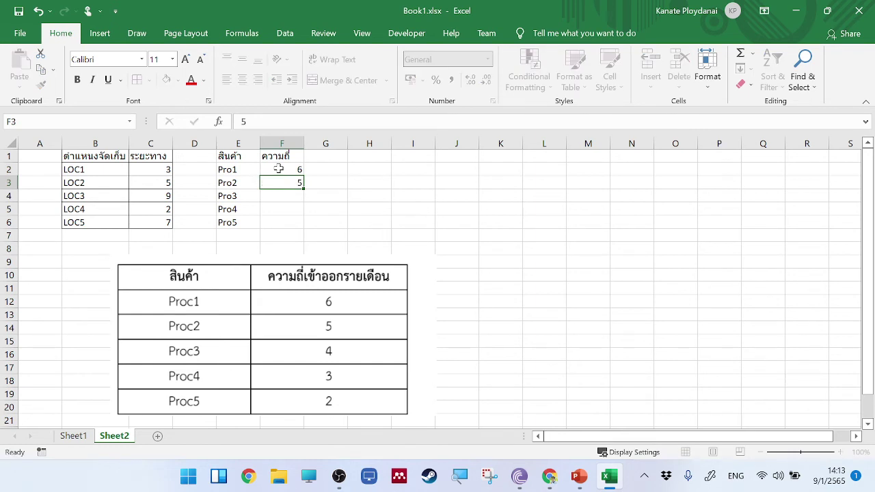
key(Return)
text(4)
key(Return)
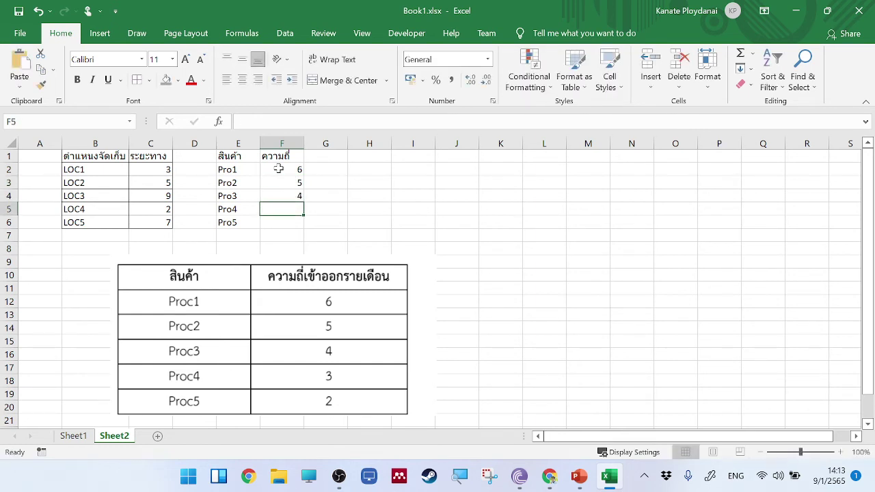
text(3)
key(Return)
text(2)
key(Return)
- Delete the pasted product frequency picture and apply cell borders to the product table E1:F6
click(349, 294)
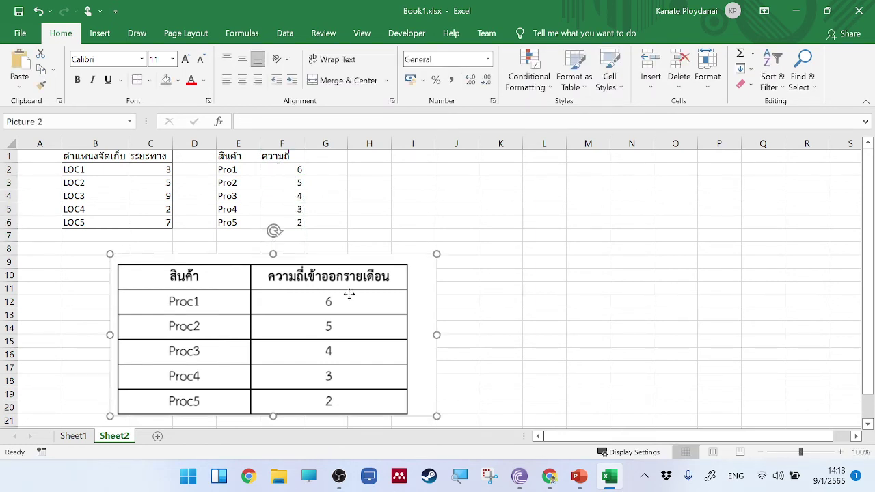
key(Delete)
drag(232, 155, 289, 221)
click(142, 82)
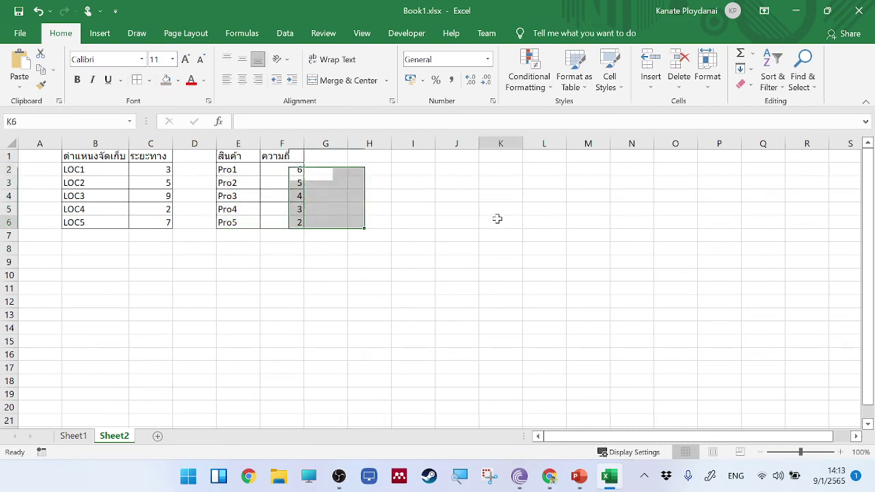
click(497, 222)
- Fill the header cells of both tables, E1:F1 and B1:C1, with gray
click(840, 452)
click(840, 453)
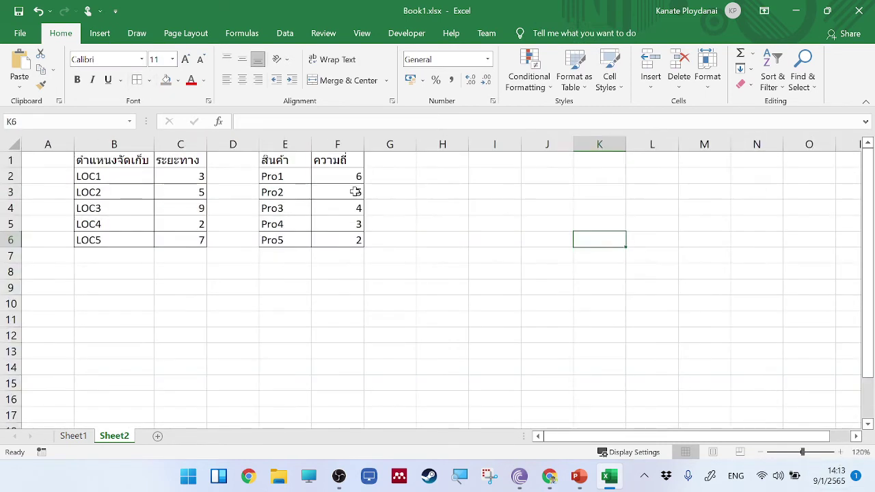
drag(265, 161, 328, 162)
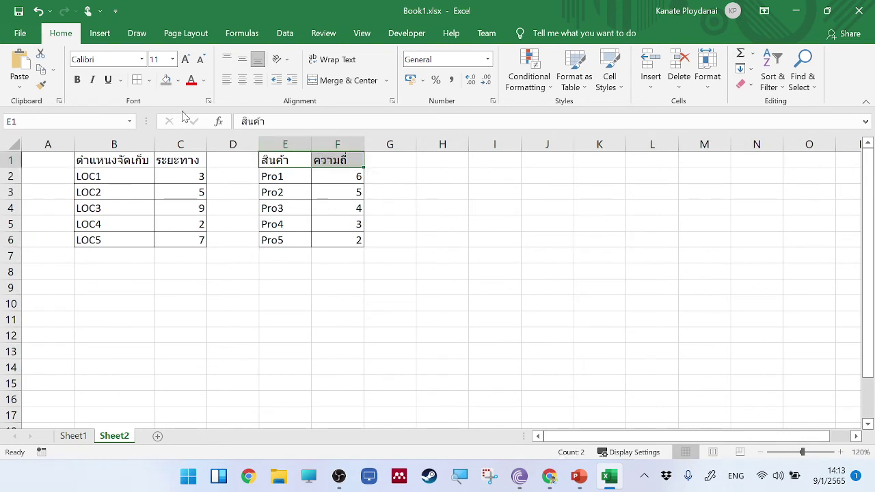
click(165, 80)
drag(137, 161, 169, 160)
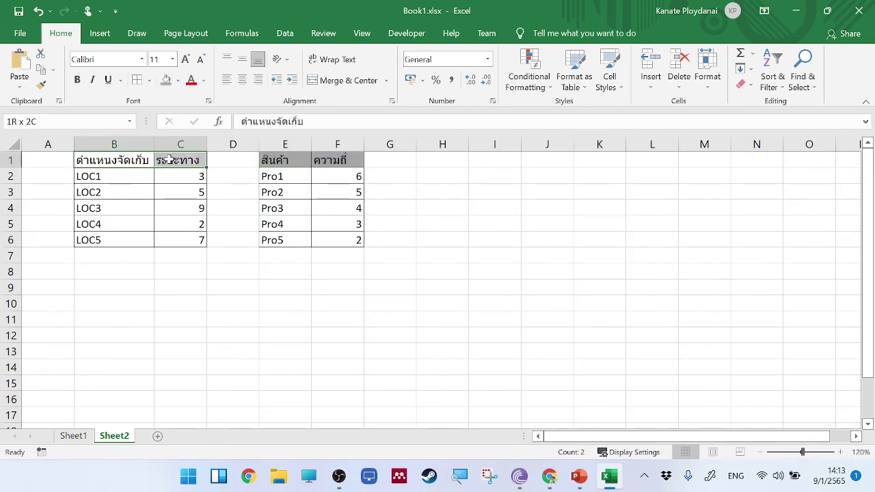
click(165, 80)
click(544, 223)
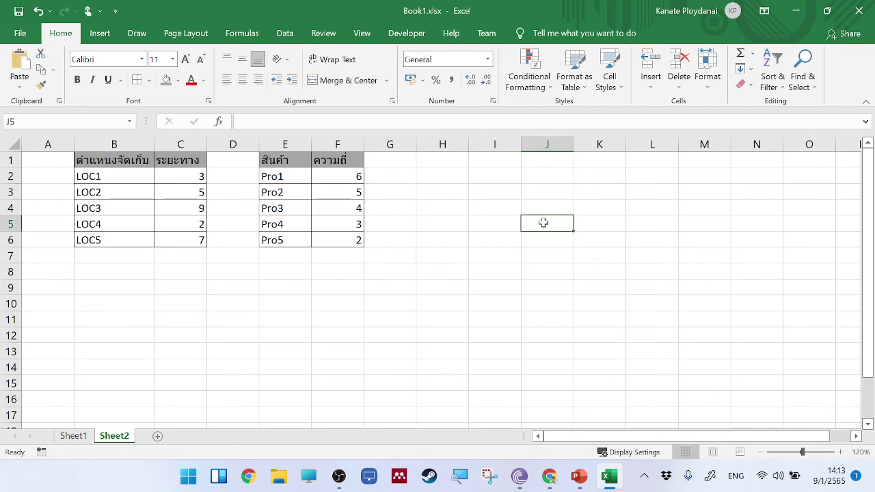
click(550, 237)
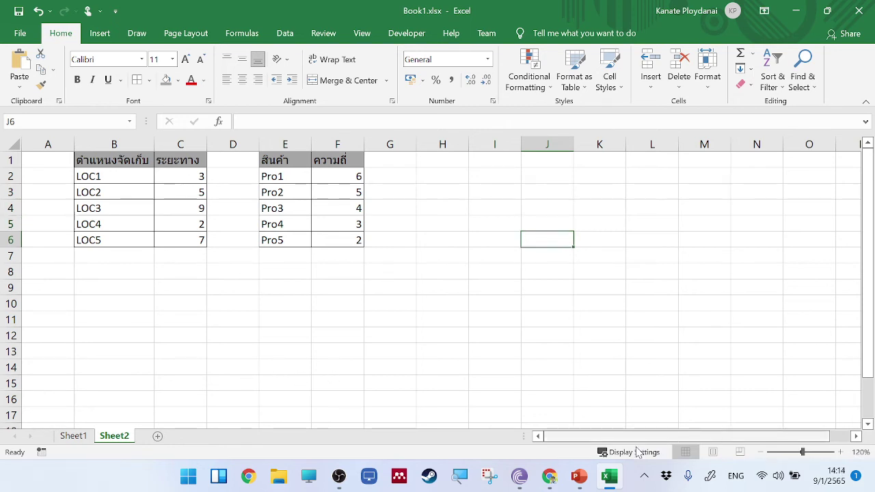
- Switch to PowerPoint and copy the Table 3-5 worker output picture from slide 4
click(579, 476)
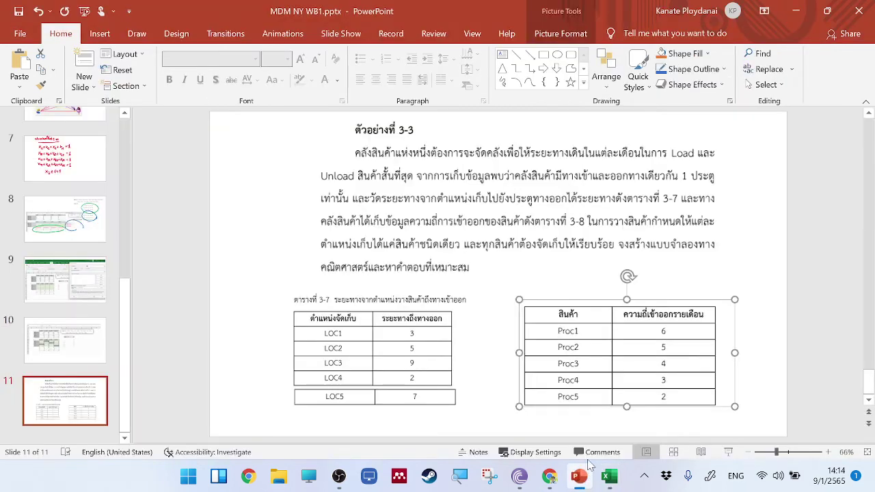
click(73, 292)
scroll(79, 280, up, 3)
scroll(78, 275, up, 3)
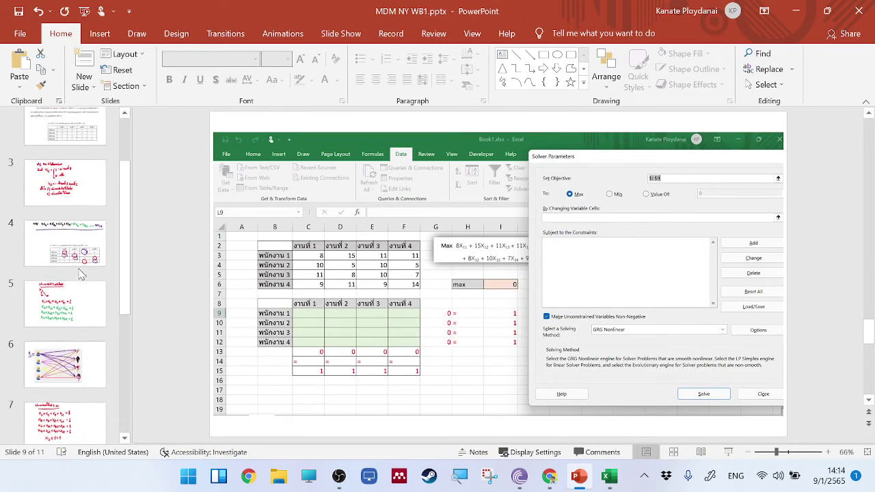
click(65, 250)
click(711, 327)
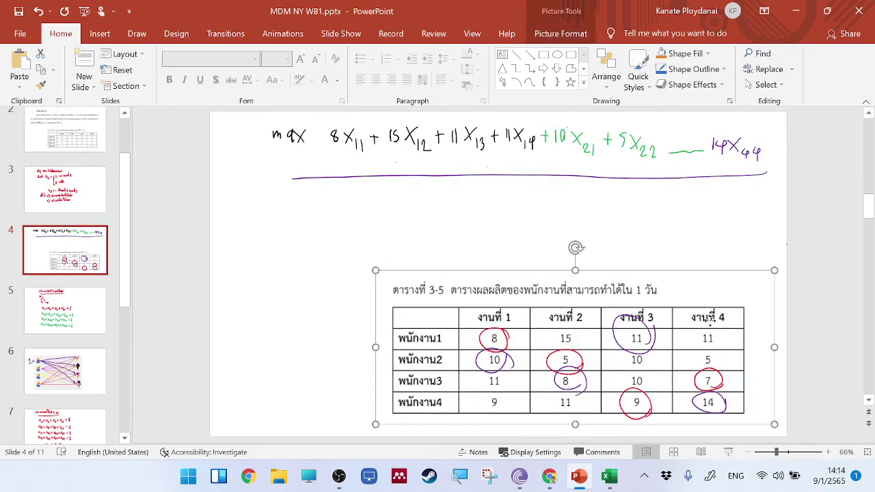
right_click(710, 322)
click(762, 104)
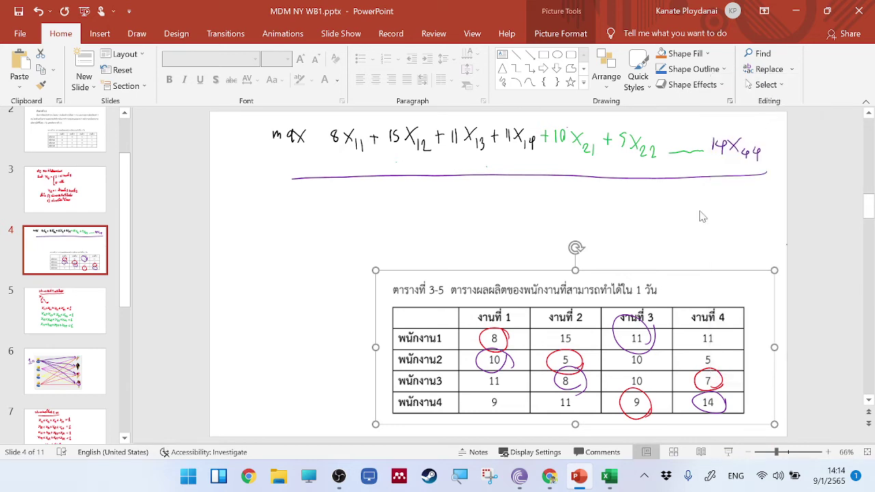
- Switch to Excel, paste the worker output picture into Sheet2, and shrink and position it beside the product table, starting at about H3
click(609, 477)
right_click(589, 335)
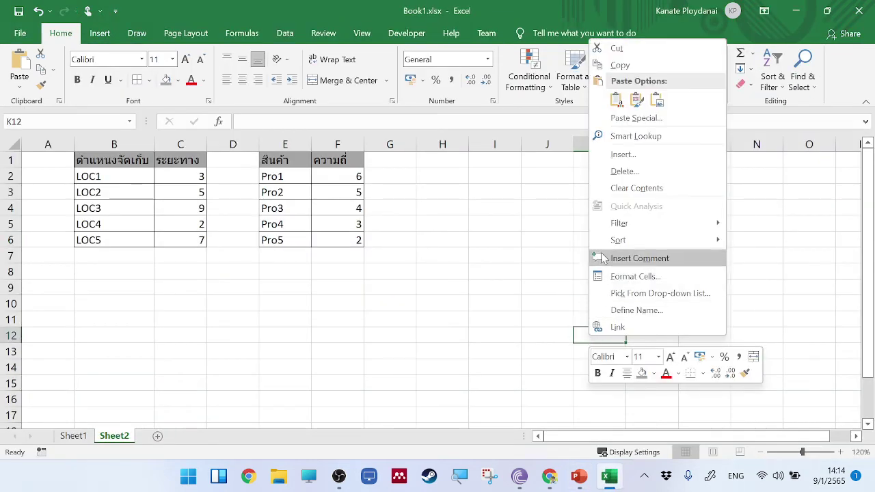
click(616, 103)
drag(630, 344, 497, 240)
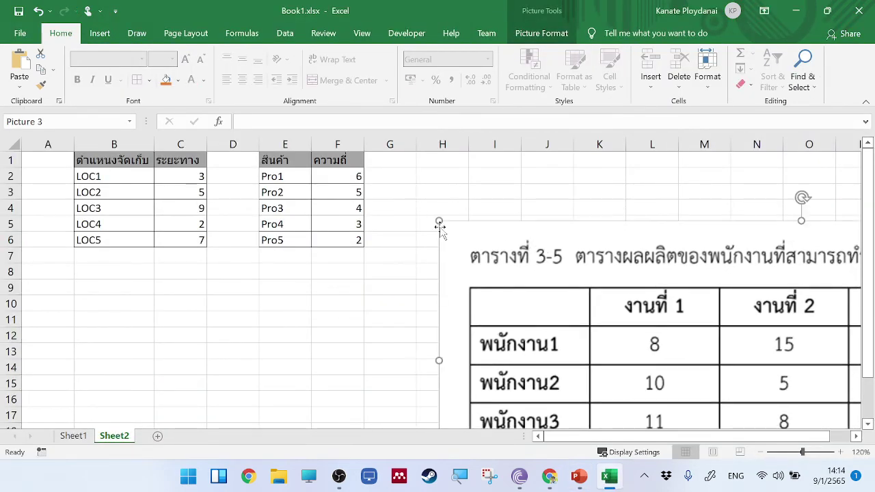
mouse_move(440, 220)
mouse_down()
mouse_move(620, 328)
mouse_move(502, 319)
mouse_move(438, 217)
mouse_up()
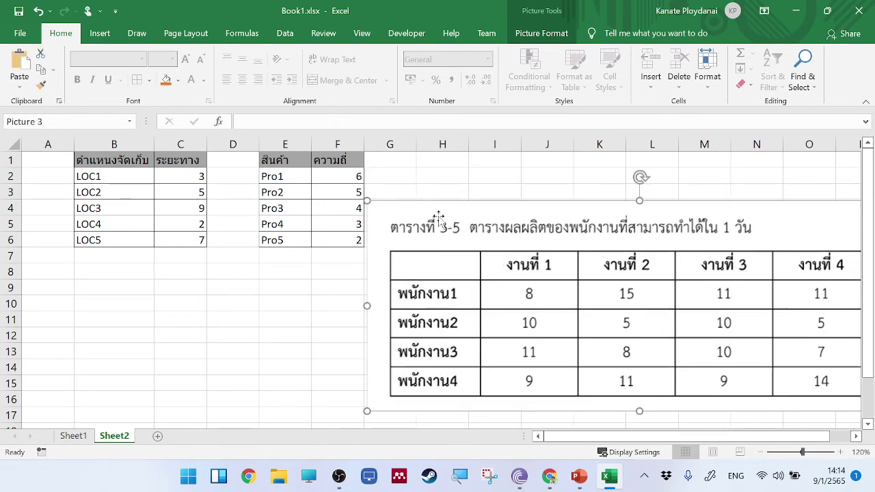
drag(368, 198, 470, 239)
drag(667, 292, 623, 241)
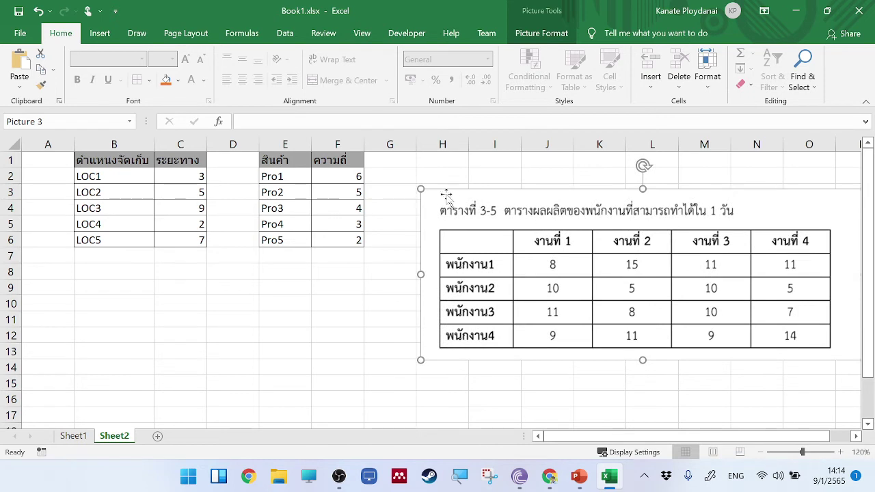
drag(419, 189, 433, 196)
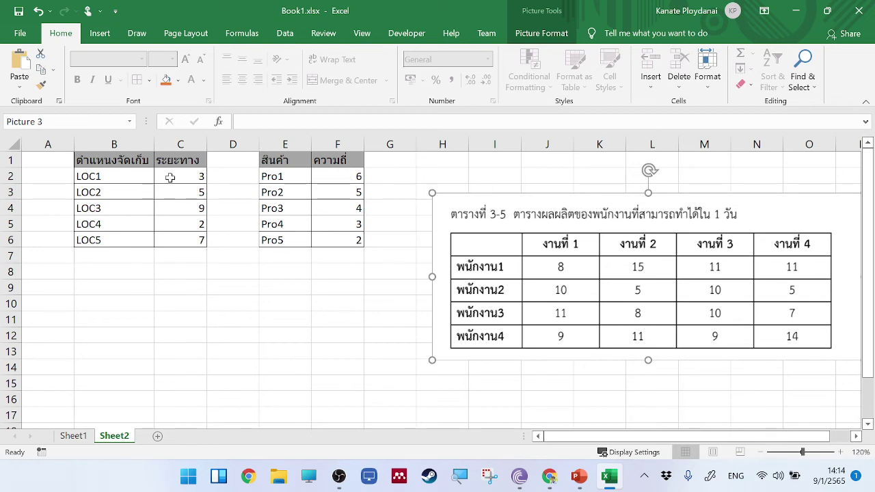
- Check the distances in C2:C6 and frequencies in F2:F6 against the worker output picture, and delete the picture
drag(172, 178, 176, 236)
drag(357, 172, 352, 240)
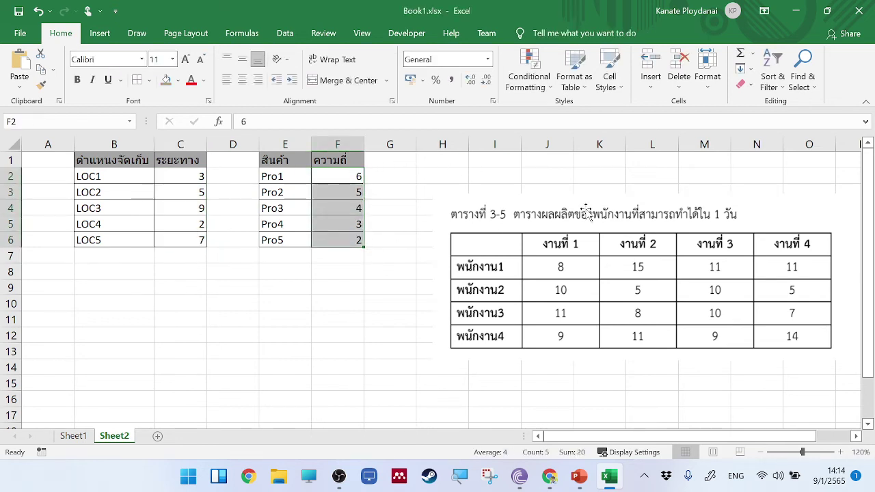
click(579, 205)
key(Delete)
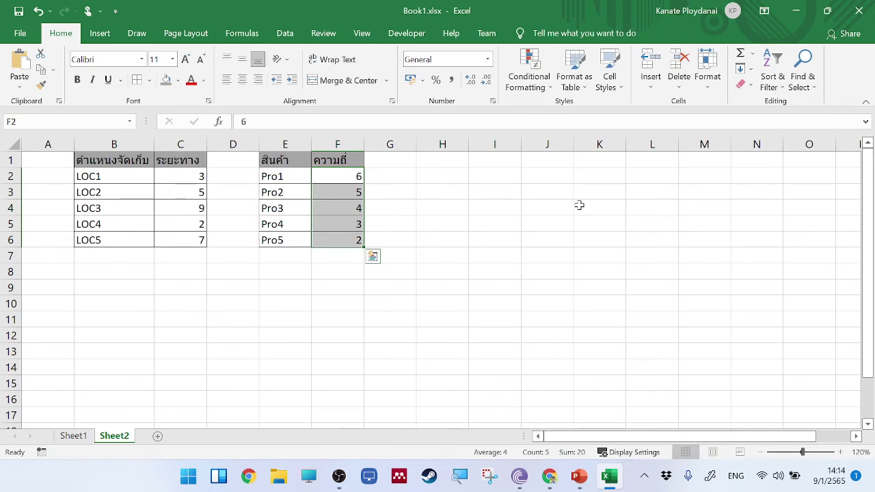
click(579, 205)
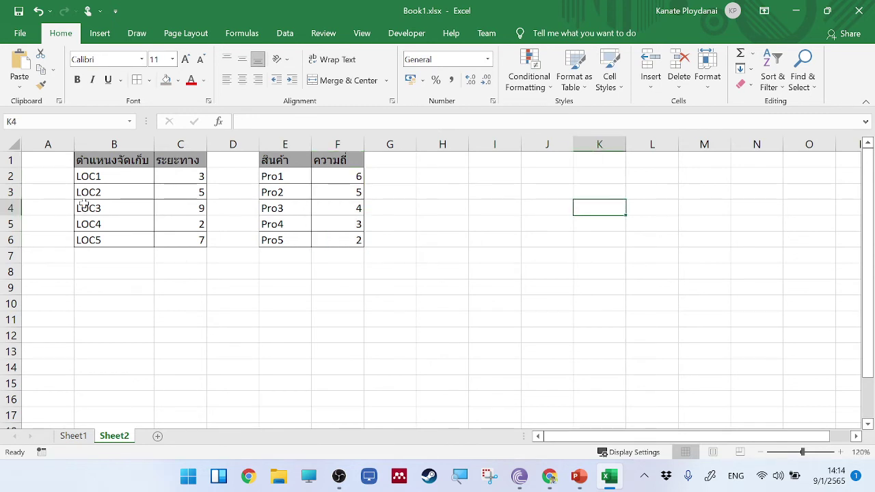
- Examine the pairing of location LOC1 in B2 with product Pro1 in E2
click(103, 174)
click(301, 172)
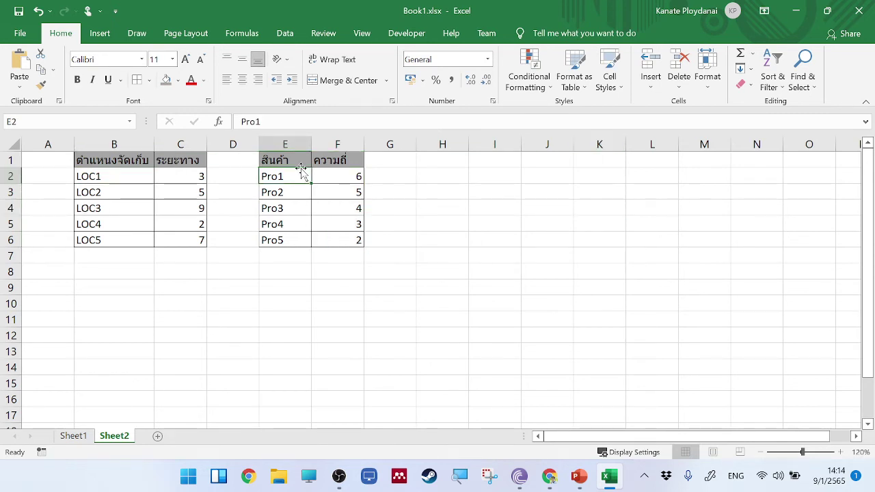
click(114, 175)
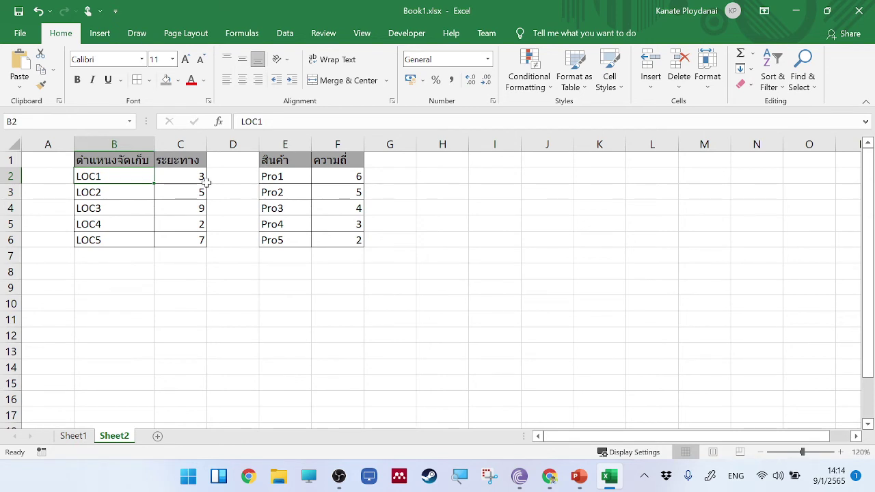
click(107, 173)
click(282, 177)
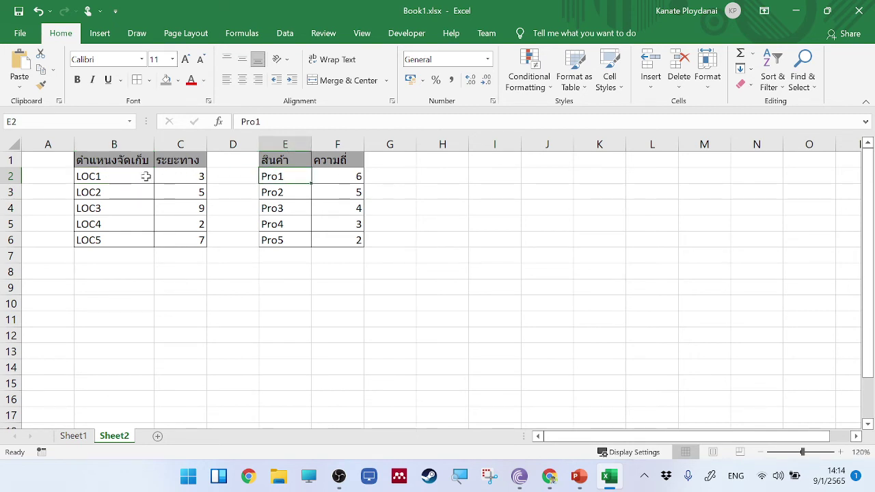
click(118, 176)
click(270, 176)
- Apply a red font colour to the LOC1 distance in C2 and the Pro1 frequency in F2
click(189, 182)
click(191, 79)
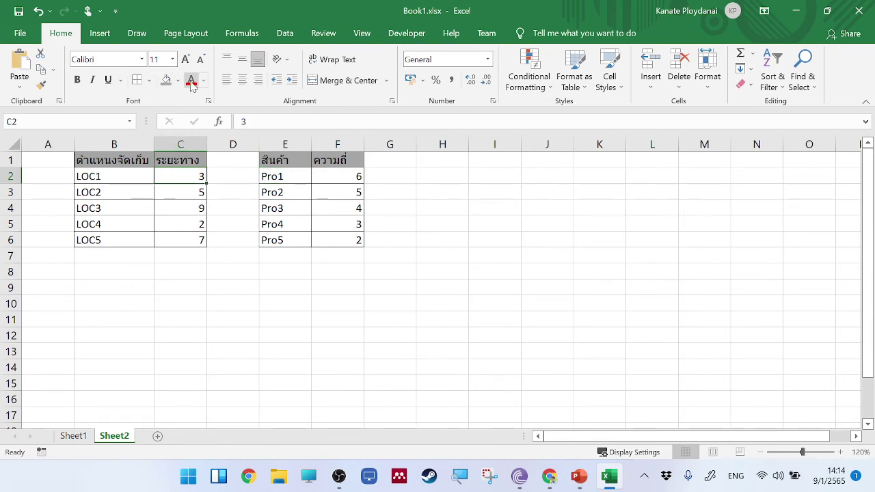
click(357, 177)
click(191, 80)
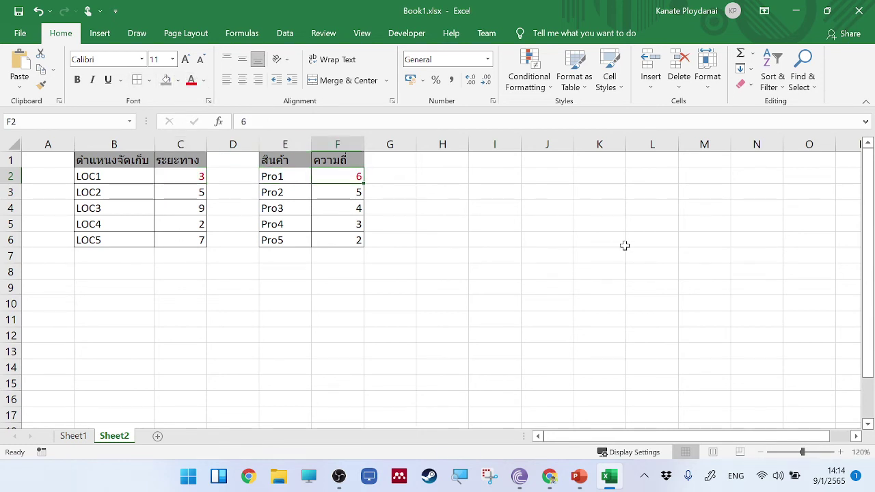
- Apply a red font colour to the Pro5 frequency in F6
click(194, 174)
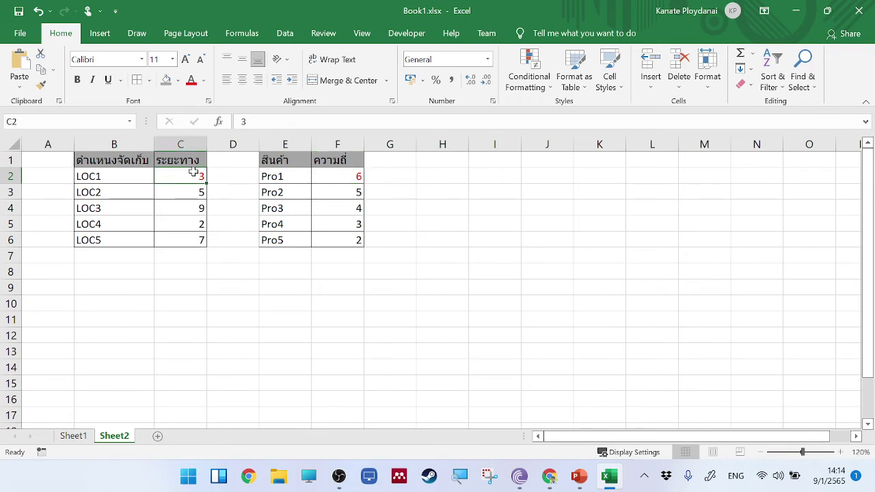
click(351, 176)
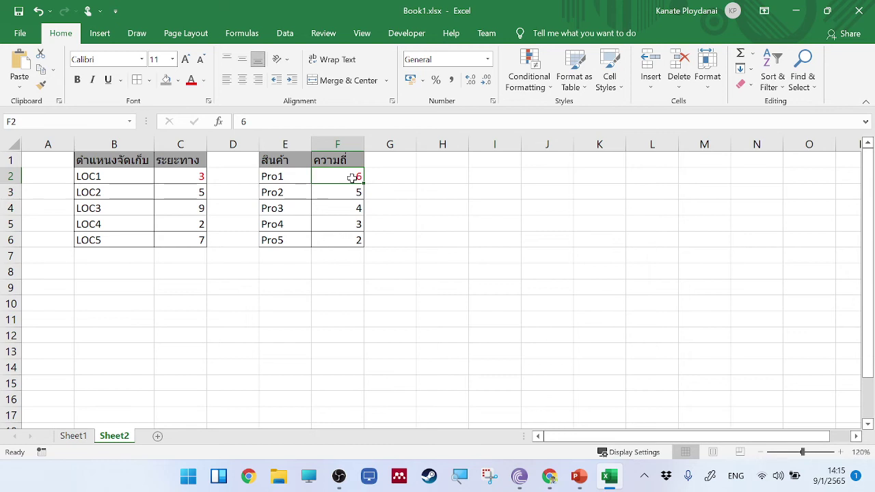
click(193, 179)
click(349, 244)
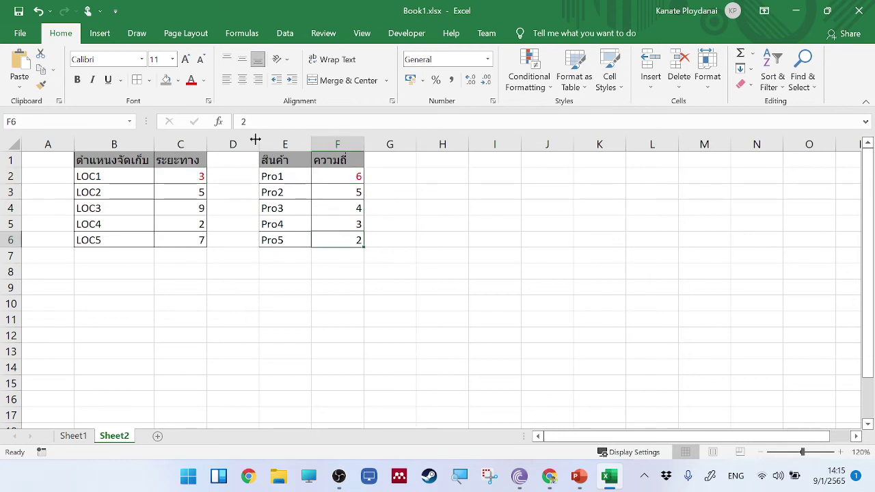
click(192, 80)
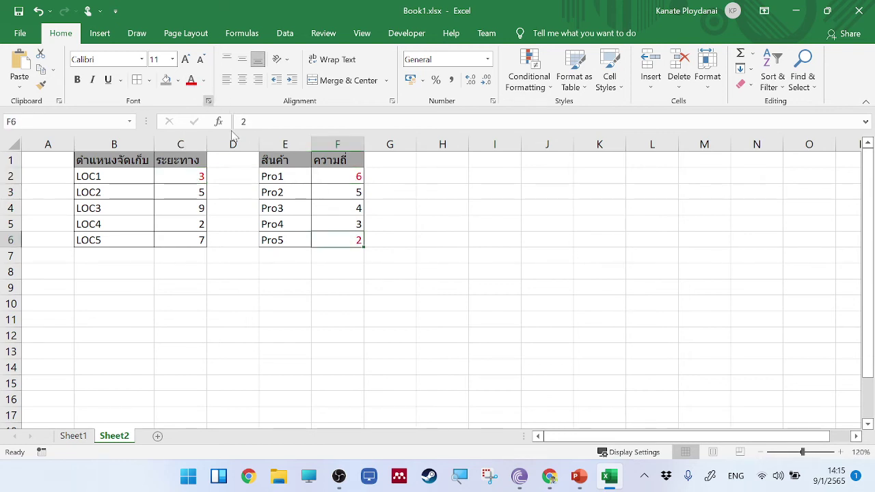
click(190, 178)
click(326, 237)
click(632, 337)
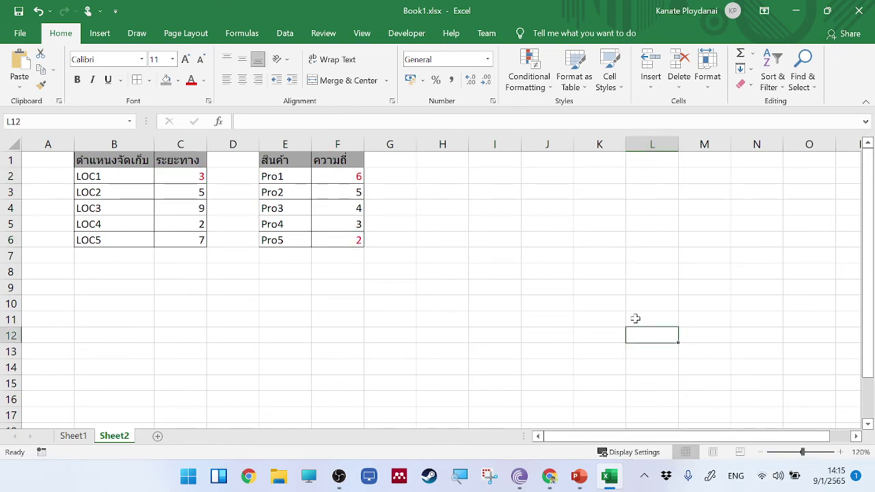
- Circle the LOC1 distance in C2 and the Pro1 frequency in F2 with the pink pen and link them with an ink line
click(136, 33)
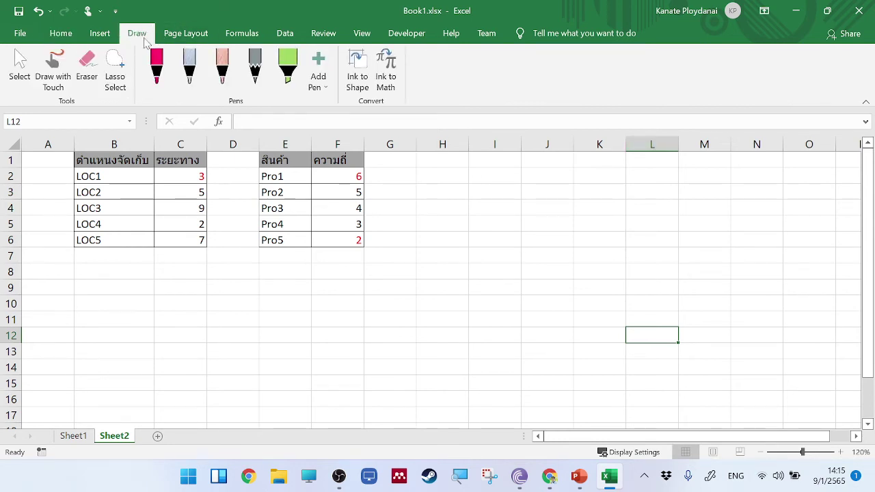
click(157, 65)
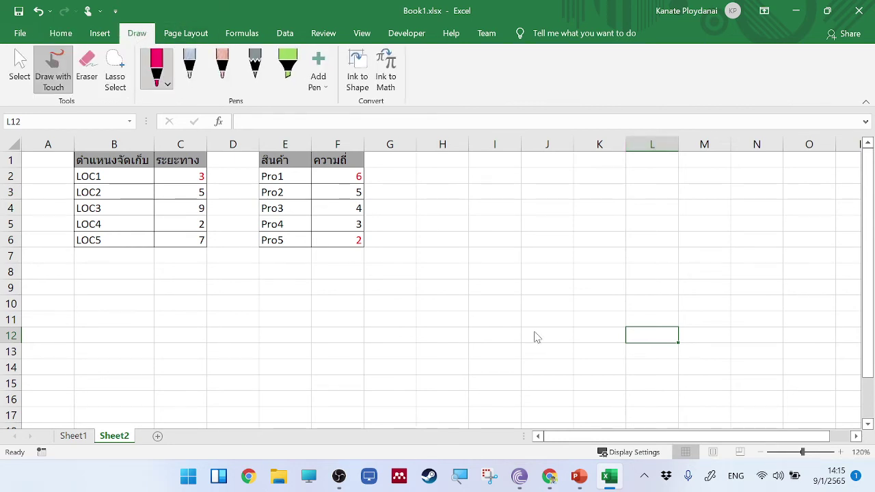
mouse_move(211, 163)
mouse_down()
mouse_move(205, 179)
mouse_move(316, 180)
mouse_move(332, 171)
mouse_up()
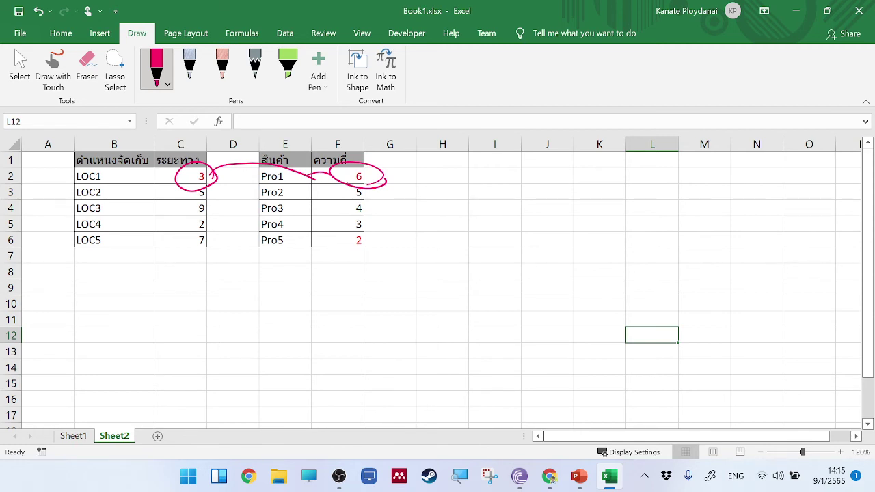
- Ink "=18" beside the Pro1 frequency, and with the silver pen circle and link C2 and F6, noting "3×2=6" beside them
drag(461, 162, 469, 183)
click(189, 65)
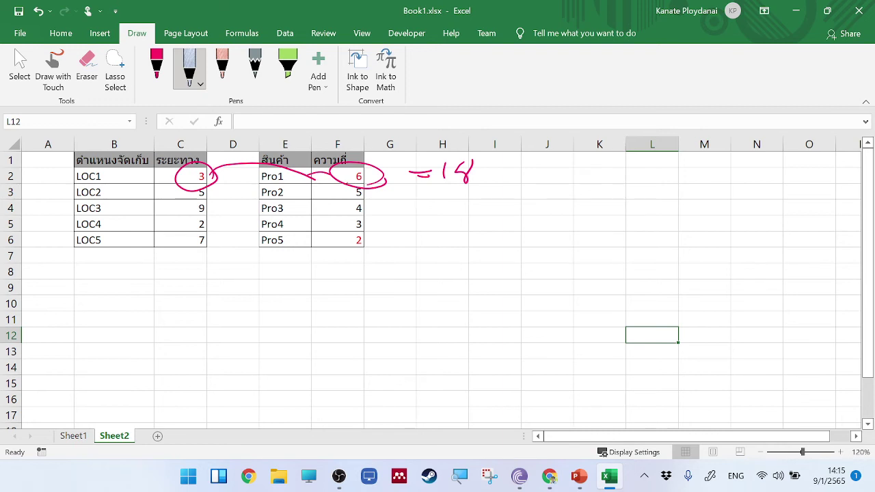
drag(205, 168, 214, 176)
mouse_move(340, 227)
mouse_down()
mouse_move(333, 254)
mouse_move(372, 236)
mouse_up()
drag(200, 192, 335, 260)
drag(398, 255, 423, 277)
drag(436, 258, 449, 280)
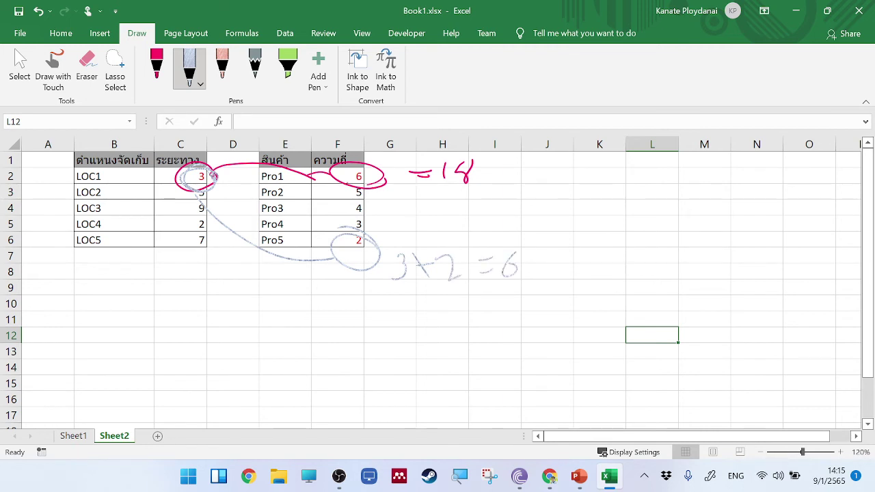
- Delete all pink and silver ink annotations from the location and product tables
click(590, 227)
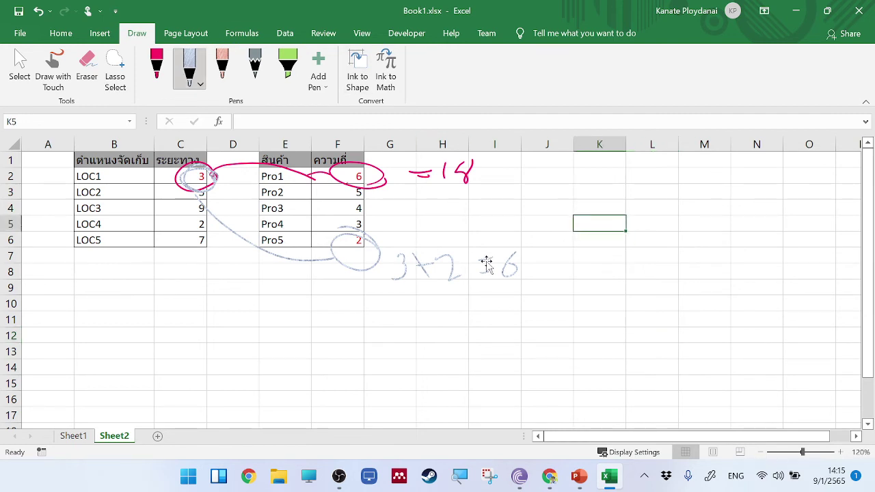
click(486, 265)
key(Delete)
click(420, 187)
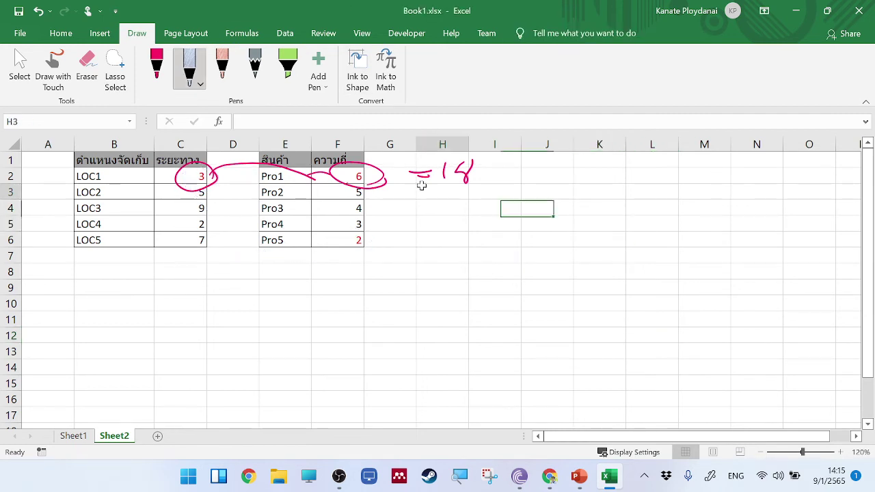
click(390, 179)
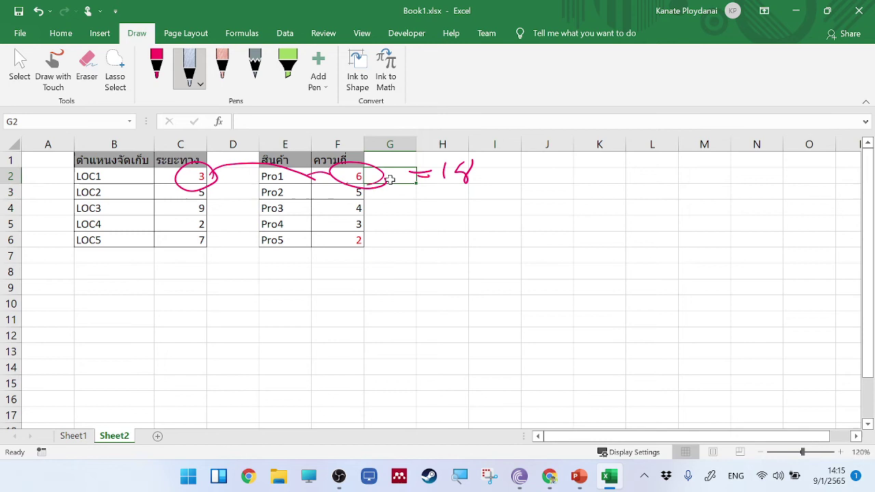
click(279, 165)
key(Delete)
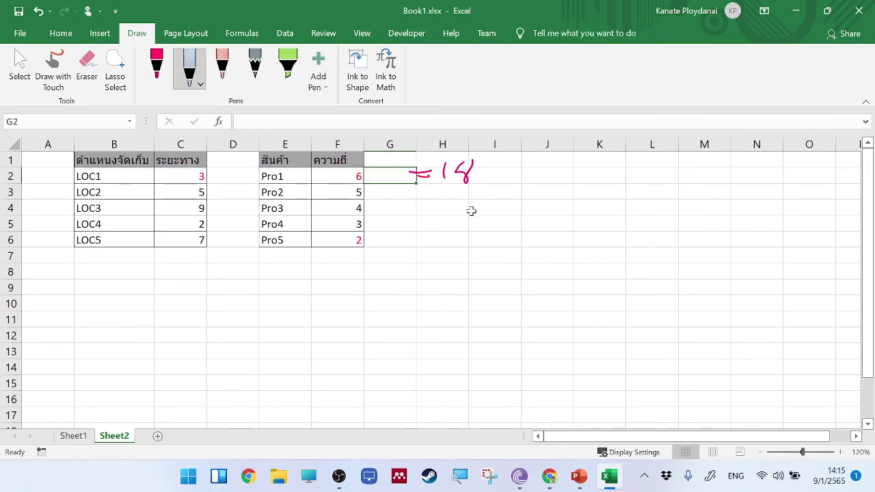
click(465, 178)
key(Delete)
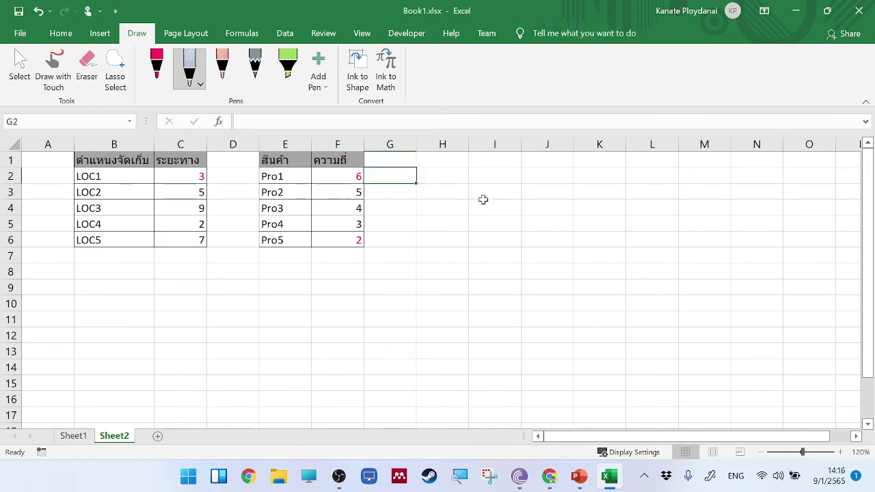
click(674, 287)
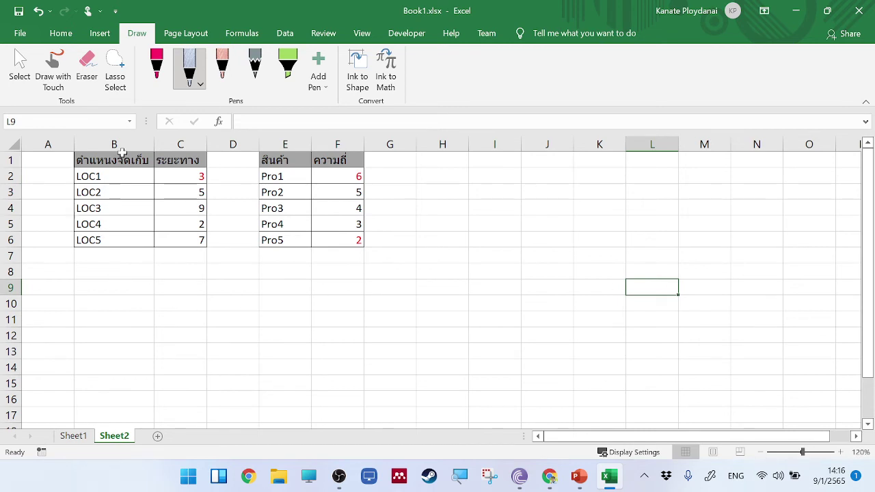
- Copy the location and distance table in B1:C6 and paste only its values starting at B10
drag(113, 160, 135, 234)
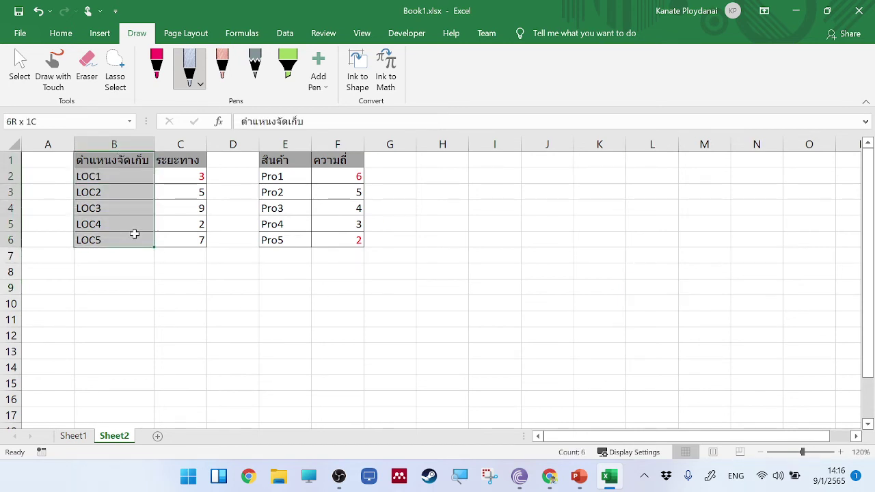
drag(114, 162, 195, 239)
right_click(199, 239)
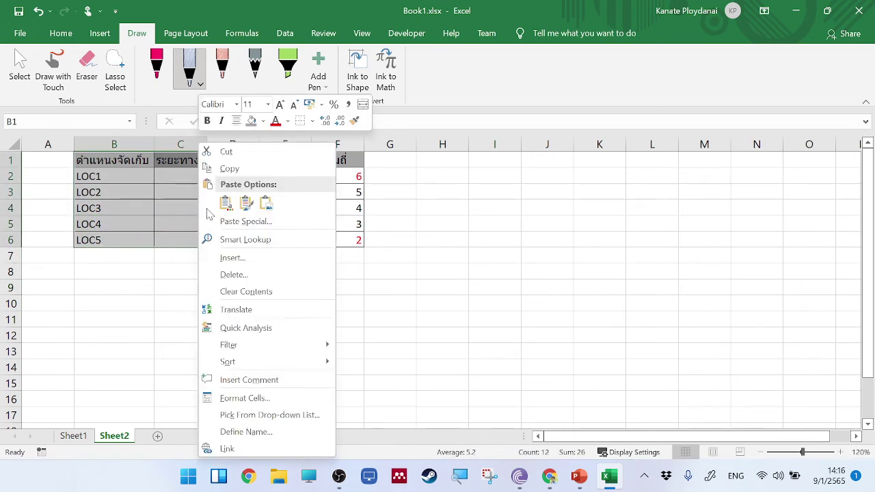
click(230, 168)
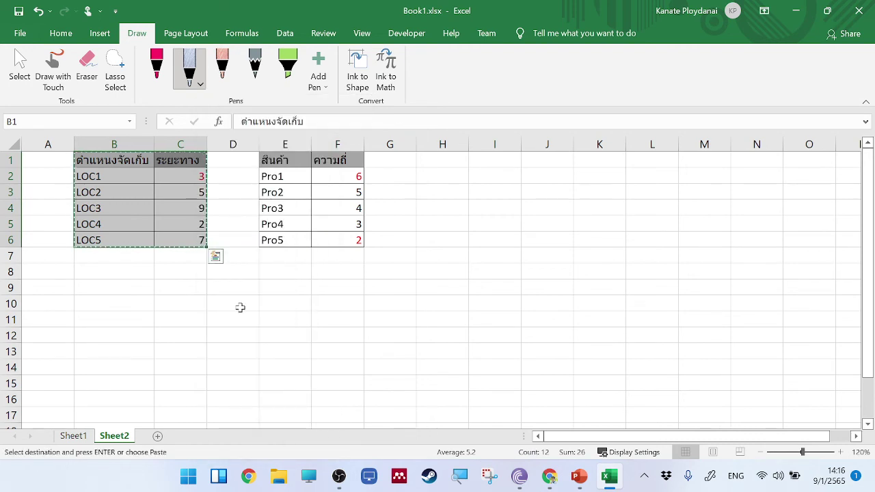
click(127, 292)
click(129, 305)
right_click(130, 305)
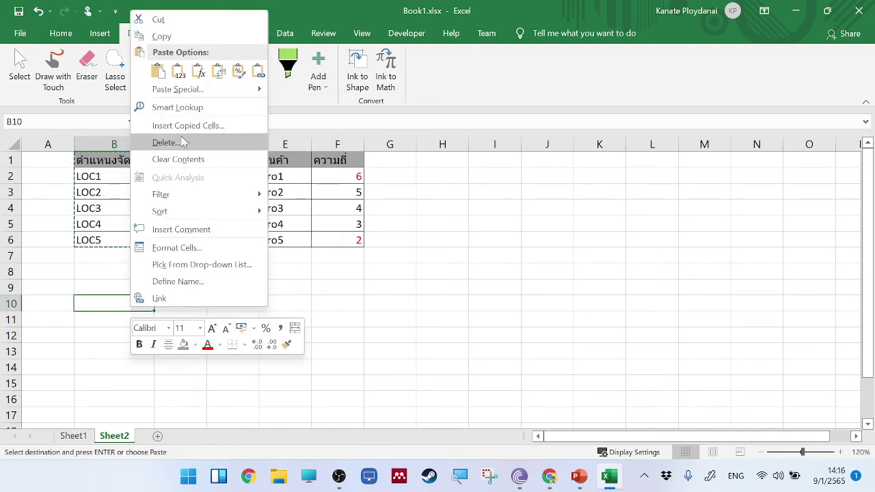
click(177, 70)
- Apply borders to all cells of the pasted location table in B10:C15
drag(126, 303, 186, 385)
click(60, 33)
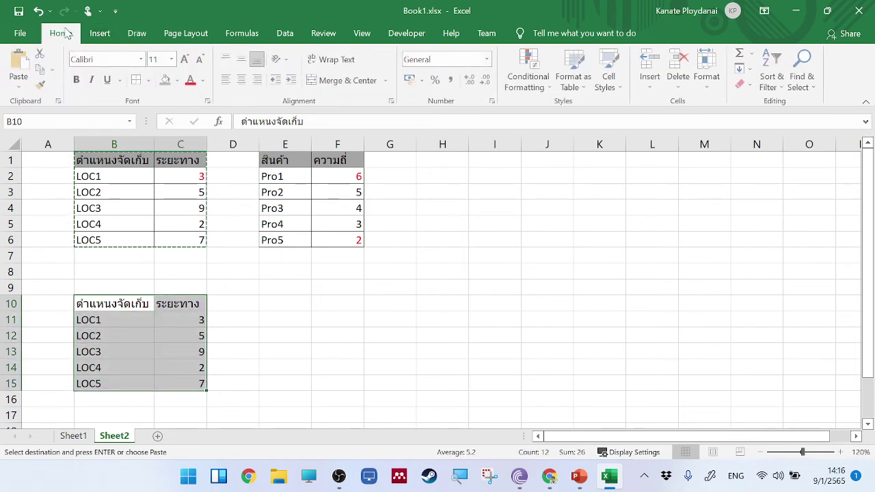
click(135, 80)
click(372, 365)
click(127, 305)
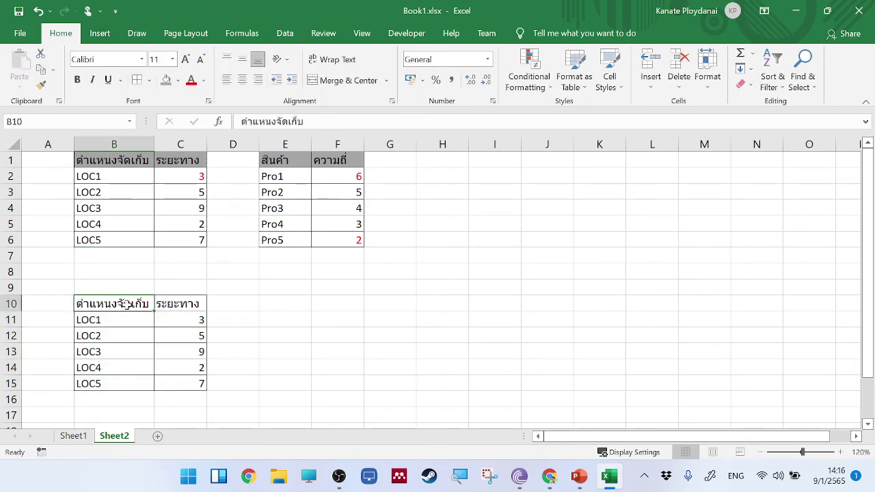
drag(127, 305, 172, 377)
click(393, 366)
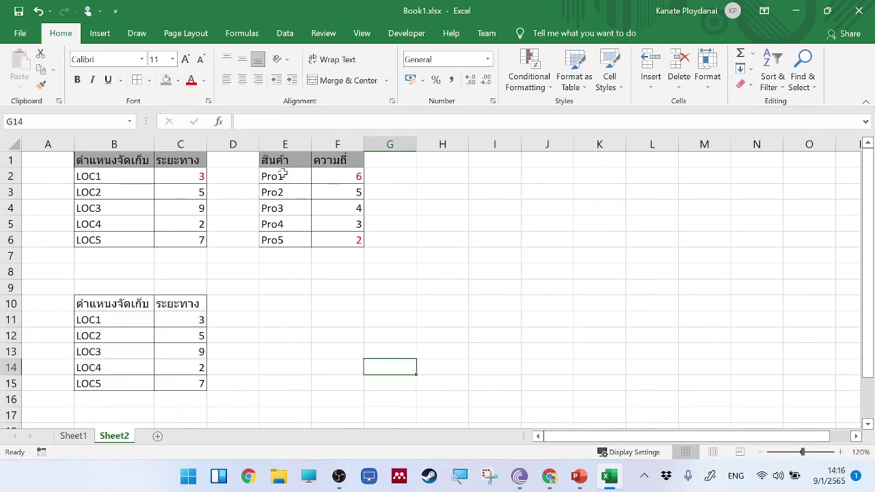
- Copy the product and frequency table in E1:F6 and paste it transposed starting at D8
drag(283, 160, 335, 241)
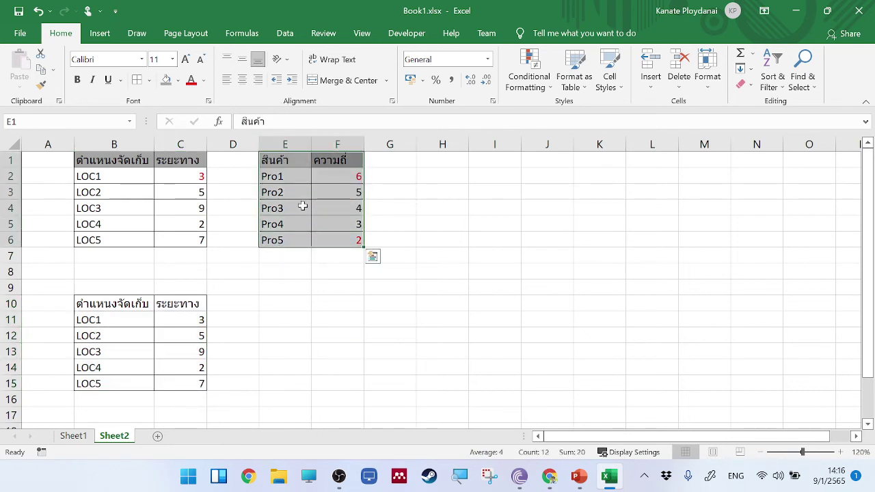
right_click(303, 206)
click(334, 168)
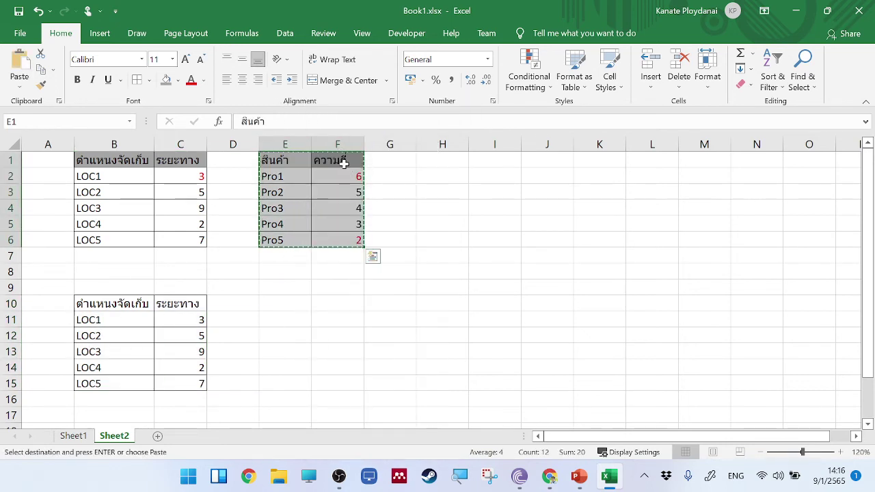
click(232, 272)
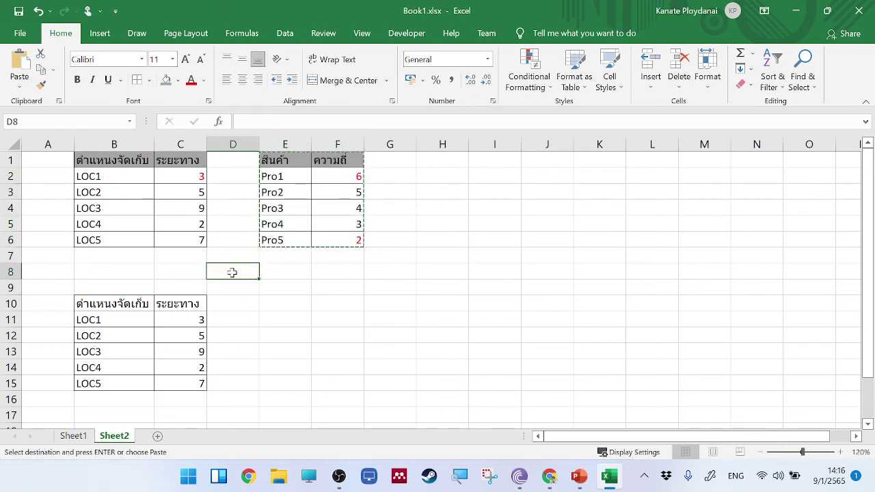
right_click(232, 272)
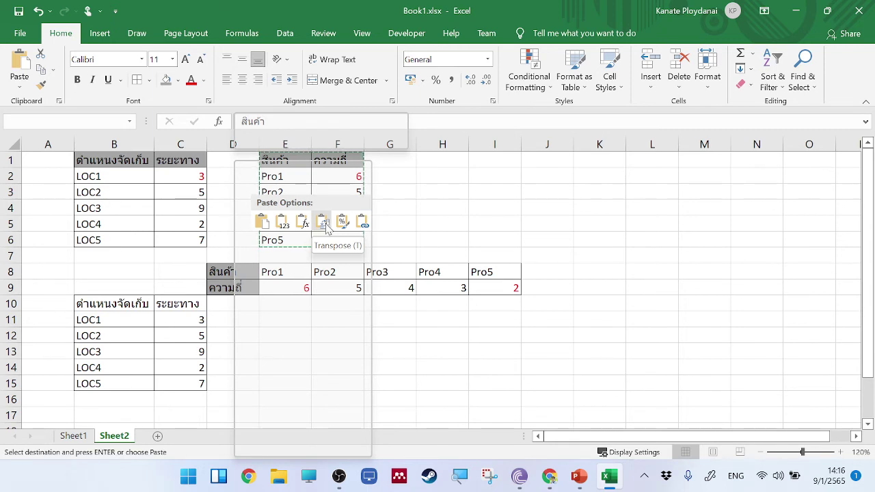
click(322, 223)
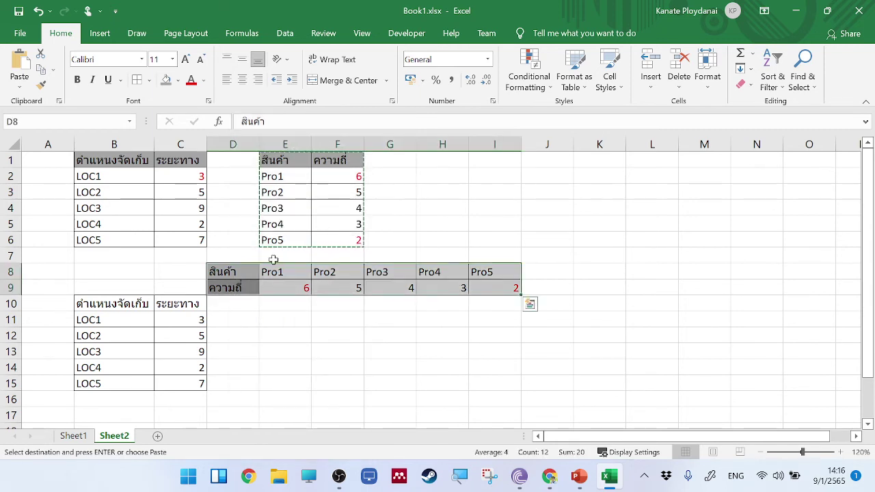
click(306, 349)
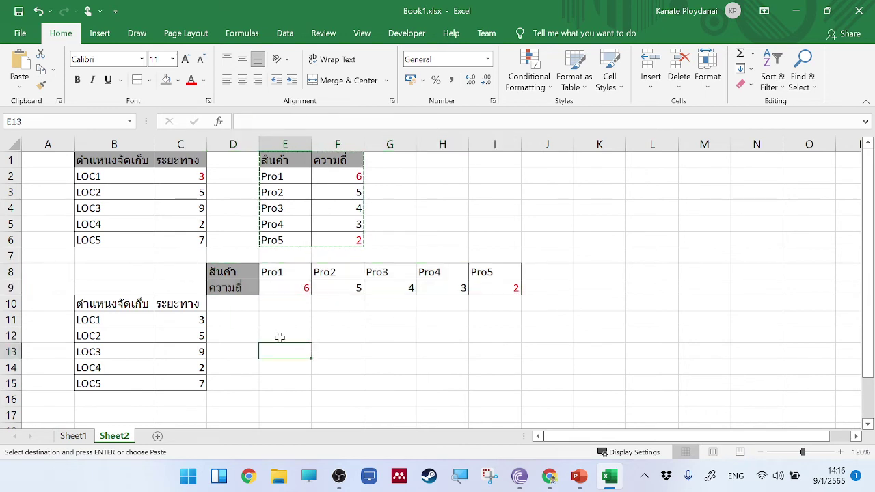
click(523, 189)
key(Escape)
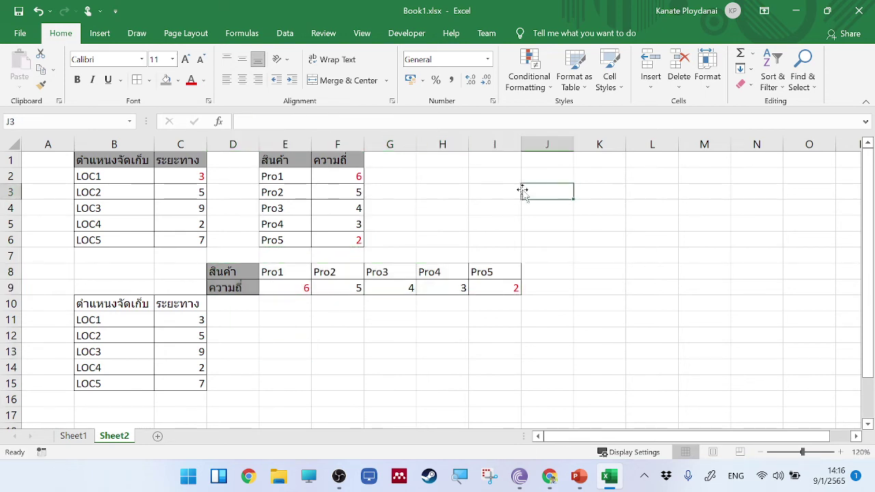
- Move the transposed product table from D8:I9 to C8:H9
drag(114, 306, 198, 383)
drag(245, 272, 506, 286)
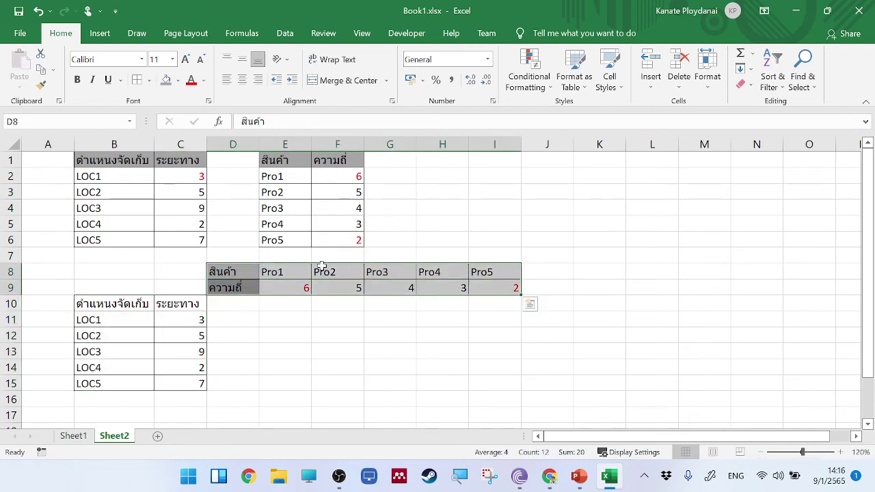
drag(244, 267, 459, 273)
click(670, 275)
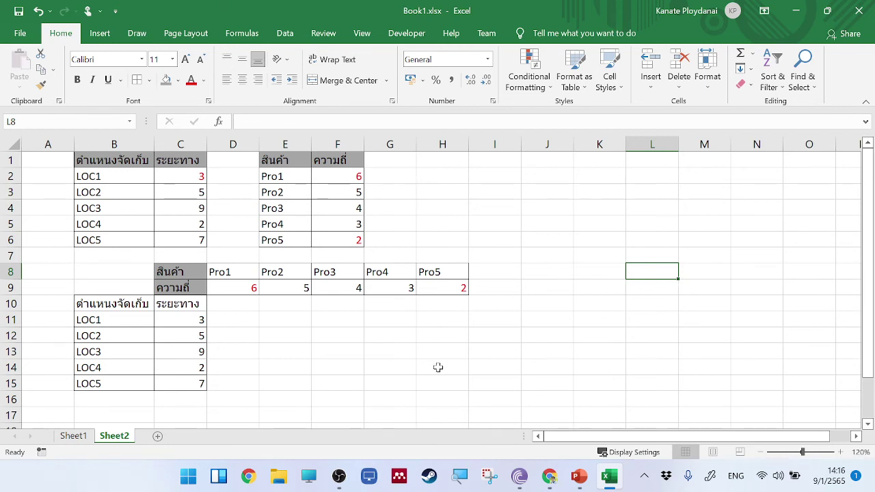
- Apply borders and a light grey fill to the assignment matrix cells D11:H15
drag(228, 322, 431, 387)
click(137, 79)
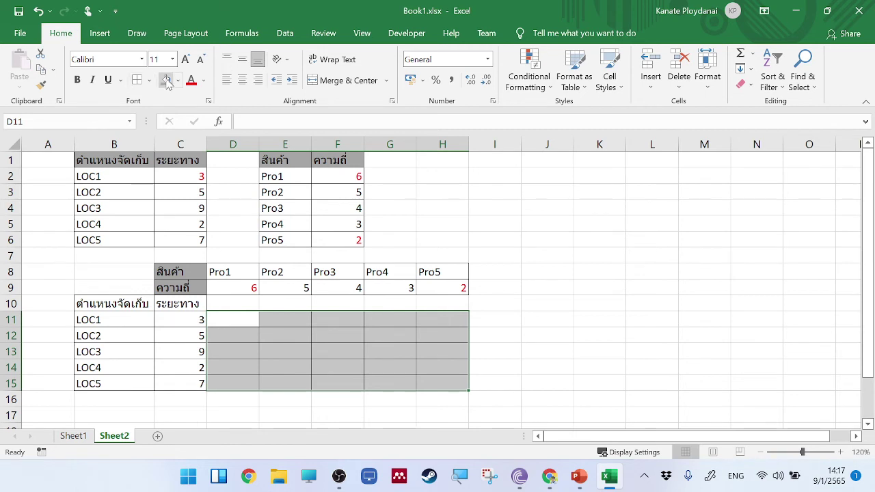
click(177, 80)
click(235, 123)
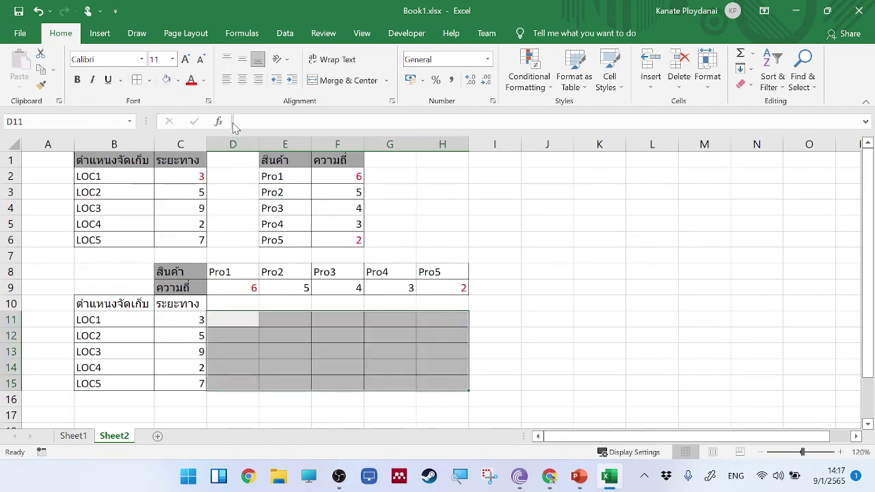
click(580, 217)
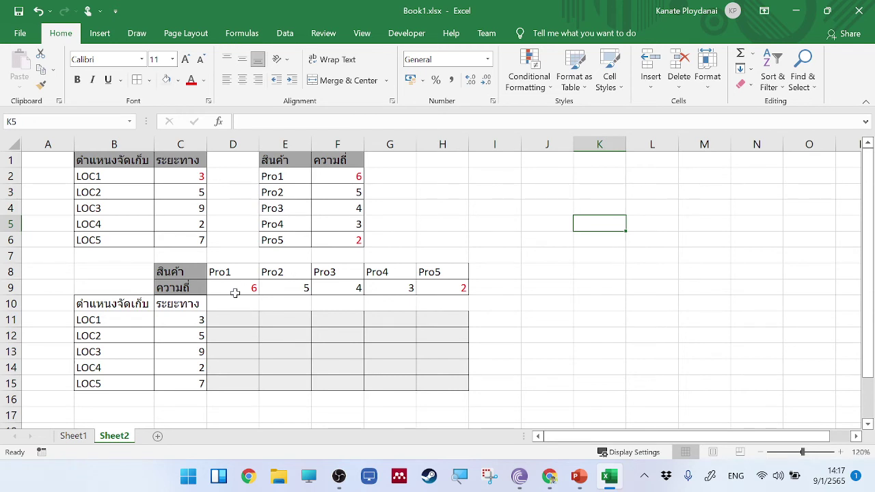
- Clear the frequency label ความถี่ from C9 and remove the cell's grey fill
click(185, 303)
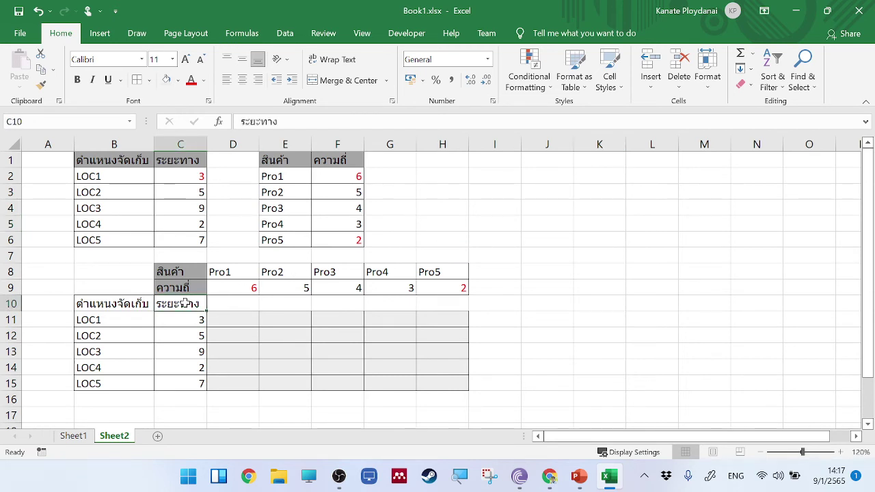
click(692, 259)
click(195, 302)
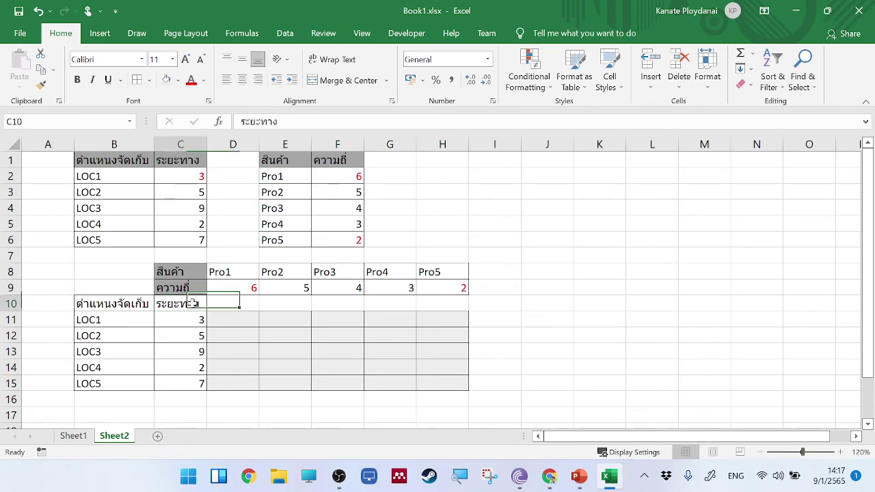
click(190, 288)
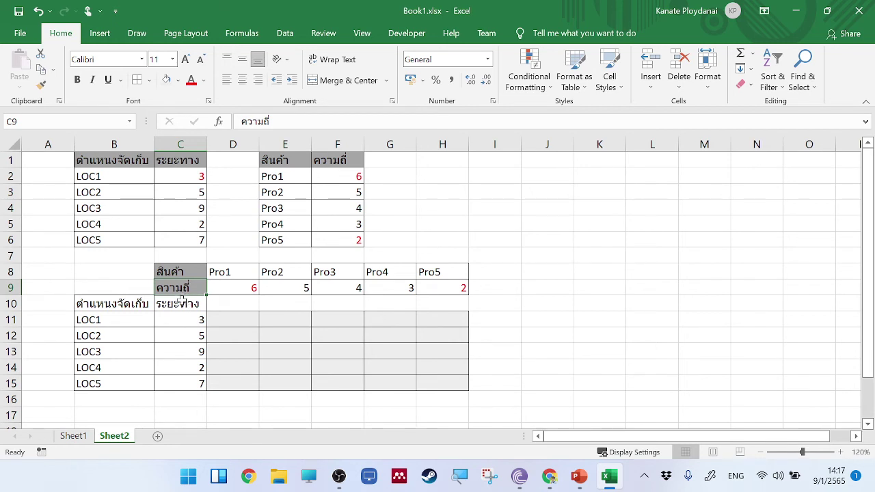
click(182, 301)
click(194, 288)
click(524, 303)
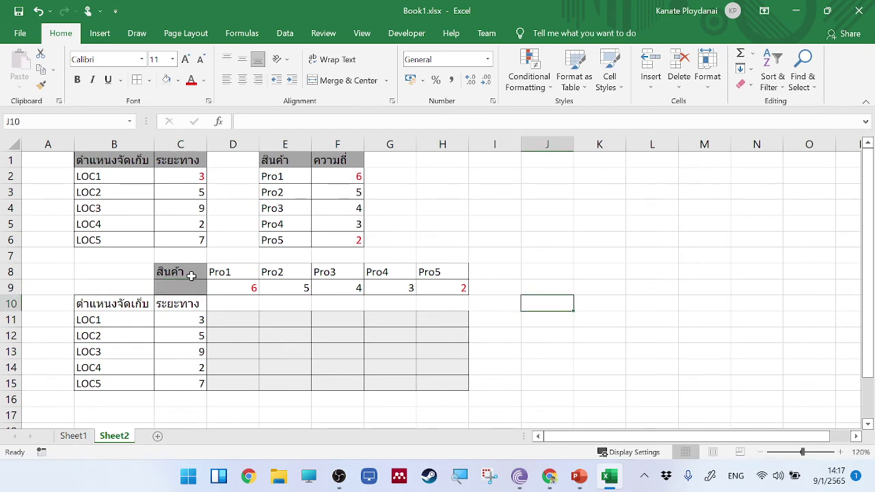
click(189, 284)
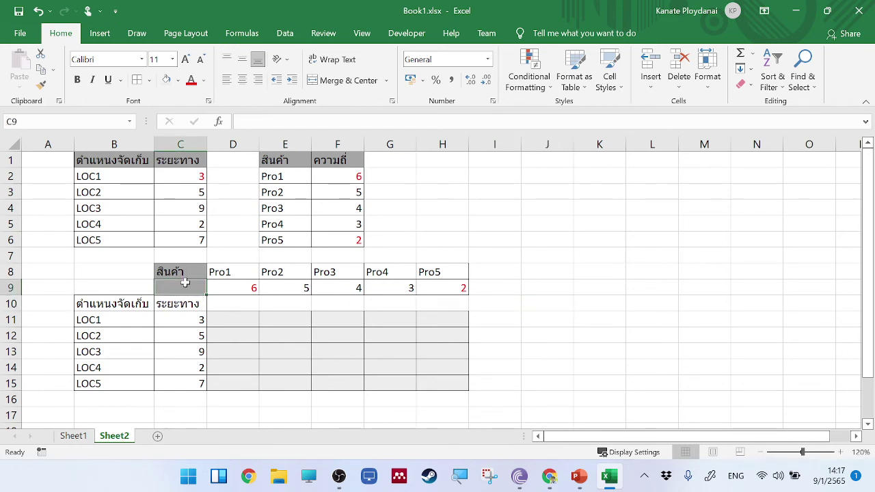
click(177, 80)
click(191, 203)
click(807, 367)
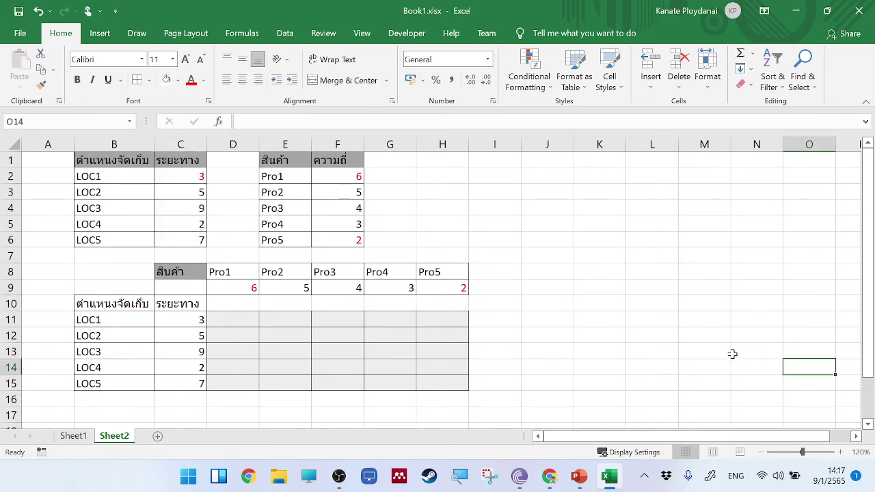
- Move the product headers and frequencies from D8:H9 down to D9:H10, and the สินค้า label from C8 to C9
drag(216, 275, 315, 285)
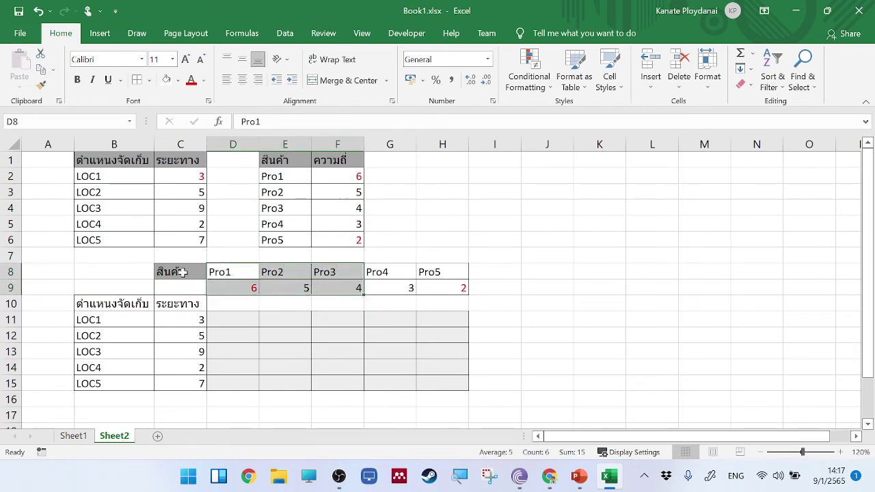
drag(229, 274, 455, 287)
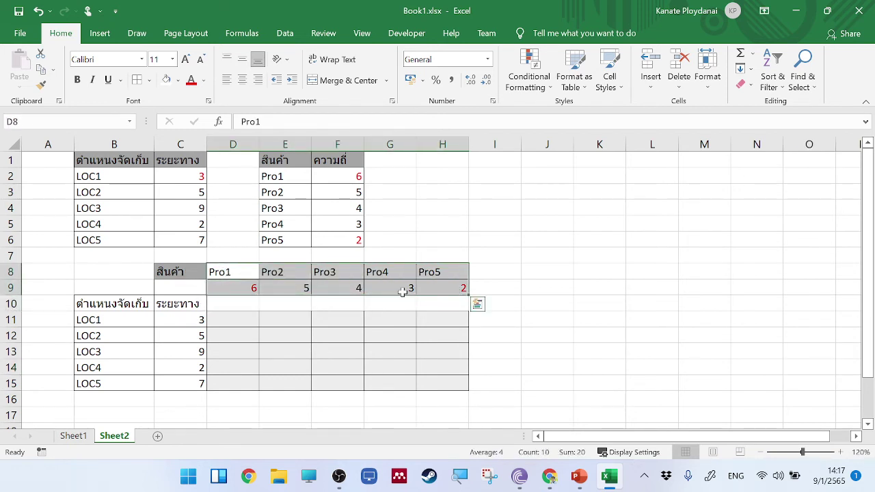
drag(402, 291, 404, 307)
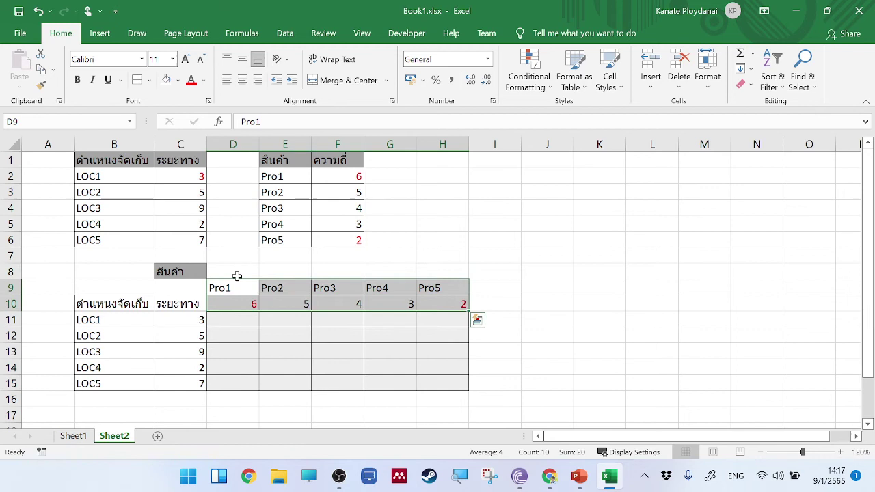
click(198, 271)
drag(195, 279, 195, 292)
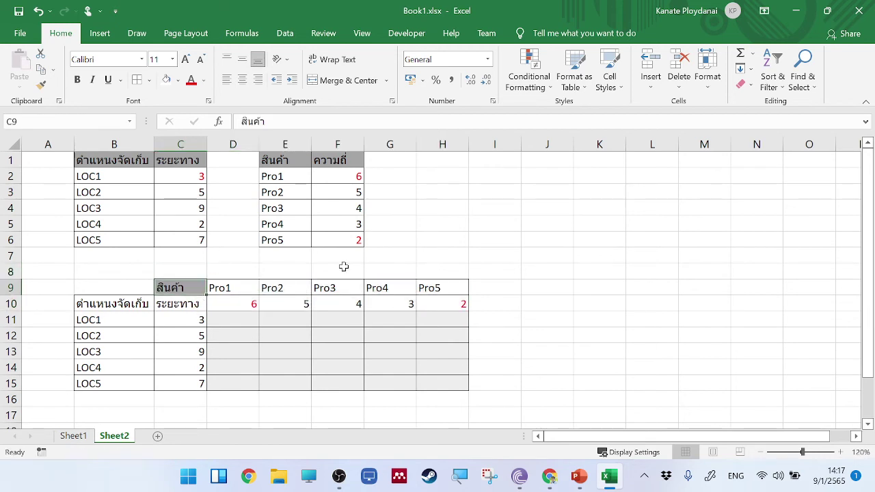
click(597, 301)
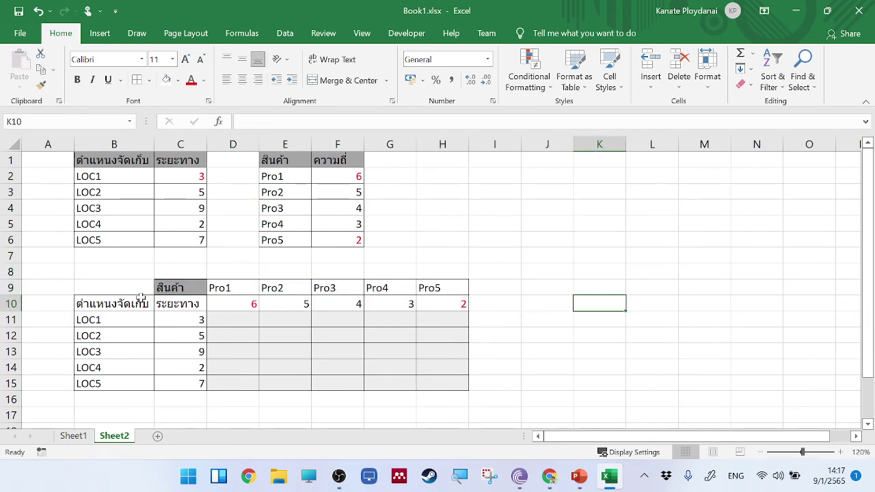
- Move the whole assignment matrix from B9:H15 up one row to B8:H14
drag(127, 292, 439, 378)
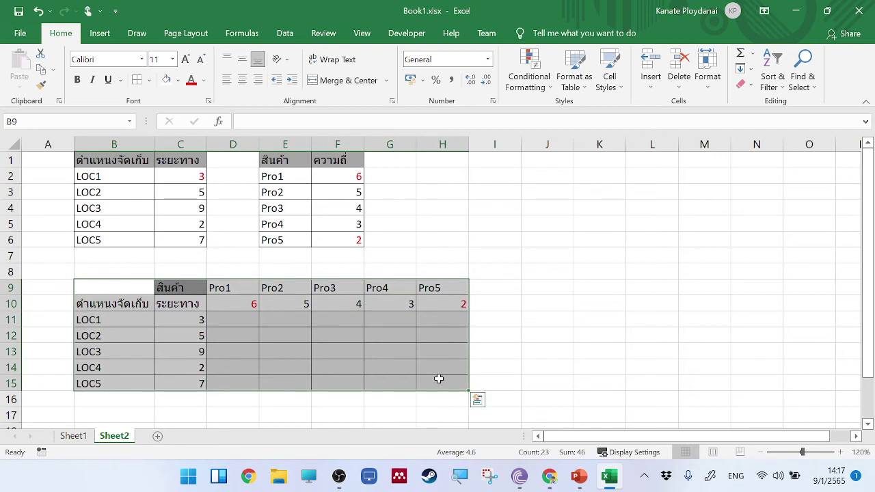
drag(430, 282, 433, 274)
click(652, 290)
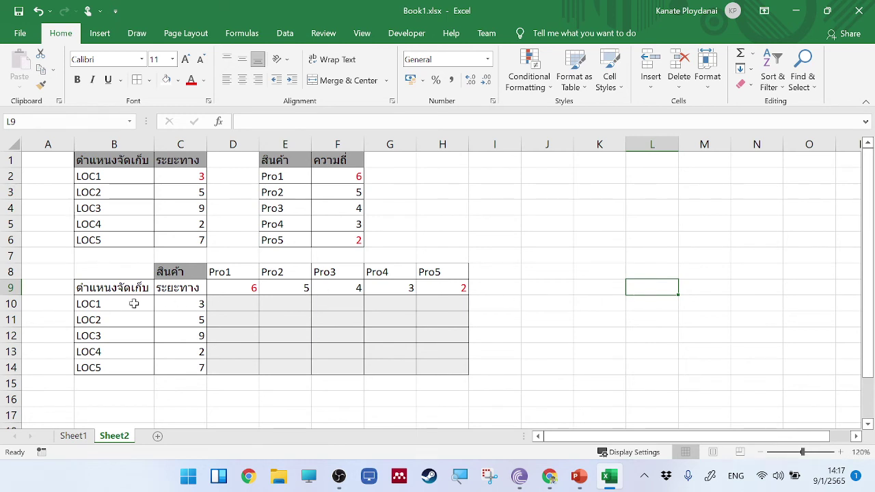
click(112, 305)
click(230, 308)
click(204, 304)
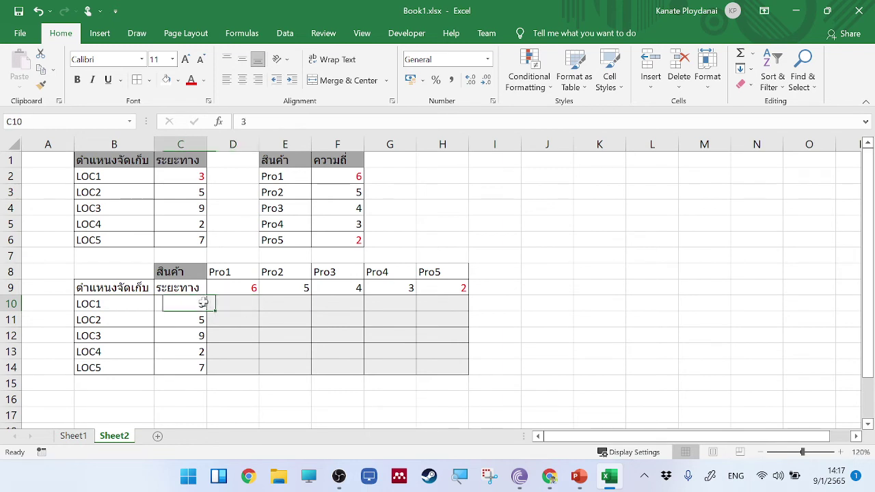
click(130, 301)
click(244, 308)
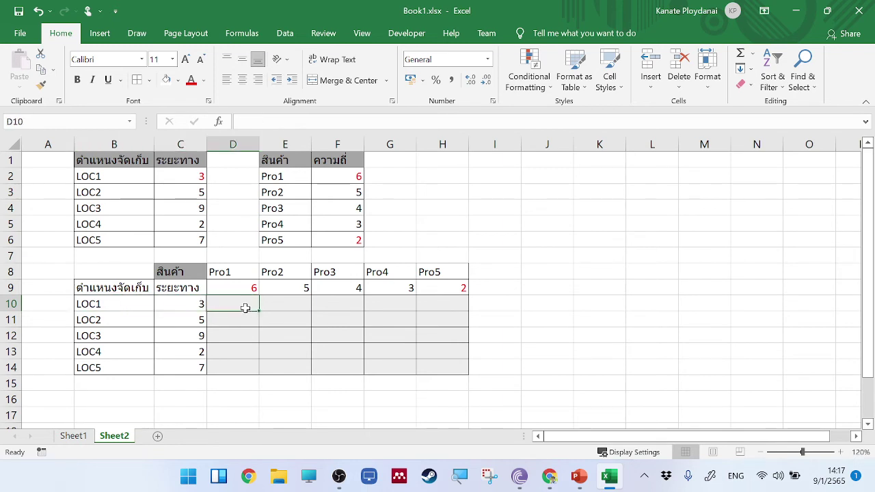
click(157, 310)
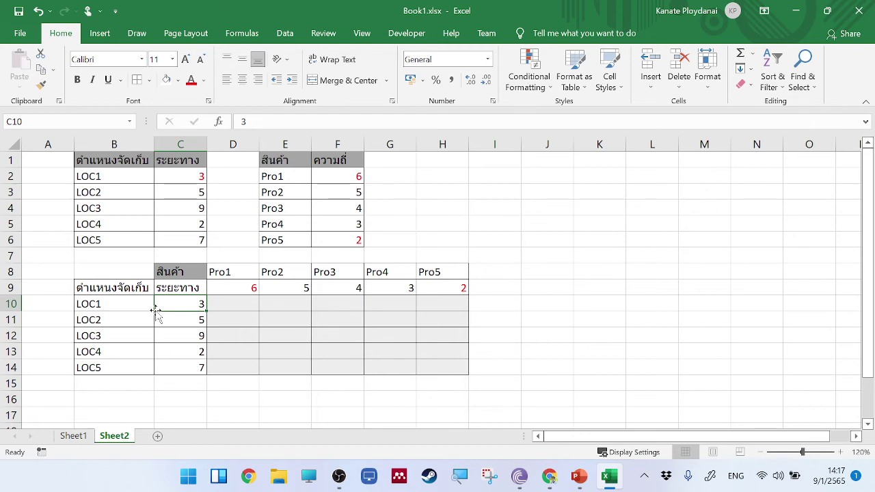
- Enter the formula =C10*D9 in D10 to multiply LOC1's distance by Pro1's frequency
click(222, 302)
text(=)
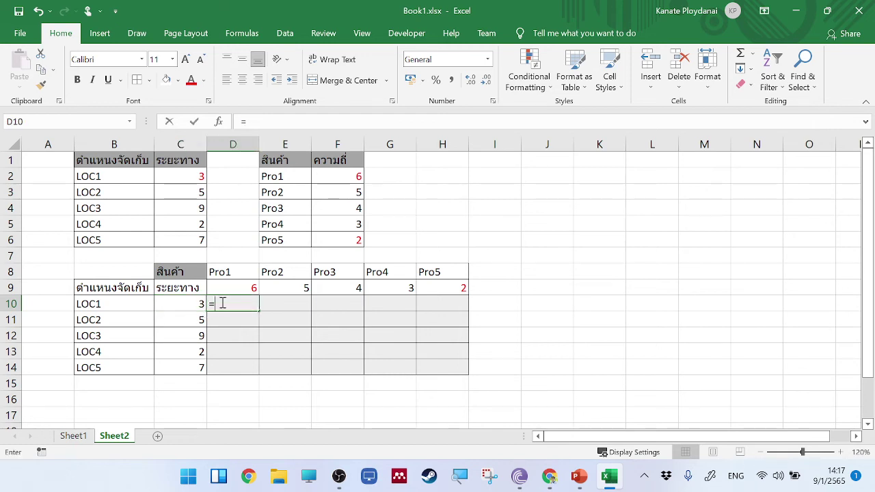
click(180, 306)
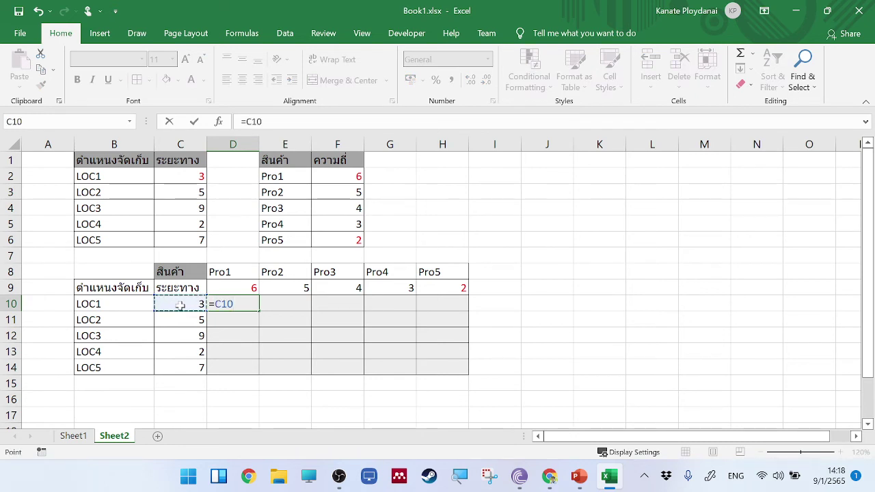
text(*)
click(254, 290)
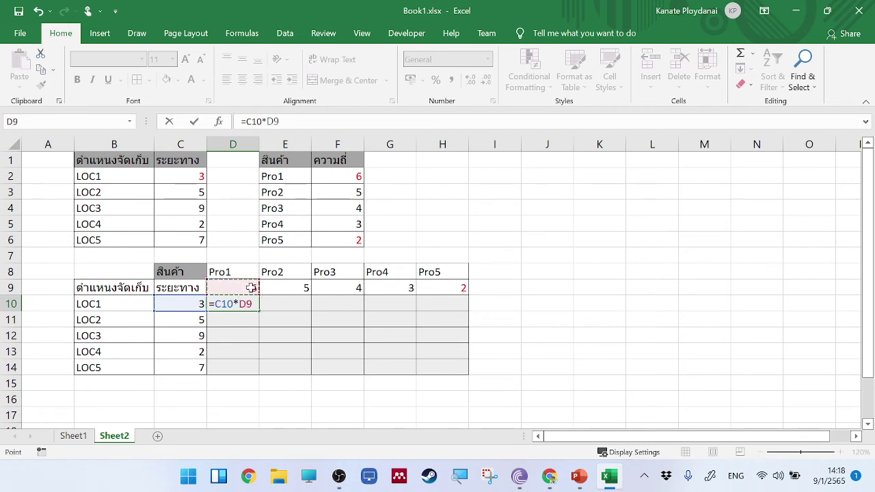
key(Tab)
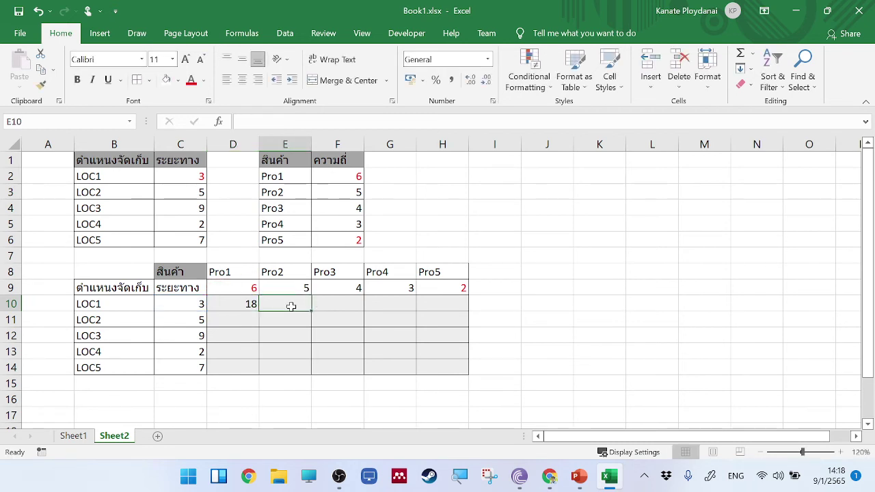
- Enter =C10*E9 in E10 and =C10*F9 in F10 for LOC1 with Pro2 and Pro3
text(=)
click(191, 305)
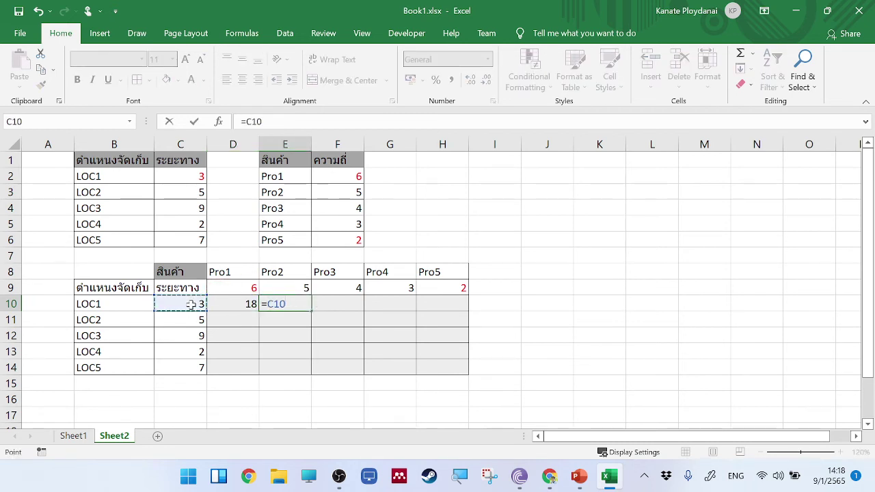
text(*)
click(306, 288)
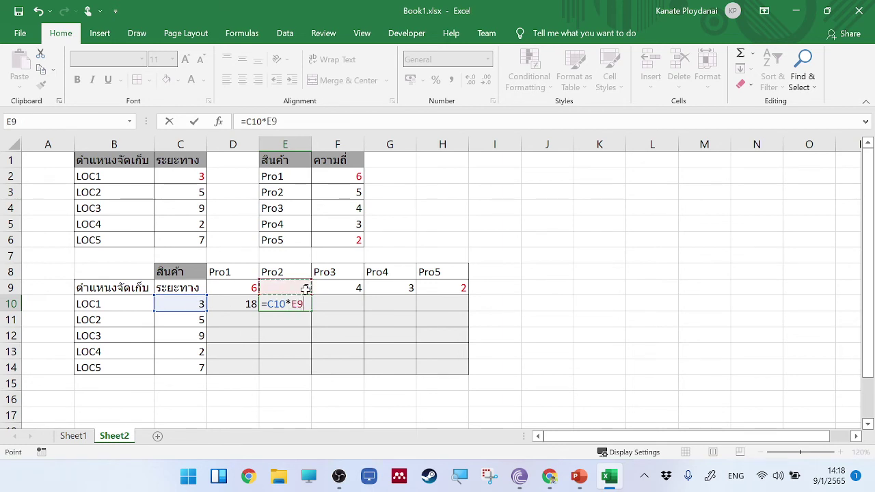
key(Tab)
text(=)
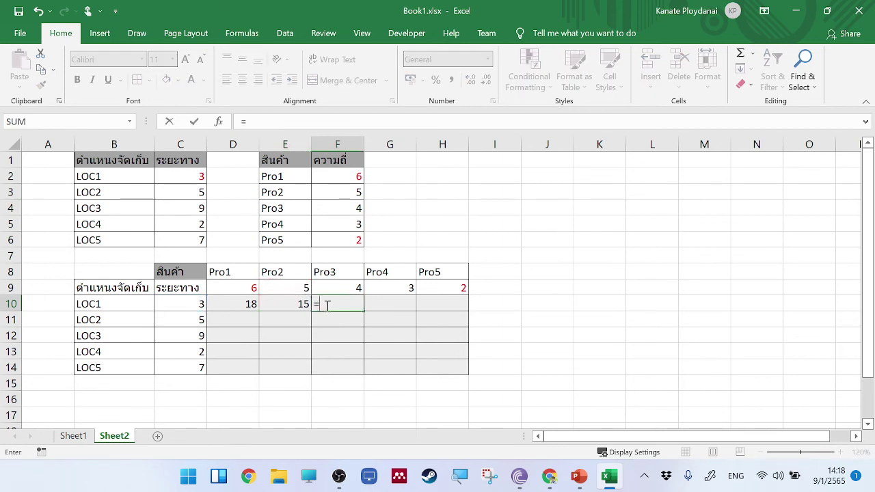
click(194, 303)
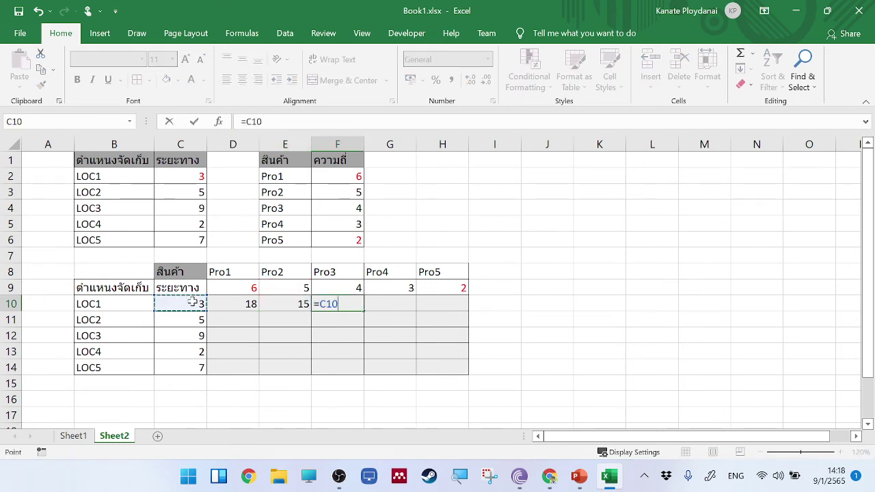
text(*)
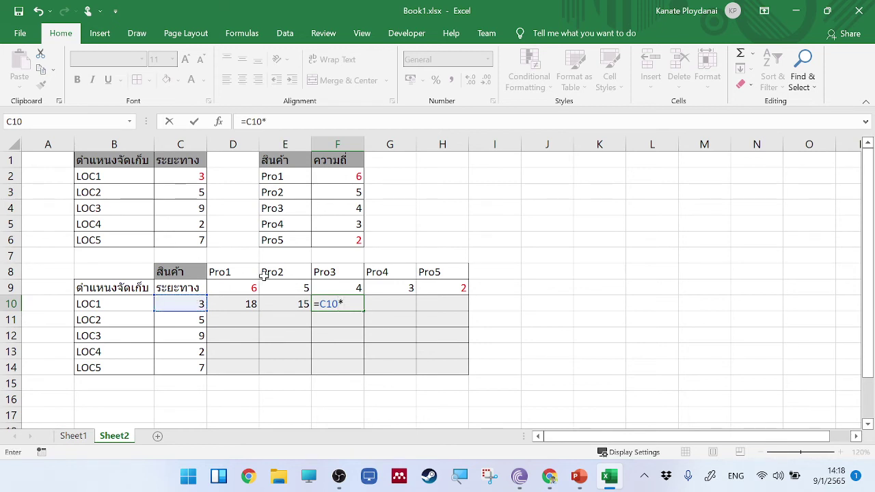
click(342, 286)
key(Tab)
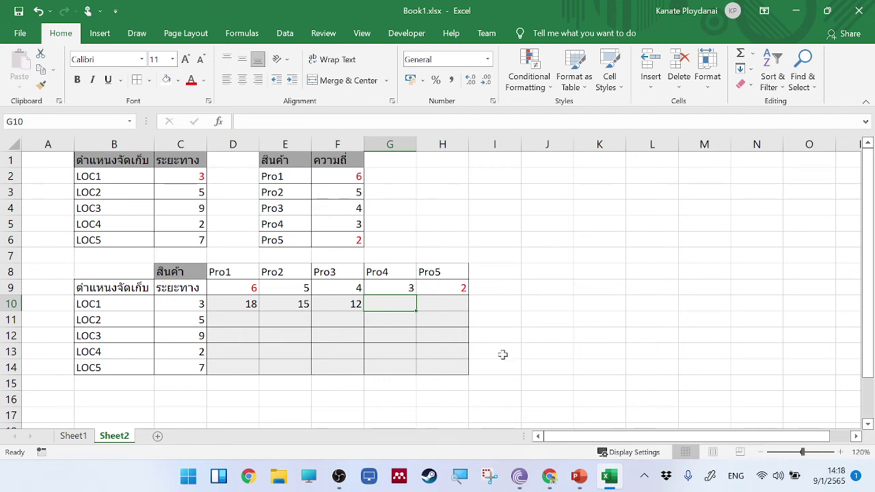
- Clear the individually entered formulas from D10:F10
drag(229, 303, 316, 303)
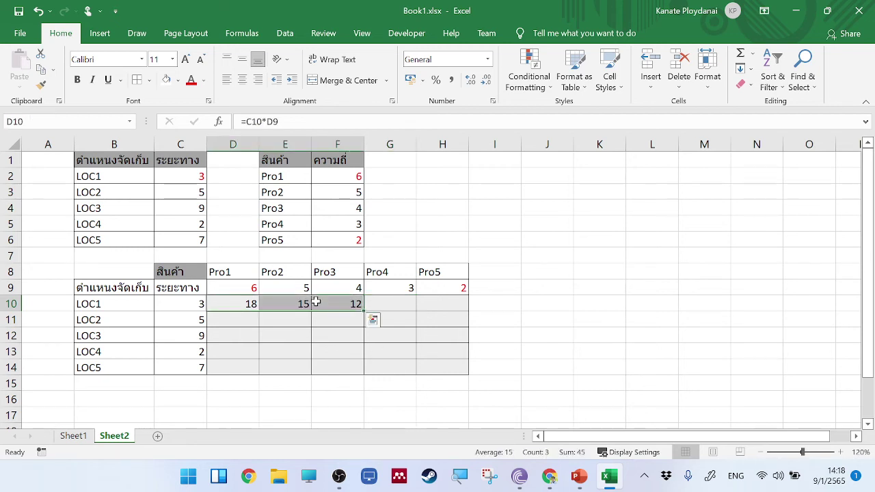
key(Delete)
click(597, 342)
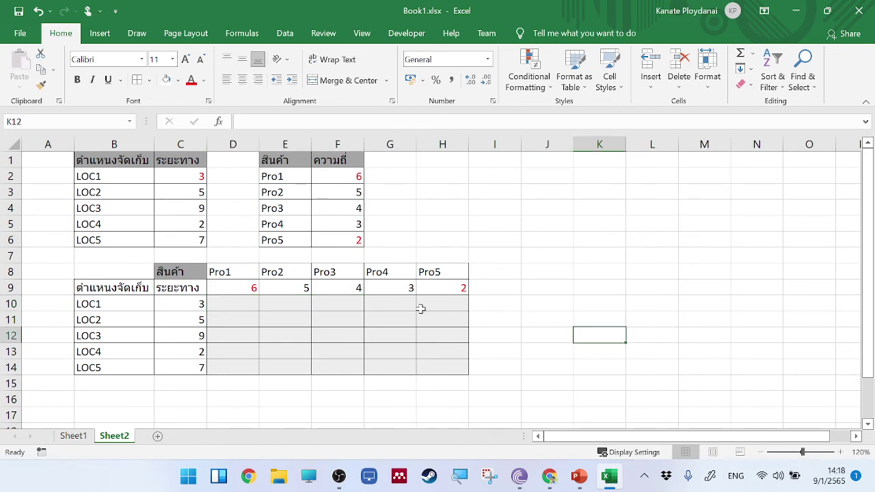
- Enter =C10*D9 in D10 as the distance-times-frequency formula for LOC1 and Pro1
click(227, 303)
text(=)
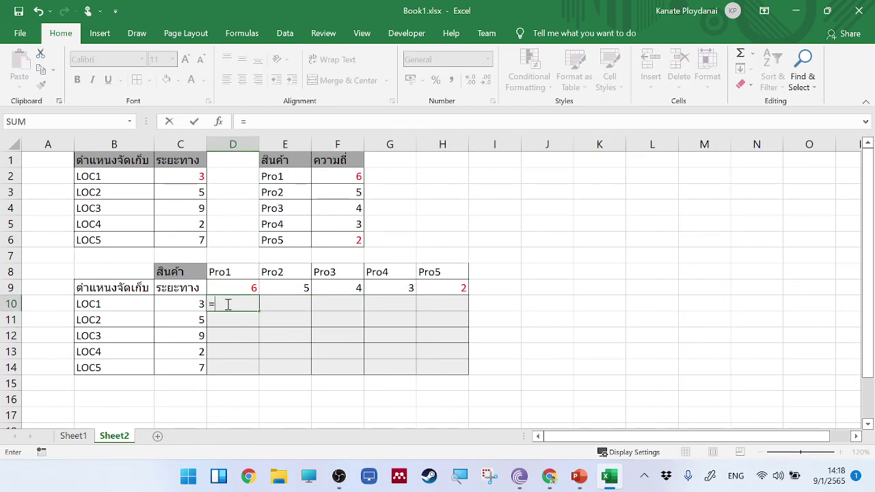
click(185, 302)
text(*)
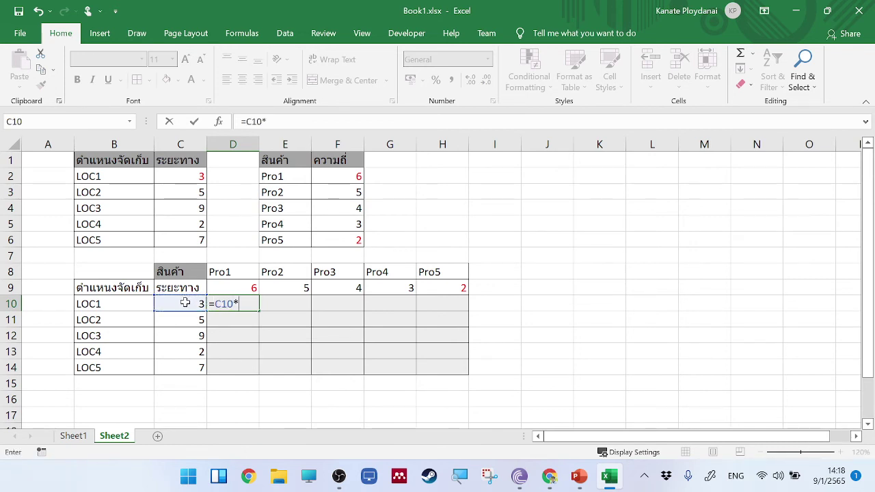
click(233, 287)
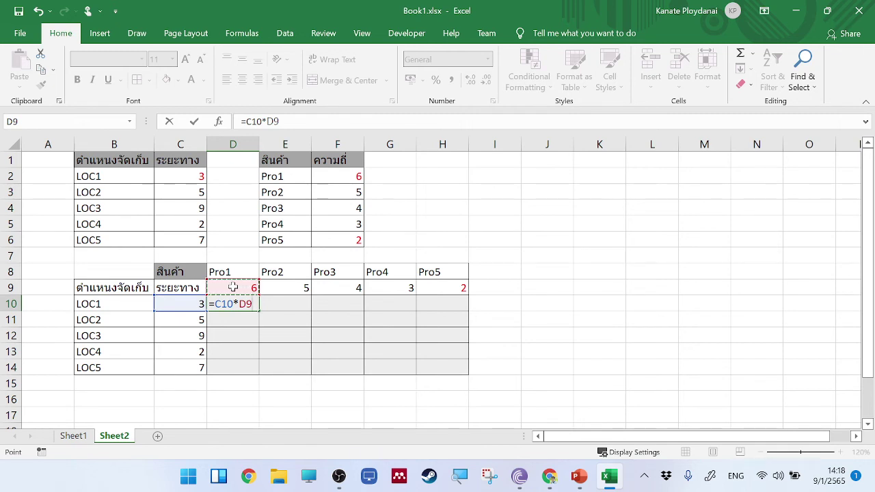
key(Tab)
- Try filling the D10 formula across the LOC1 row to H10 with its relative references
click(244, 305)
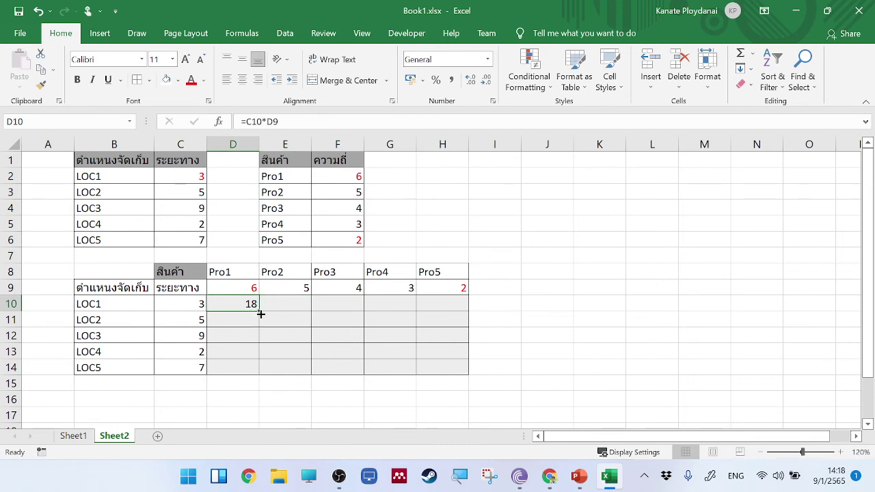
click(99, 33)
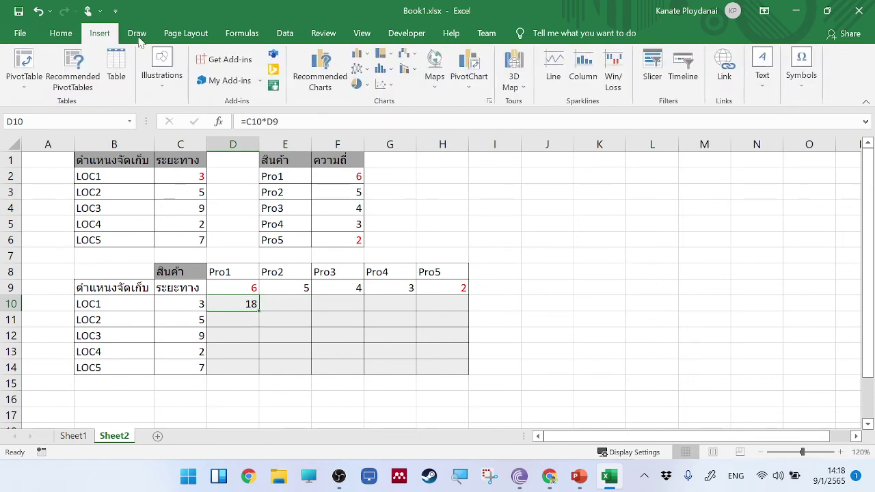
click(371, 332)
click(258, 307)
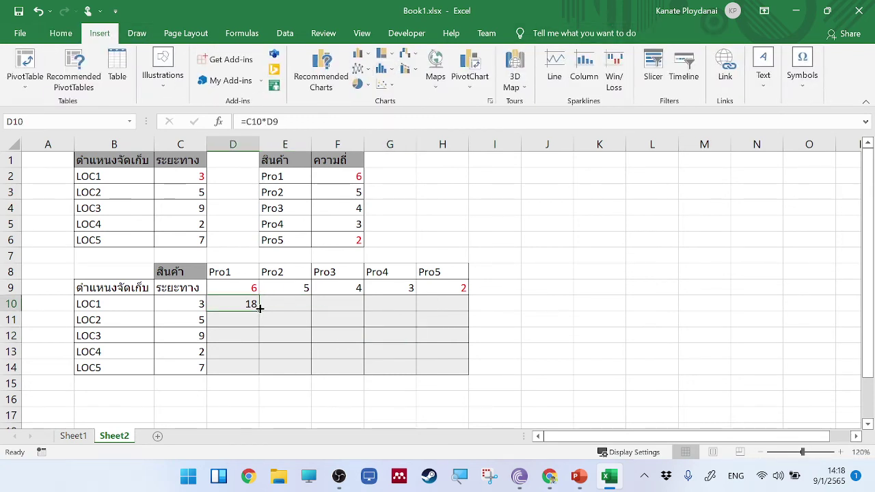
drag(258, 307, 458, 306)
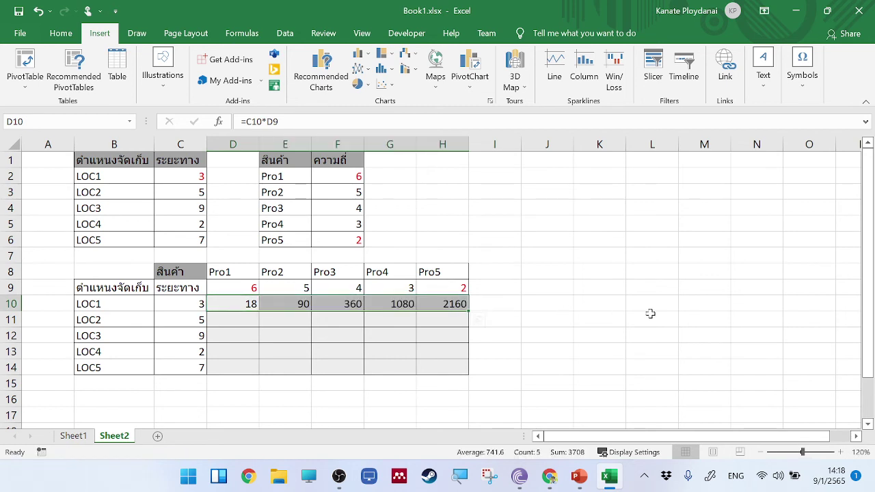
click(650, 316)
- Check which cells the filled formulas in H10, G10 and F10 refer to
click(452, 303)
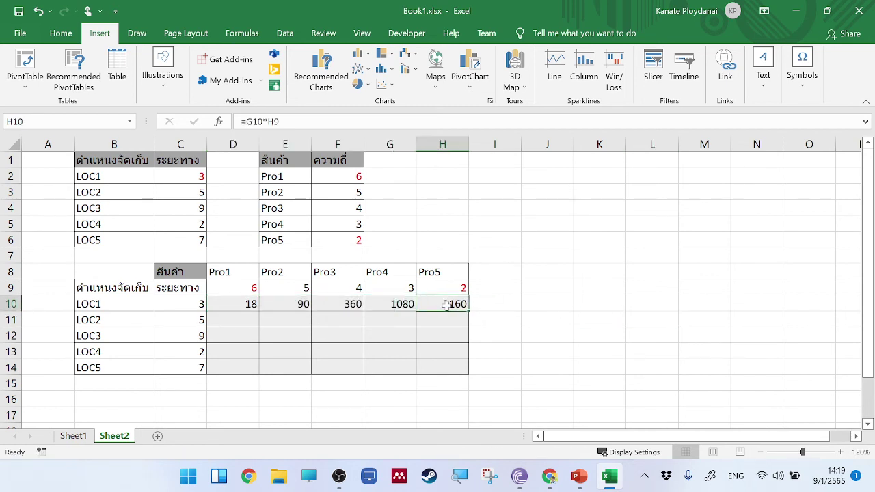
double_click(449, 305)
key(Tab)
double_click(400, 305)
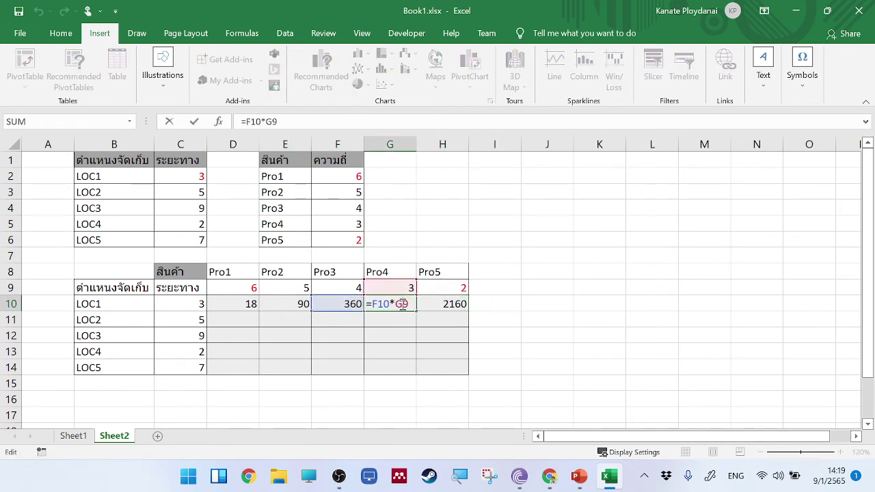
key(Tab)
click(342, 307)
double_click(346, 305)
key(Tab)
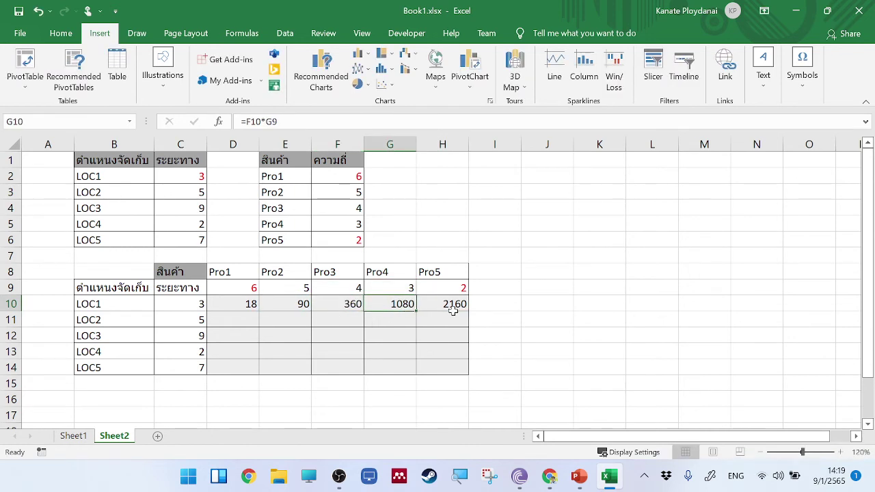
- Clear the filled formulas from E10:H10, keeping the one in D10
click(451, 319)
drag(304, 305, 444, 304)
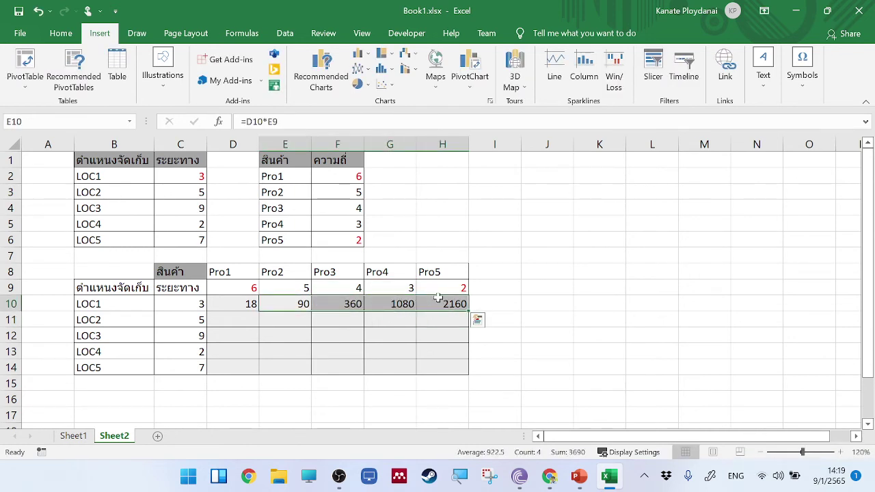
key(Delete)
- Change the D10 formula to =$C10*D$9, locking the distance column and the frequency row
double_click(232, 304)
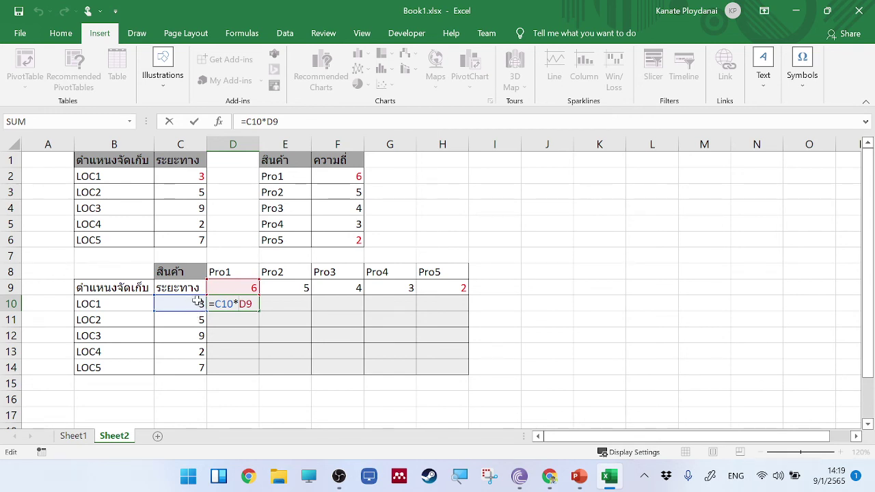
click(247, 121)
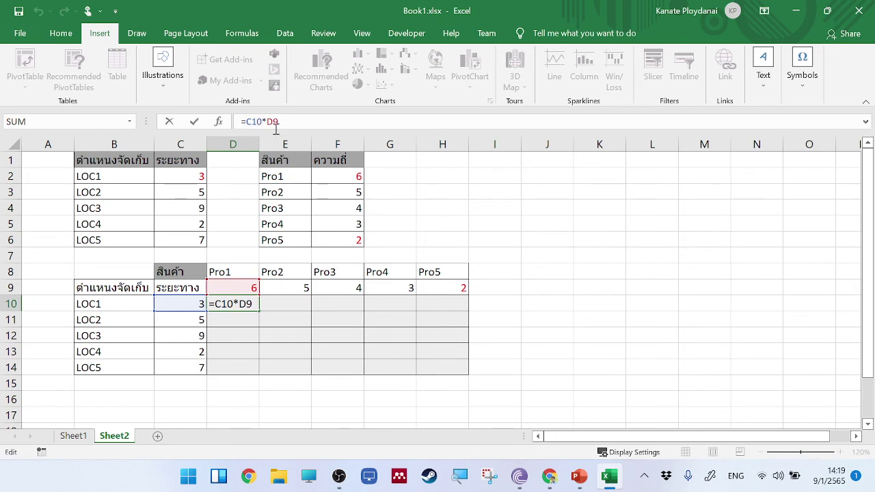
text($)
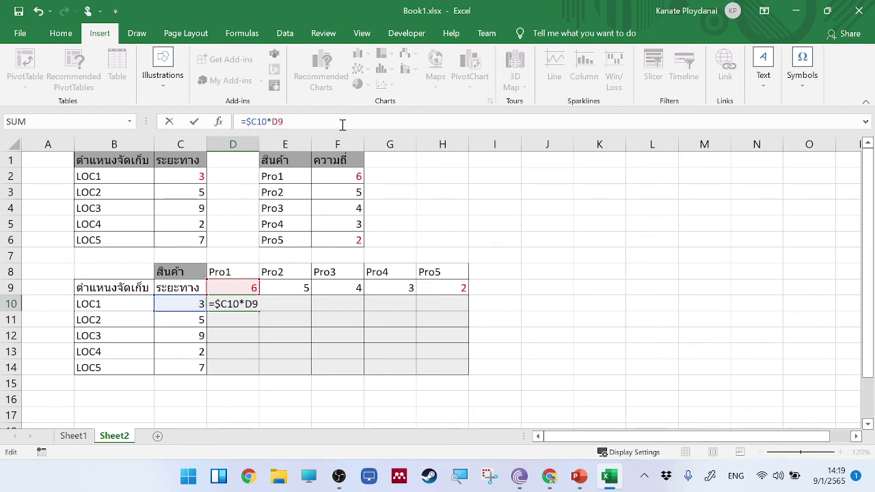
text($)
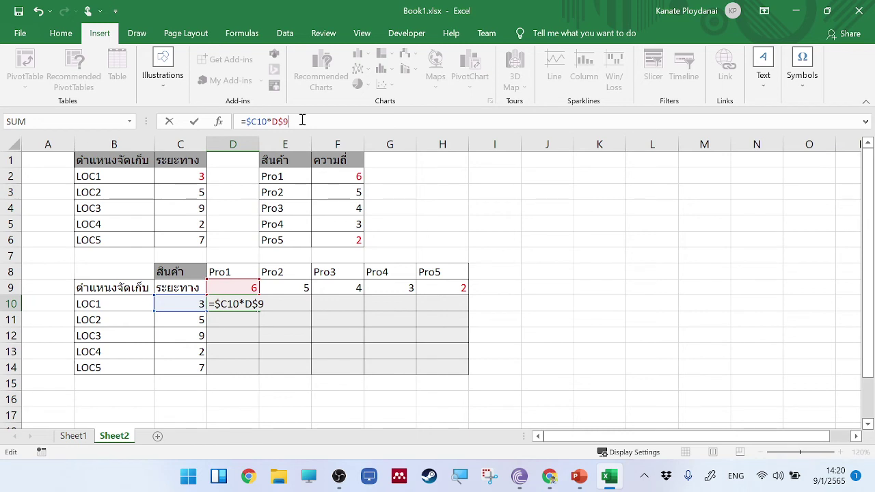
key(Return)
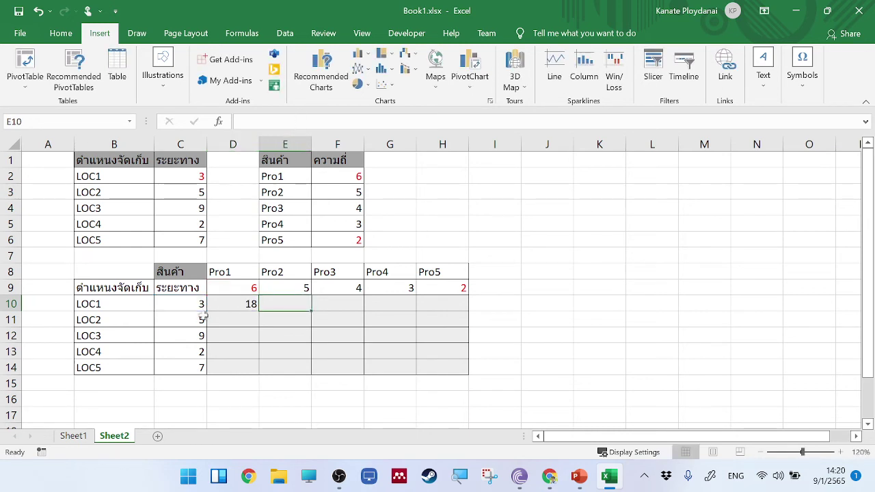
- Shade the distances in C10:C14 and the frequencies in D9:H9 with a light blue fill
drag(193, 308, 191, 363)
click(61, 33)
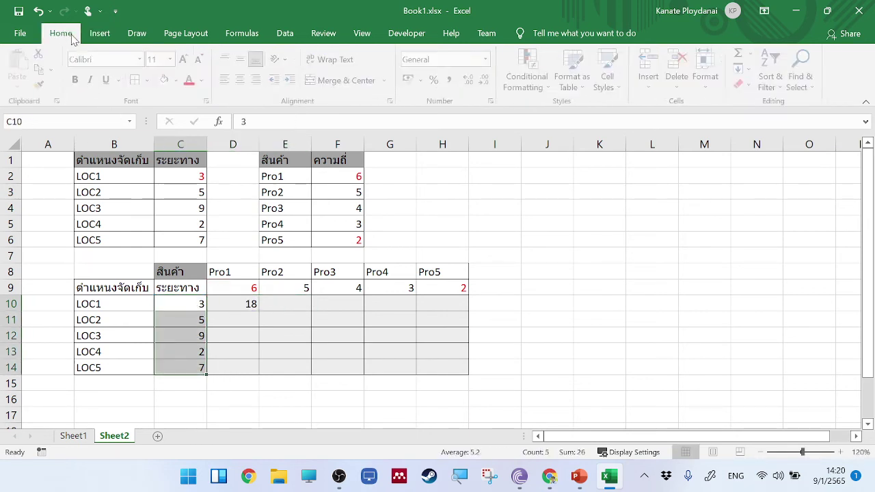
click(179, 81)
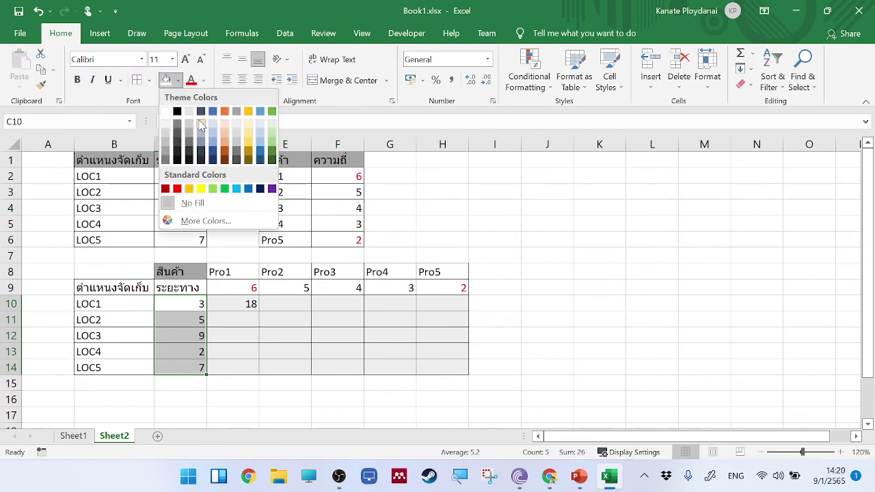
click(260, 125)
click(644, 257)
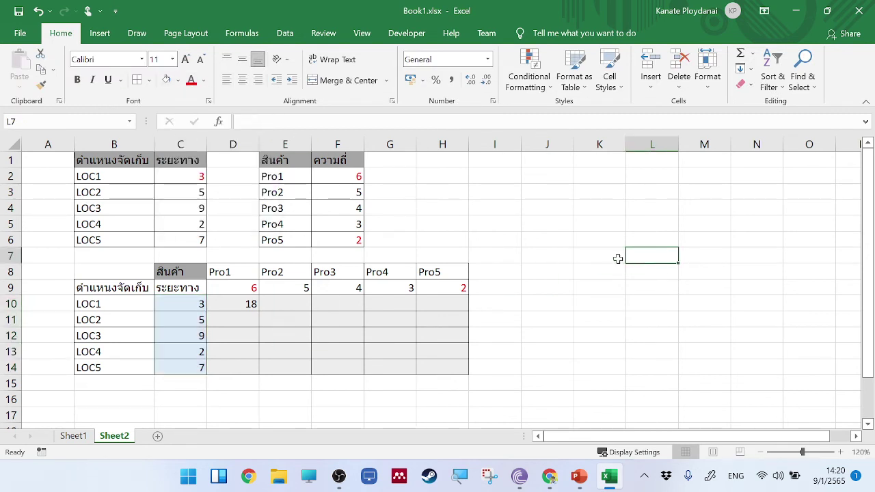
drag(244, 286, 451, 289)
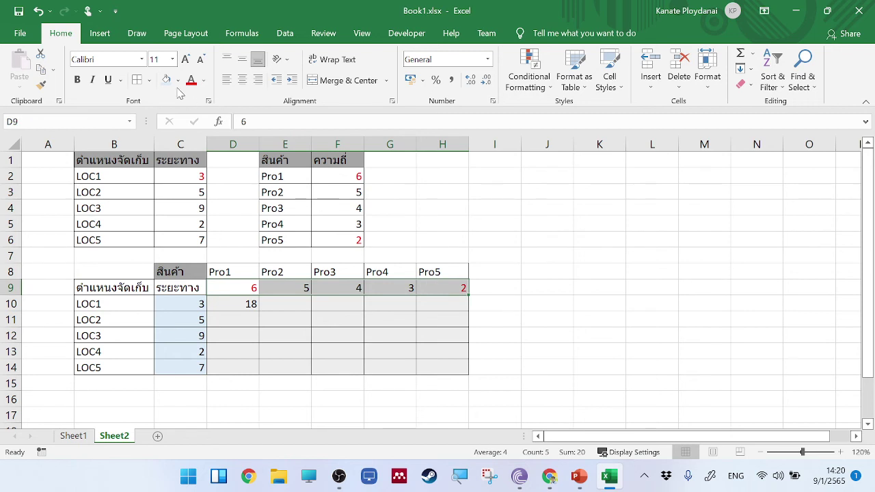
click(628, 285)
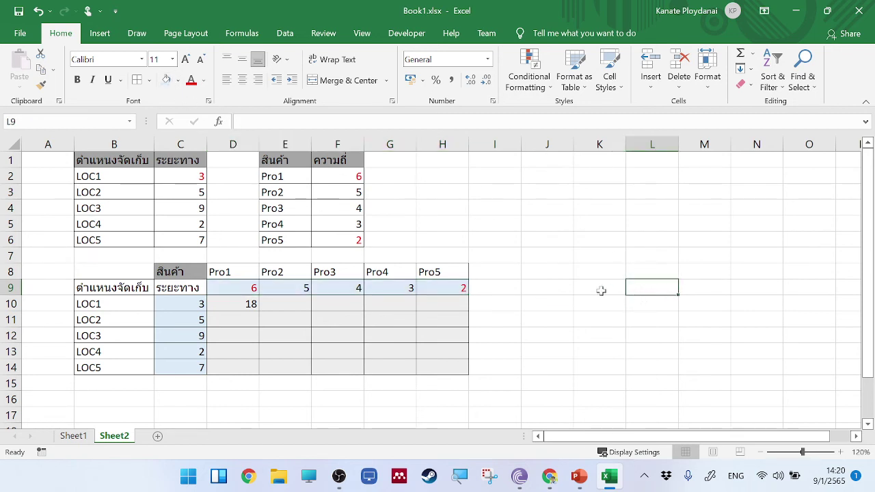
- Review the mixed references in D10 and fill its formula across the whole matrix D10:H14
double_click(248, 304)
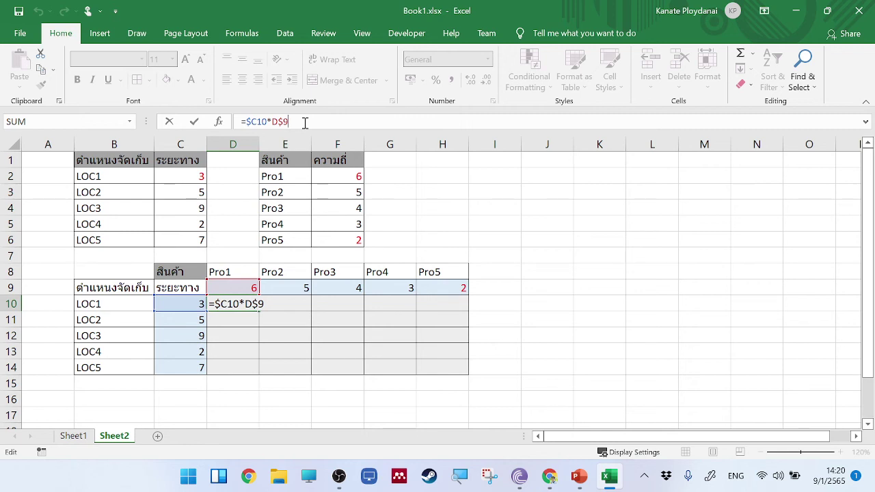
key(Tab)
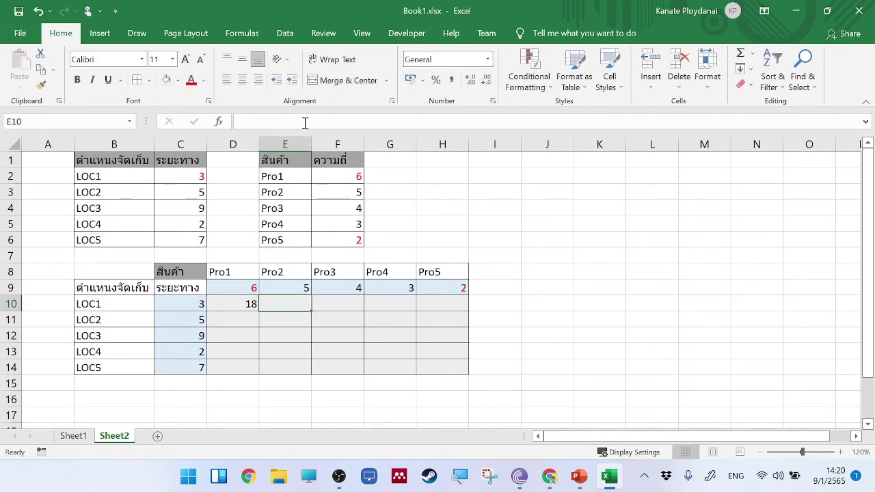
click(596, 290)
click(229, 301)
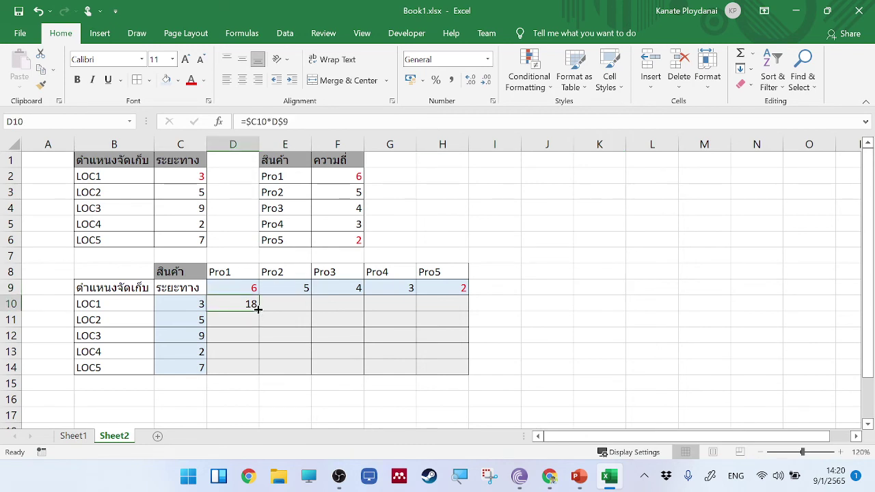
drag(258, 309, 458, 372)
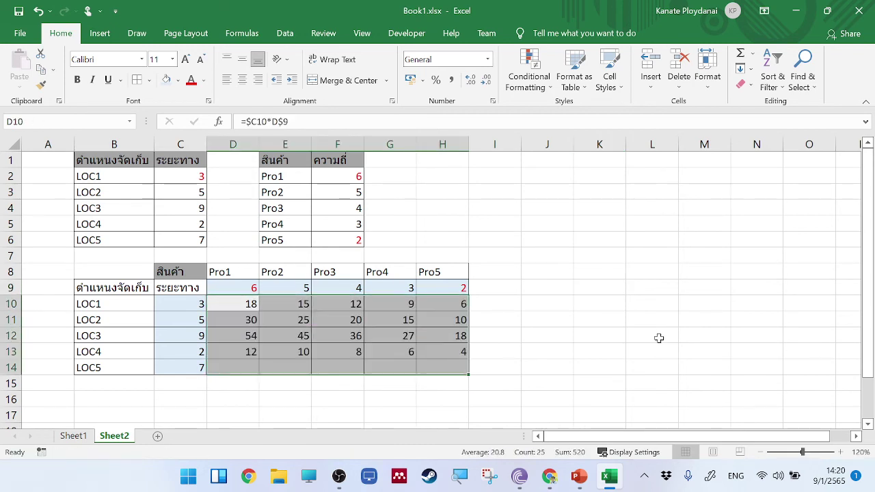
- Trace the precedents of D10, F12, G14 and H13 to check which distance and frequency cells they use
click(246, 303)
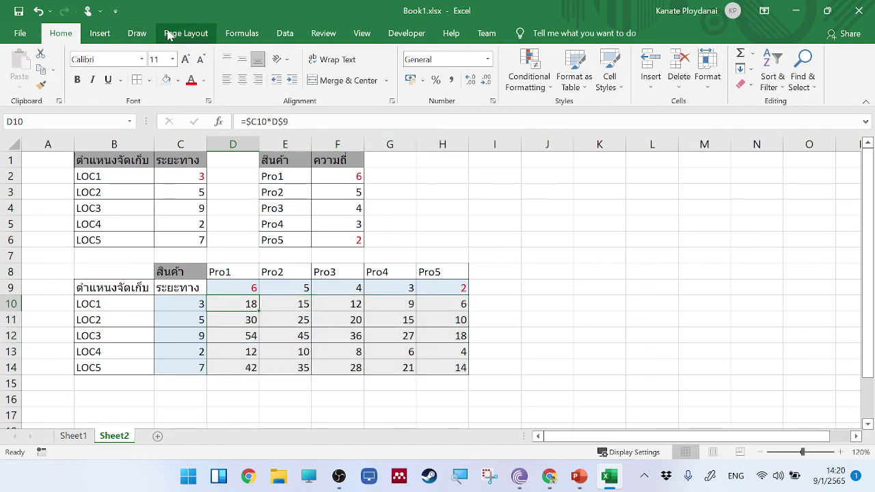
click(242, 33)
click(582, 55)
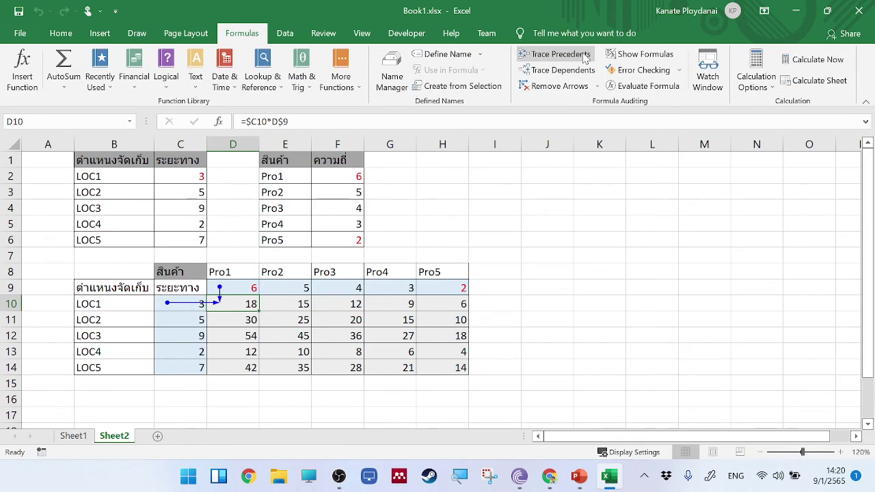
click(343, 337)
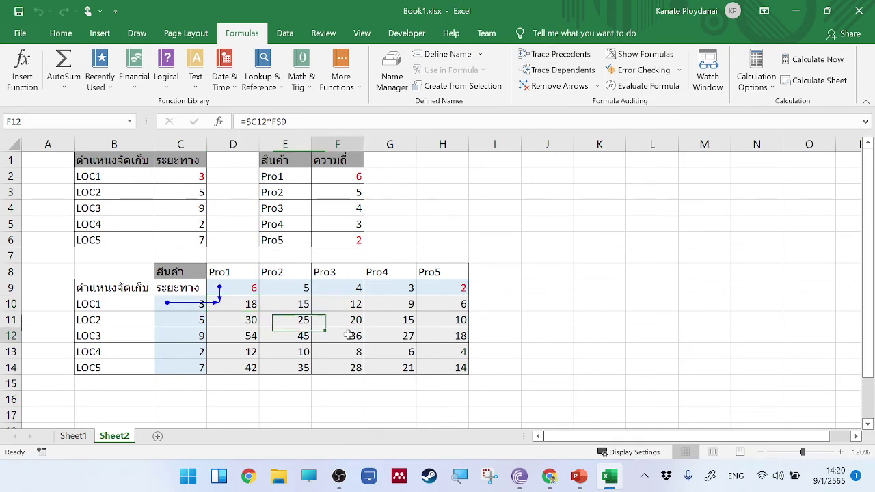
click(540, 54)
click(385, 367)
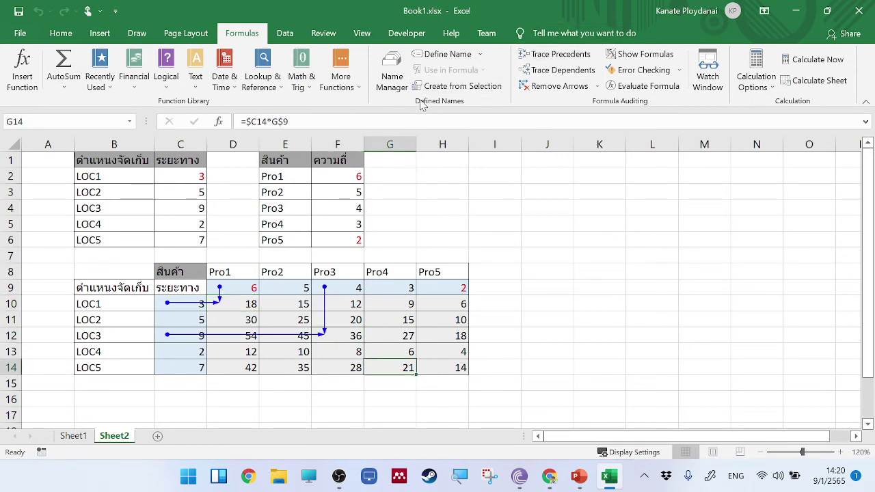
click(544, 58)
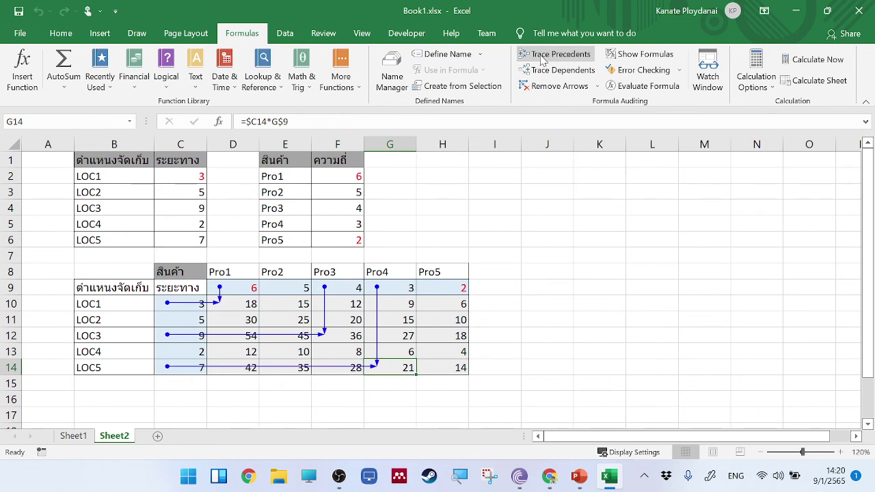
click(462, 352)
click(554, 54)
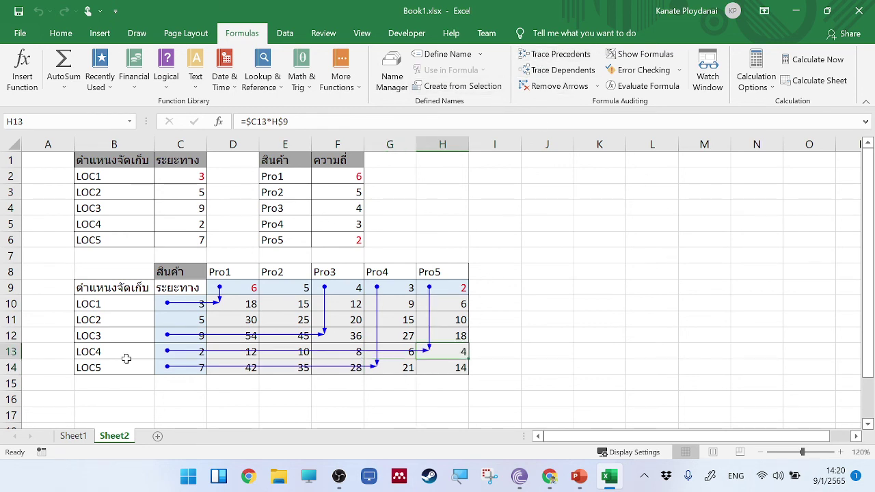
- Review the D10 formula's references once more and remove all precedent arrows from the sheet
double_click(226, 302)
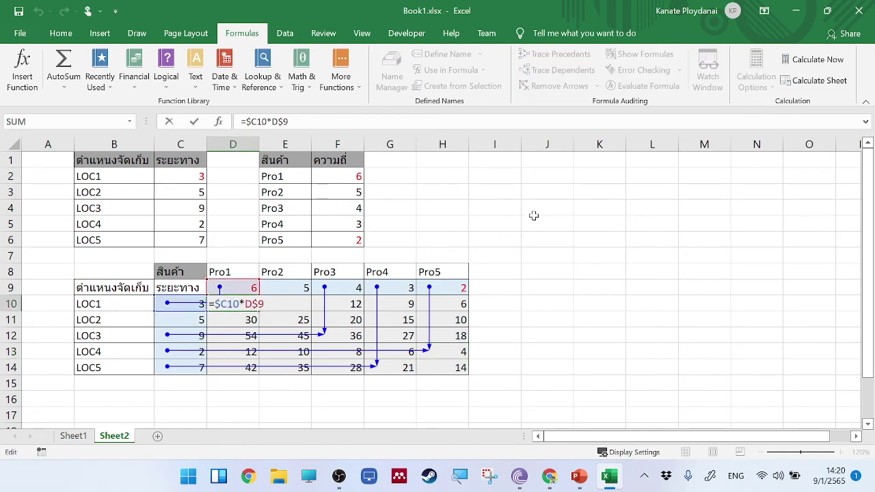
click(298, 120)
key(Tab)
click(670, 212)
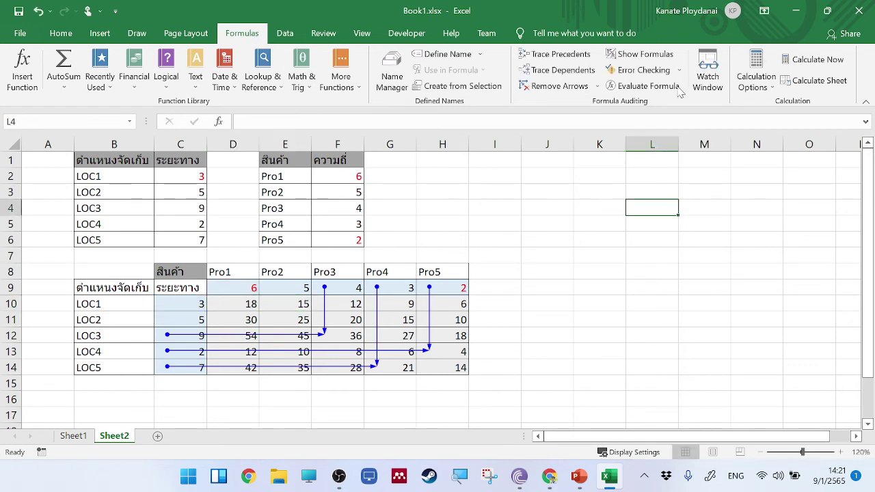
click(573, 87)
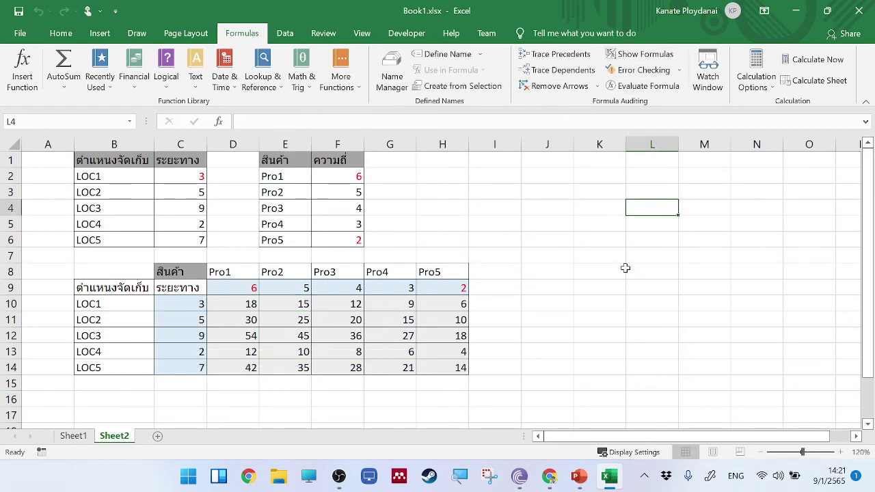
click(624, 268)
- Format the matrix values in D10:H14 with a blue font colour and underline
mouse_move(248, 306)
mouse_down()
mouse_move(408, 329)
mouse_move(463, 366)
mouse_up()
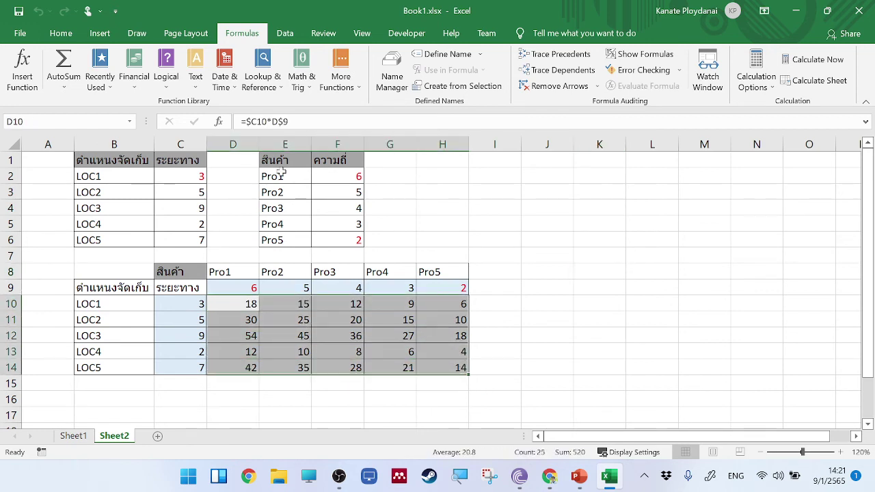
click(61, 33)
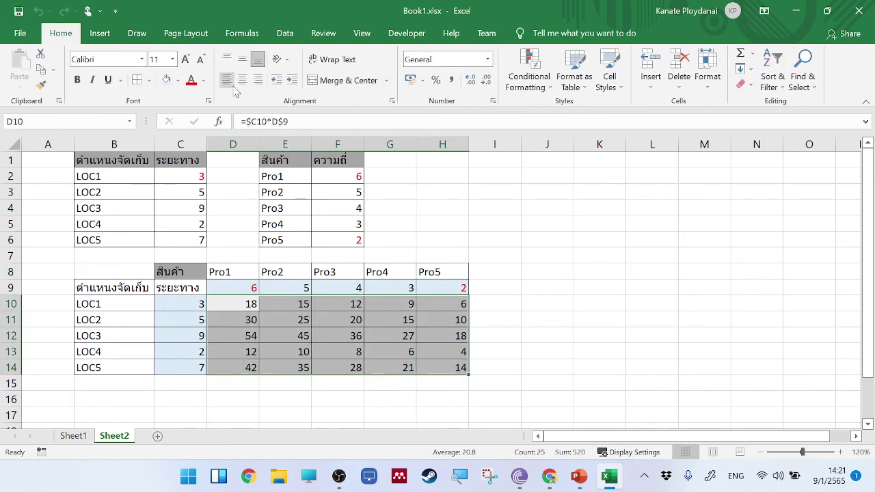
click(191, 80)
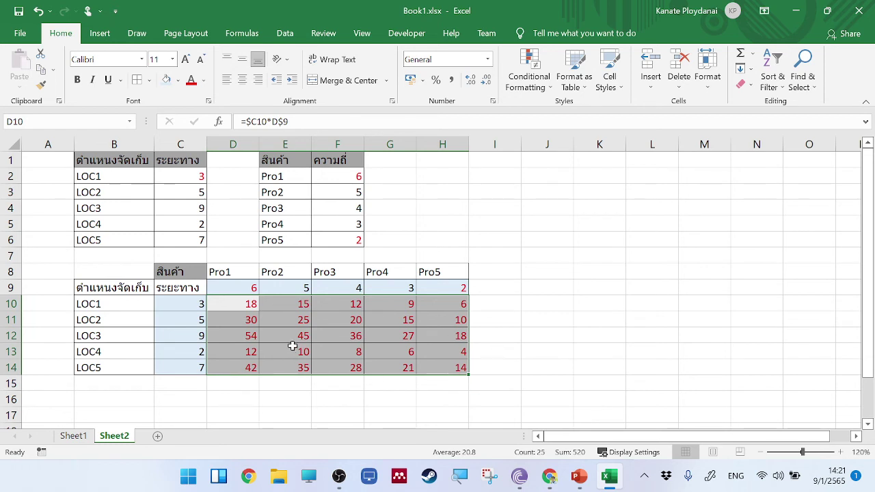
click(204, 80)
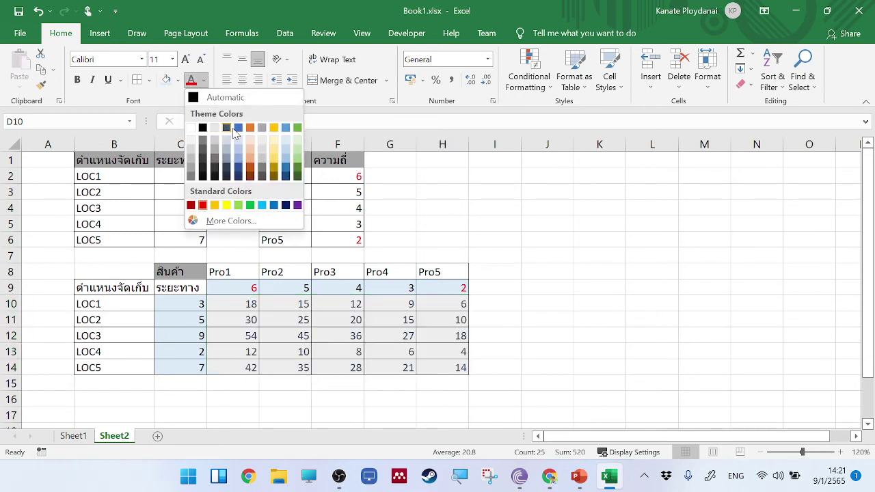
click(236, 129)
click(108, 80)
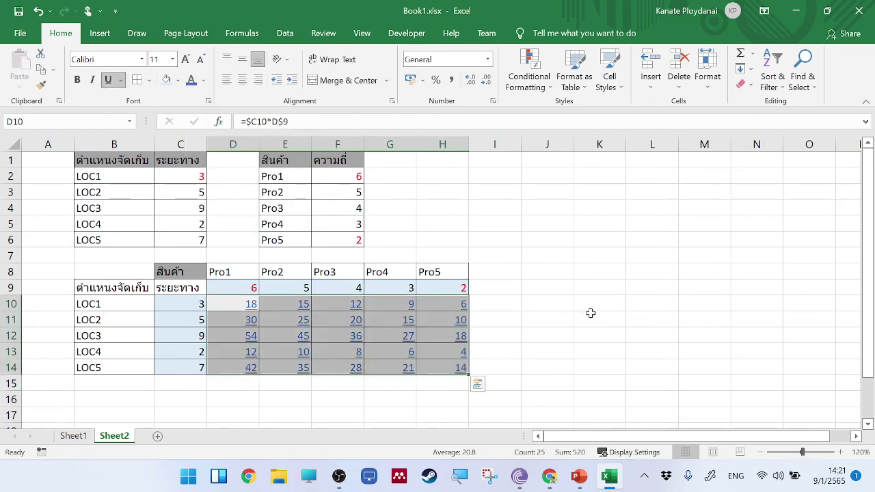
click(649, 334)
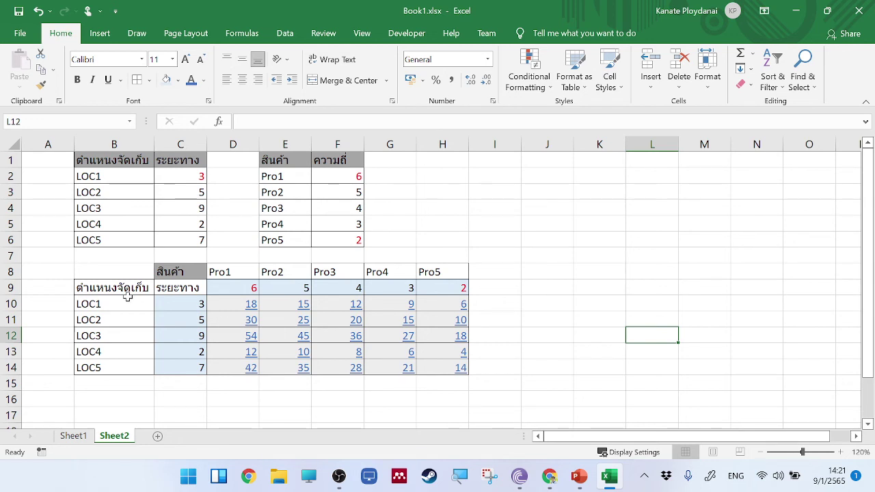
- Copy the LOC1 to LOC5 labels from B10:B14 and paste them as values into J10:J14
drag(127, 295, 127, 368)
right_click(125, 345)
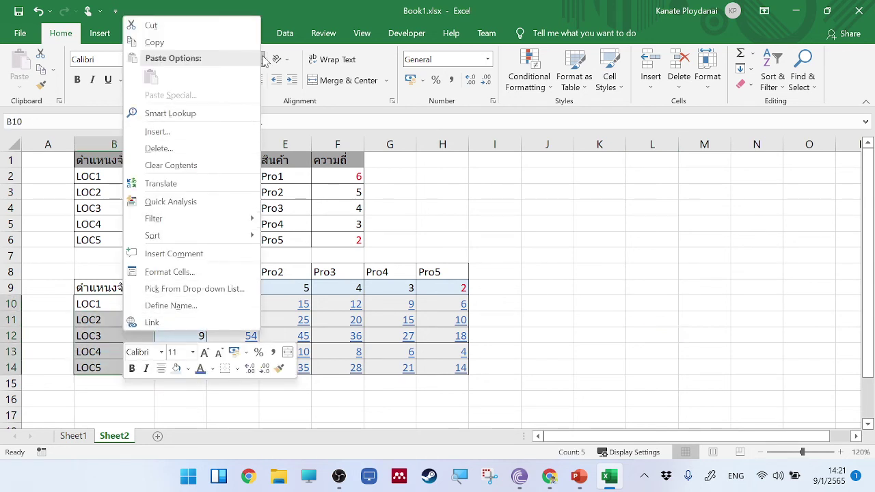
key(ctrl+c)
click(549, 292)
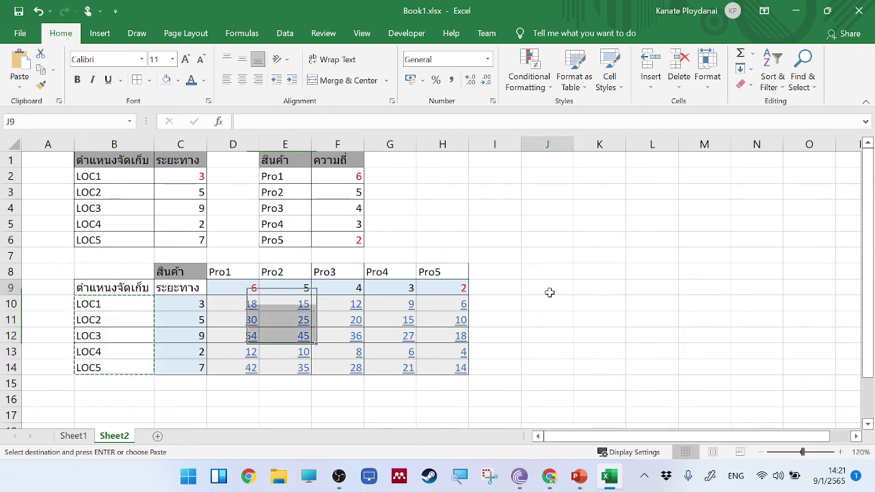
click(551, 301)
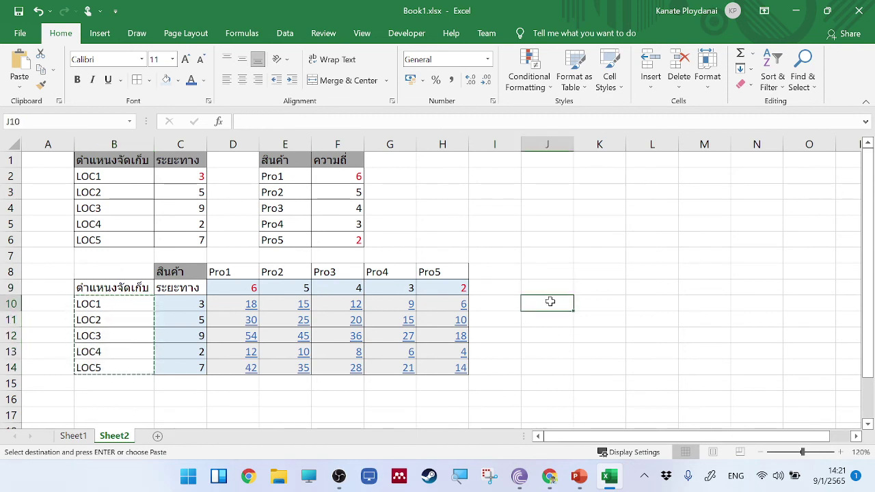
right_click(551, 300)
click(597, 74)
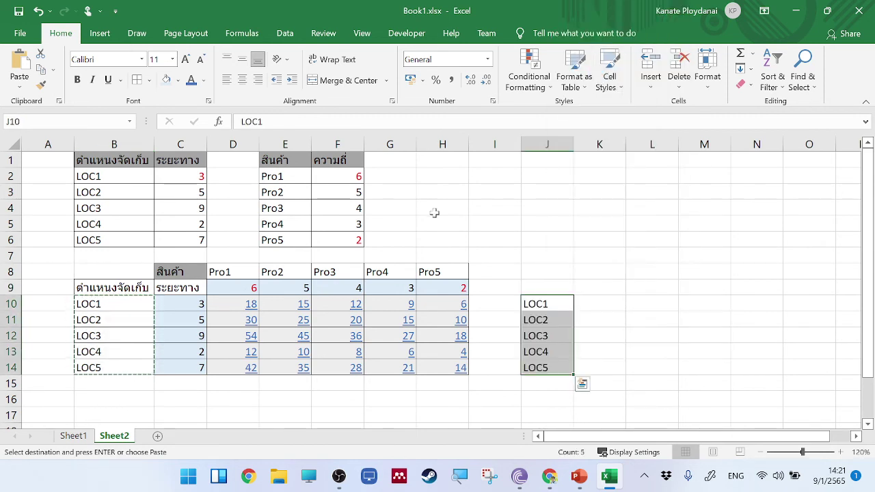
- Copy the Pro1 to Pro5 labels from D8:H8 and paste them as values into K9:O9
drag(230, 270, 428, 269)
right_click(428, 269)
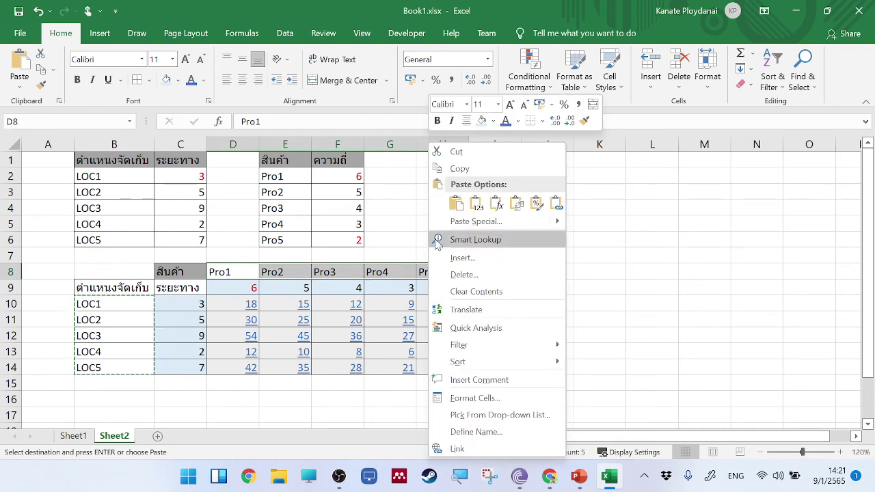
click(465, 170)
click(594, 286)
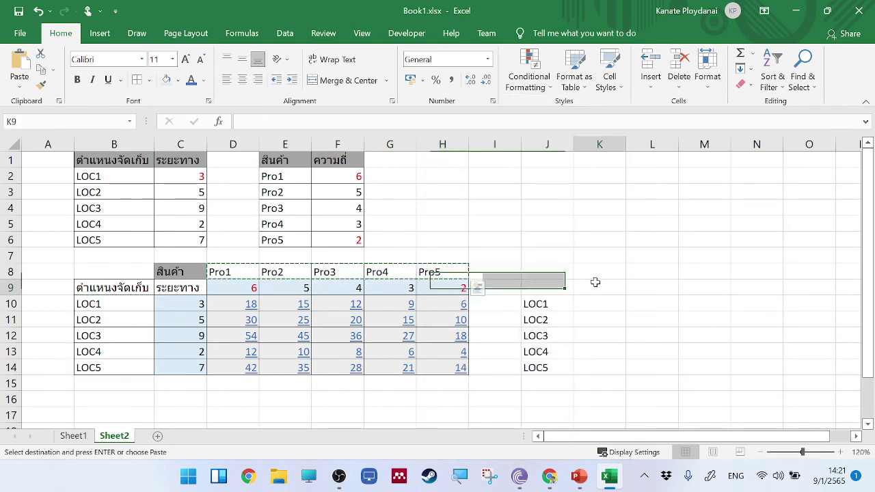
right_click(594, 285)
click(644, 223)
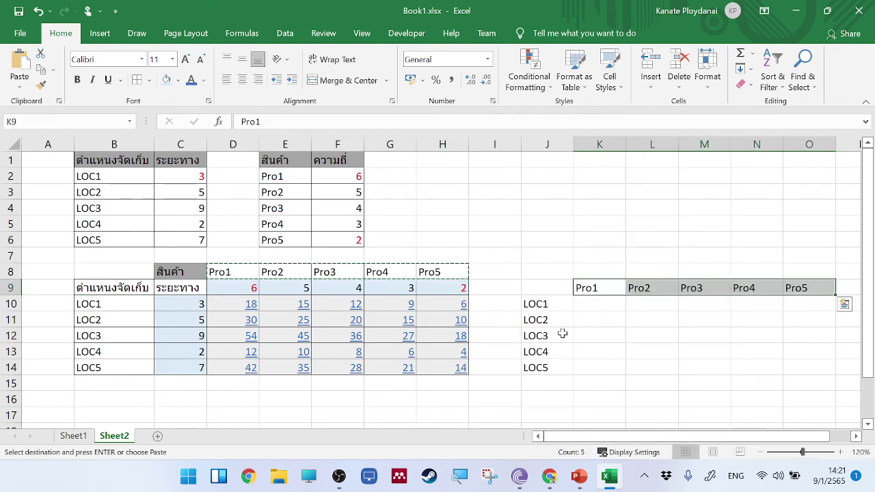
- Apply all borders to the new location-by-product table in J9:O14
drag(552, 289, 784, 365)
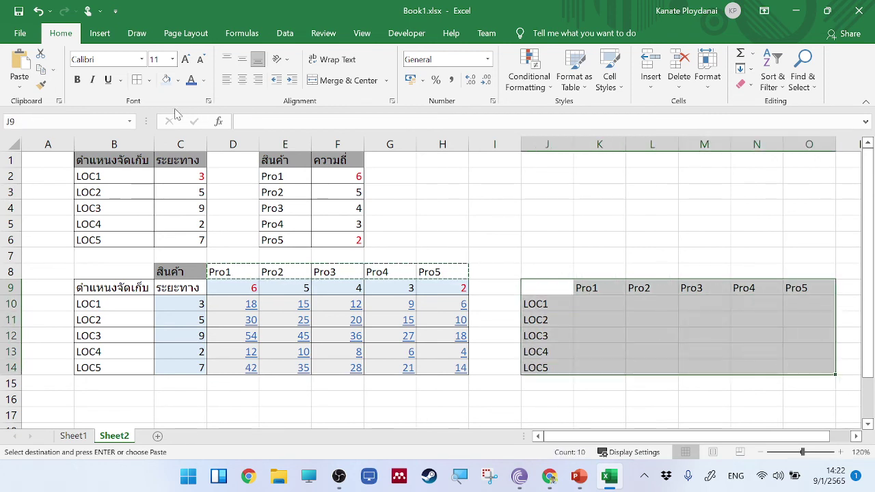
click(136, 79)
click(605, 367)
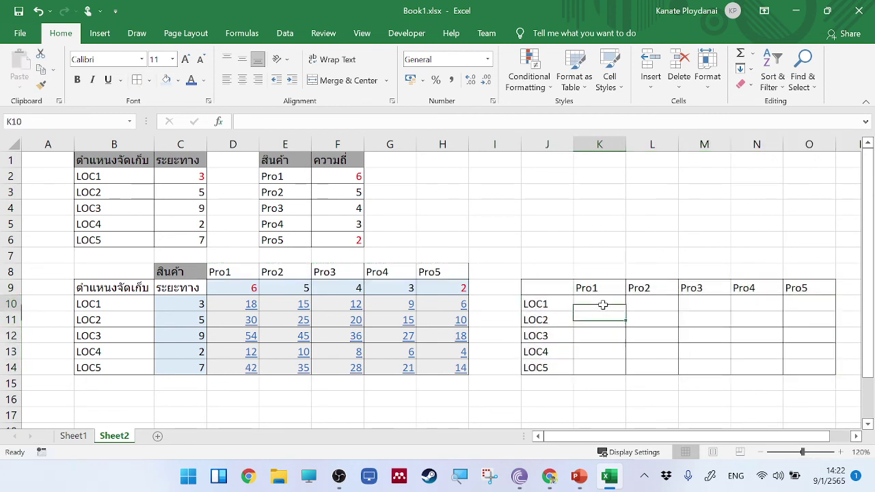
- Fill the empty assignment cells K10:O14 with light green
drag(606, 303, 786, 365)
click(177, 80)
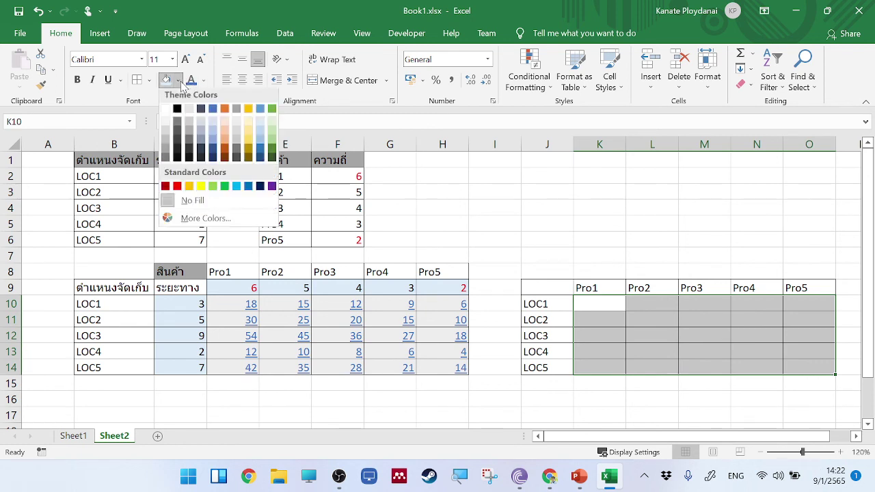
click(276, 130)
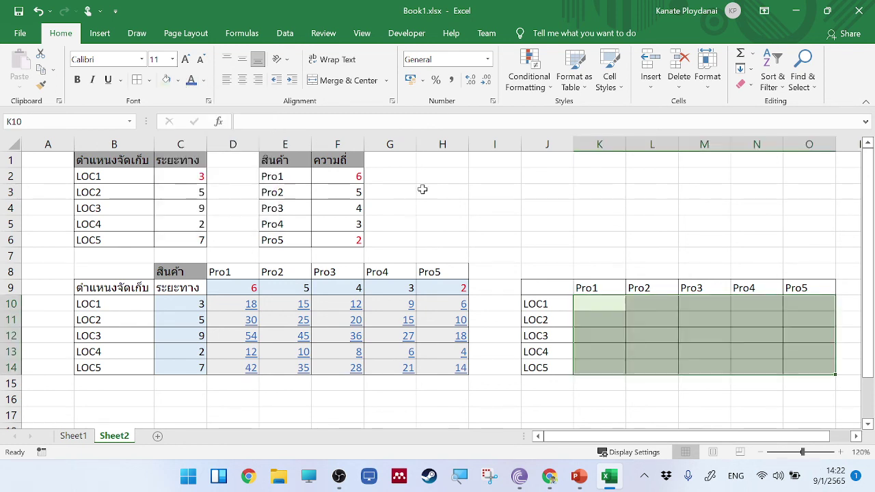
click(713, 335)
drag(544, 307, 550, 363)
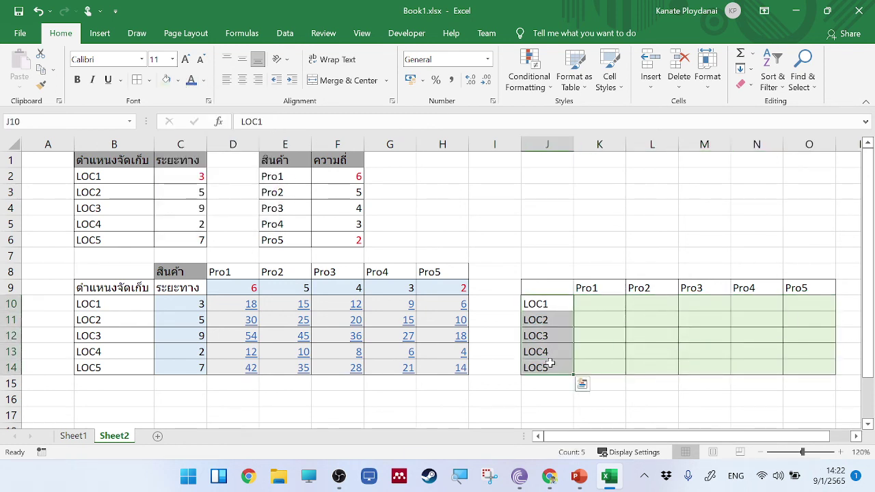
drag(542, 307, 548, 367)
drag(602, 287, 792, 290)
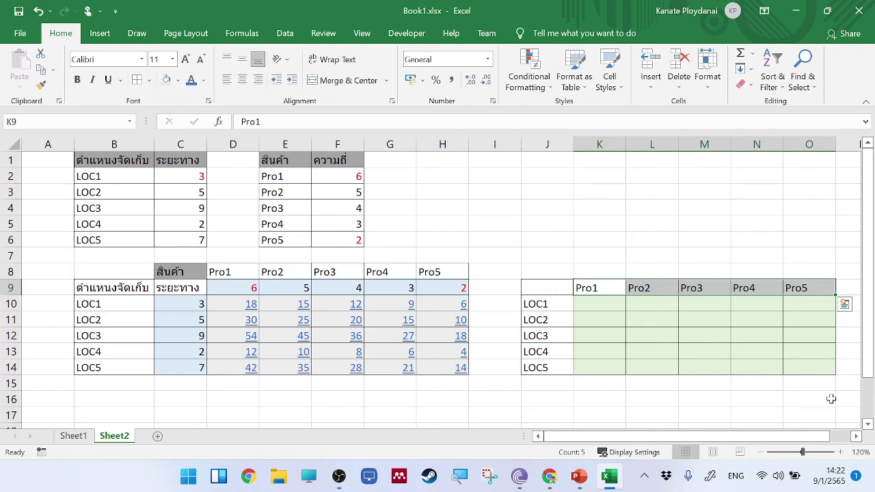
click(855, 436)
click(855, 437)
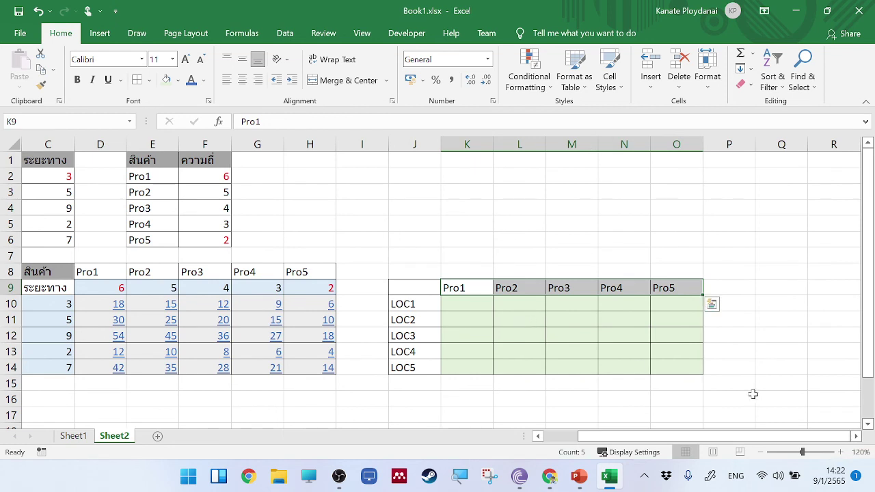
drag(752, 436, 718, 436)
- Make the distance-times-frequency values in D10:H14 bold
click(233, 303)
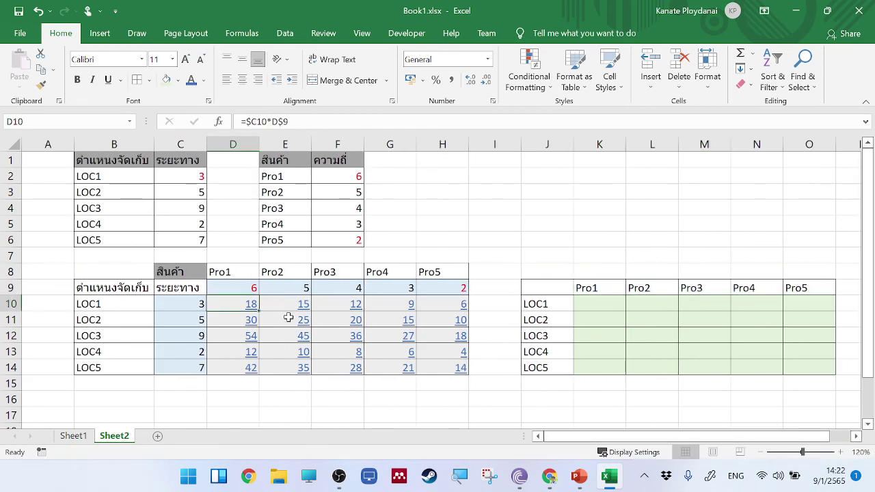
shift+click(456, 362)
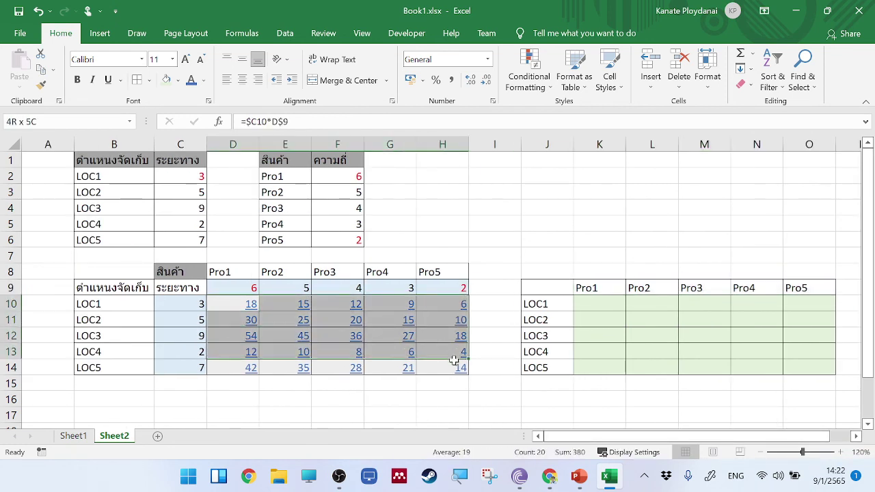
click(77, 80)
click(564, 235)
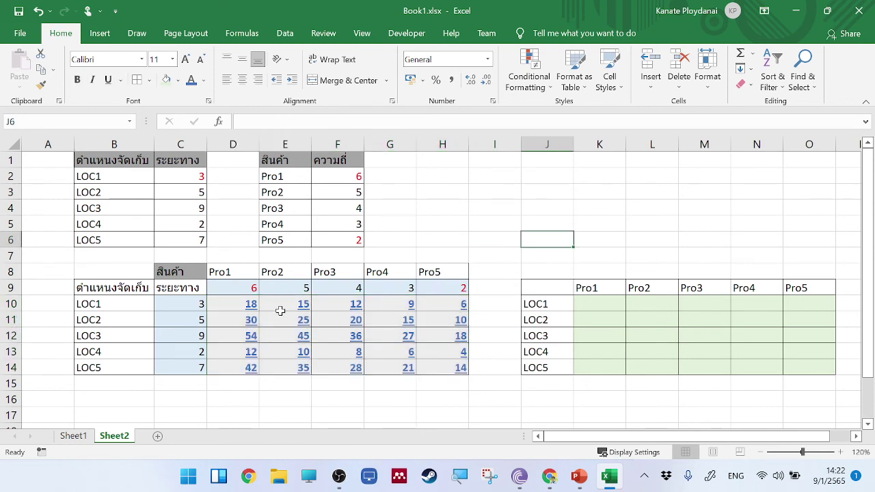
click(257, 308)
click(342, 304)
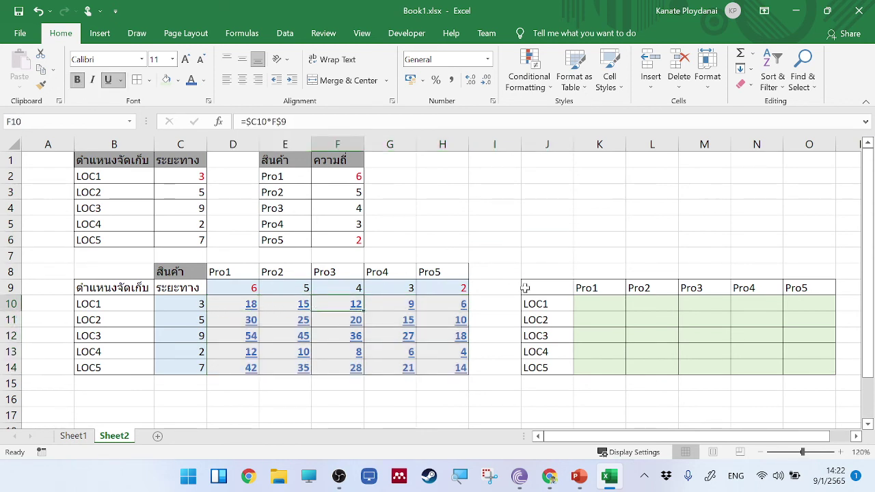
click(608, 265)
click(602, 302)
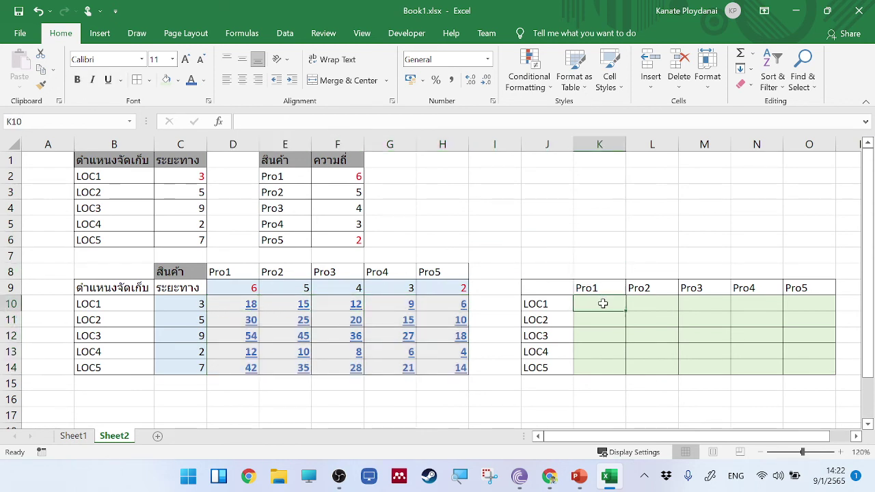
- Enter the label "min" in J4 above the assignment table
click(536, 205)
text(mi)
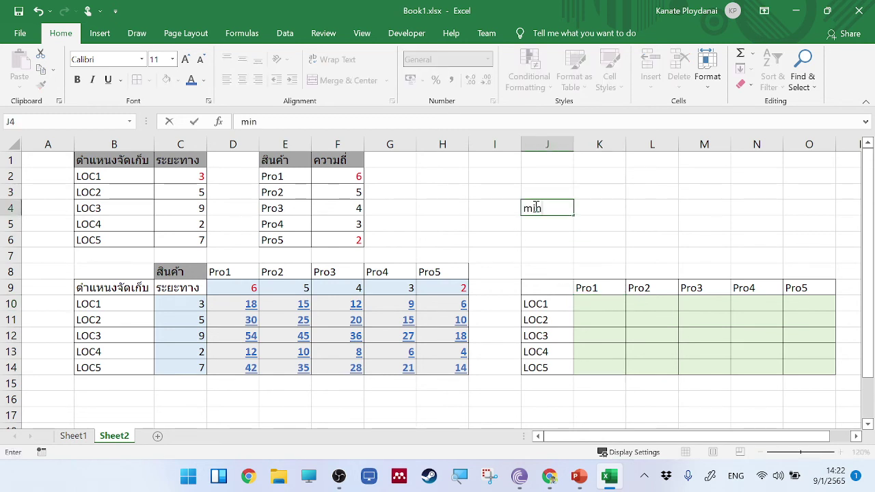
text(n)
key(Tab)
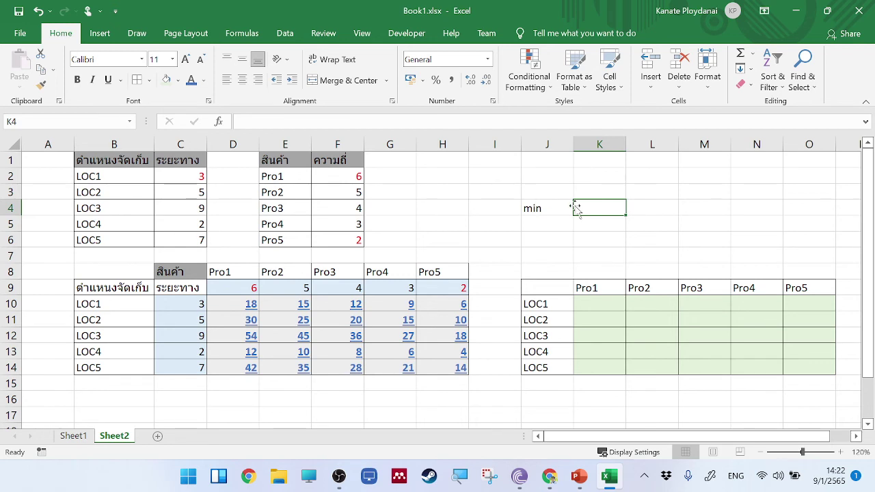
click(549, 202)
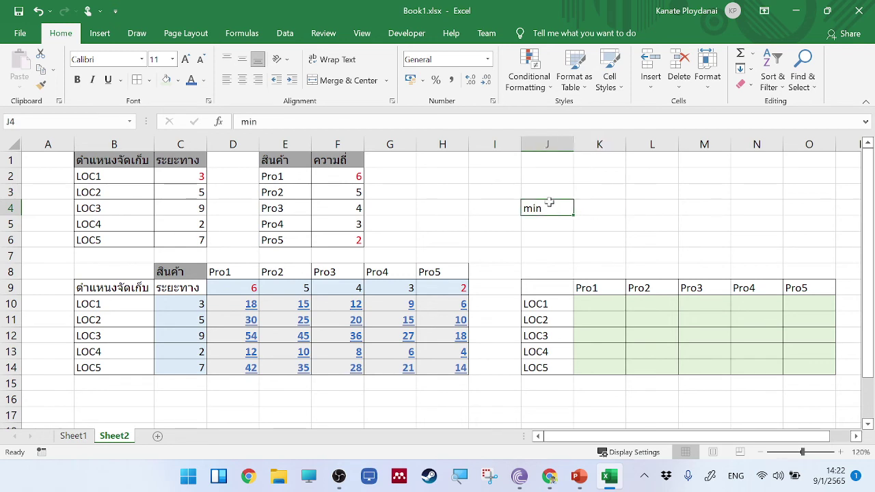
- Enter the objective formula =SUMPRODUCT(D10:H14,K10:O14) in K4 beside the min label
click(604, 217)
text(=sumn)
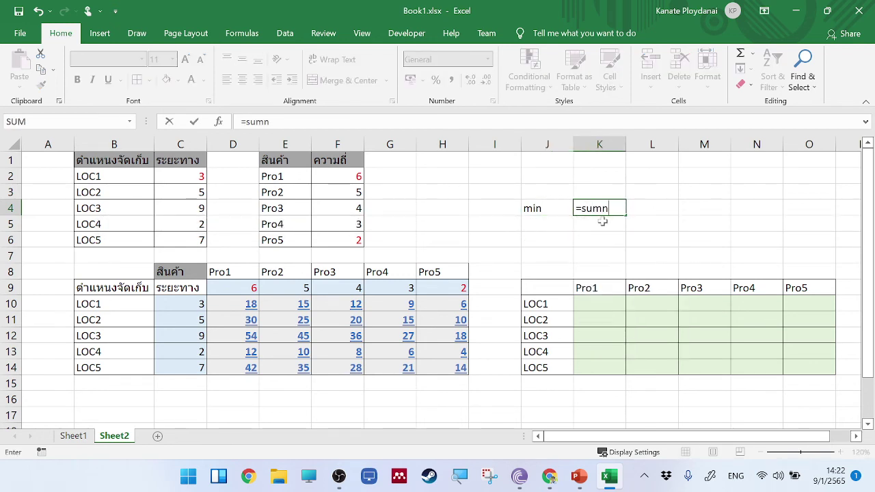
key(BackSpace)
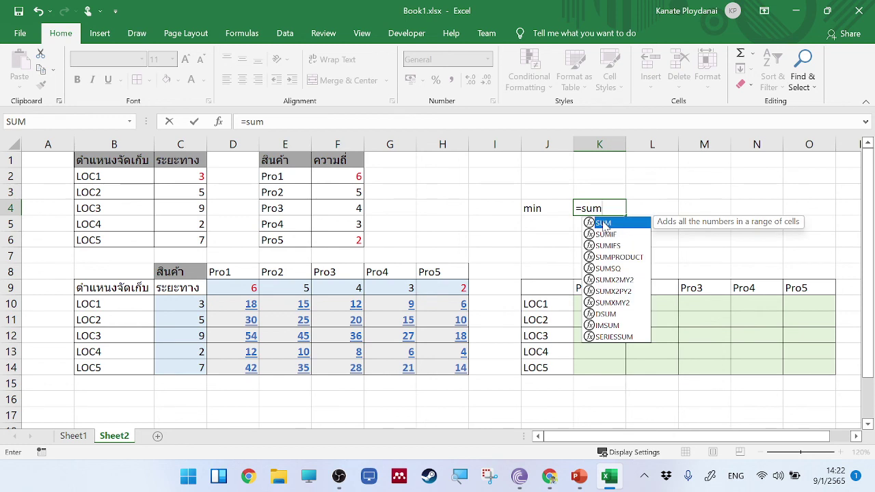
double_click(626, 257)
drag(233, 303, 423, 368)
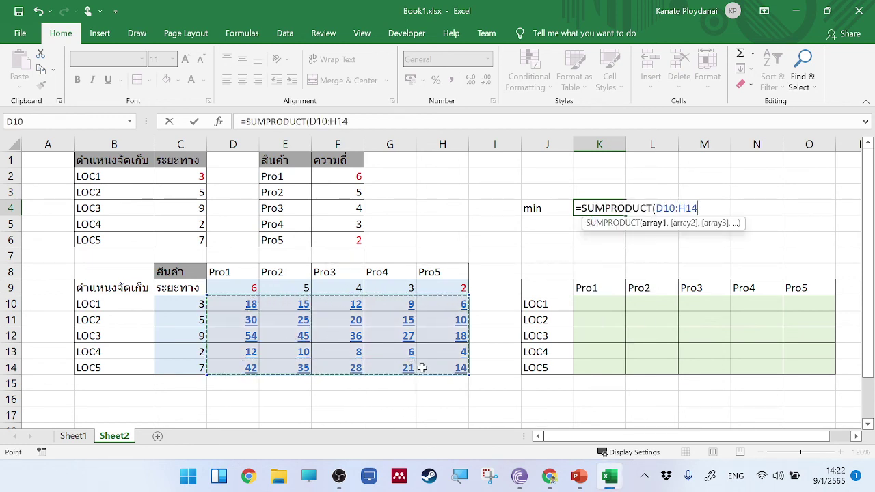
text(,)
drag(615, 306, 787, 367)
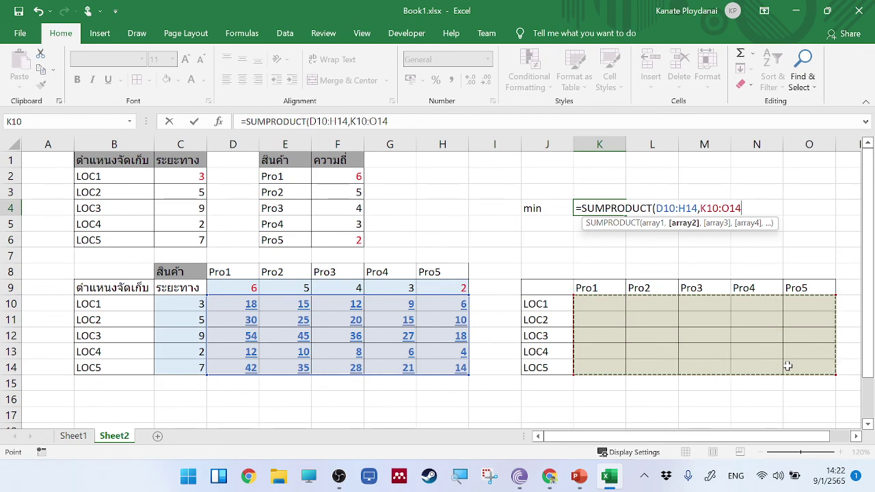
key(Tab)
- Fill the objective cell K4 with light yellow and the min label in J4 with light grey
click(600, 214)
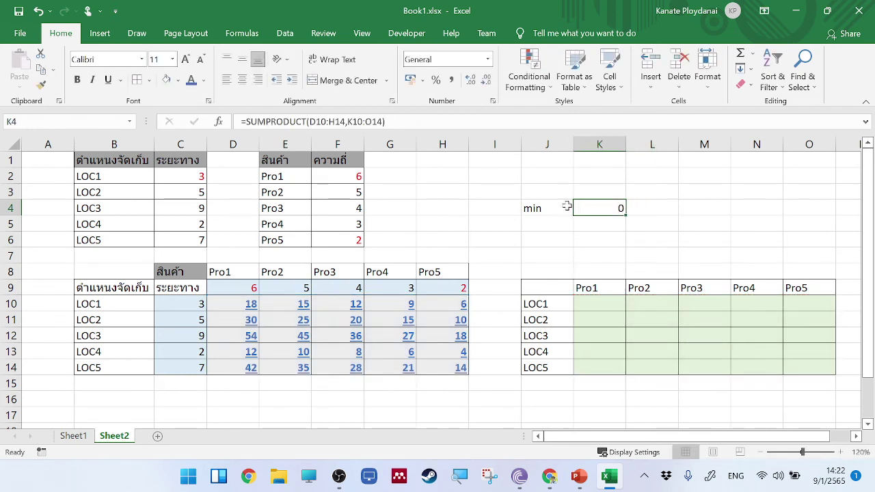
click(178, 80)
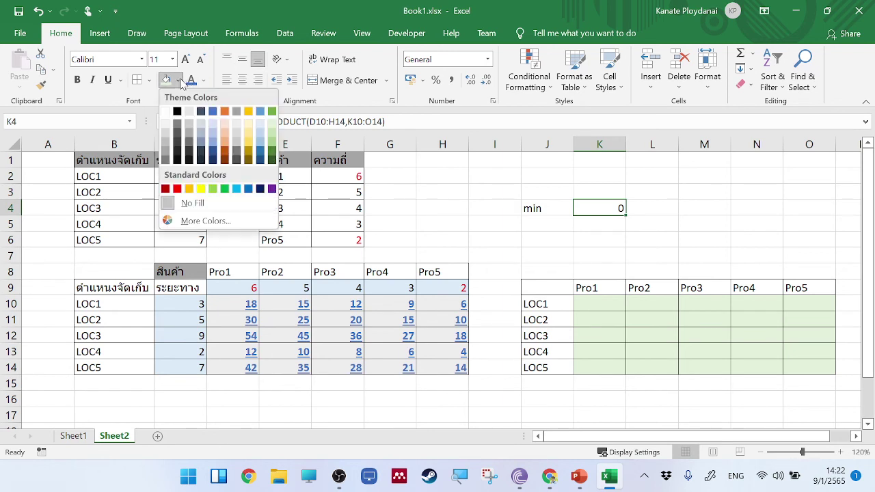
click(251, 124)
click(752, 190)
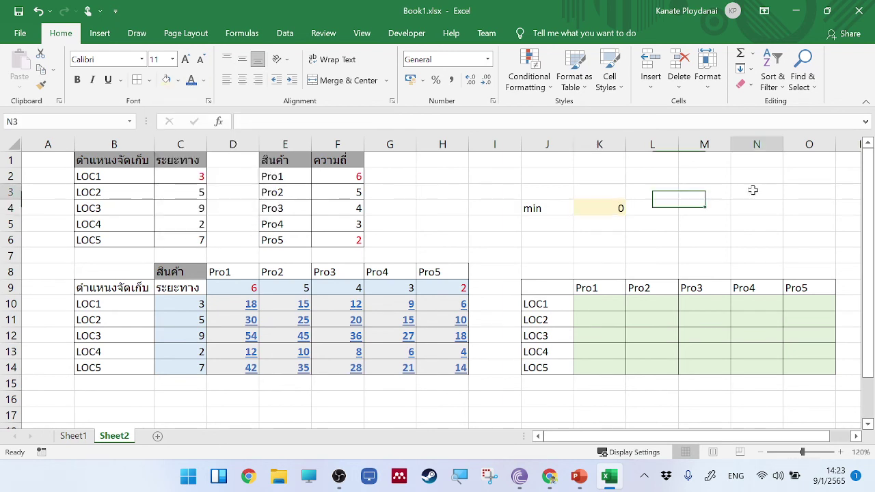
click(559, 209)
click(178, 80)
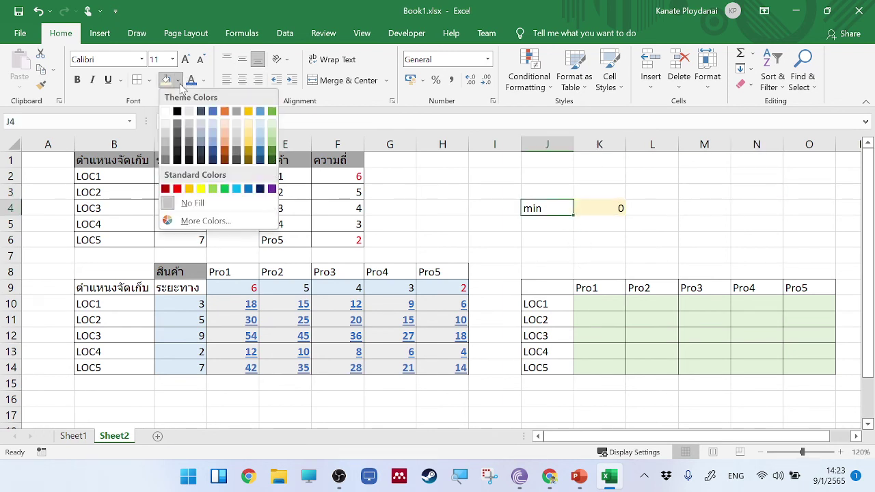
click(170, 137)
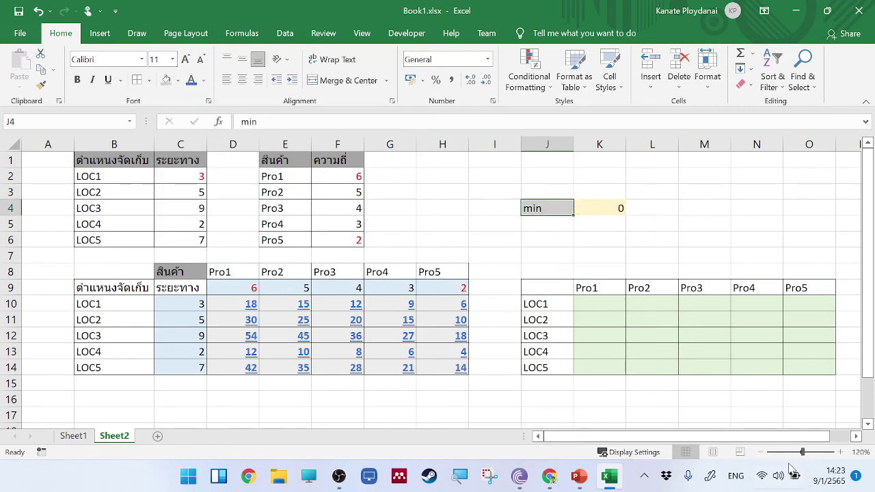
- Enter a SUM formula in K15 that totals the Pro1 assignment cells K10:K14
click(761, 454)
click(548, 365)
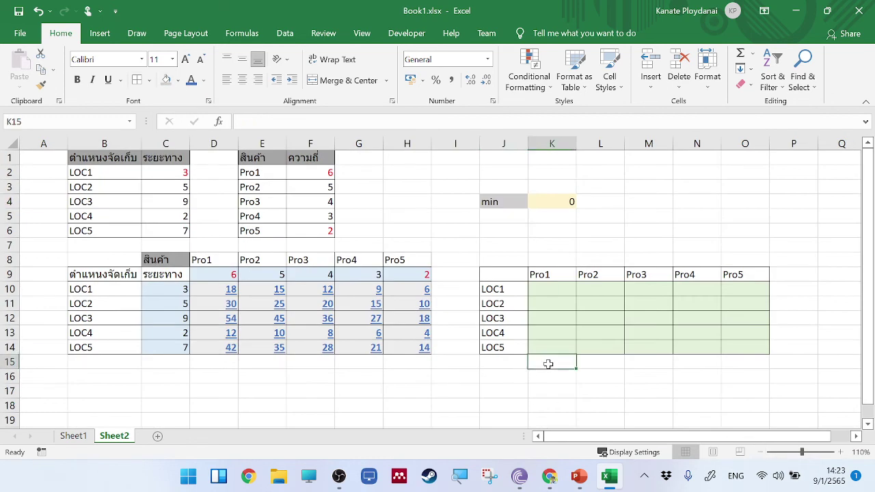
text(=sum()
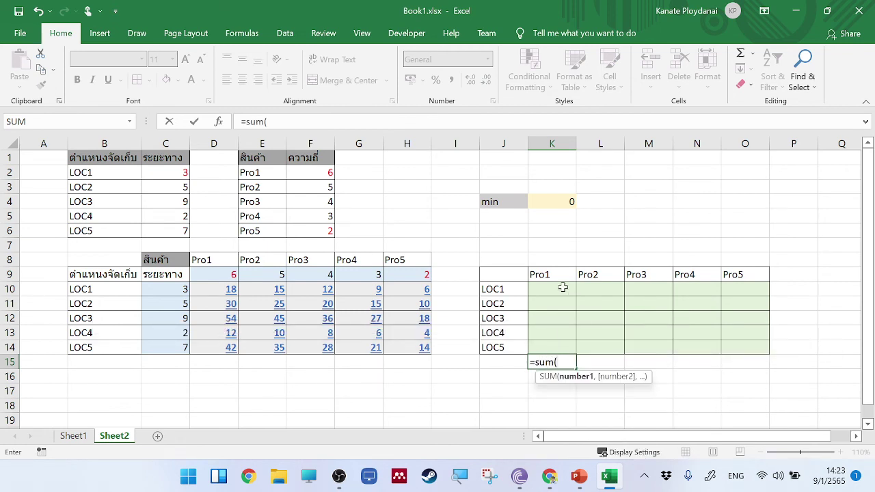
drag(563, 288, 567, 346)
key(Return)
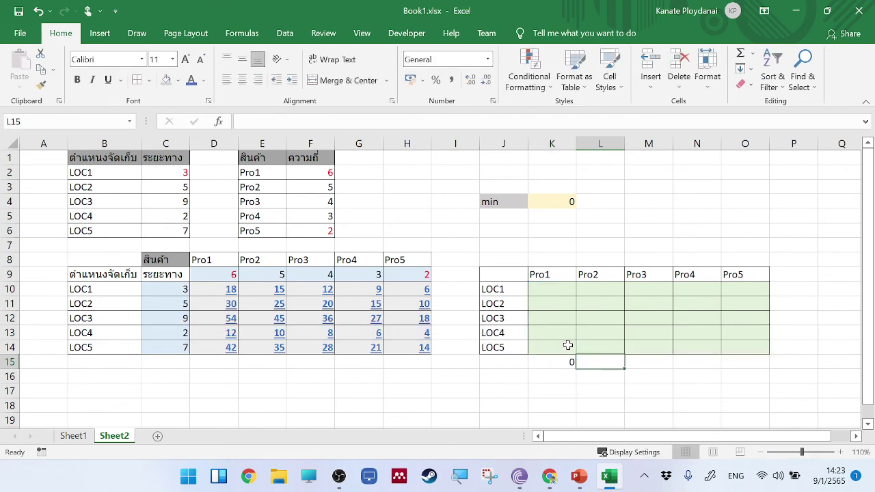
- Enter an equals sign as text in K16 and the constraint value 1 in K17
text('=)
key(Tab)
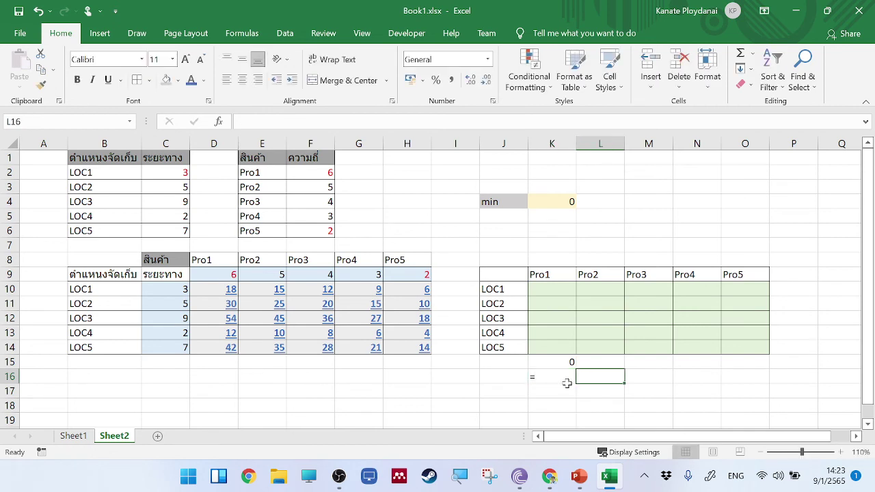
click(566, 384)
click(567, 387)
text(1)
click(735, 375)
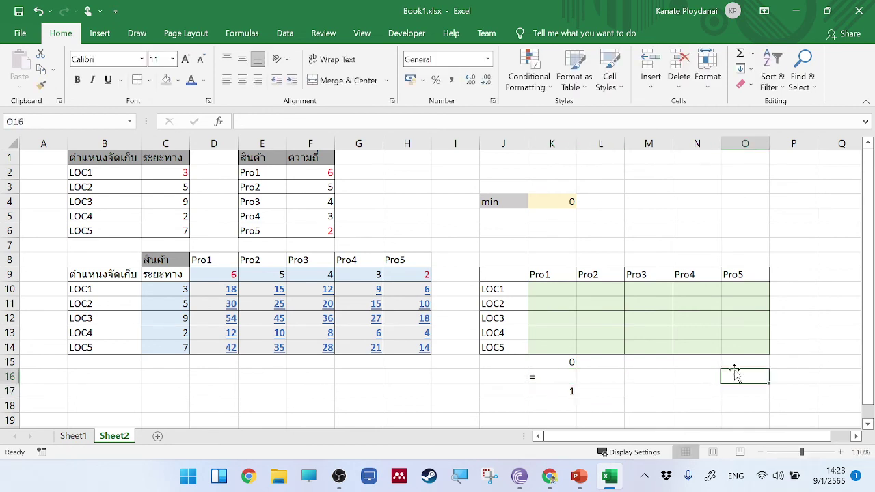
- Fill the Pro1 column total, equals sign and limit of 1 from K15:K17 across to column O
click(574, 362)
drag(576, 369, 748, 370)
click(567, 378)
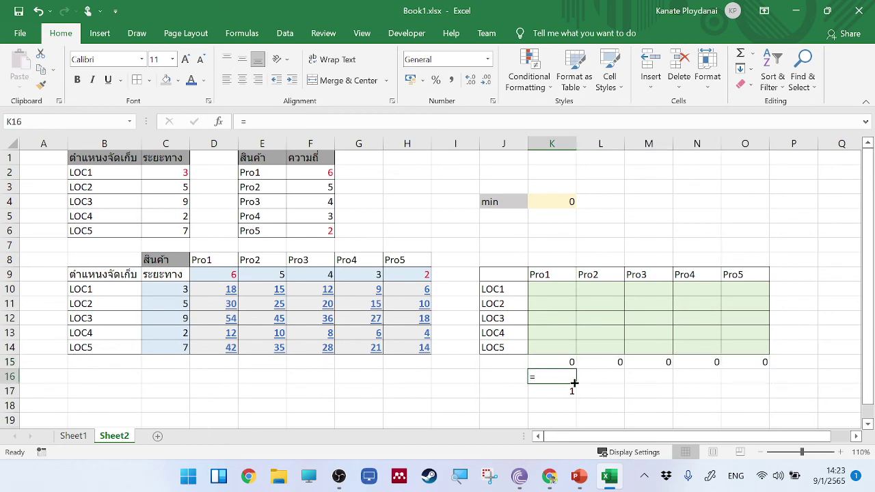
drag(576, 384, 751, 374)
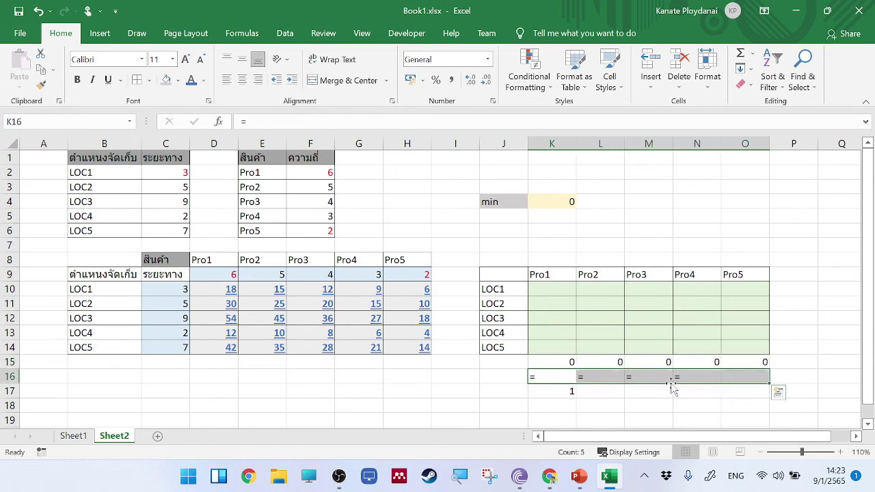
click(563, 393)
drag(576, 396, 750, 393)
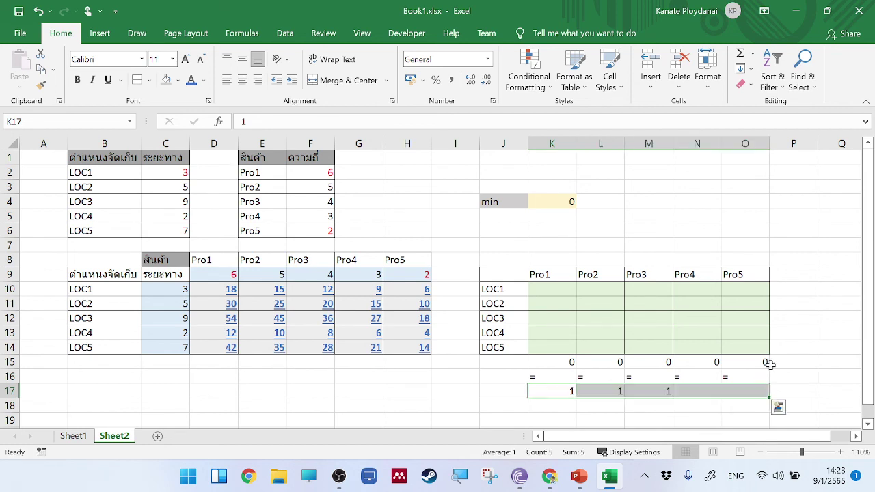
- Enter a SUM formula in P10 that totals LOC1's assignment cells K10:O10 and fill it down to P14
click(806, 288)
text(=su)
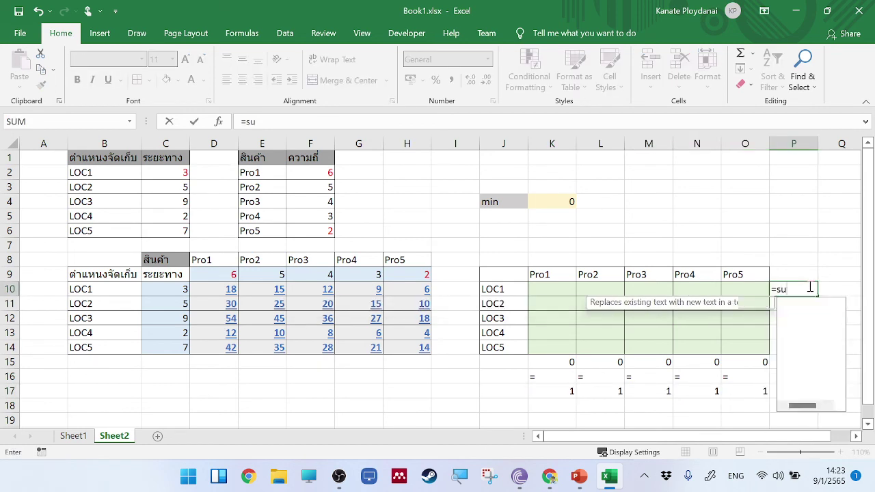
text(m()
drag(530, 286, 765, 349)
key(ctrl+Return)
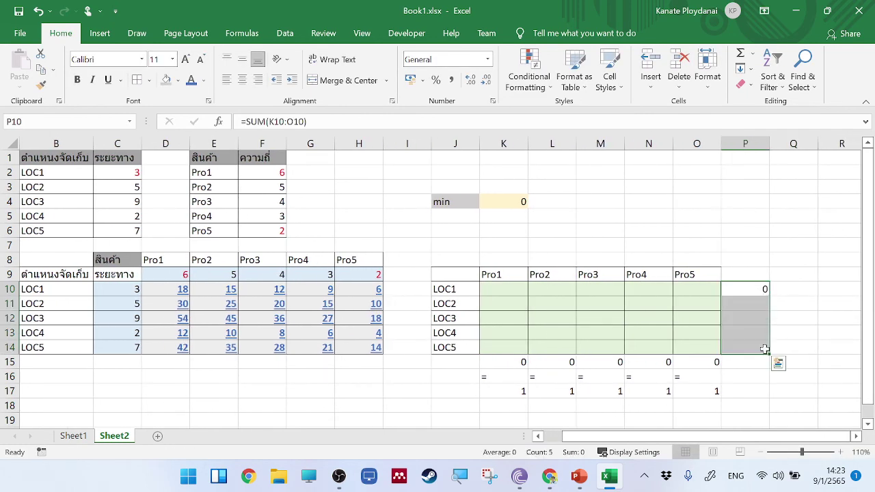
- Enter an equals sign as text in Q10 and the constraint value 1 in R10
click(800, 285)
text(=)
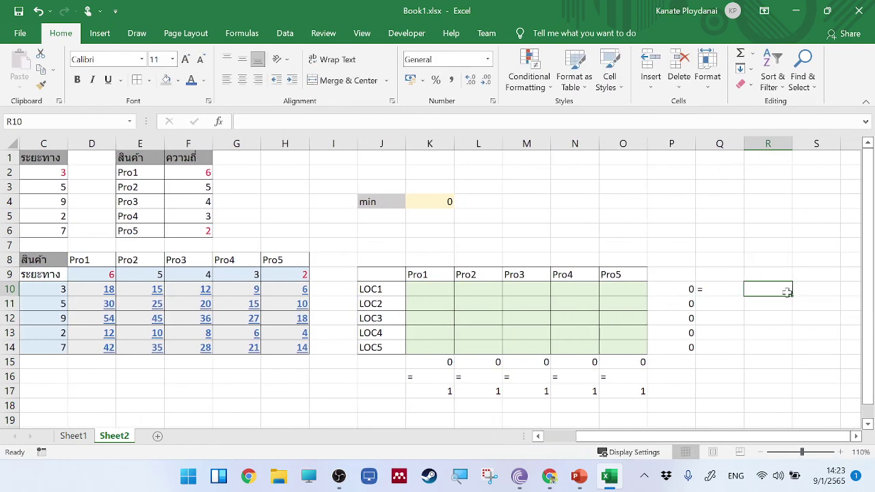
key(Return)
click(754, 289)
text(1)
key(Tab)
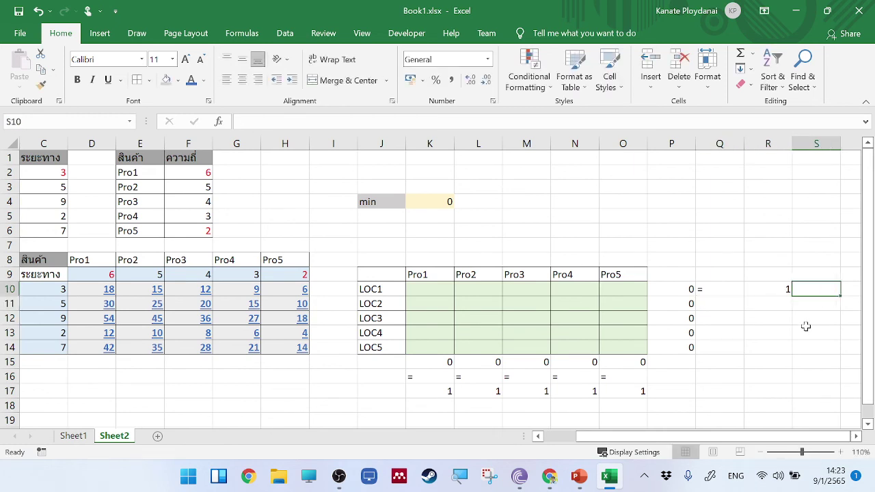
- Fill the equals sign and the limit of 1 from Q10:R10 down to row 14
click(805, 326)
drag(722, 283, 786, 363)
click(748, 258)
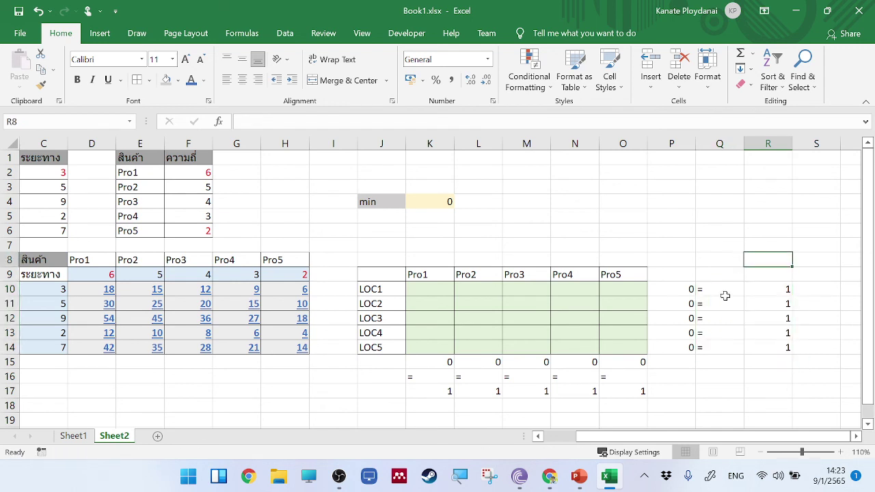
- Set the font colour of the row constraints P10:R14 and the column constraints K15:O17 to red
drag(680, 292, 762, 347)
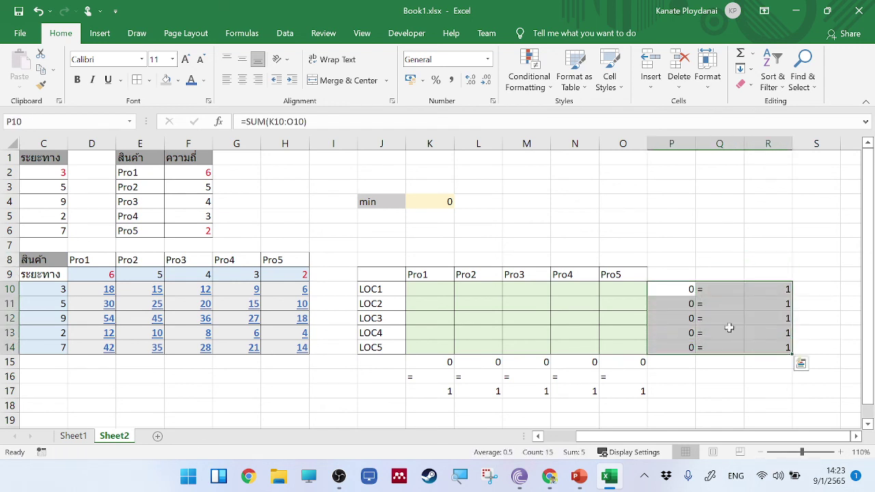
click(205, 81)
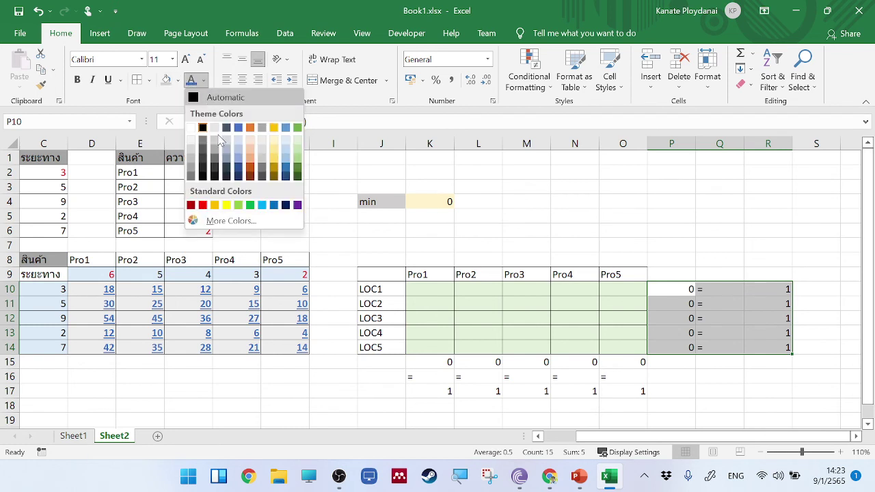
click(205, 205)
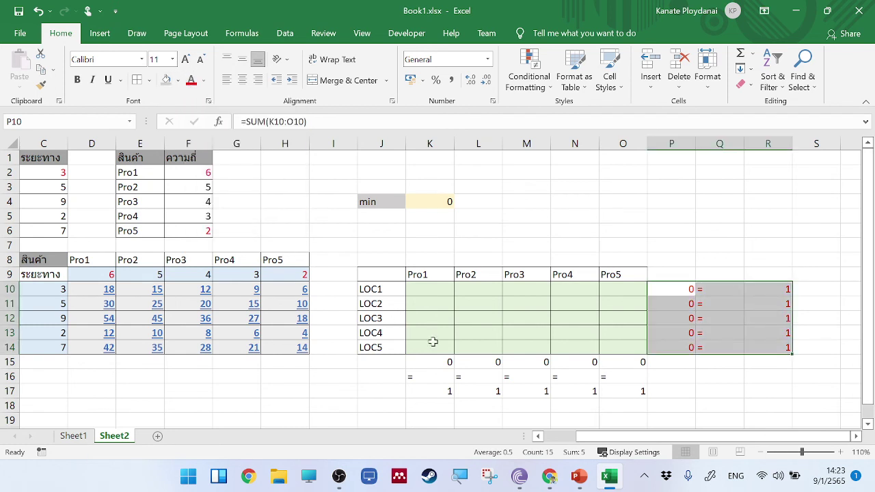
drag(437, 361, 635, 392)
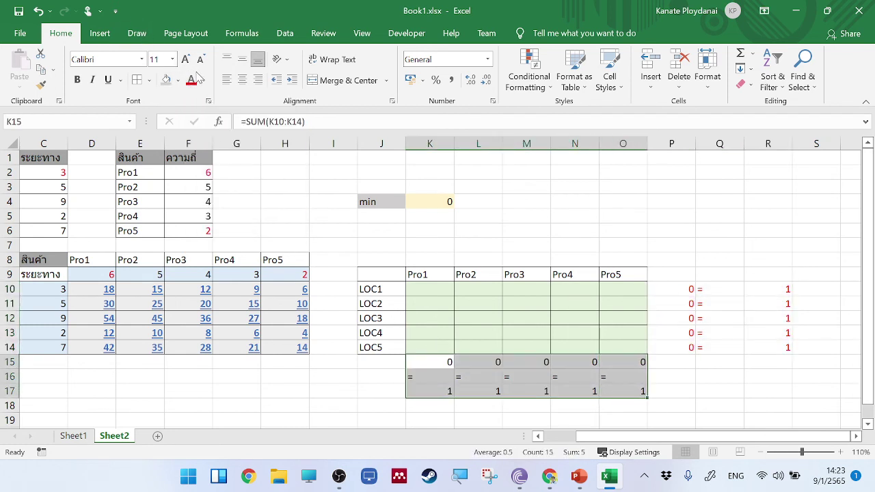
click(747, 198)
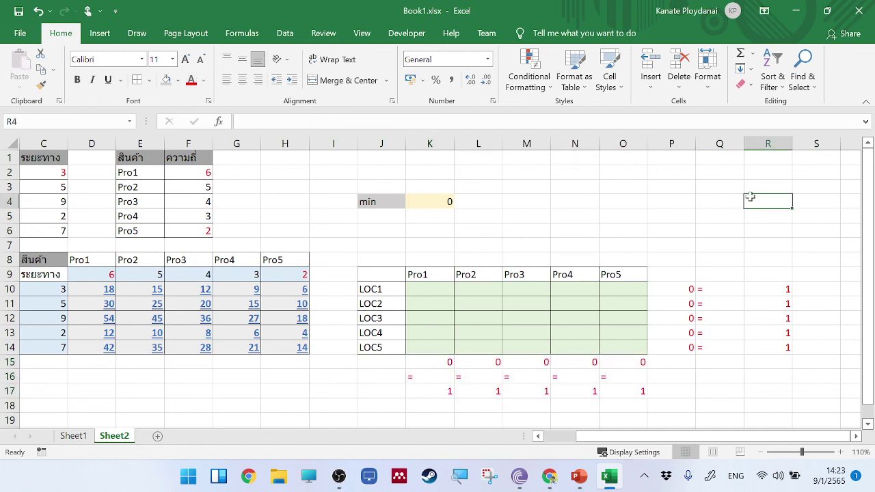
- Capture a rectangular screen snip of the whole Sheet2 model, from the distance tables to the constraint cells
click(761, 453)
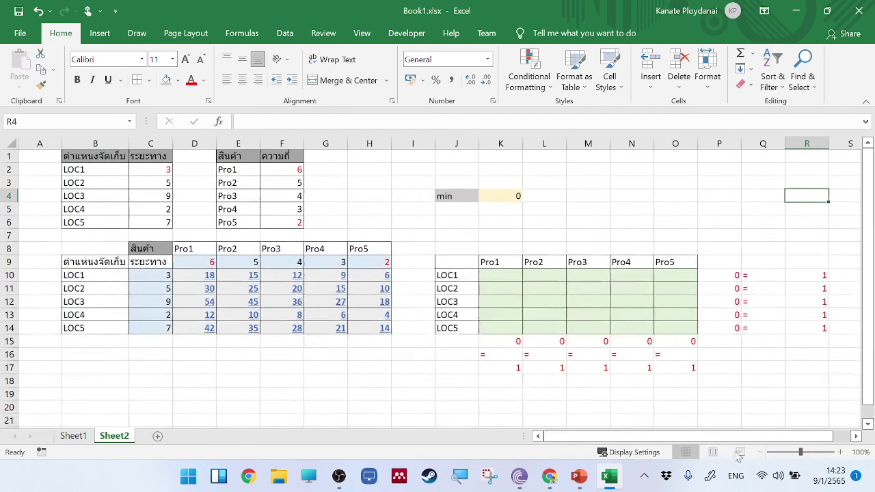
click(201, 405)
key(super+shift+s)
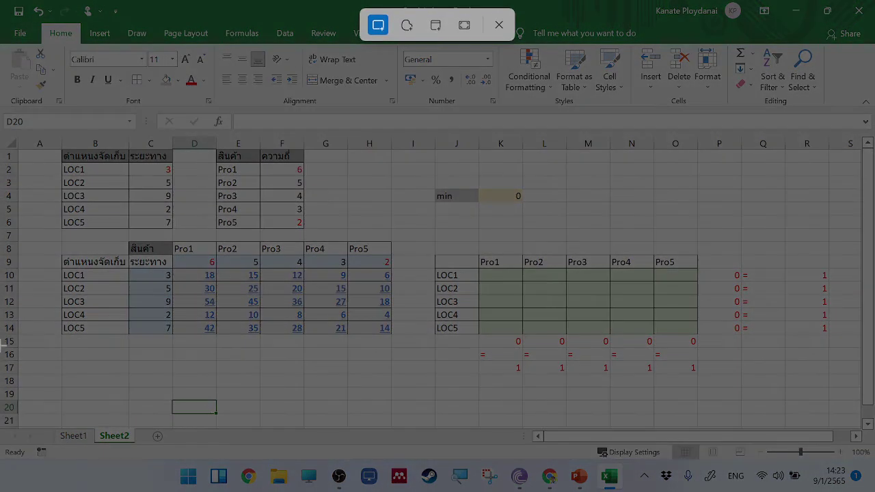
drag(3, 127, 850, 389)
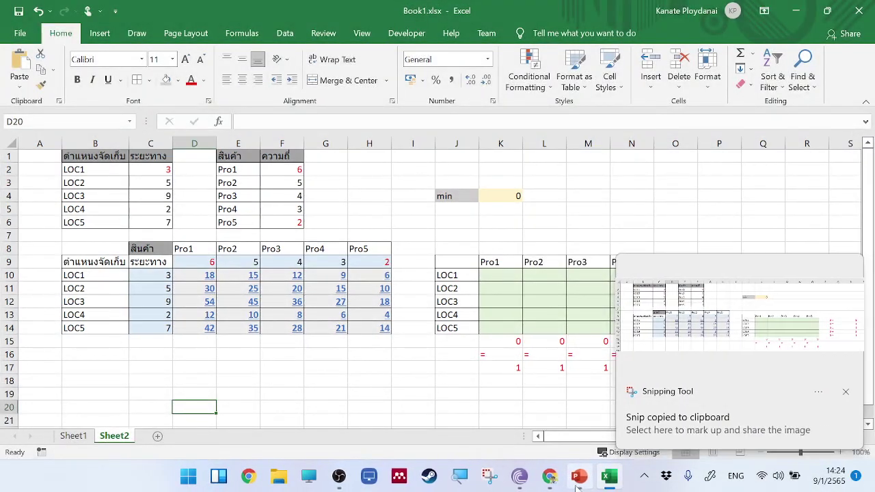
- Switch to PowerPoint, add a blank slide after slide 11, paste the snip and place it in the slide's lower half
click(579, 476)
drag(124, 287, 125, 415)
click(105, 437)
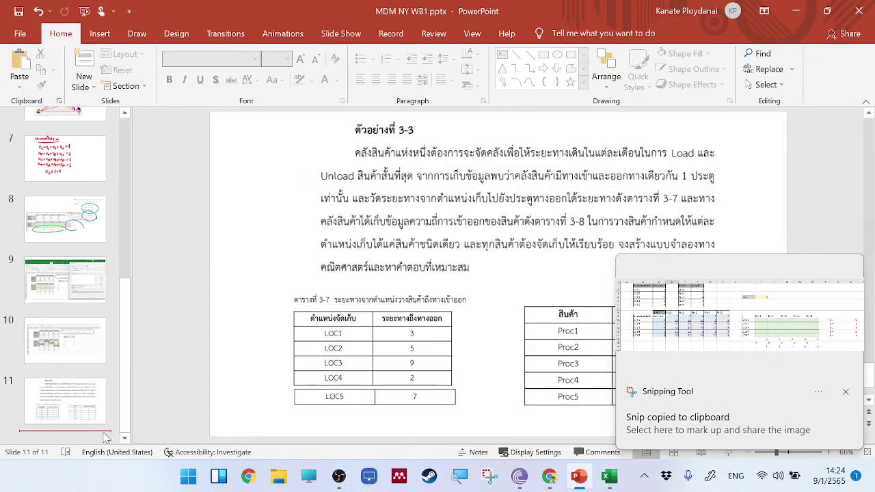
click(84, 65)
right_click(431, 211)
click(458, 237)
drag(494, 281, 492, 350)
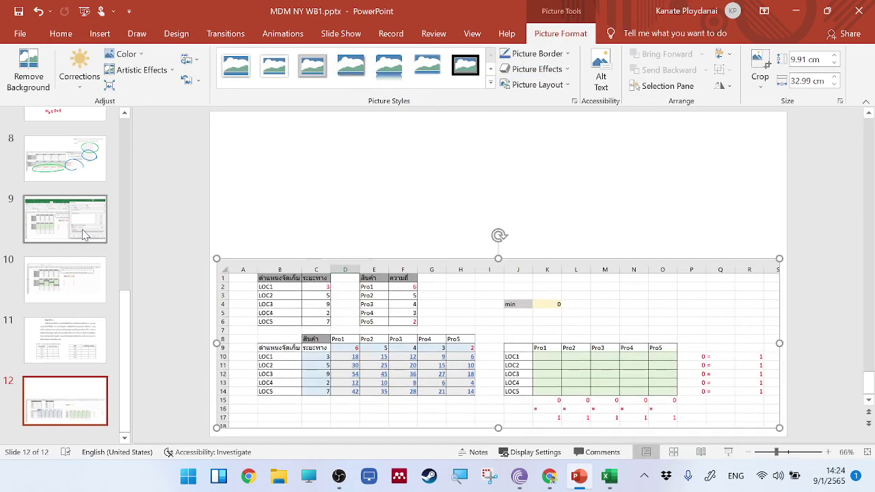
- Try to copy slide 10 and paste it onto slide 12, and undo the paste
click(87, 232)
click(89, 298)
right_click(89, 297)
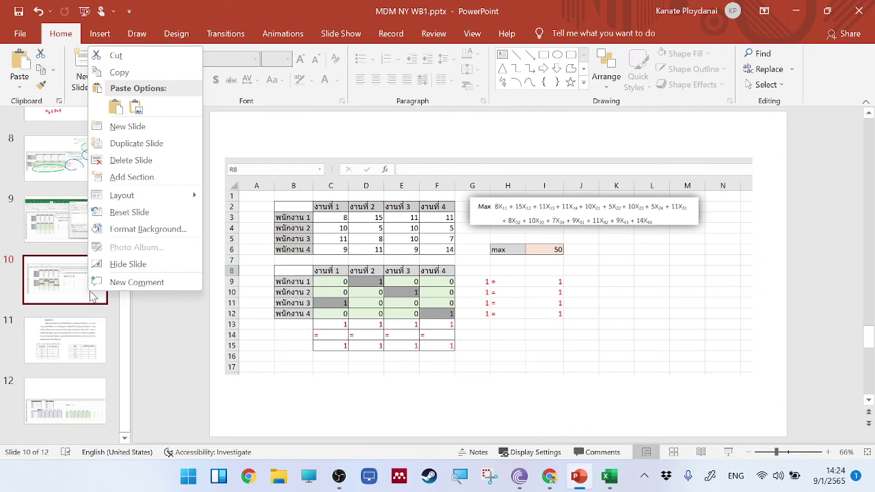
click(179, 70)
click(88, 396)
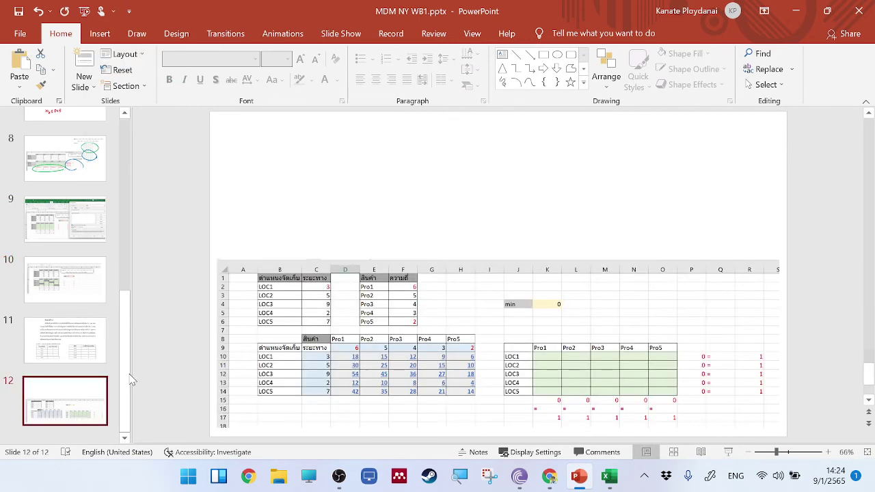
right_click(457, 176)
click(484, 199)
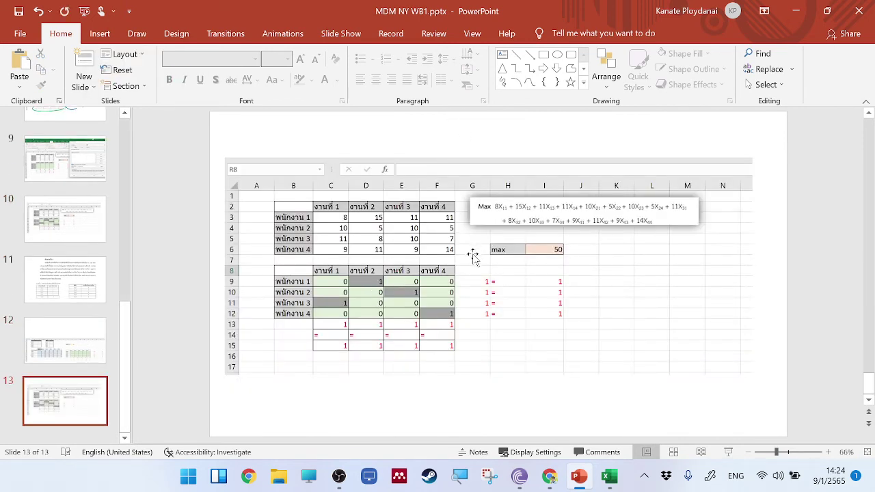
click(338, 273)
click(38, 11)
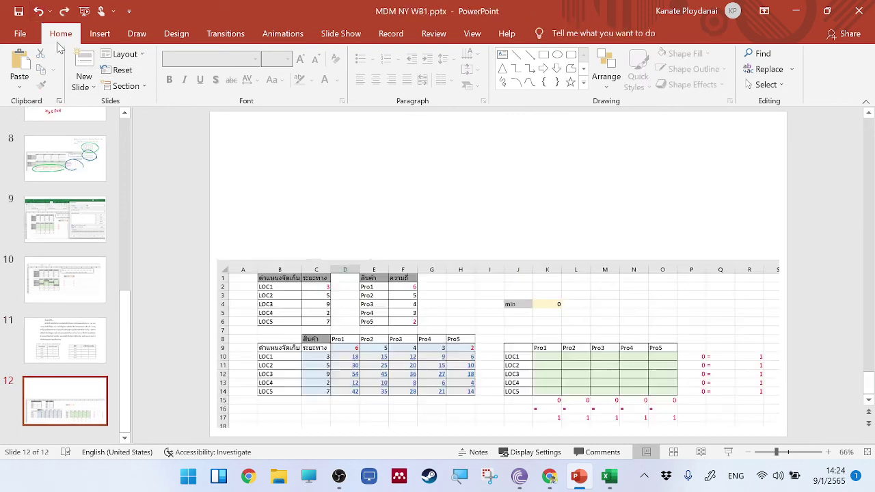
- Capture a rectangular screen snip of the solved employee-job assignment worksheet shown on slide 10
click(87, 226)
click(60, 266)
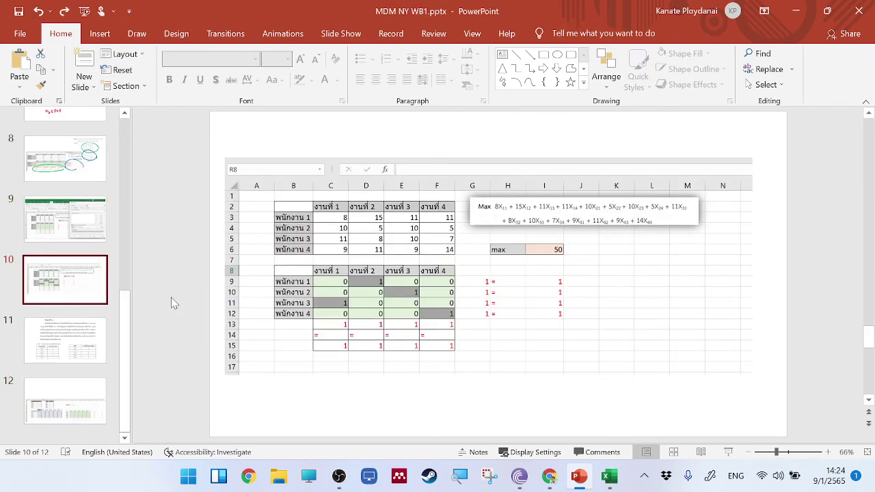
key(super+shift+s)
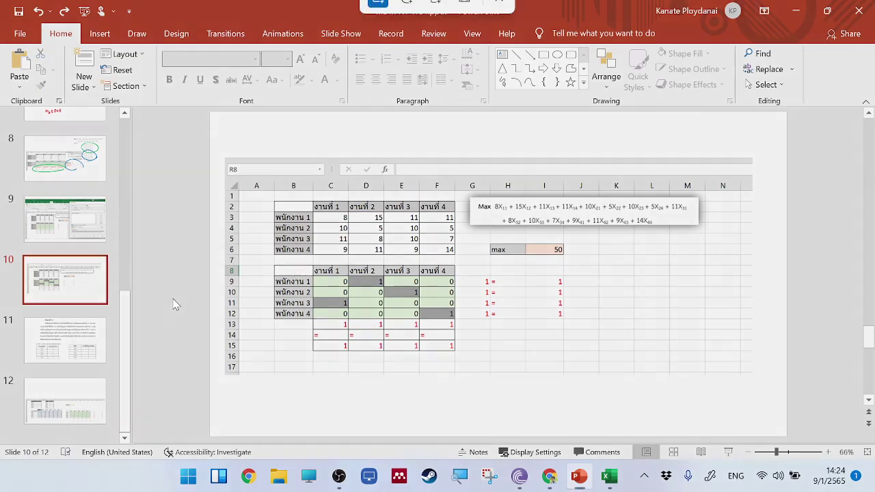
drag(216, 146, 607, 361)
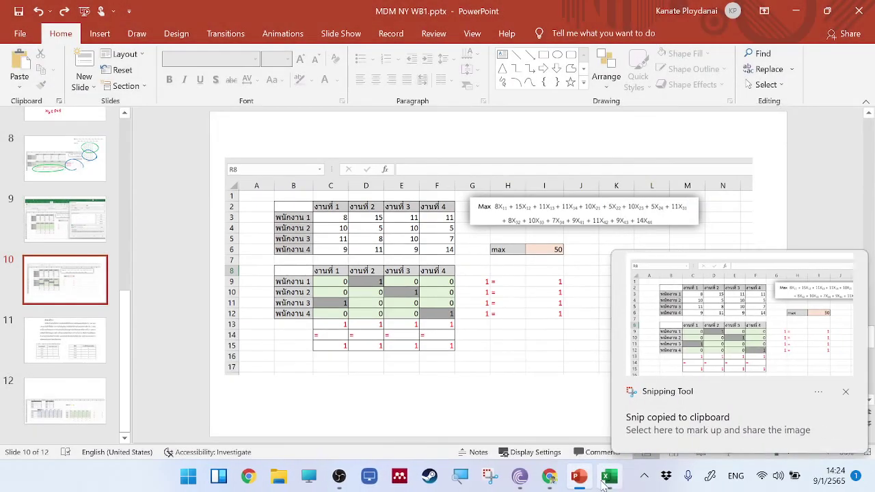
- Paste the assignment-worksheet snip onto slide 12 and place it in the upper-right area above the Sheet2 picture
click(579, 480)
click(580, 480)
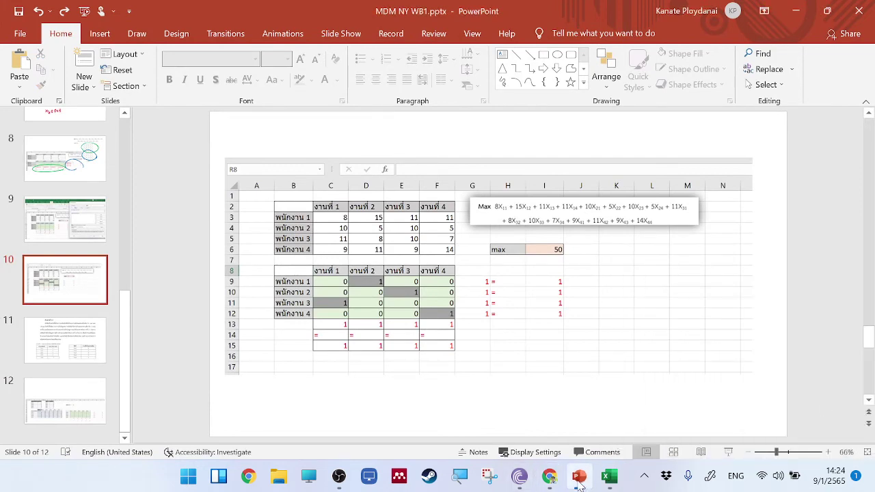
click(579, 481)
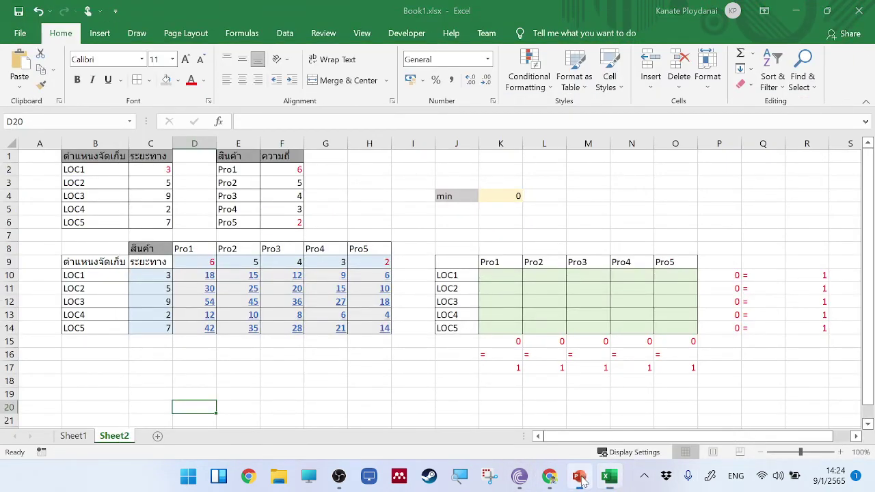
click(579, 478)
click(90, 395)
right_click(612, 179)
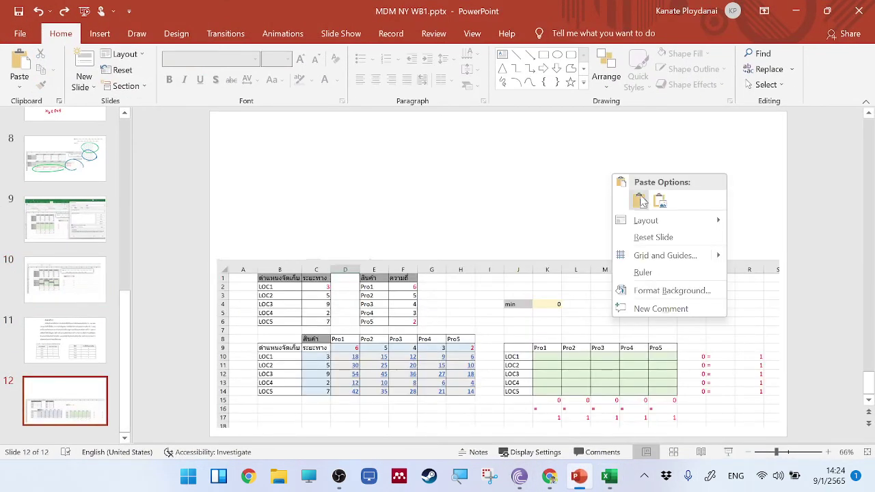
click(641, 199)
drag(583, 235, 711, 159)
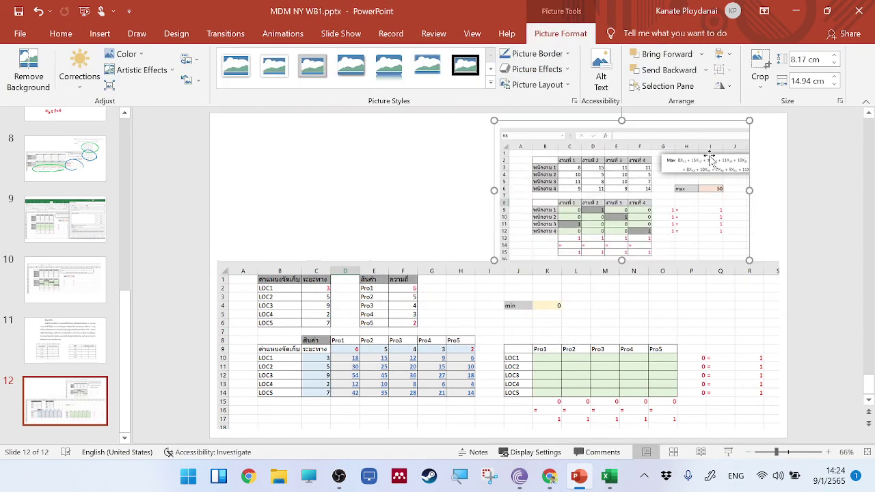
- Present slide 12 and circle the coefficient tables and assignment grids of both examples with a green pen
click(728, 451)
click(65, 479)
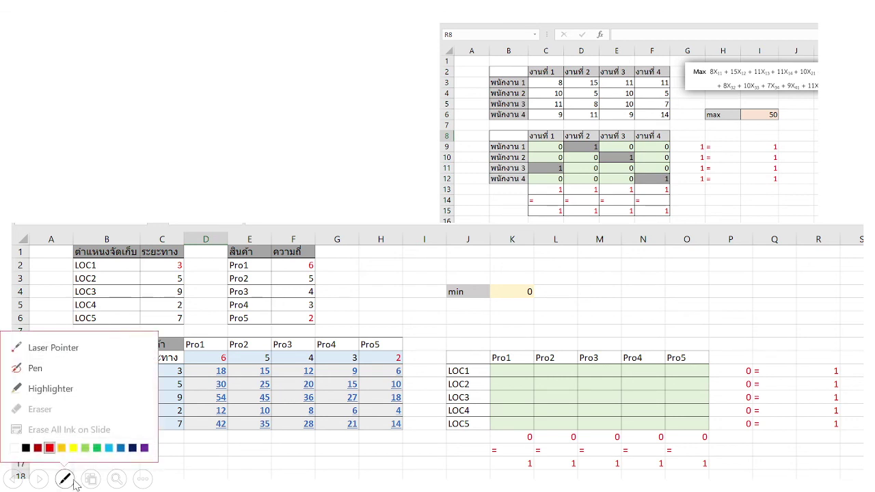
click(97, 449)
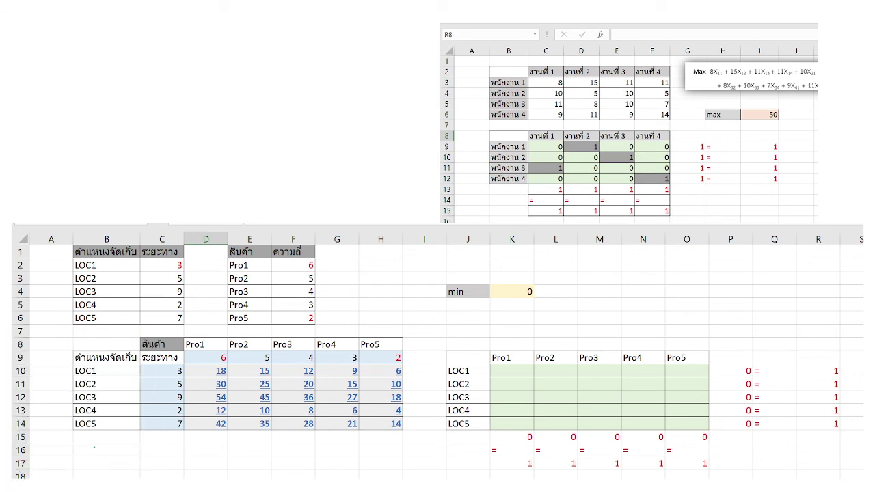
mouse_move(411, 411)
mouse_down()
mouse_move(207, 409)
mouse_move(408, 408)
mouse_up()
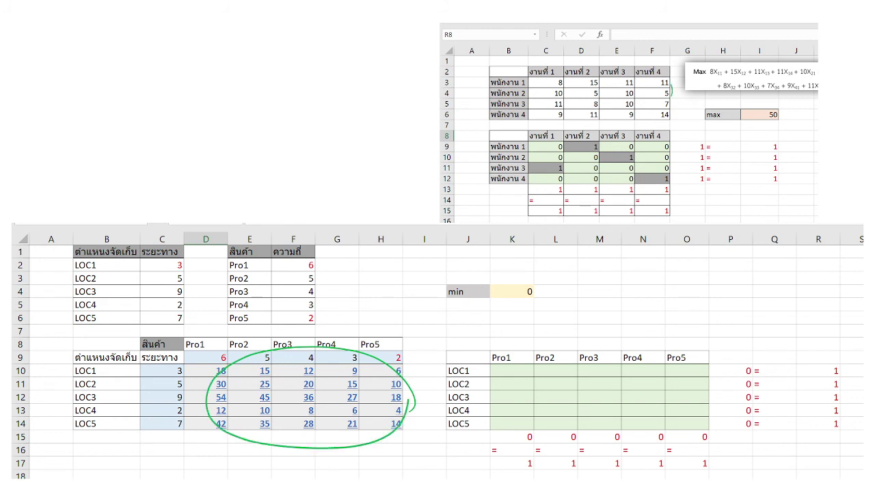
drag(671, 90, 669, 101)
mouse_move(696, 397)
mouse_down()
mouse_move(638, 361)
mouse_move(679, 413)
mouse_up()
mouse_move(663, 154)
mouse_down()
mouse_move(567, 175)
mouse_move(667, 151)
mouse_up()
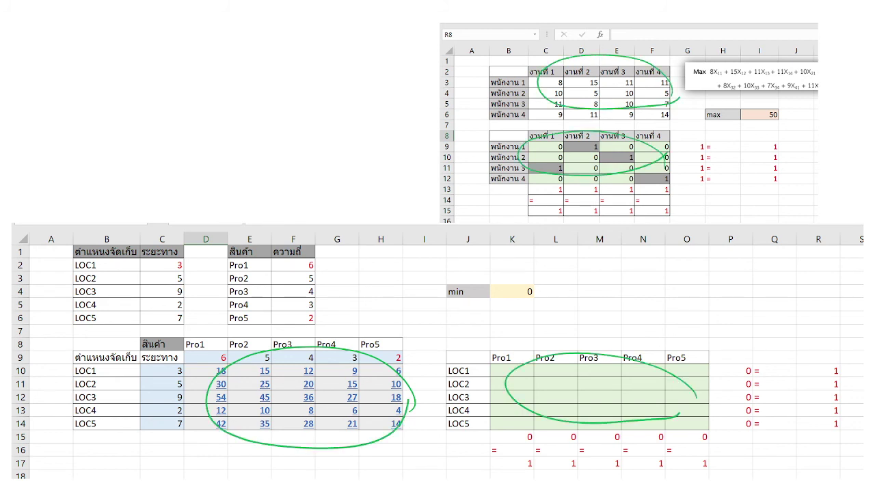
- Circle the row-sum and column-sum constraints of both examples in green ink
drag(725, 110, 812, 165)
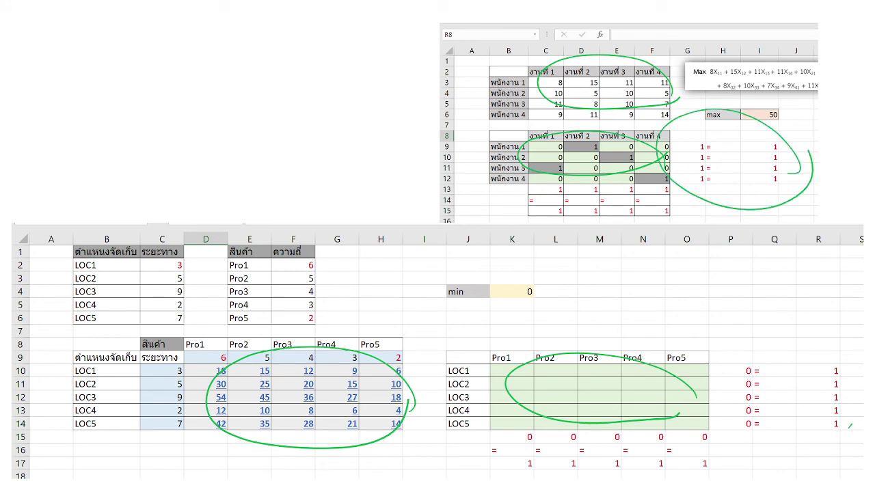
mouse_move(849, 426)
mouse_down()
mouse_move(786, 453)
mouse_move(865, 435)
mouse_up()
mouse_move(667, 179)
mouse_down()
mouse_move(571, 165)
mouse_move(704, 168)
mouse_up()
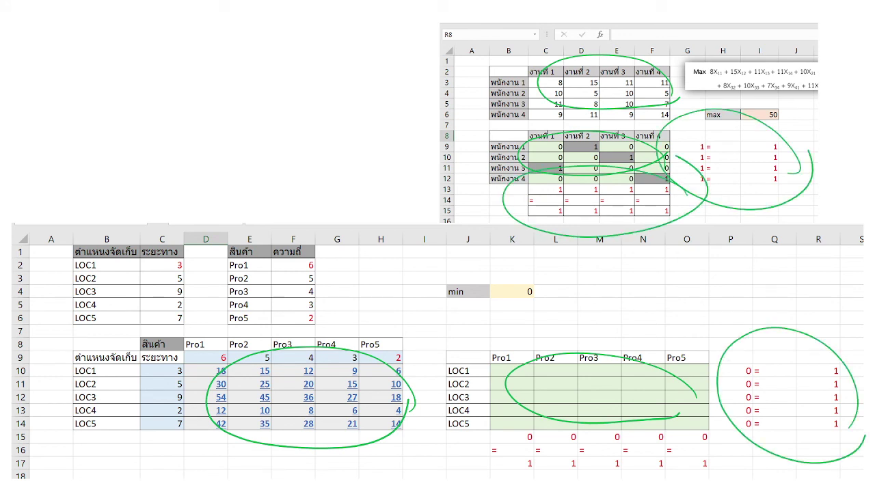
mouse_move(731, 457)
mouse_down()
mouse_move(528, 472)
mouse_move(718, 465)
mouse_up()
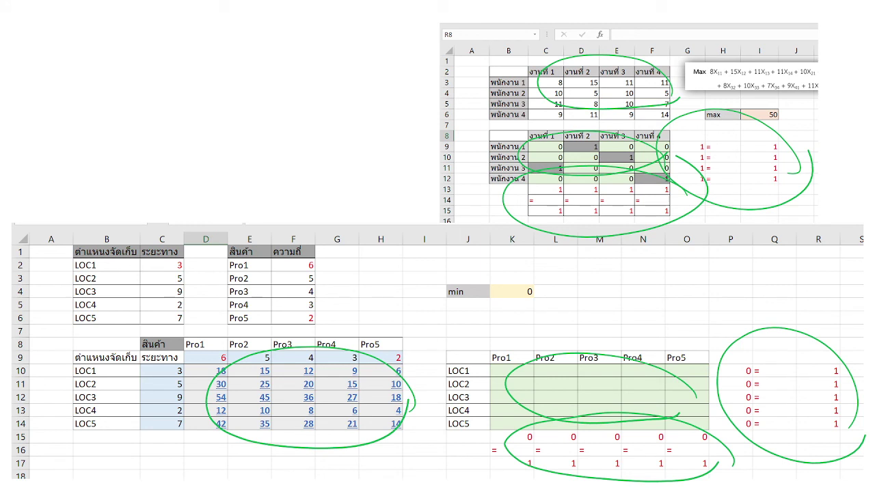
- Circle the distance and frequency tables with an arrow to the product table, and handwrite "same ?" above them
mouse_move(343, 239)
mouse_down()
mouse_move(41, 322)
mouse_move(320, 197)
mouse_up()
drag(351, 264, 369, 334)
drag(362, 320, 380, 319)
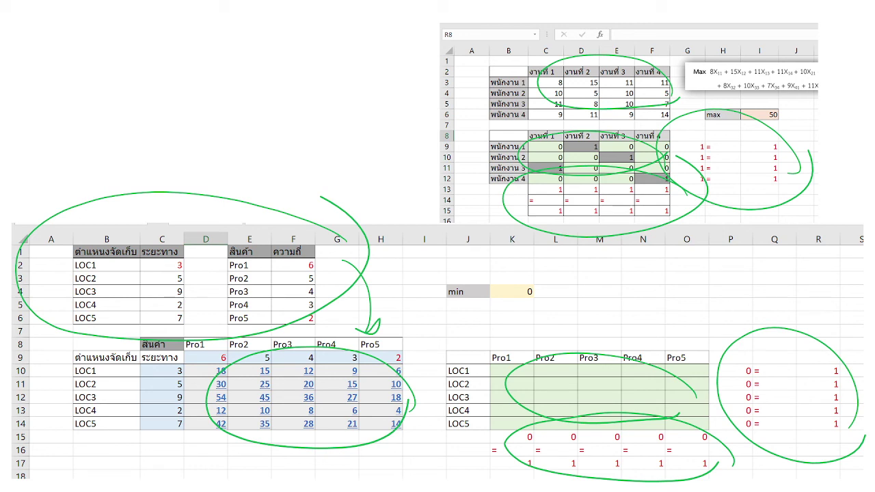
mouse_move(109, 45)
mouse_down()
mouse_move(75, 71)
mouse_move(166, 69)
mouse_up()
mouse_move(170, 63)
mouse_down()
mouse_move(186, 58)
mouse_move(216, 87)
mouse_up()
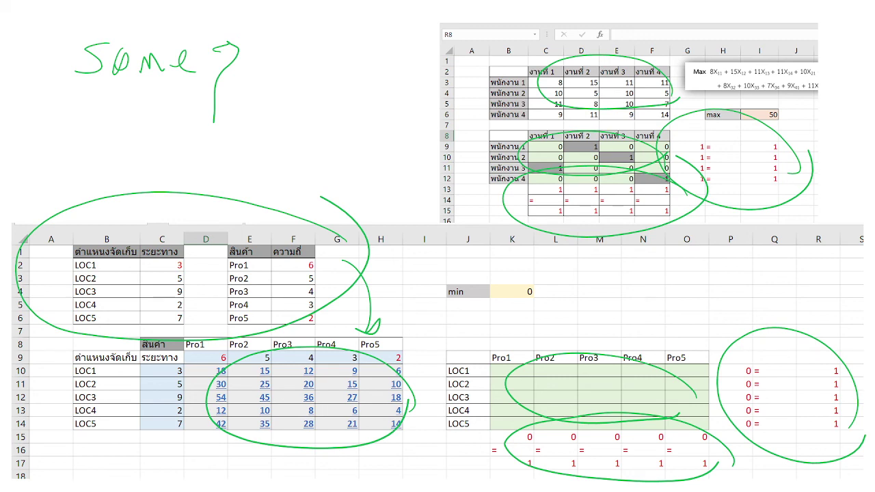
- End the slide show and switch to the Book1.xlsx workbook in Excel
key(Escape)
click(397, 276)
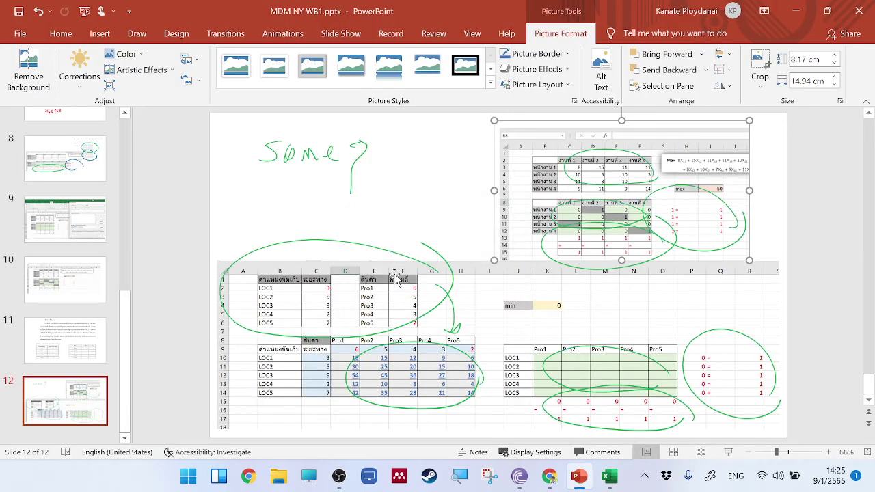
click(604, 478)
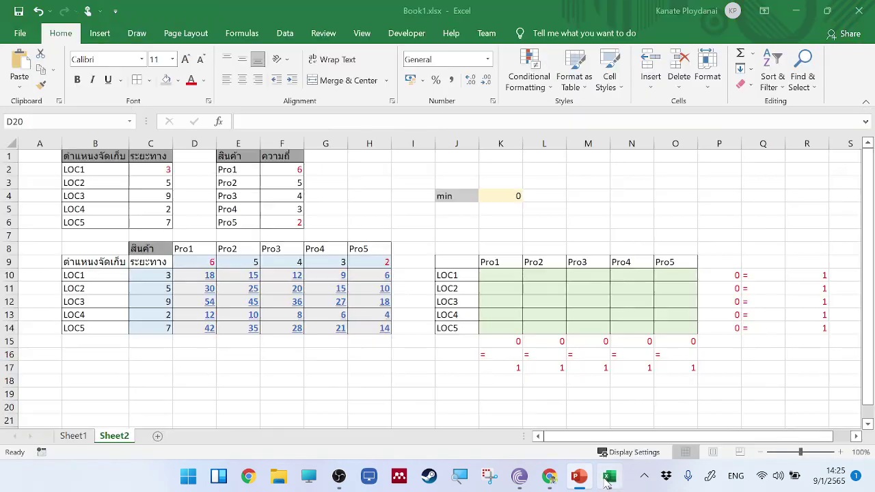
click(667, 159)
- Open Solver and set it to minimize objective cell K4
click(495, 196)
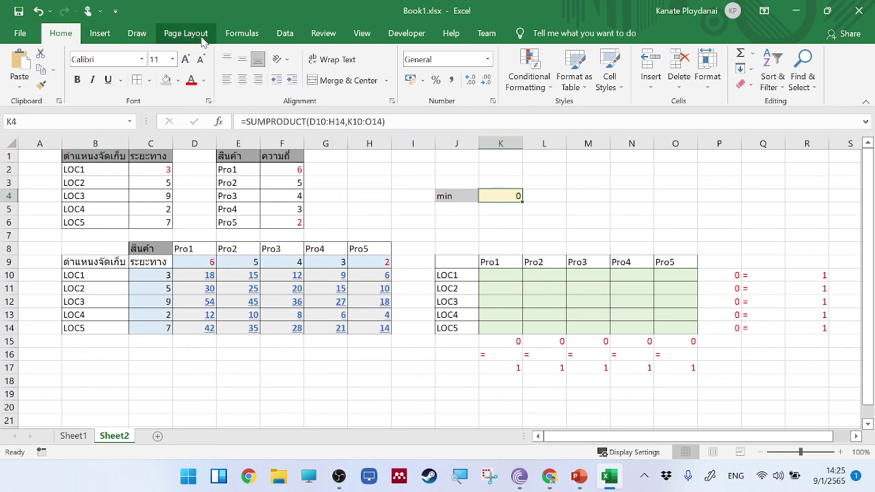
click(242, 32)
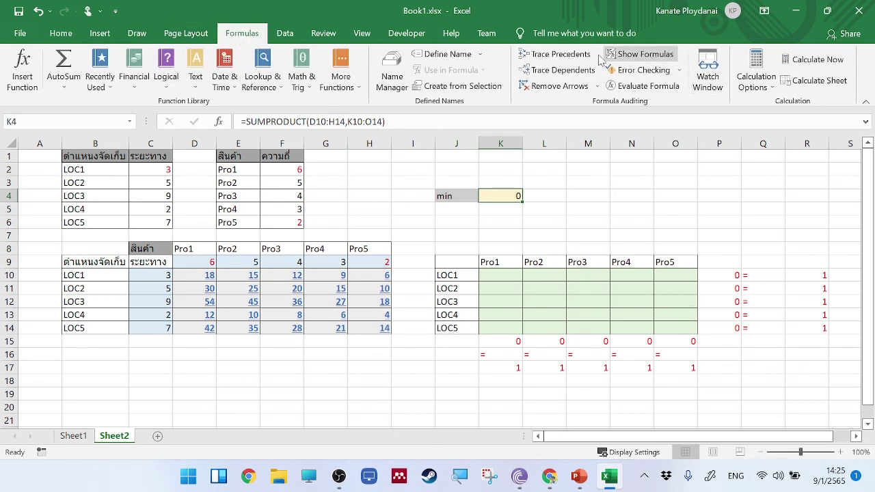
click(292, 31)
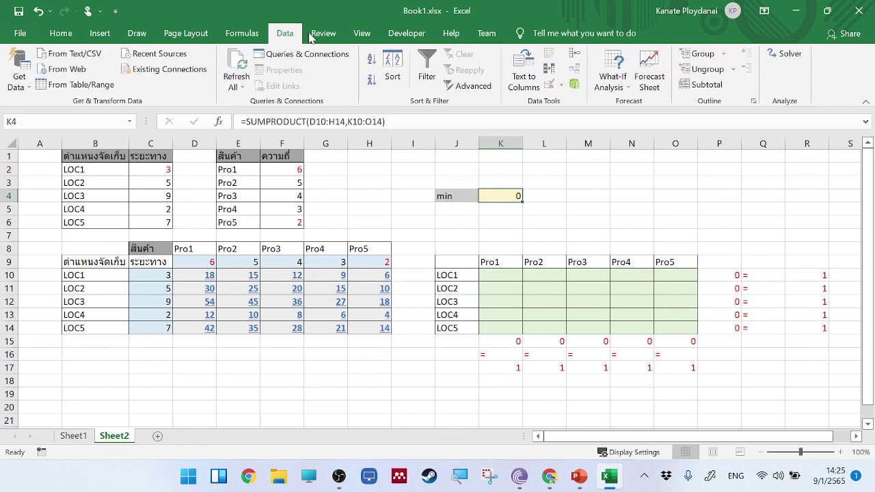
click(787, 59)
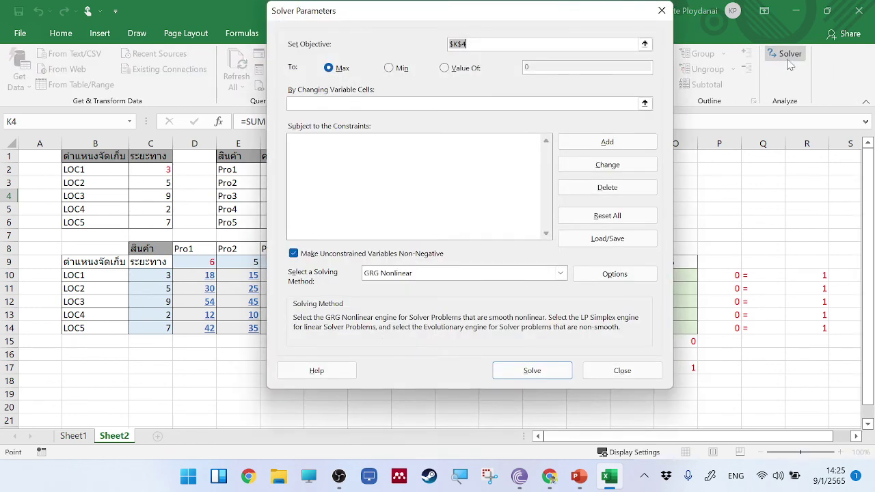
click(644, 44)
click(508, 195)
key(Return)
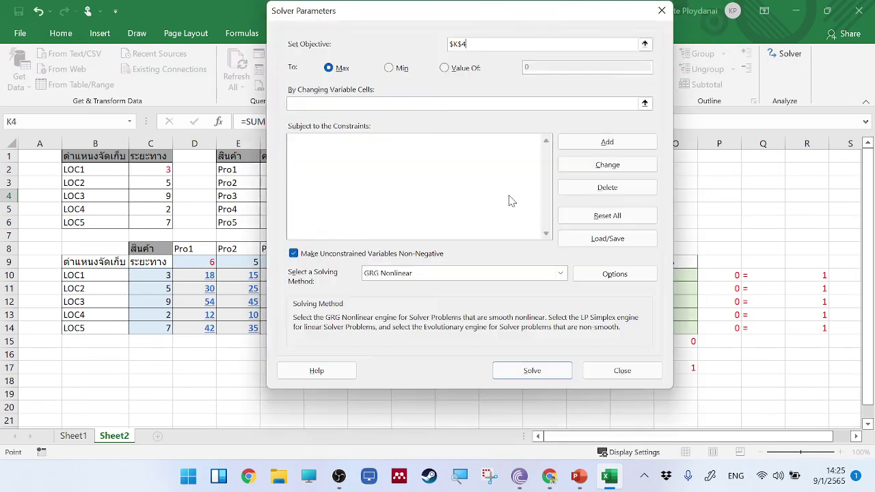
click(389, 69)
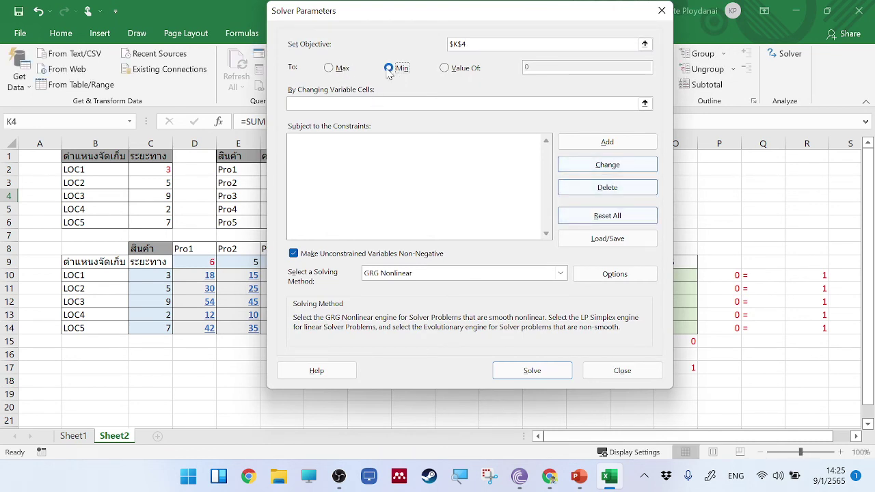
- Set the Solver variable cells to K10:O14 and the solving method to Simplex LP
click(645, 103)
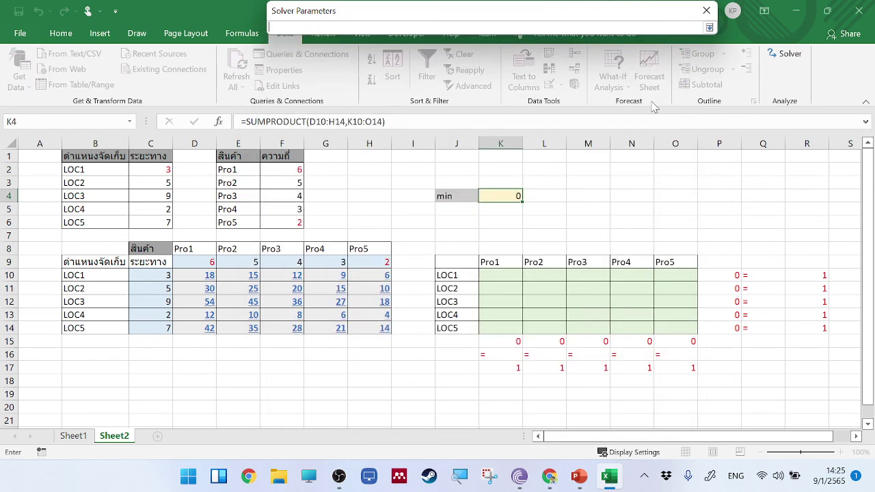
drag(512, 275, 657, 328)
key(Return)
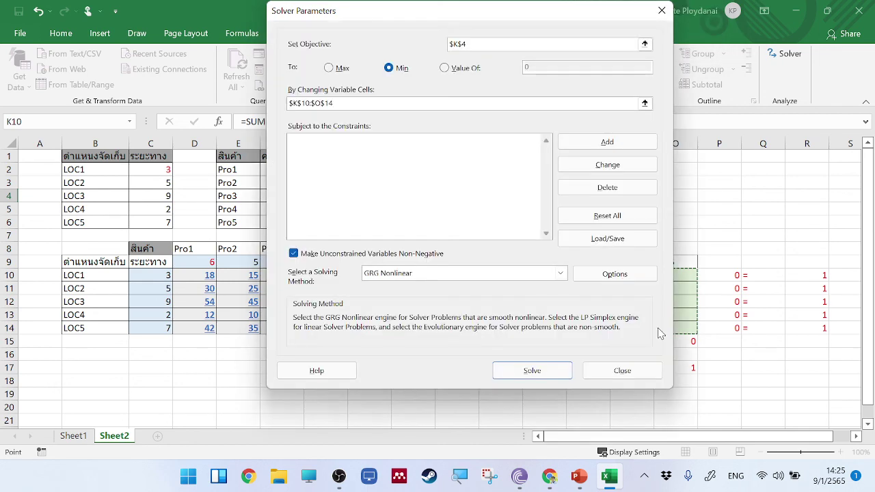
click(560, 273)
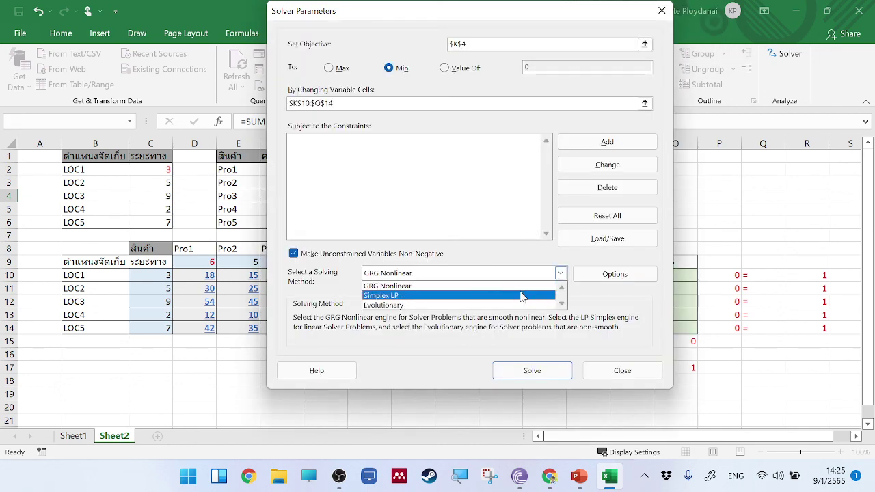
click(521, 295)
- Add a Solver constraint requiring the column sums K15:O15 to equal K17:O17
click(607, 141)
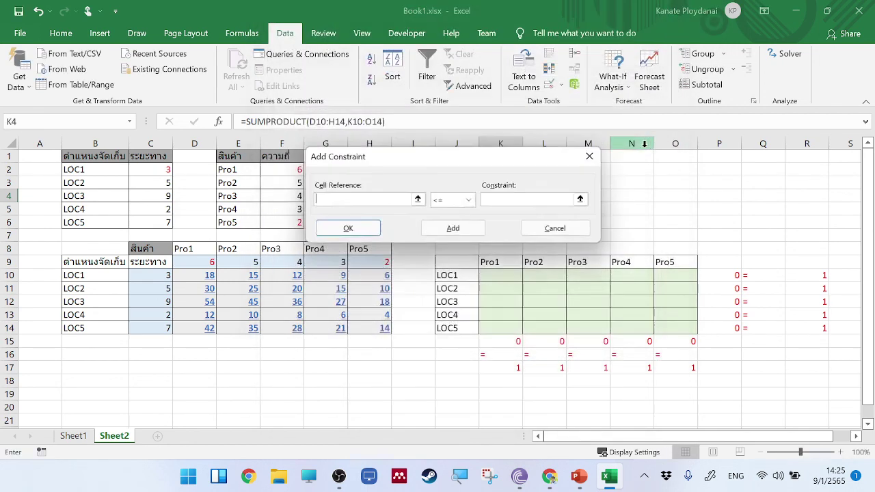
click(418, 199)
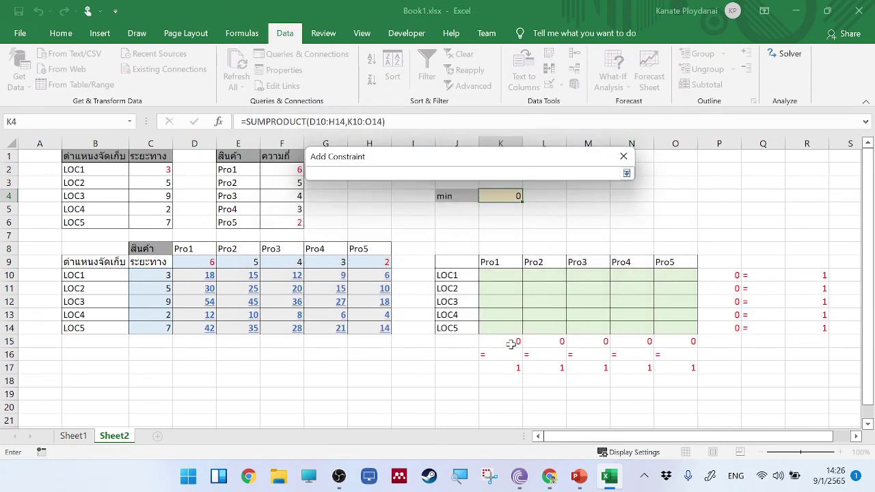
drag(511, 343, 667, 342)
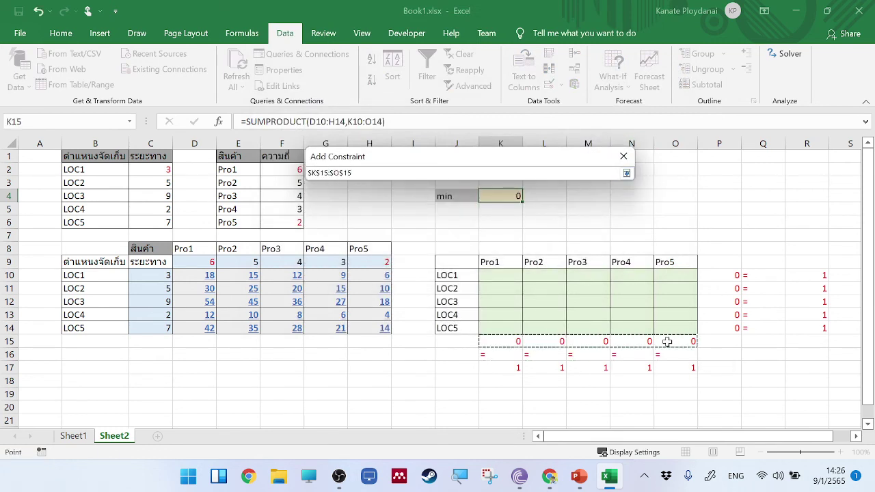
key(Return)
click(469, 200)
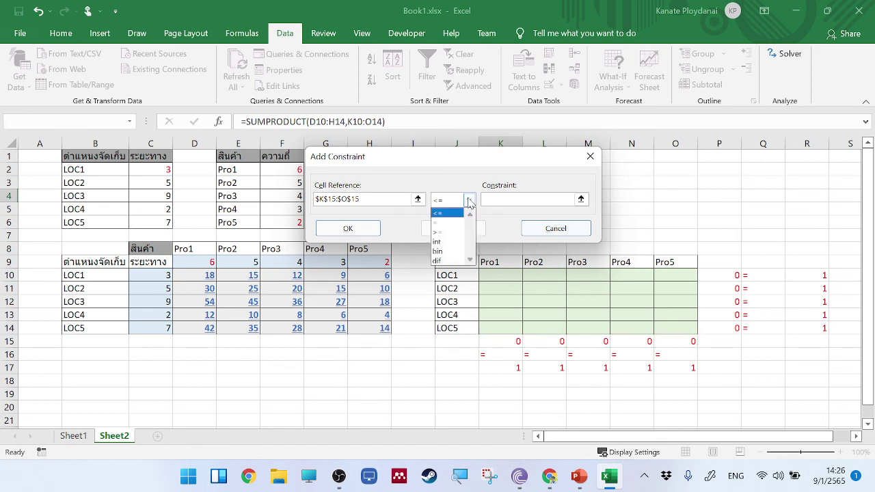
click(448, 223)
click(580, 199)
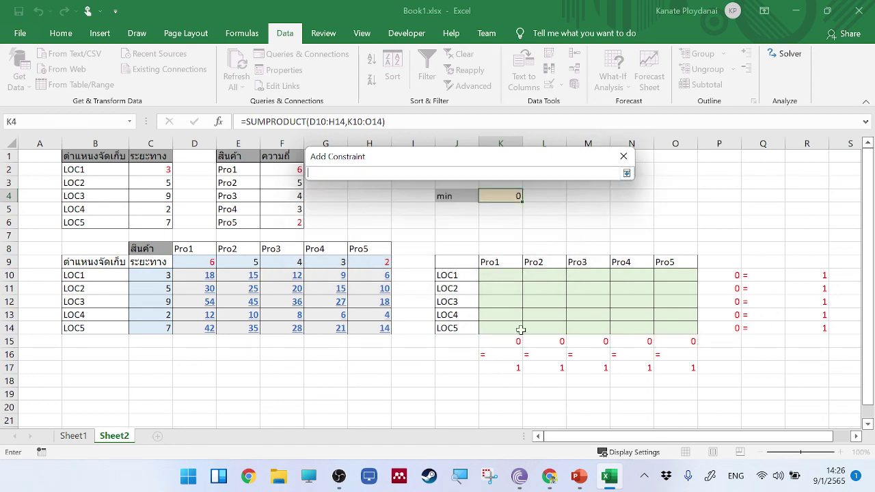
drag(510, 369, 667, 369)
key(Return)
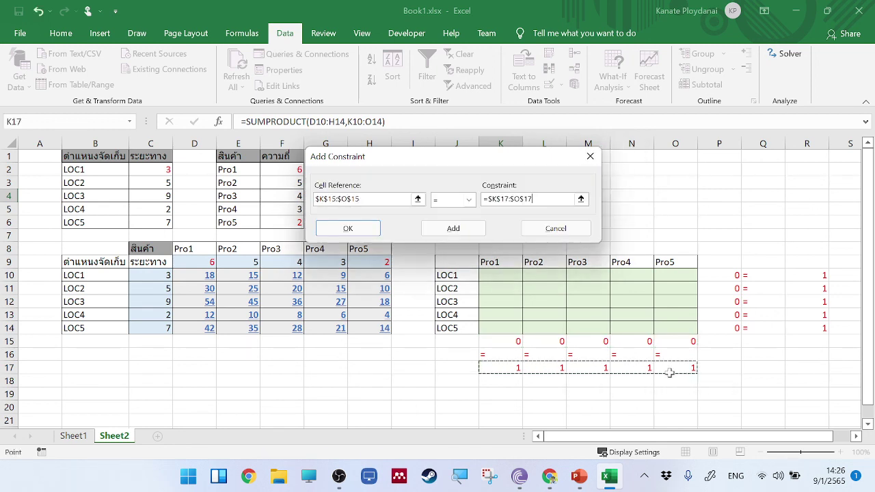
click(471, 230)
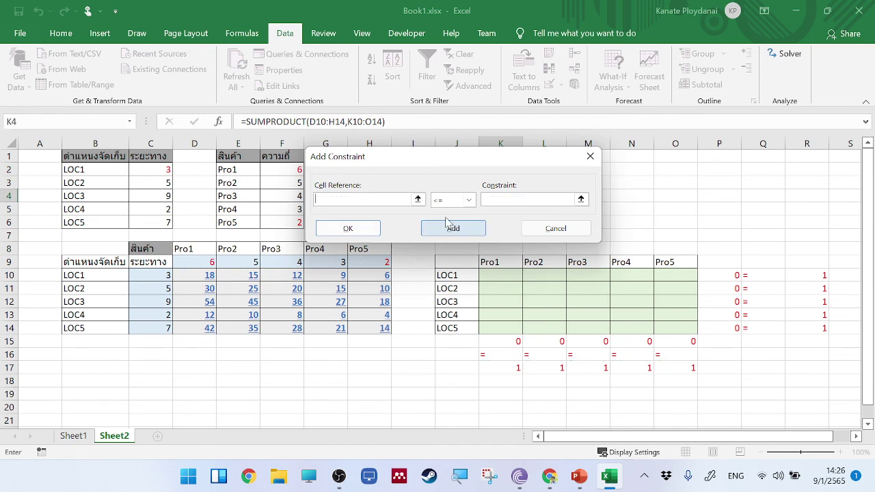
- Add a Solver constraint requiring the row sums P10:P14 to equal R10:R14
click(417, 199)
drag(726, 277, 730, 326)
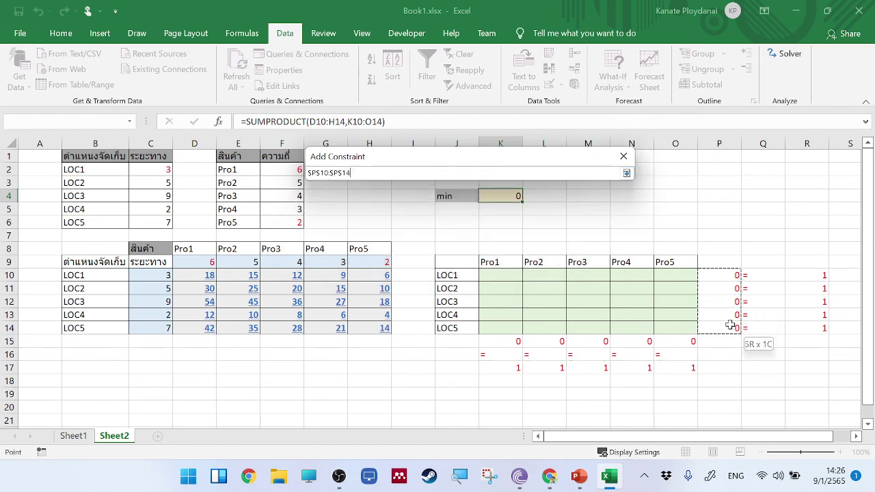
key(Return)
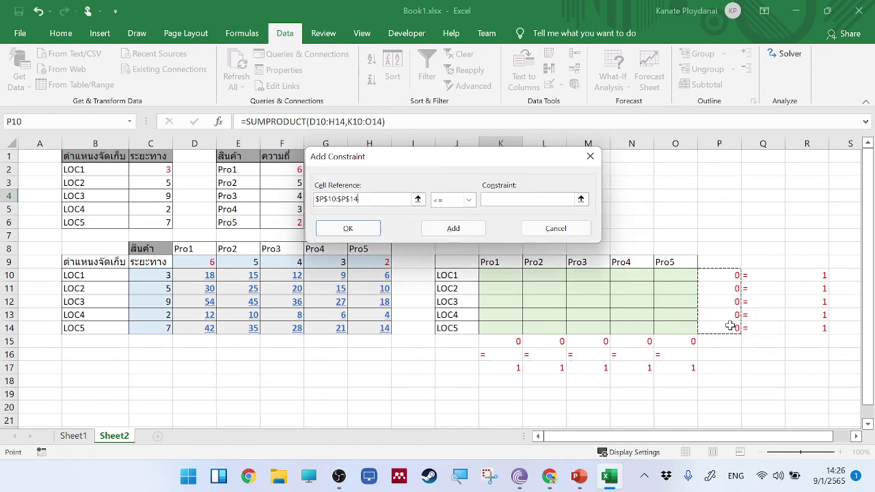
click(470, 201)
click(471, 220)
click(581, 199)
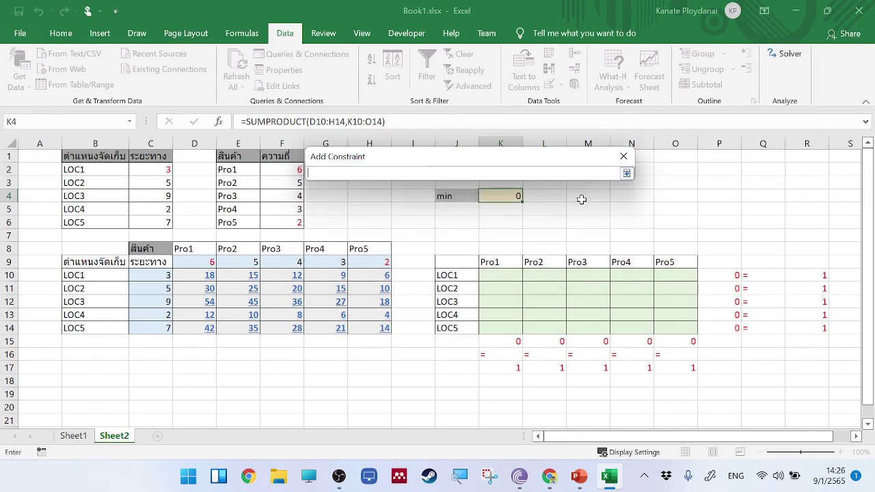
drag(811, 273, 813, 328)
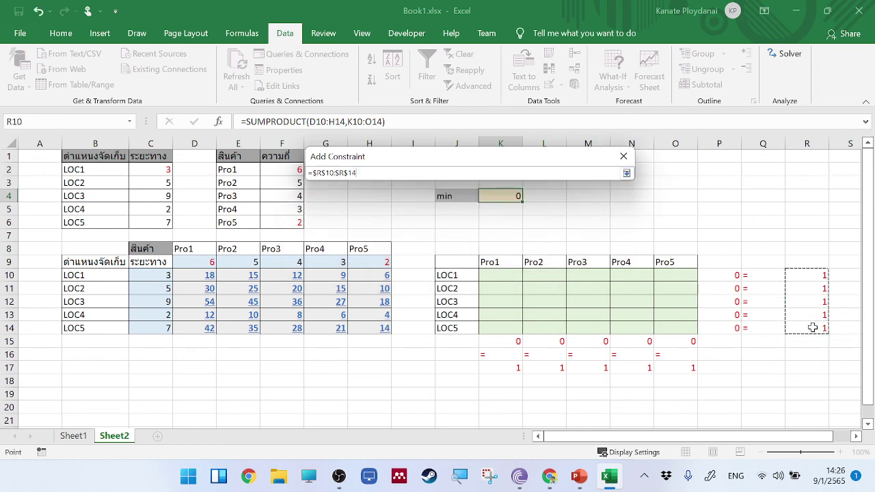
key(Return)
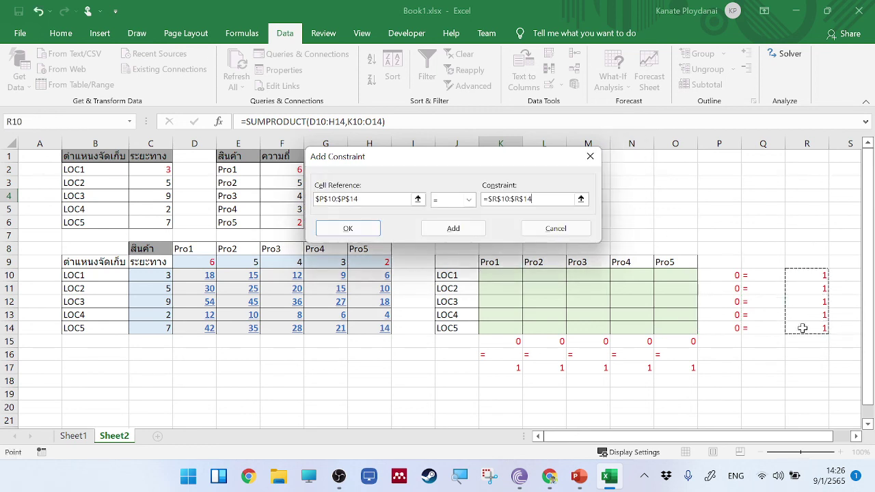
click(438, 233)
- Constrain the decision cells K10:O14 to binary and finish adding constraints
click(418, 199)
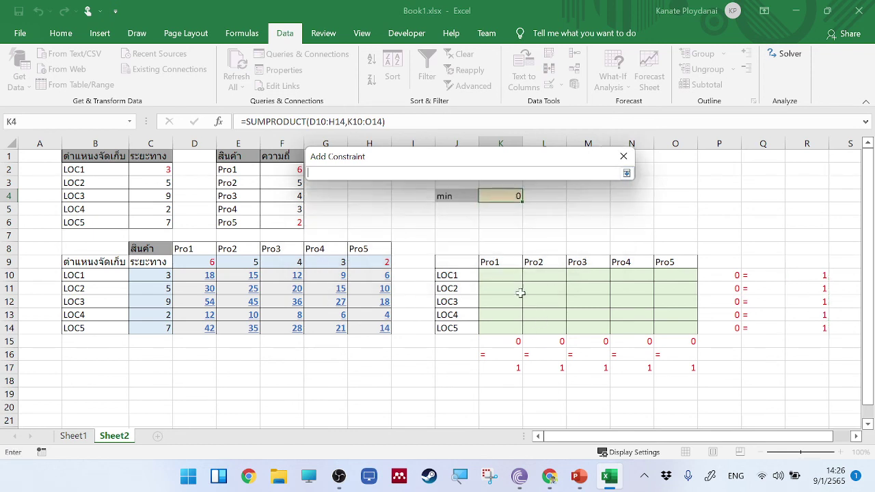
drag(509, 277, 680, 328)
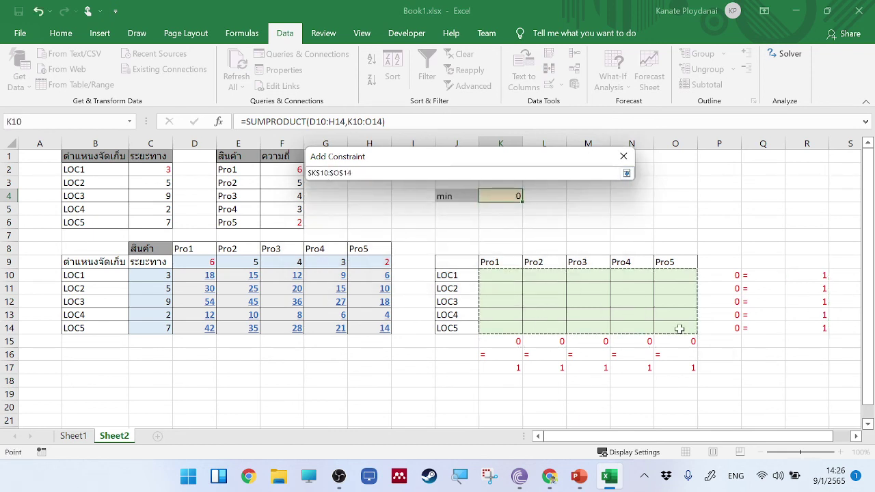
key(Return)
click(465, 200)
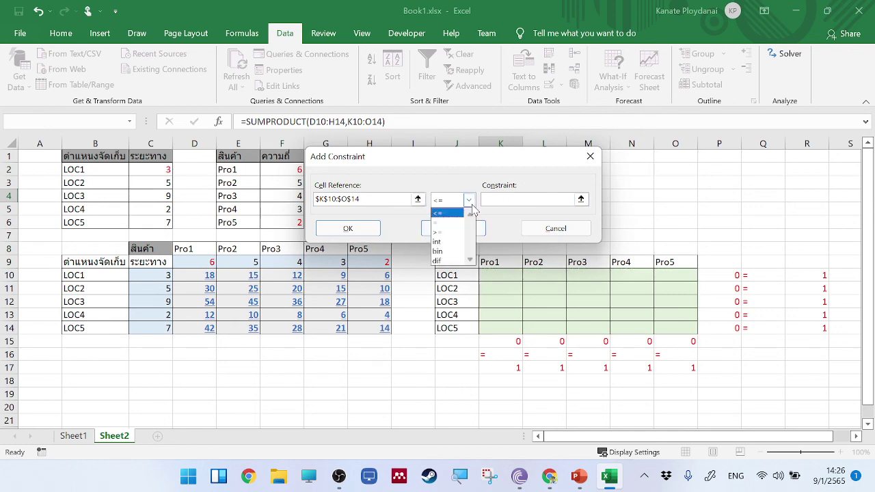
click(448, 252)
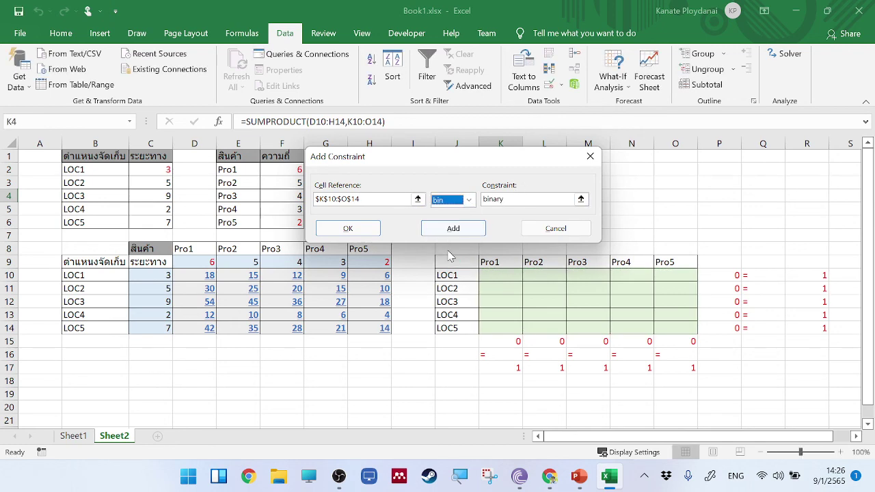
click(329, 229)
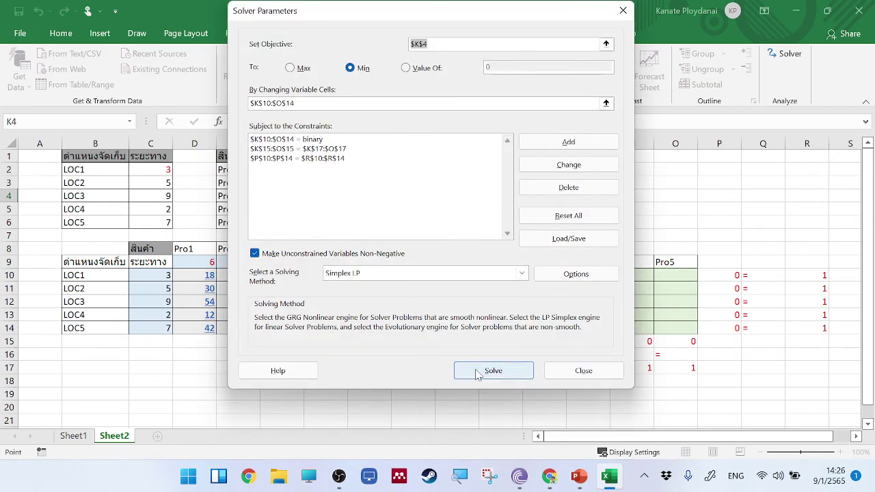
- Solve the model, keep the Solver solution, and check the objective cell K4
click(492, 370)
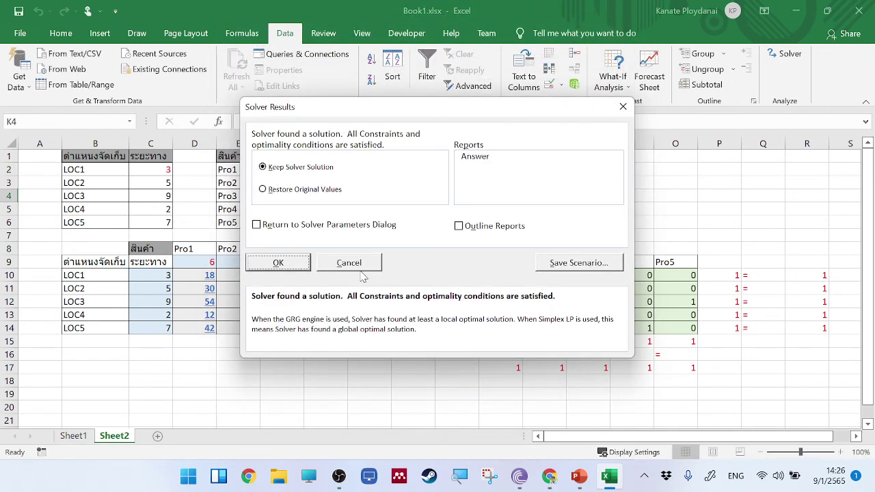
click(268, 263)
click(722, 209)
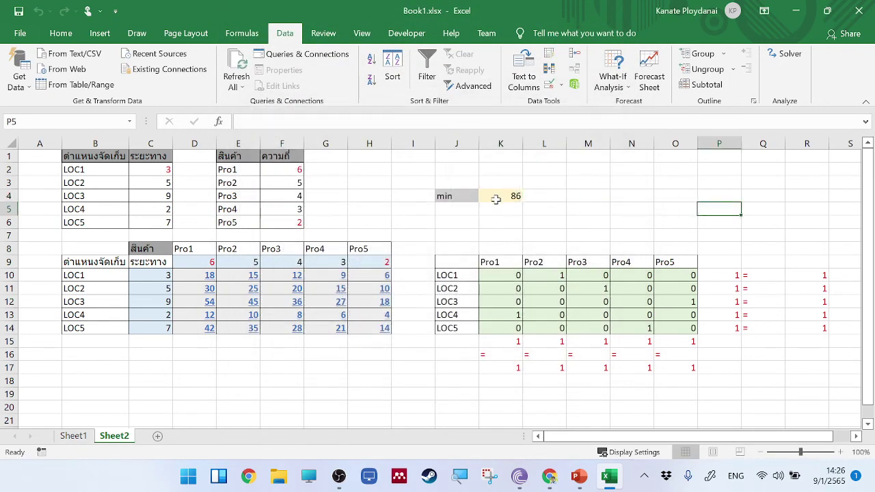
click(492, 196)
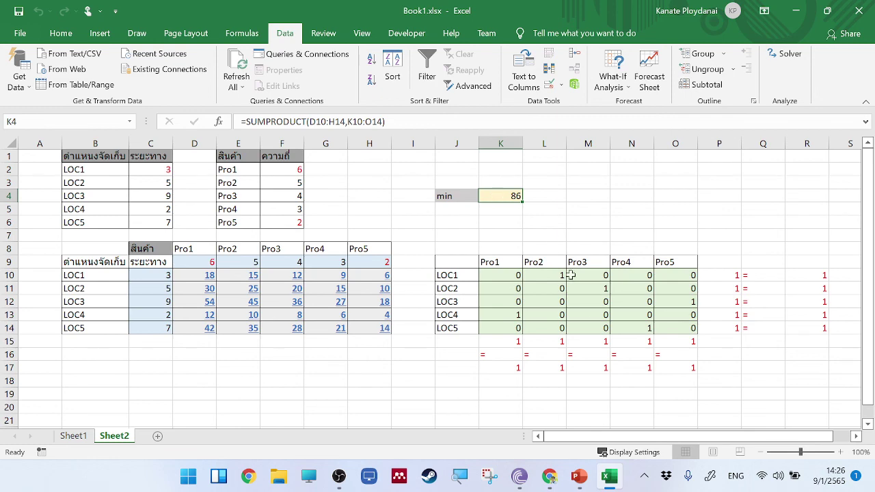
- Shade the LOC1–Pro2 and LOC2–Pro3 assignment cells, L10 and M11, with grey fill
click(462, 273)
click(557, 275)
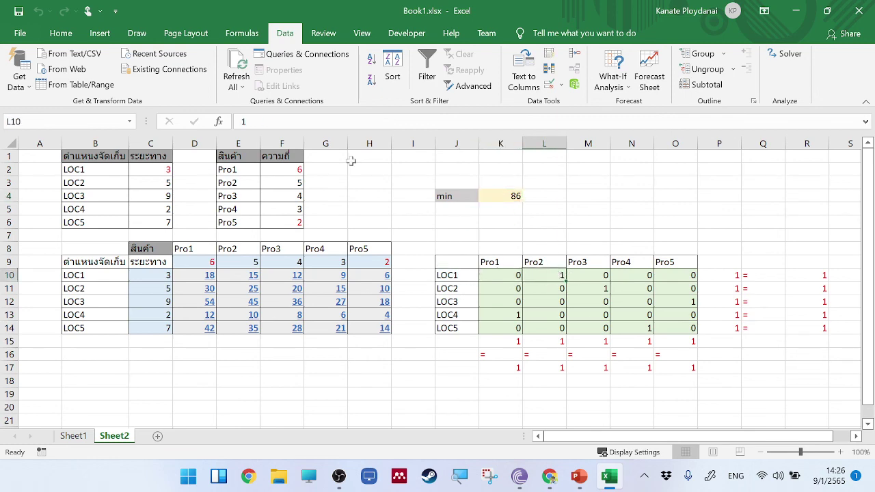
click(100, 33)
click(68, 34)
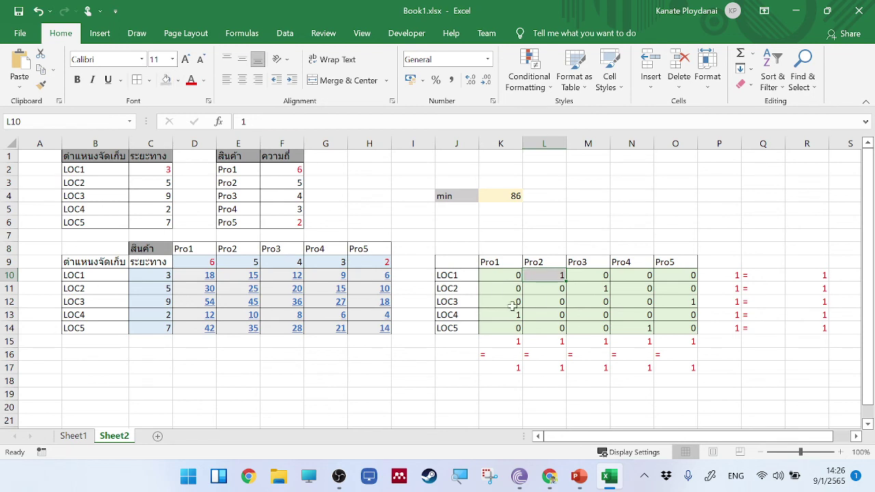
click(585, 290)
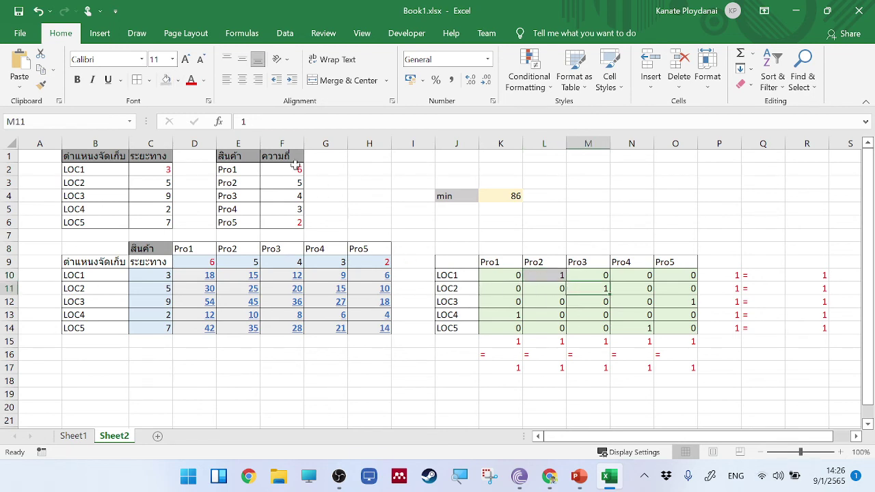
click(166, 80)
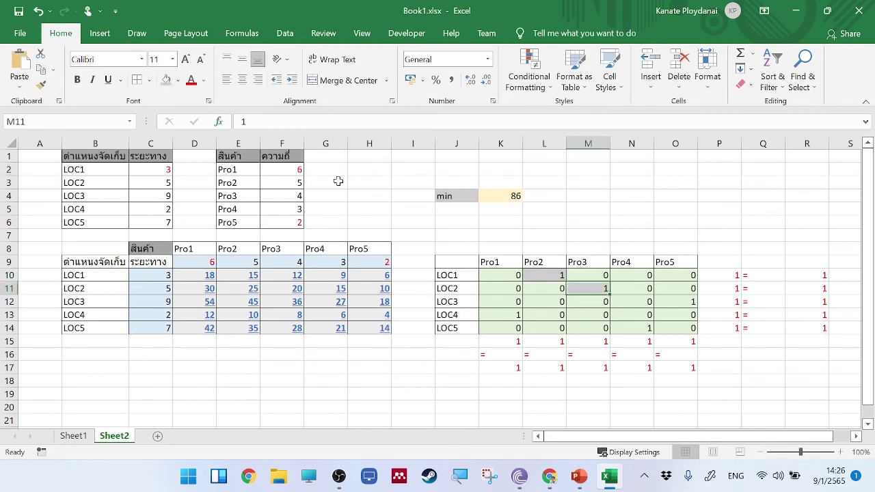
- Apply the same grey fill to the assignment cells for LOC3, LOC4 and LOC5: O12, K13 and N14
click(679, 302)
click(165, 80)
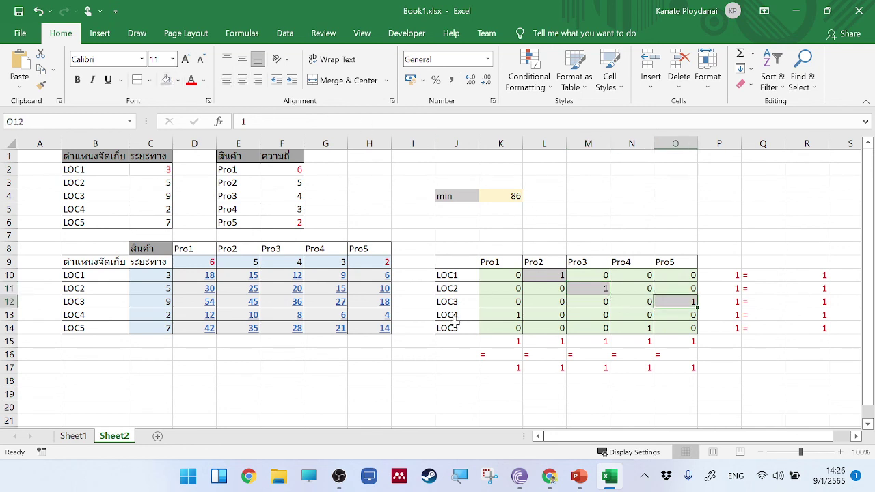
click(501, 314)
click(164, 80)
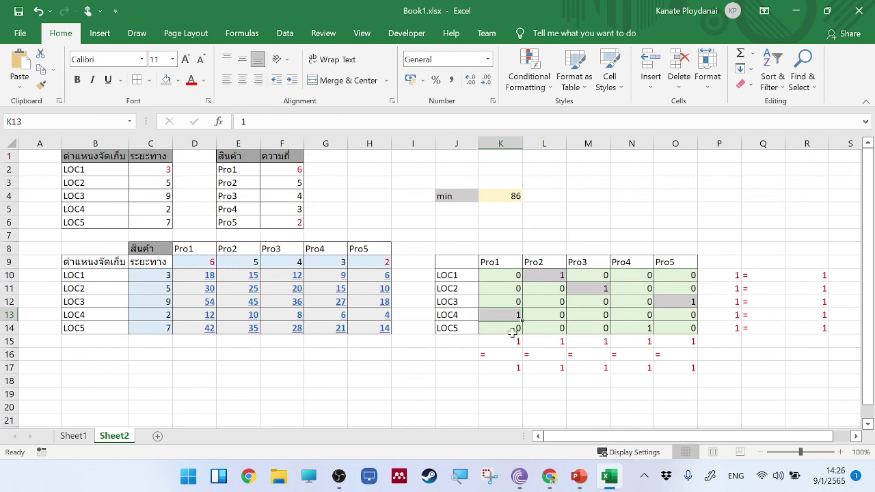
click(649, 329)
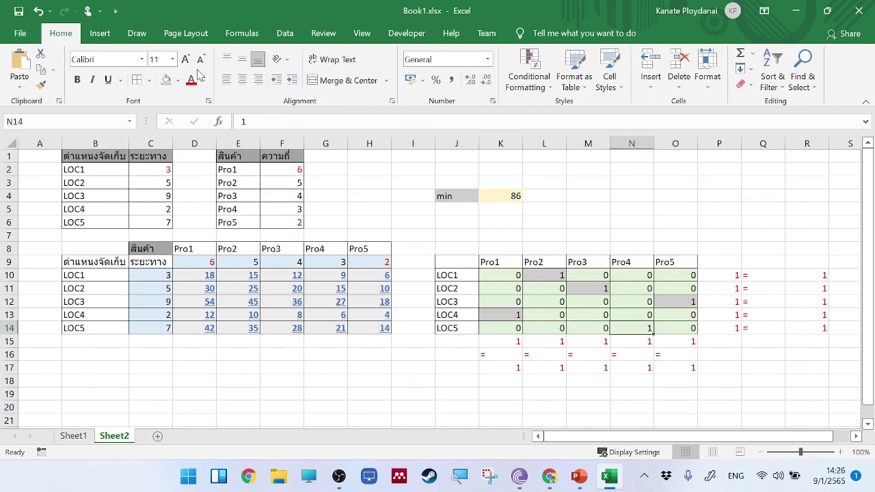
click(165, 79)
click(691, 222)
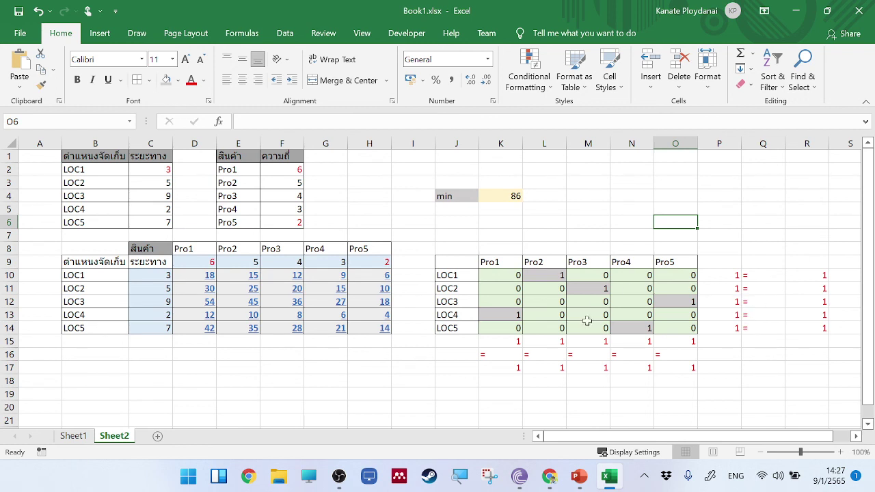
- Switch to Chrome and bring up the Google Meet call
click(550, 474)
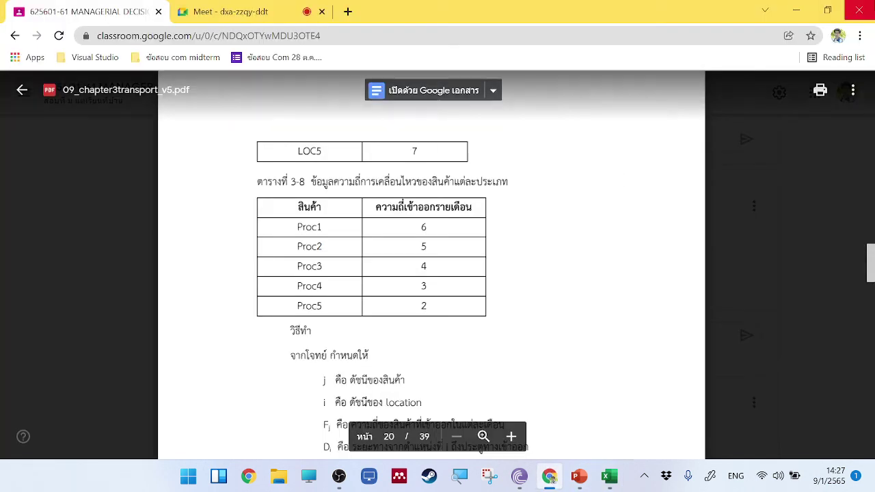
click(229, 12)
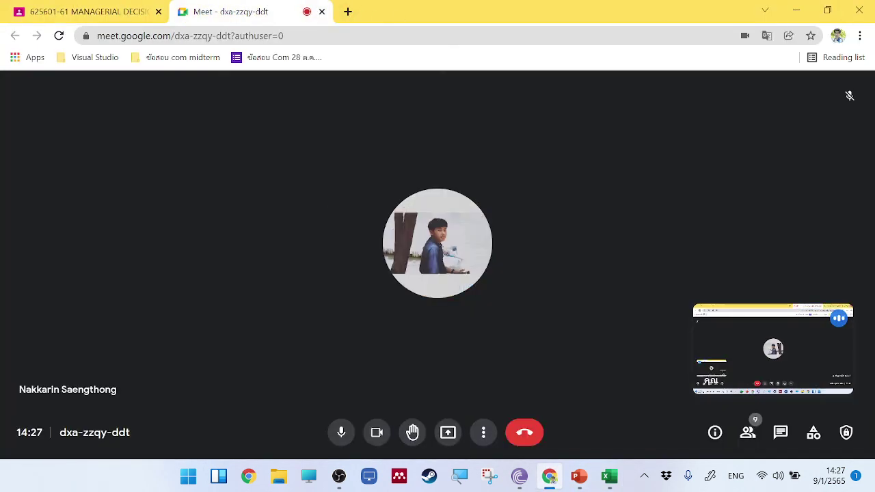